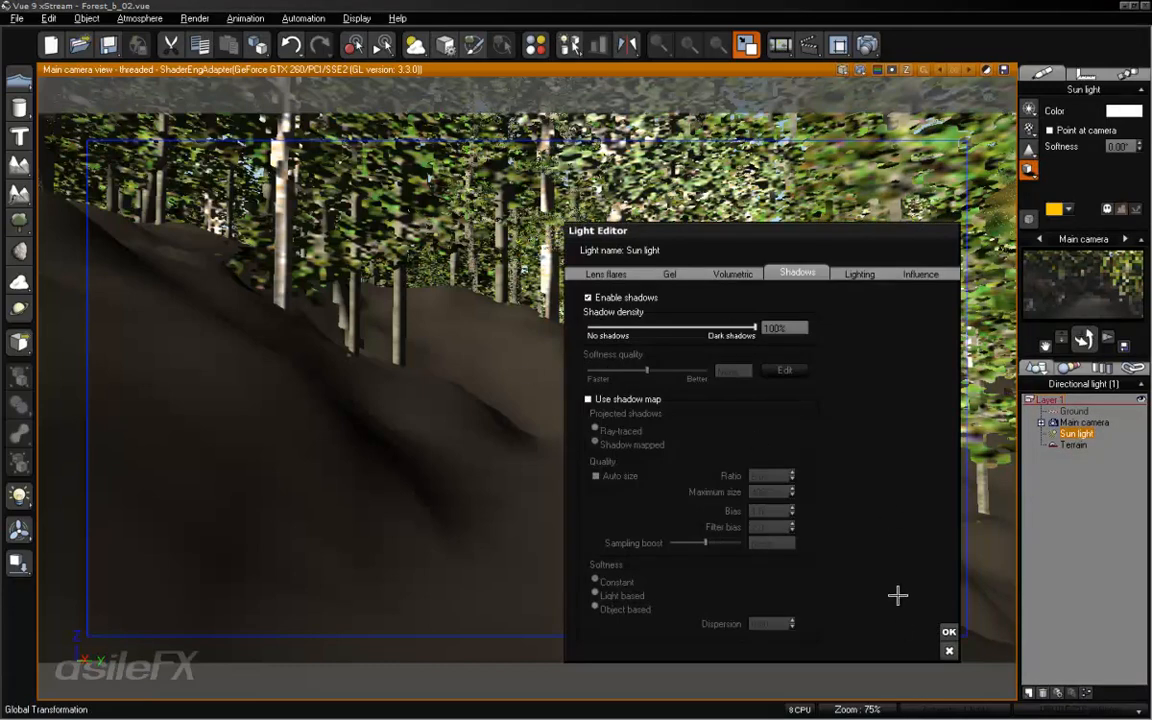
Accept the sun light settings and open the terrain's material in the Advanced Material Editor, moving the editor clear of the trees.
{"action": "left_click", "coordinate": [949, 632]}
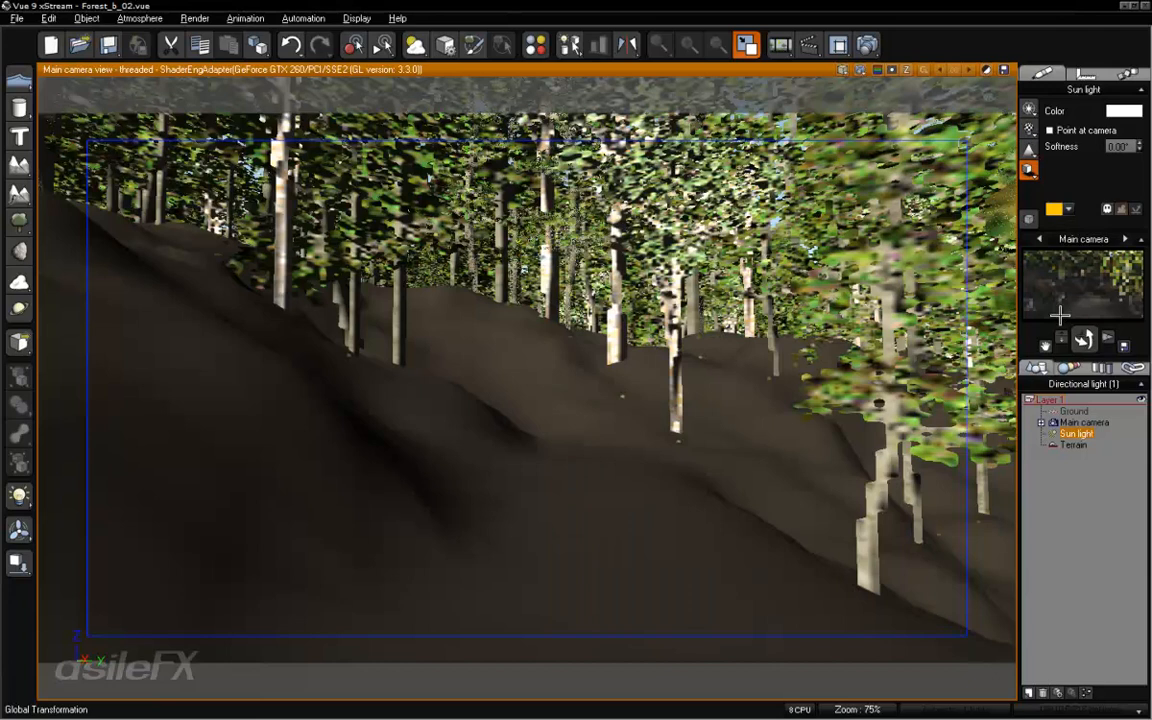
{"action": "left_click", "coordinate": [1092, 482]}
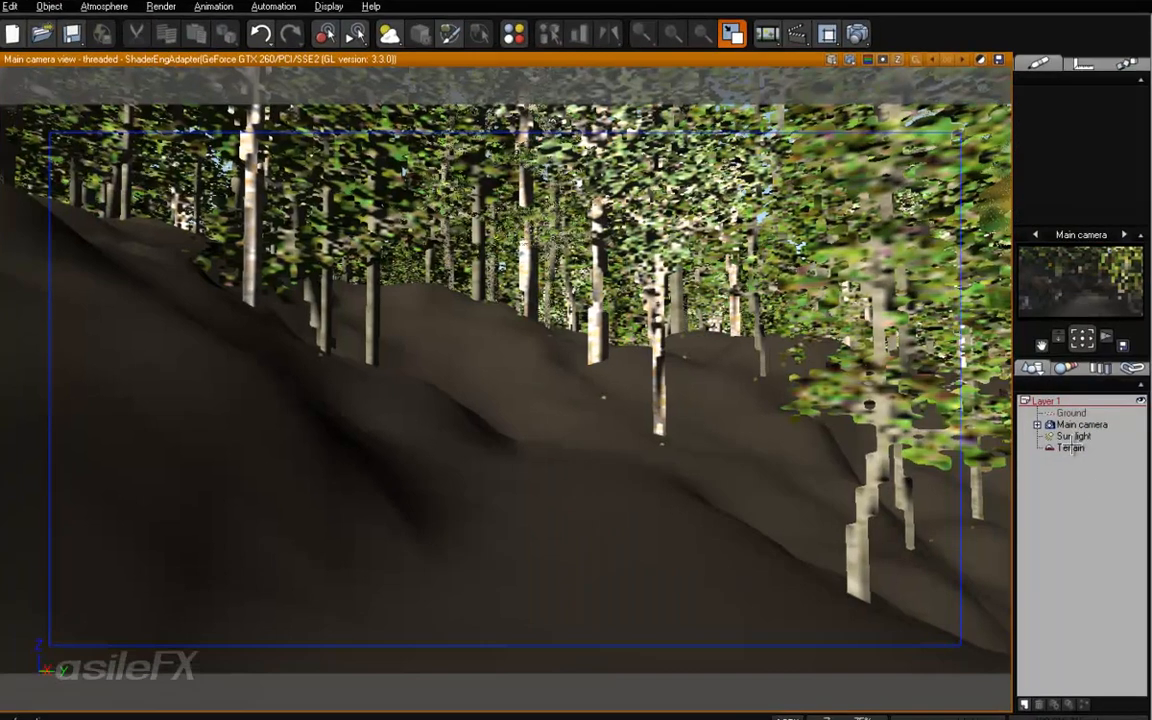
{"action": "left_click", "coordinate": [1072, 448]}
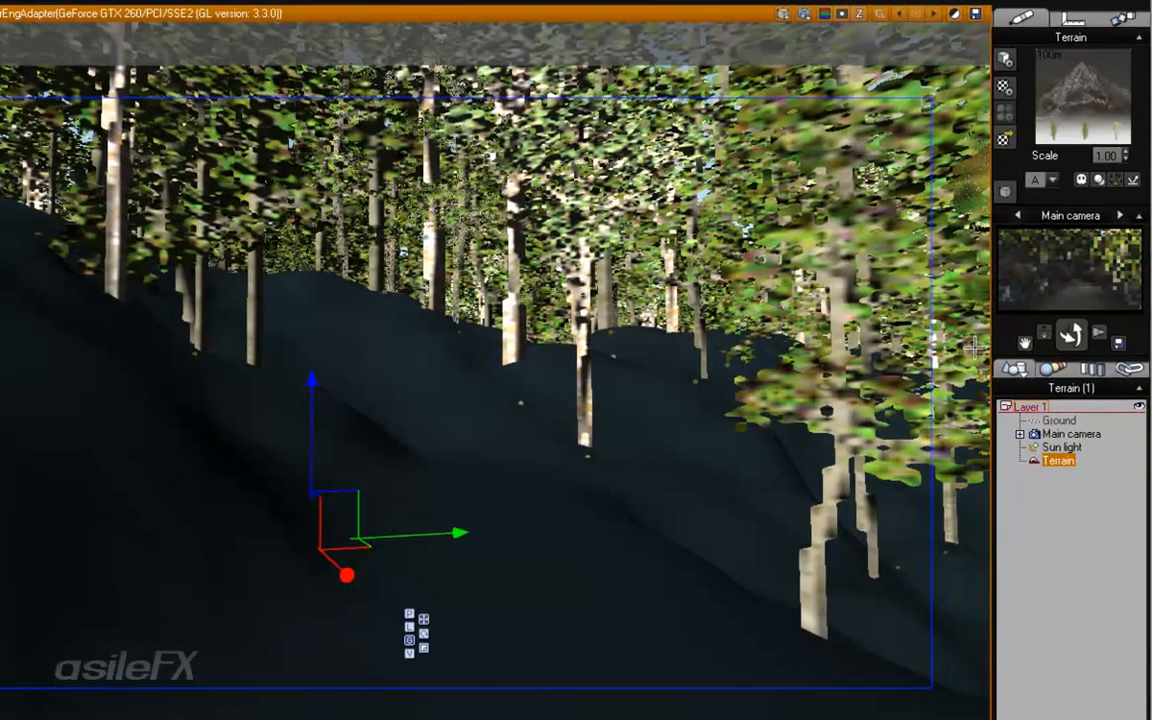
{"action": "double_click", "coordinate": [1089, 143]}
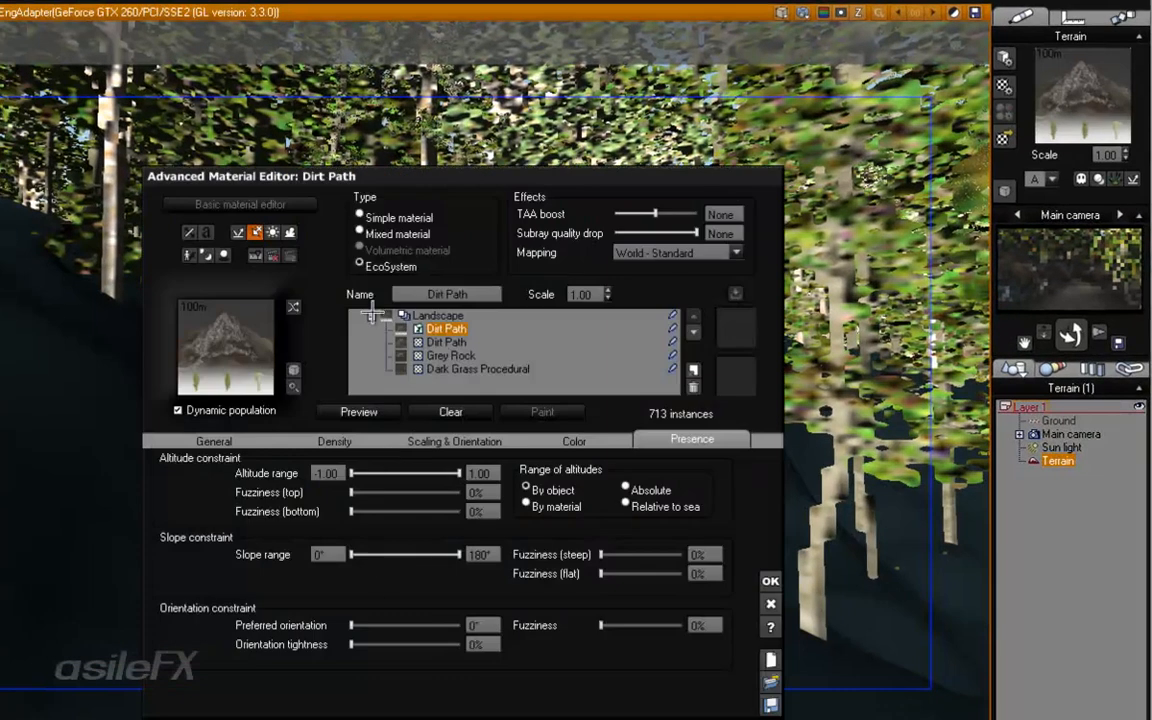
{"action": "left_click_drag", "start_coordinate": [602, 170], "coordinate": [828, 10]}
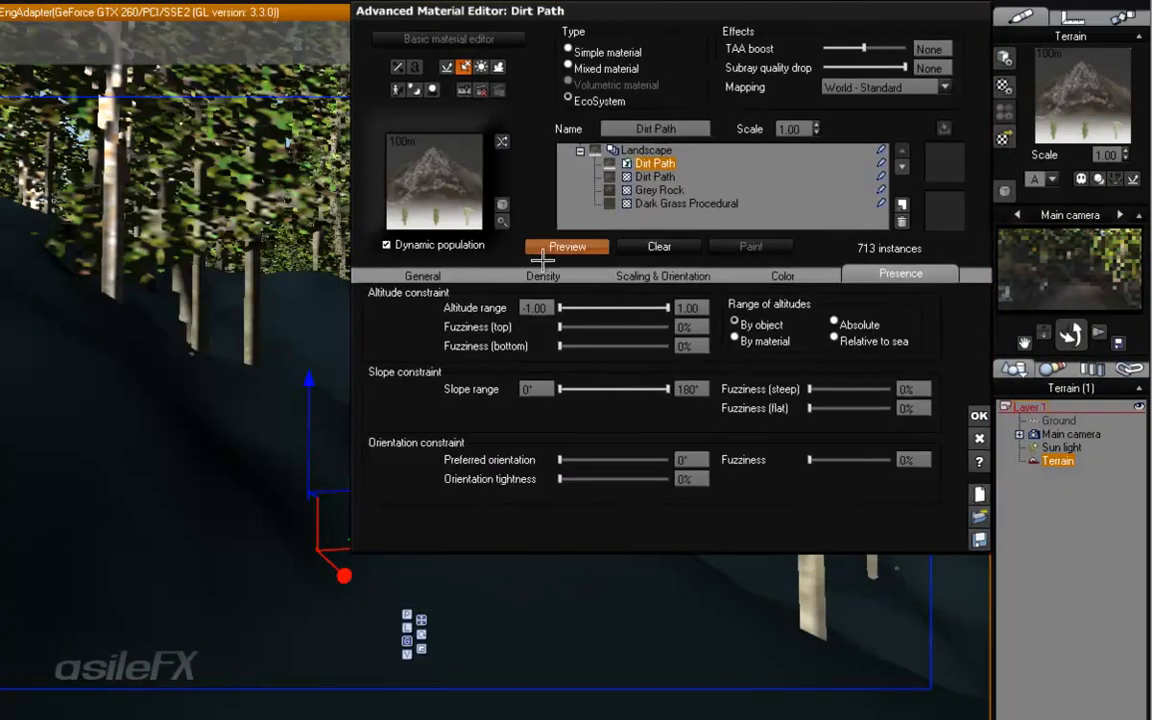
Set the EcoSystem's maximum size variation to 0.2 on X, refresh the population preview and accept the material.
{"action": "left_click", "coordinate": [640, 275]}
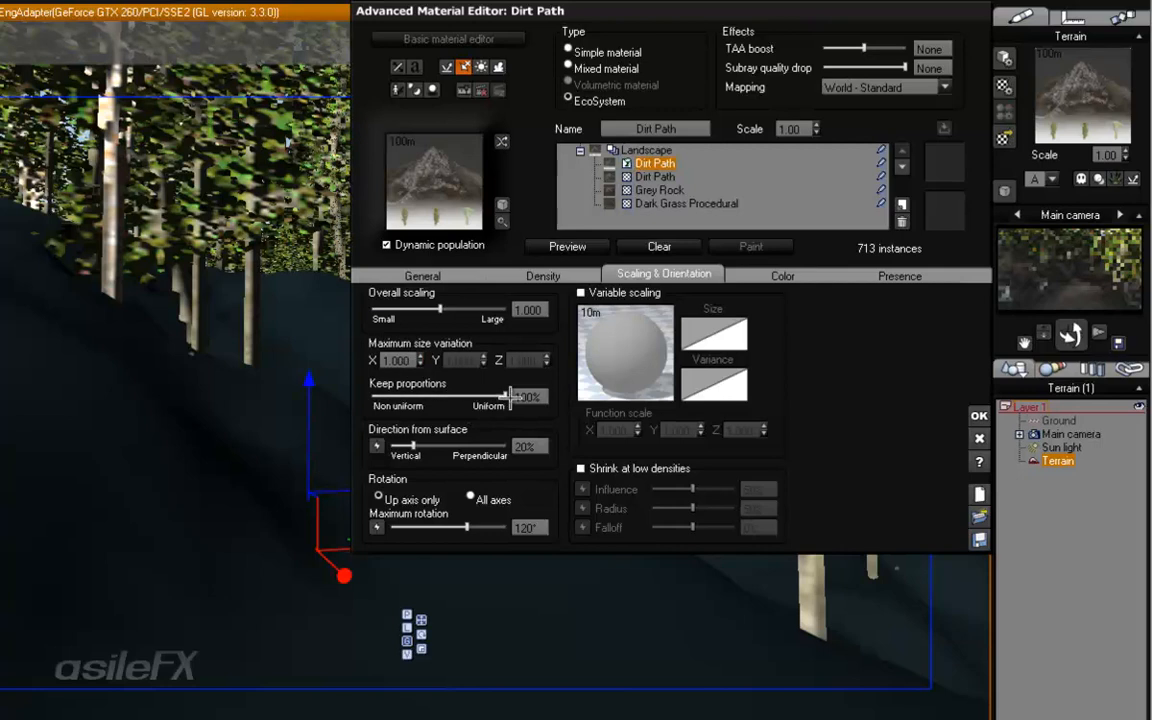
{"action": "left_click", "coordinate": [394, 361]}
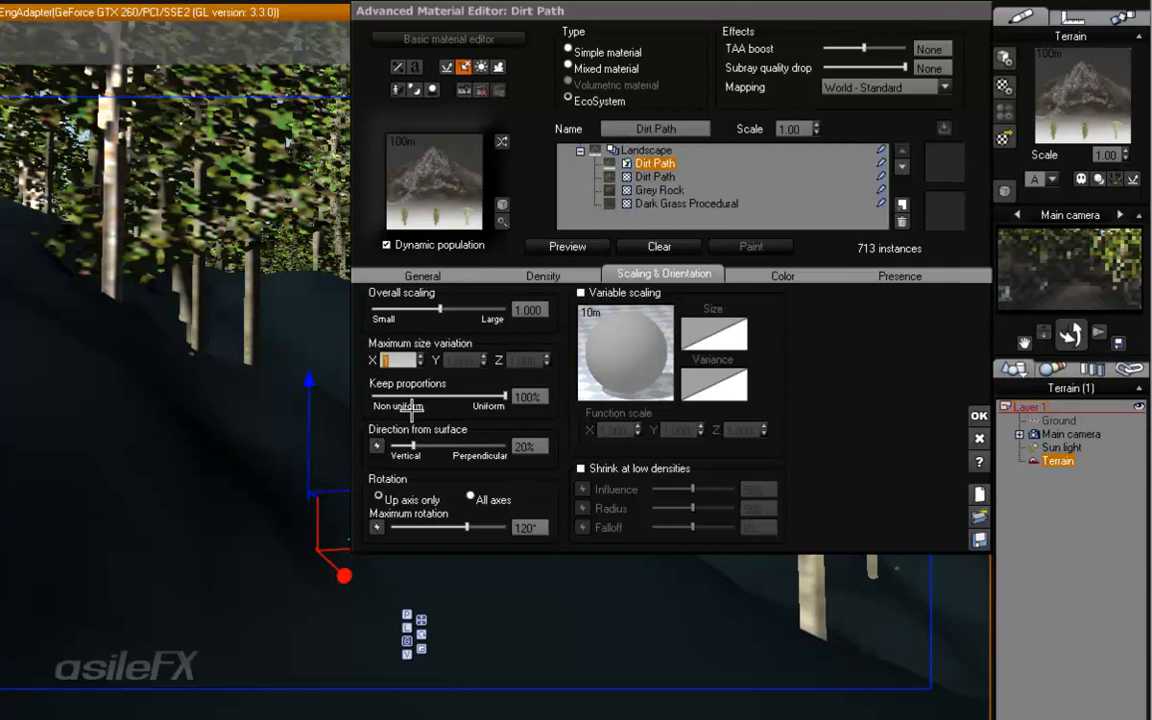
{"action": "left_click", "coordinate": [415, 275]}
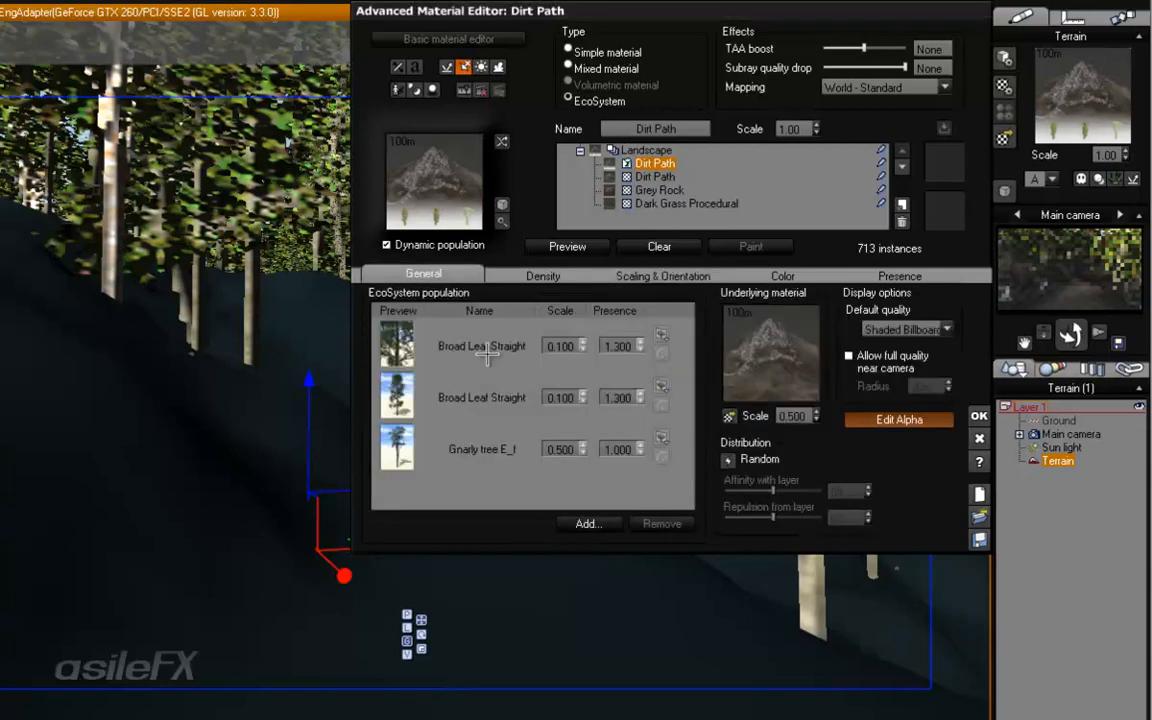
{"action": "left_click", "coordinate": [630, 277]}
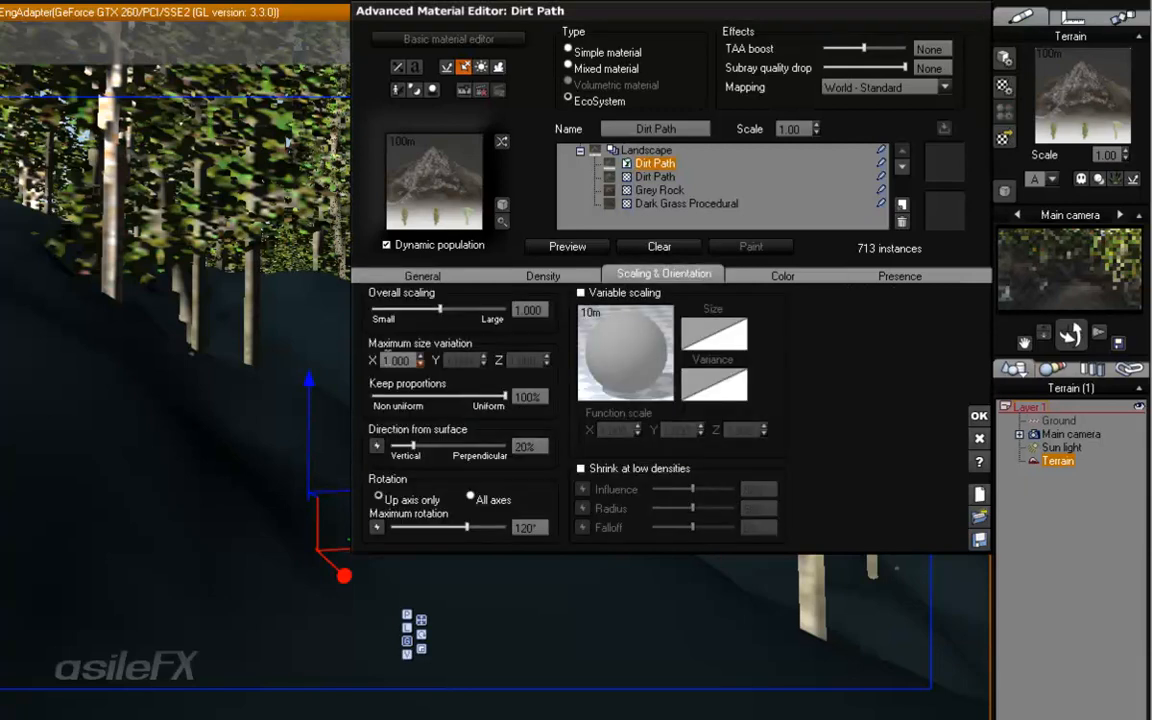
{"action": "left_click", "coordinate": [393, 360]}
{"action": "type", "text": "0.2"}
{"action": "key", "text": "Return"}
{"action": "left_click", "coordinate": [397, 361]}
{"action": "key", "text": "Return"}
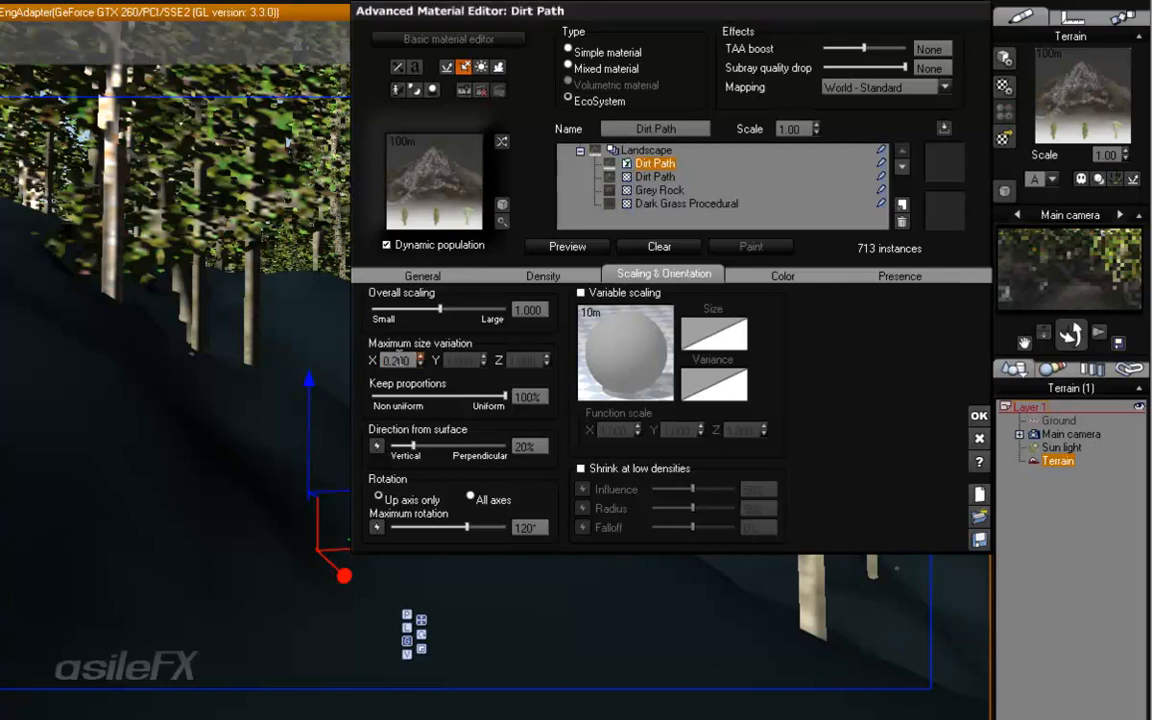
{"action": "left_click", "coordinate": [584, 250]}
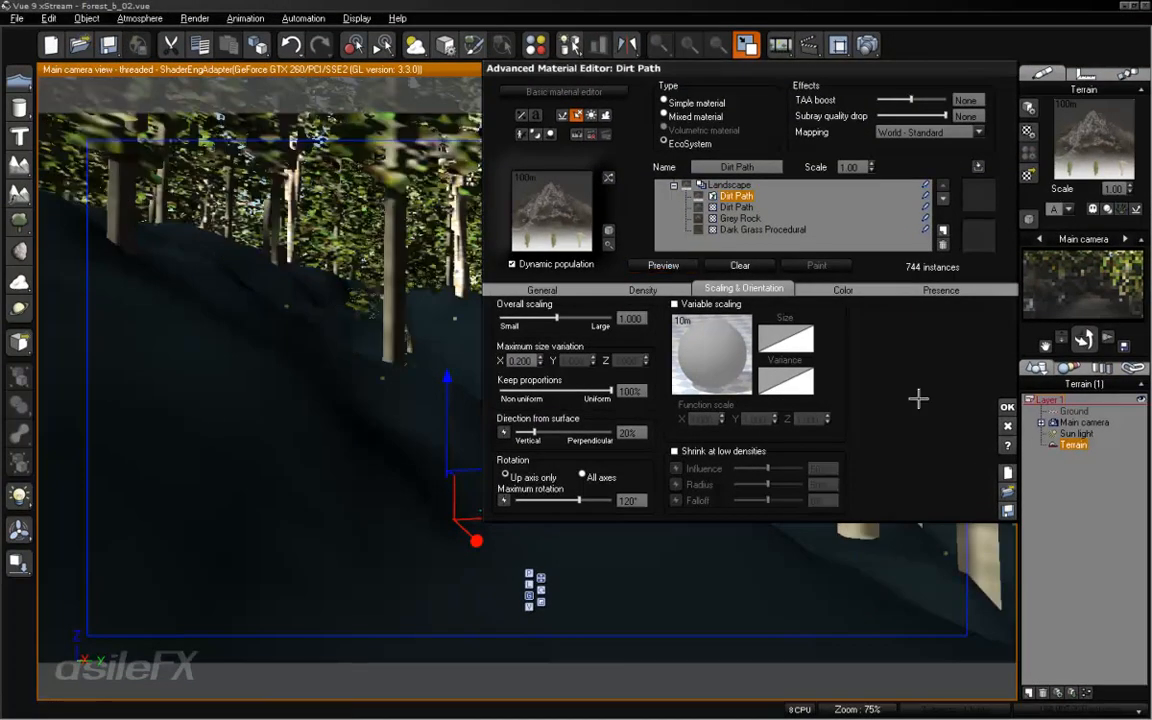
{"action": "left_click", "coordinate": [1009, 406]}
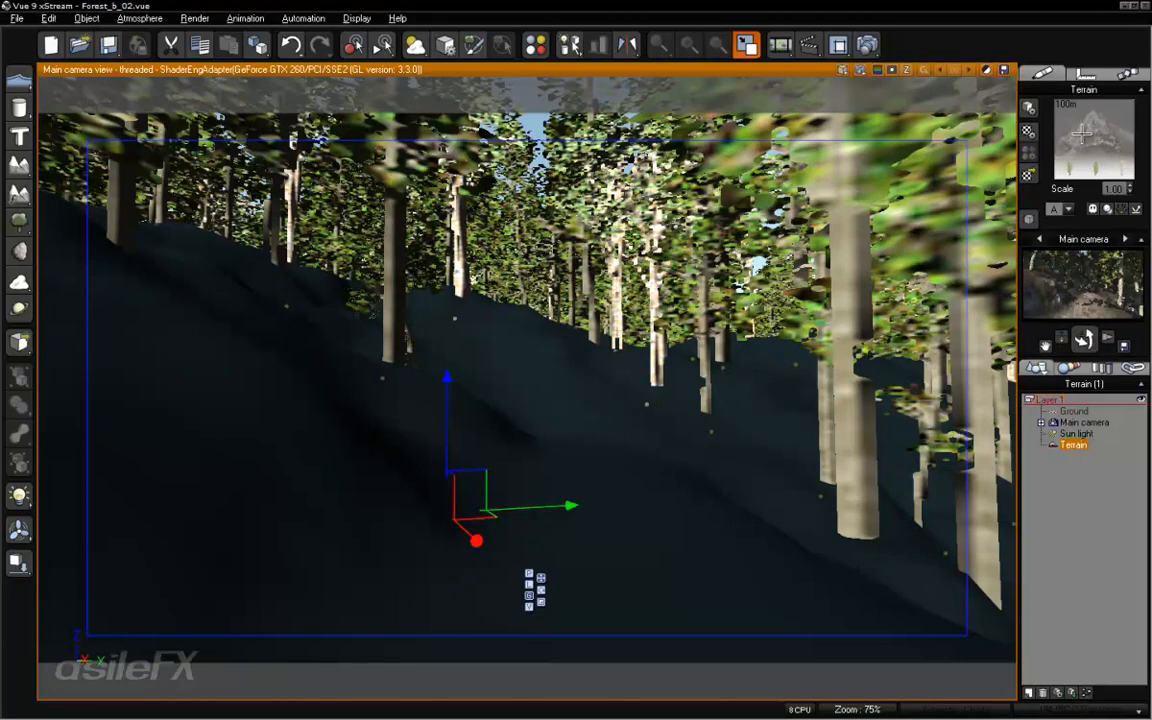
{"action": "right_click", "coordinate": [1091, 124]}
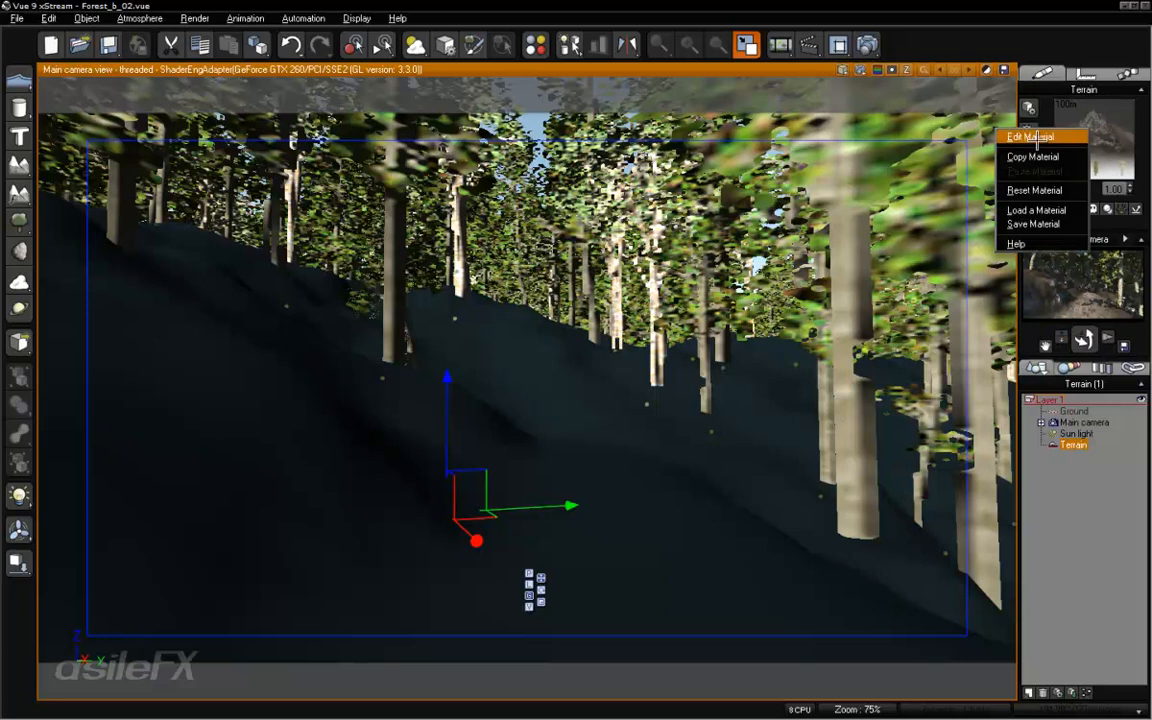
{"action": "left_click", "coordinate": [1030, 136]}
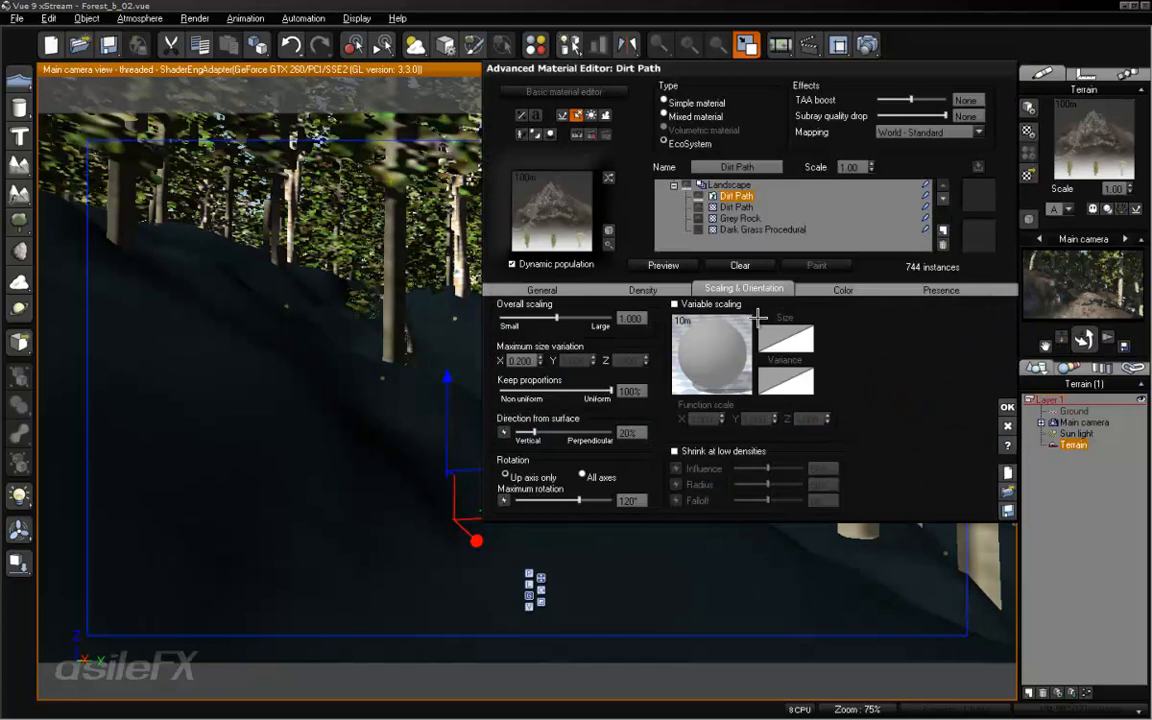
{"action": "left_click", "coordinate": [1008, 407]}
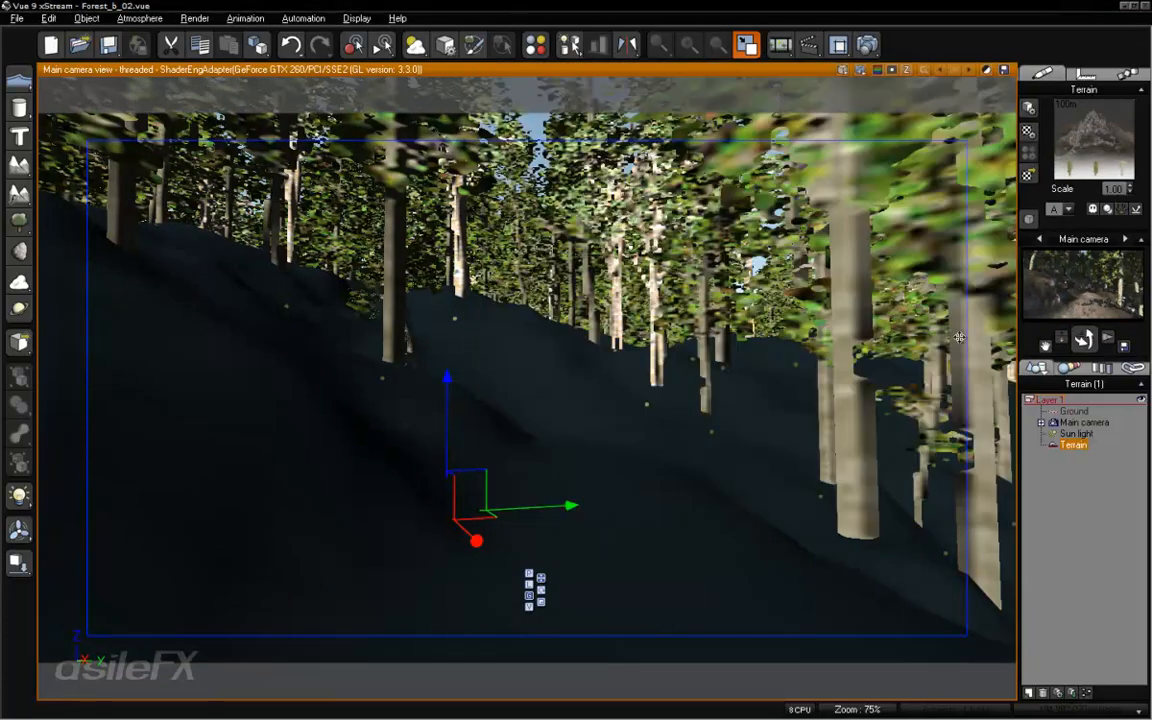
Switch to the four-view layout and examine how the trees are distributed around the camera in the top view.
{"action": "double_click", "coordinate": [713, 72]}
{"action": "scroll", "coordinate": [445, 299], "scroll_direction": "up", "scroll_amount": 3}
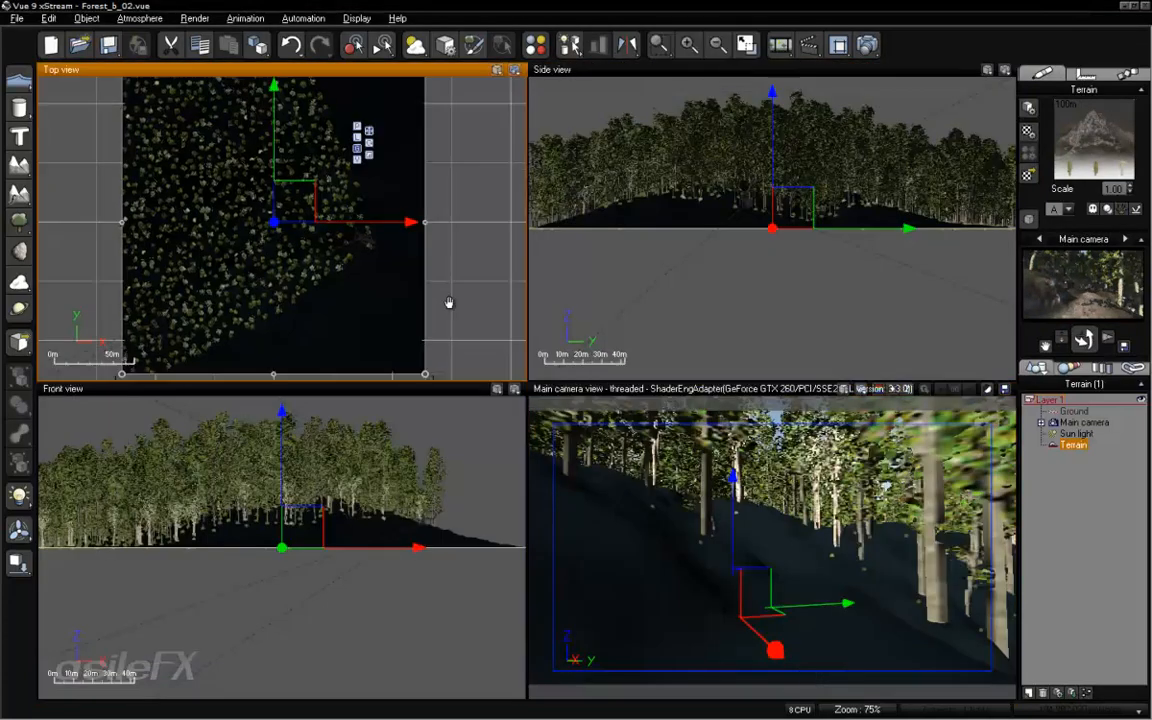
{"action": "scroll", "coordinate": [444, 297], "scroll_direction": "up", "scroll_amount": 6}
{"action": "right_click_drag", "start_coordinate": [245, 175], "coordinate": [525, 344]}
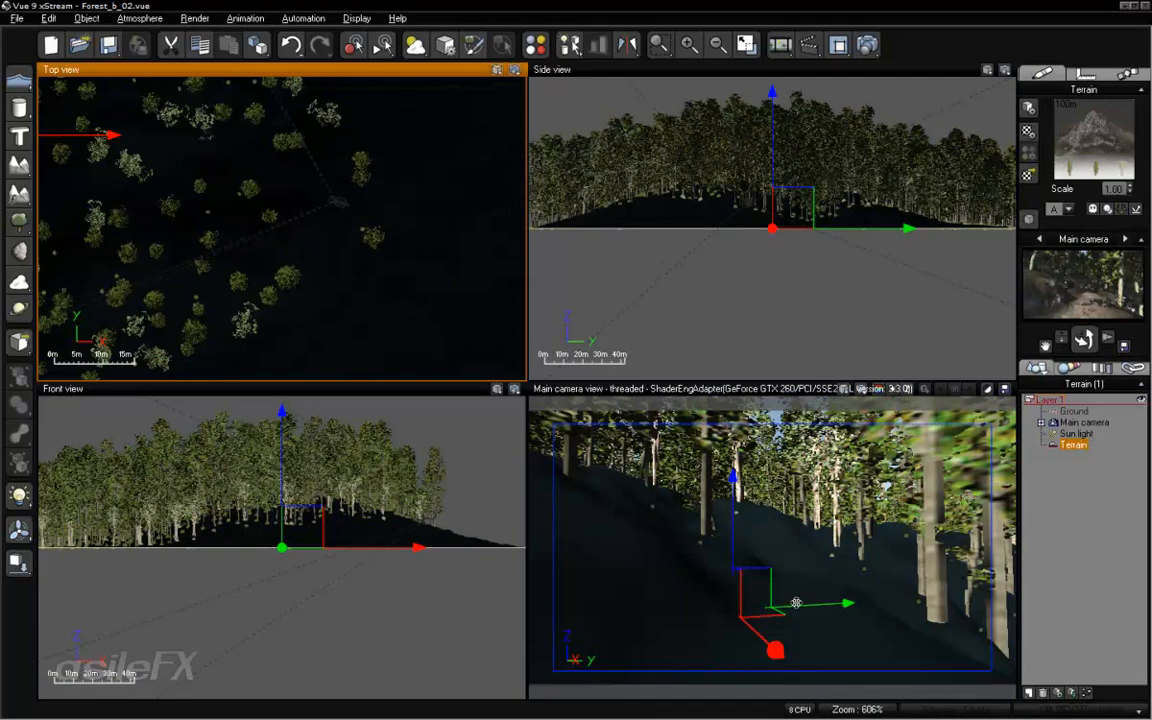
{"action": "right_click_drag", "start_coordinate": [285, 201], "coordinate": [378, 244]}
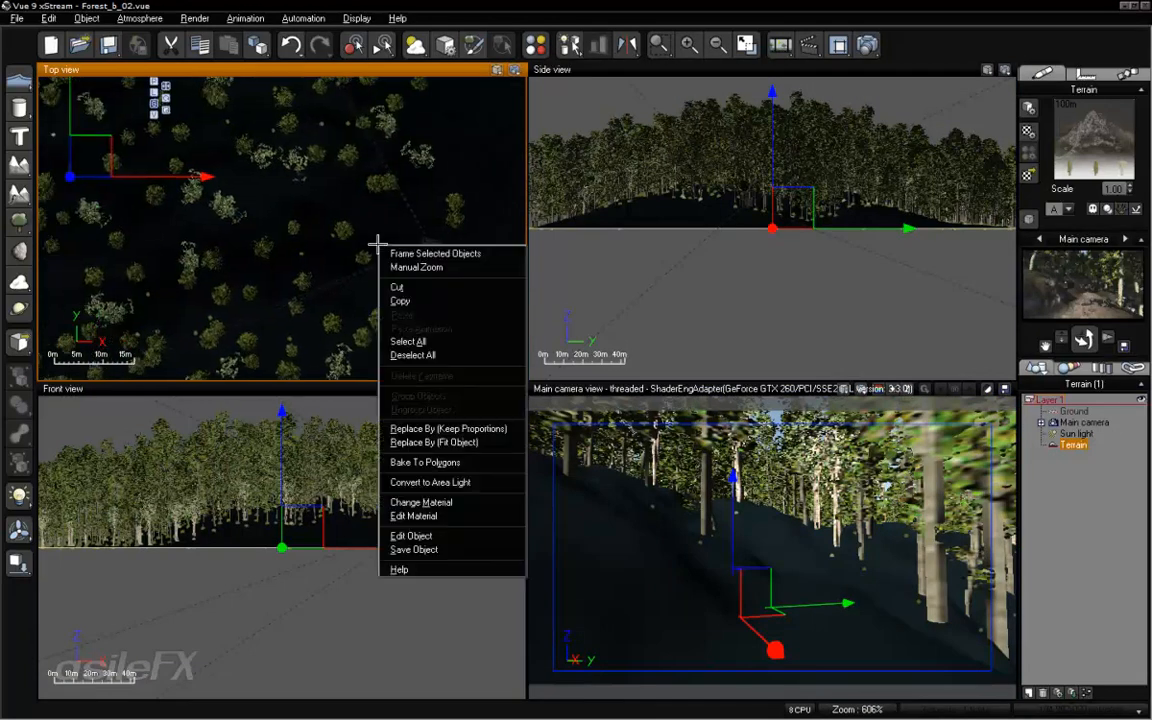
{"action": "left_click", "coordinate": [355, 67]}
{"action": "scroll", "coordinate": [437, 173], "scroll_direction": "down", "scroll_amount": 5}
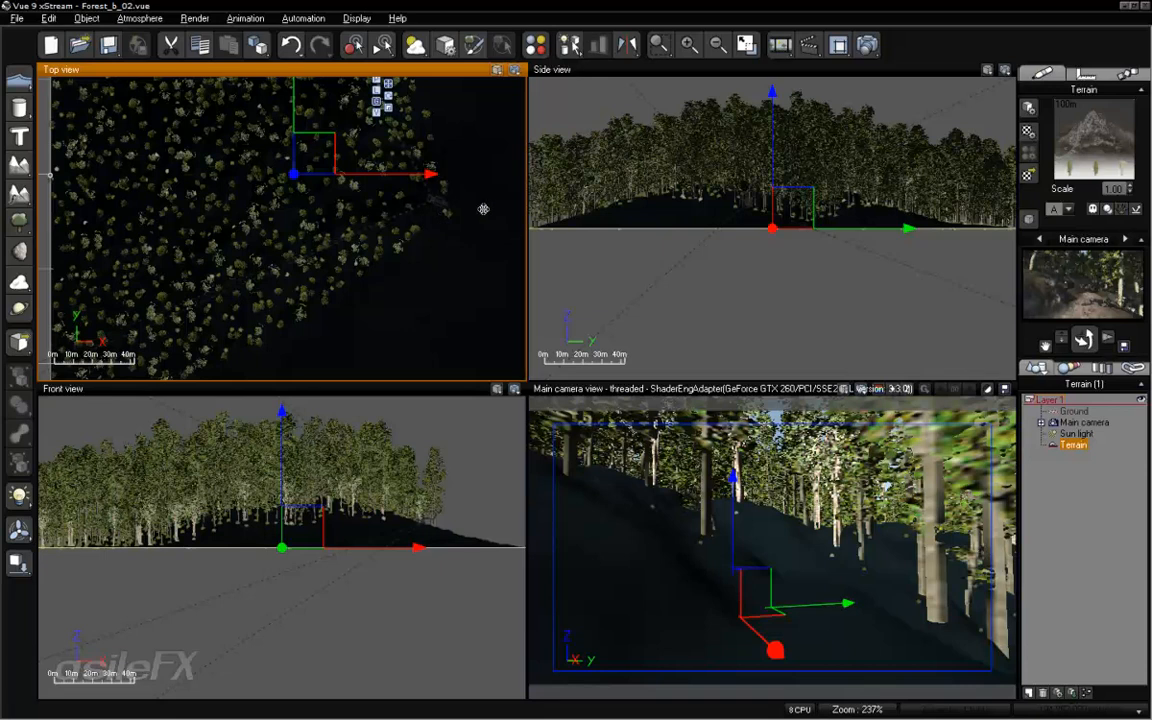
{"action": "right_click_drag", "start_coordinate": [481, 208], "coordinate": [458, 273]}
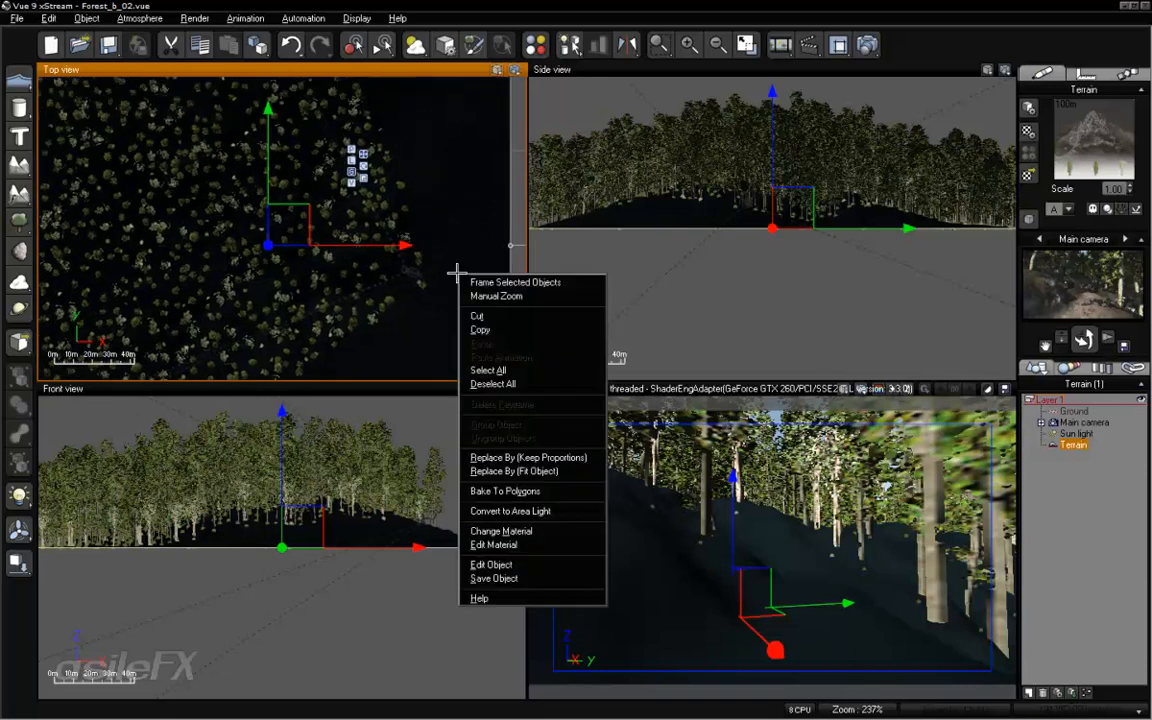
{"action": "left_click", "coordinate": [432, 70]}
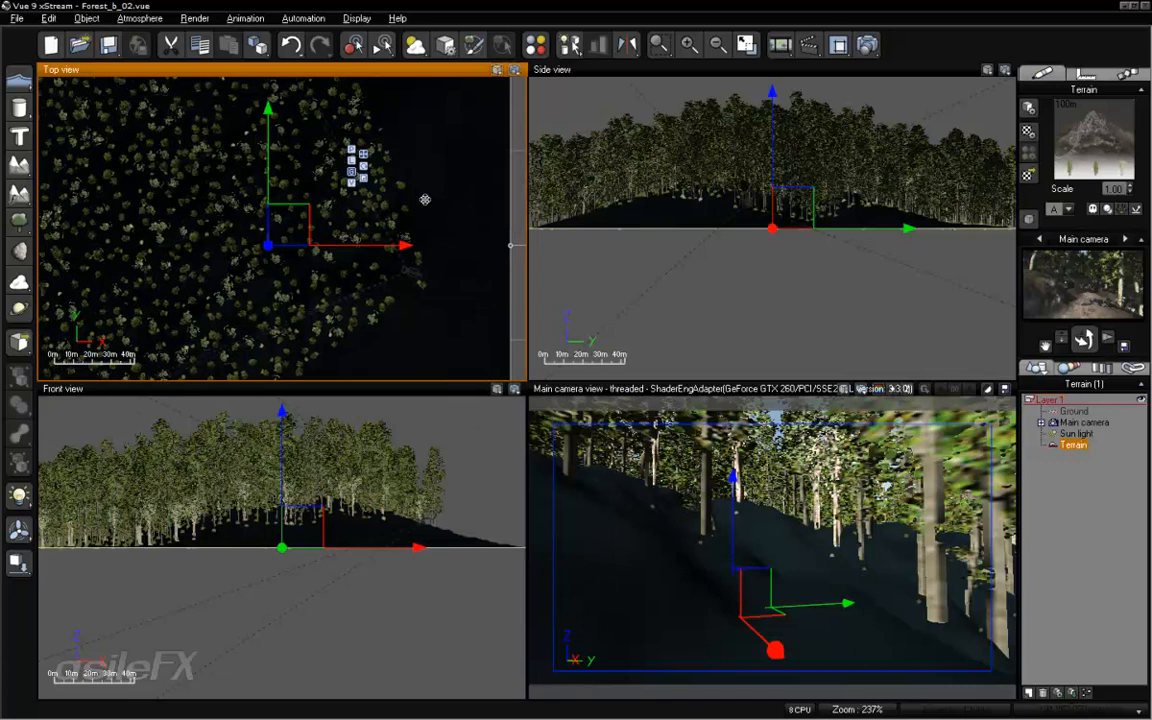
{"action": "scroll", "coordinate": [425, 200], "scroll_direction": "down", "scroll_amount": 2}
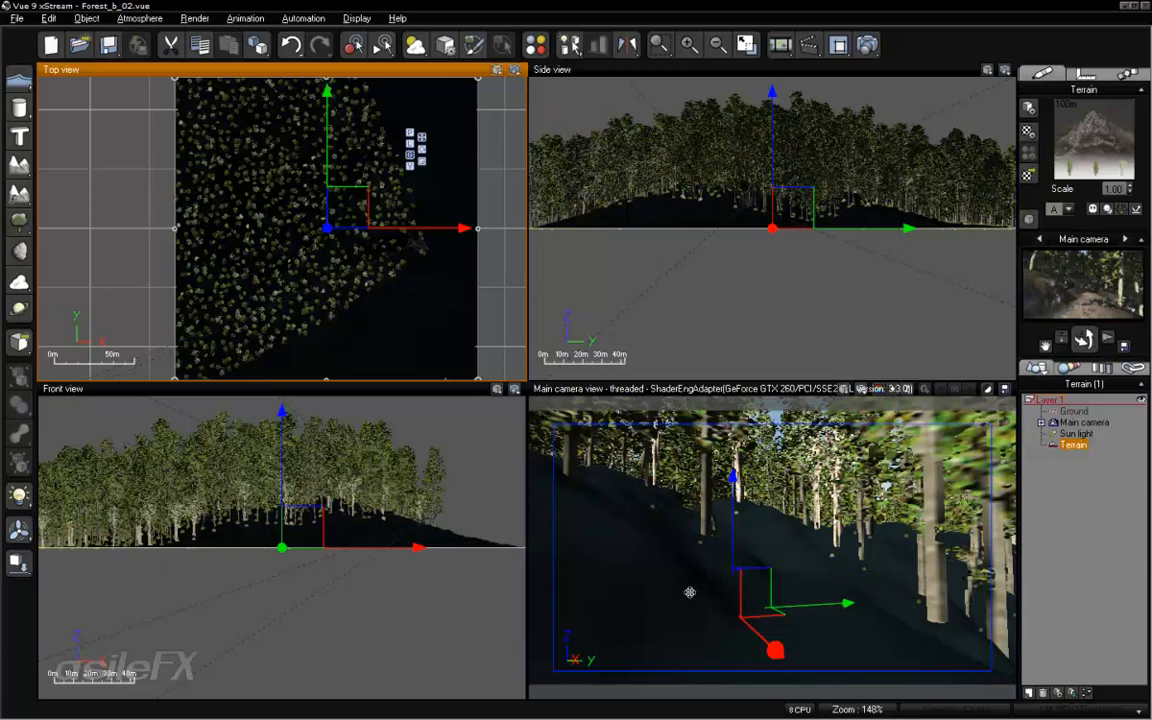
Turn off dynamic population in the terrain's EcoSystem material, populate the whole terrain with trees and accept the material.
{"action": "right_click", "coordinate": [1040, 138]}
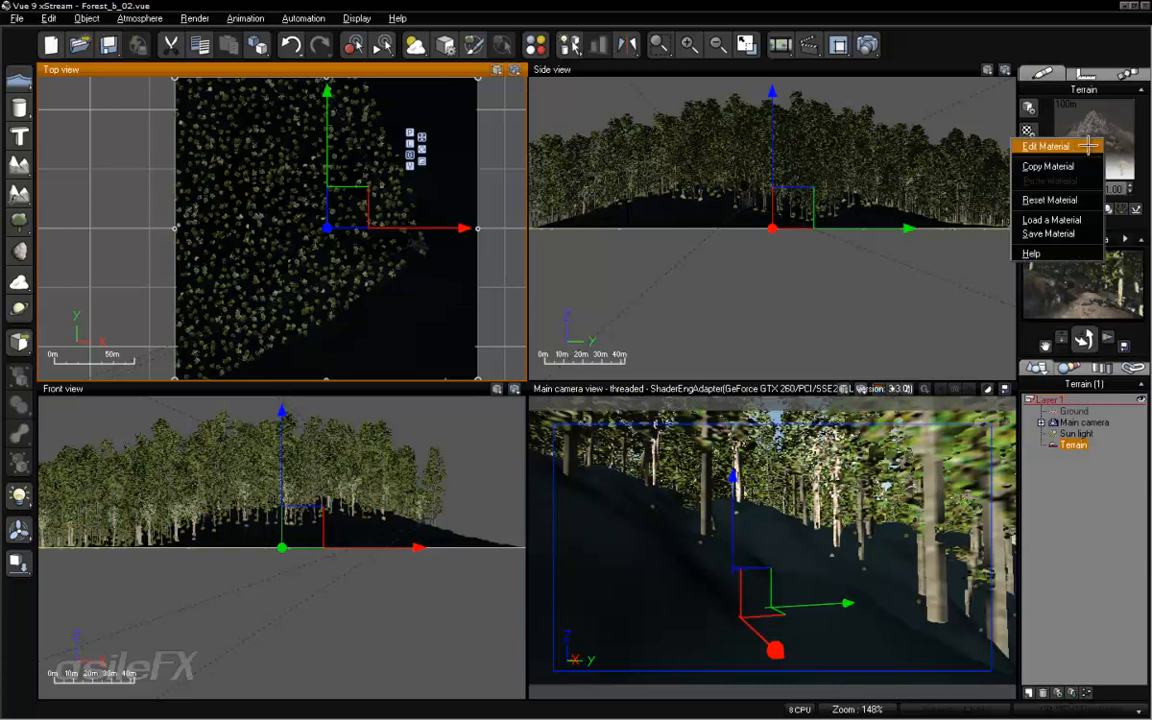
{"action": "left_click", "coordinate": [1050, 147]}
{"action": "left_click", "coordinate": [663, 265]}
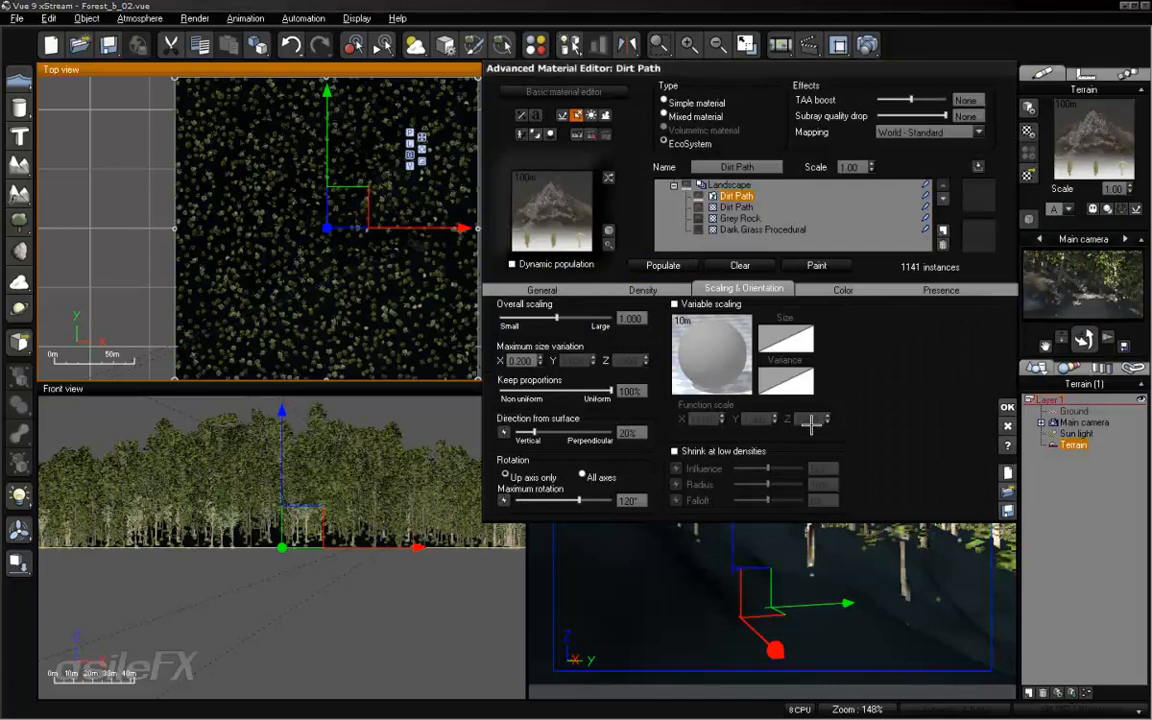
{"action": "left_click", "coordinate": [1007, 406]}
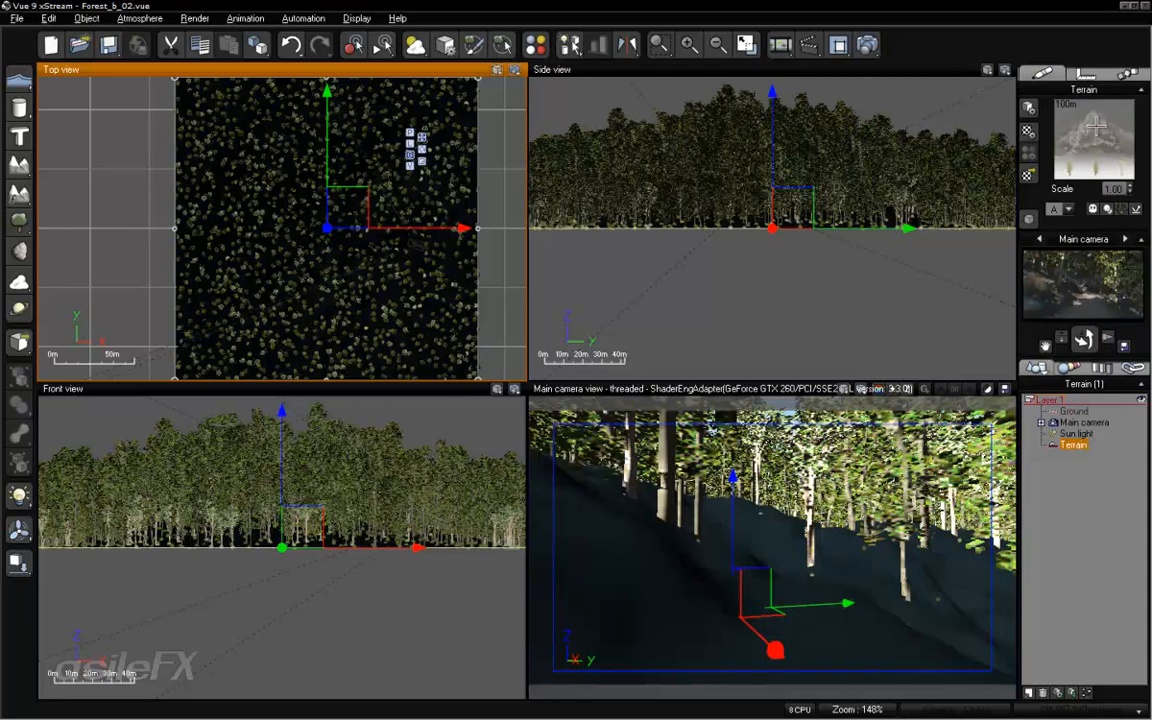
Brush-select the tree instances behind the camera in the top view using the EcoSystem Selector with a brush radius of 57.
{"action": "scroll", "coordinate": [449, 292], "scroll_direction": "up", "scroll_amount": 4}
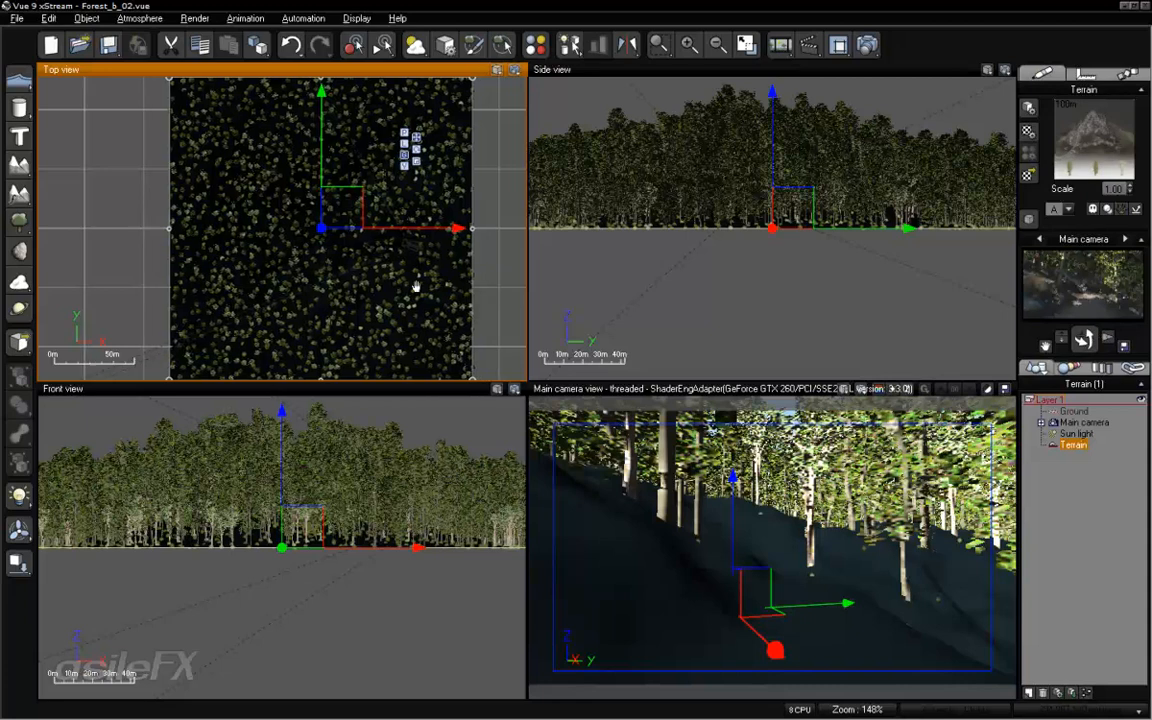
{"action": "scroll", "coordinate": [449, 292], "scroll_direction": "up", "scroll_amount": 4}
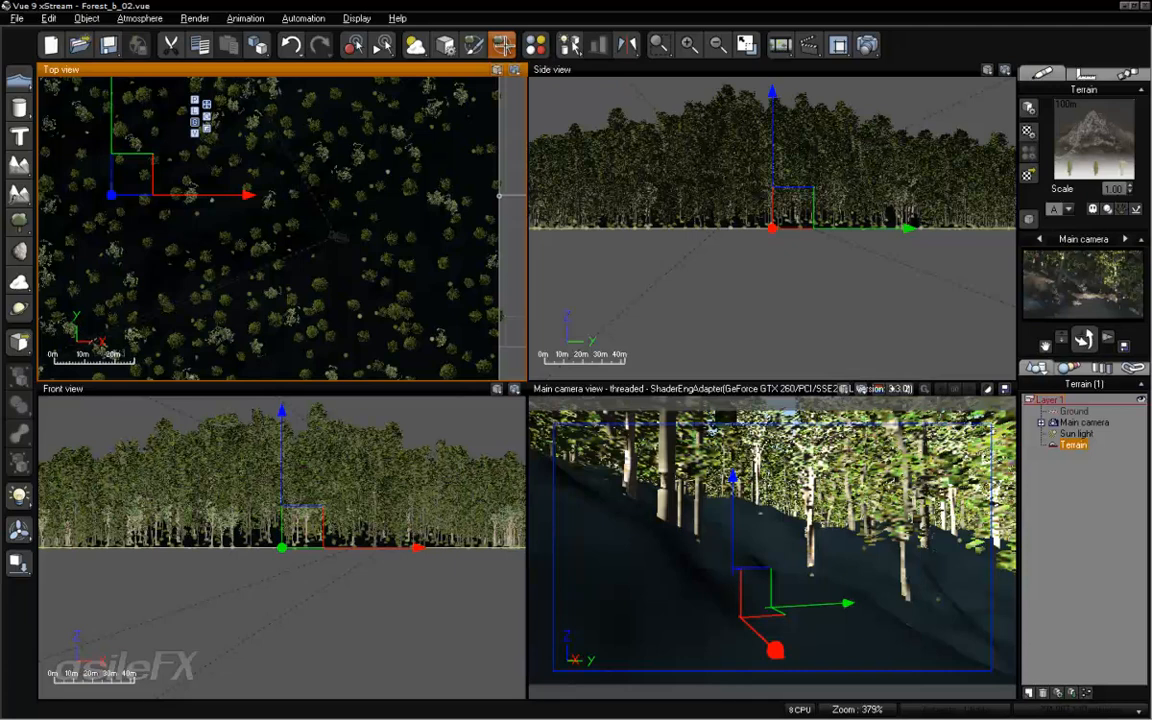
{"action": "left_click", "coordinate": [503, 44]}
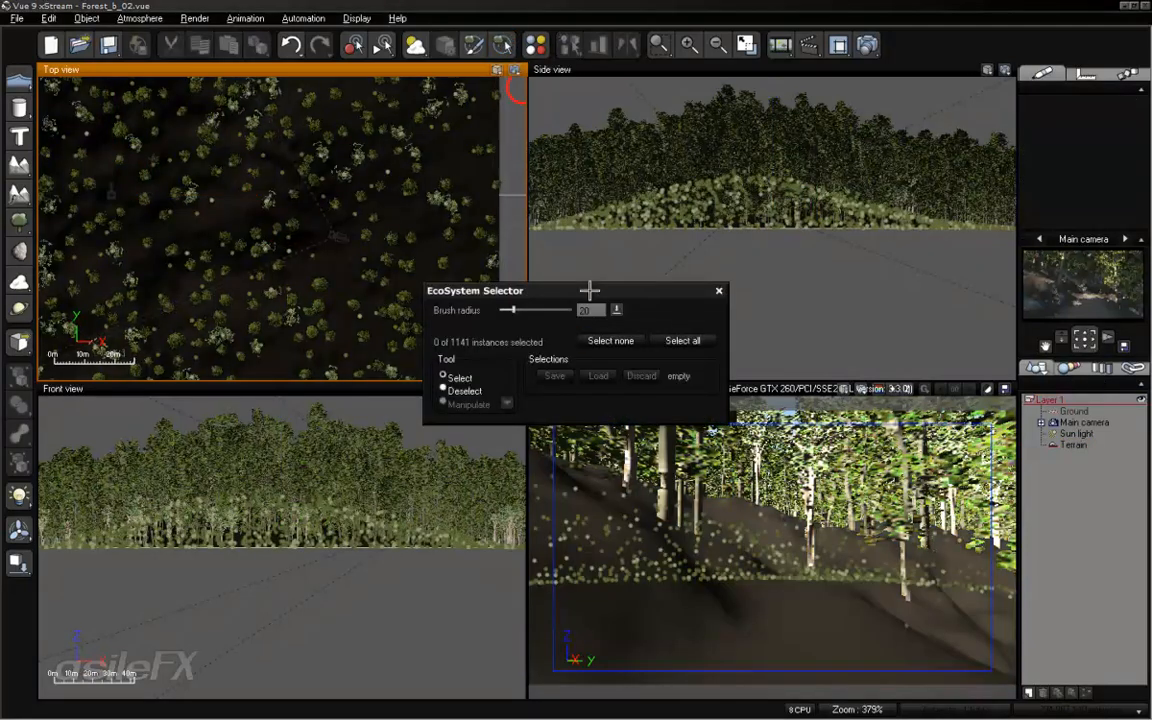
{"action": "left_click_drag", "start_coordinate": [637, 239], "coordinate": [669, 223]}
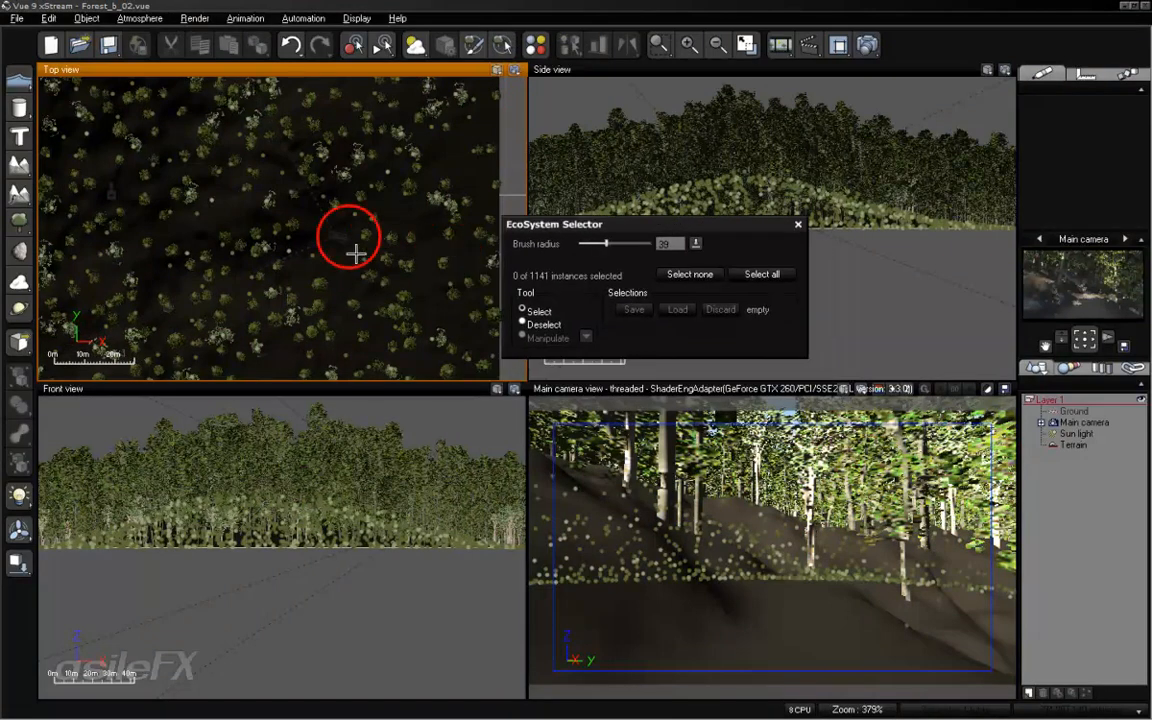
{"action": "left_click_drag", "start_coordinate": [606, 244], "coordinate": [619, 244]}
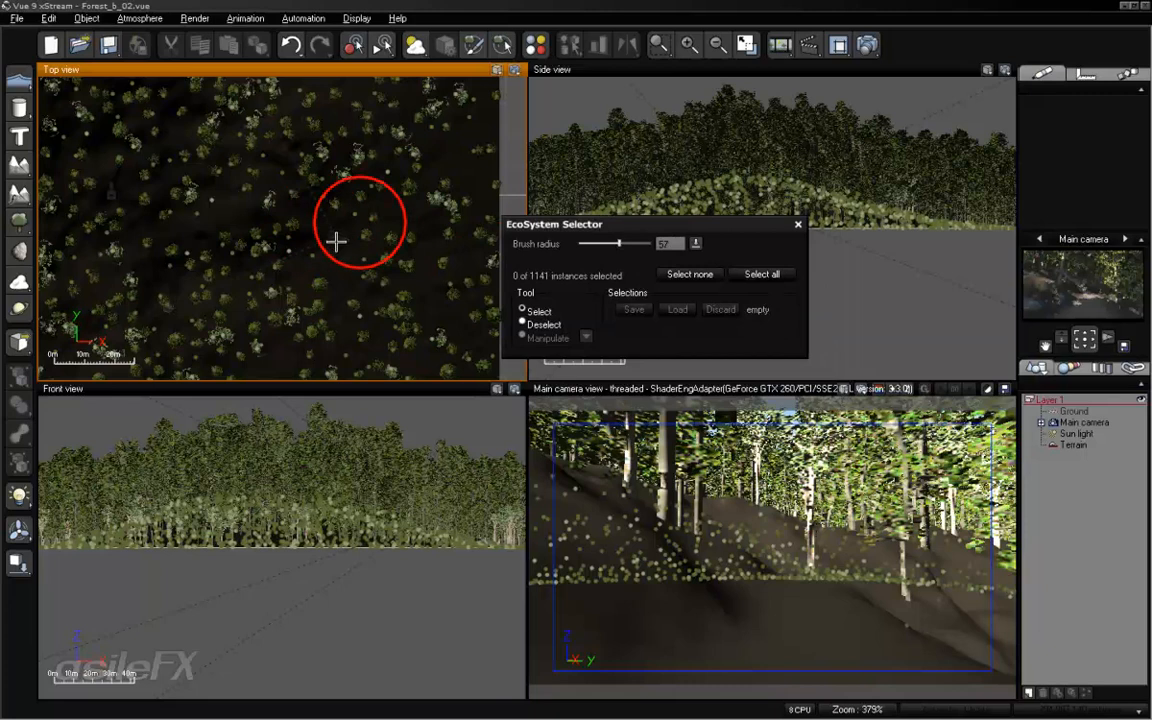
{"action": "mouse_move", "coordinate": [390, 224]}
{"action": "left_mouse_down"}
{"action": "mouse_move", "coordinate": [352, 257]}
{"action": "mouse_move", "coordinate": [429, 203]}
{"action": "mouse_move", "coordinate": [473, 303]}
{"action": "mouse_move", "coordinate": [438, 161]}
{"action": "mouse_move", "coordinate": [432, 330]}
{"action": "mouse_move", "coordinate": [345, 298]}
{"action": "mouse_move", "coordinate": [460, 285]}
{"action": "mouse_move", "coordinate": [395, 176]}
{"action": "mouse_move", "coordinate": [301, 270]}
{"action": "mouse_move", "coordinate": [470, 330]}
{"action": "left_mouse_up"}
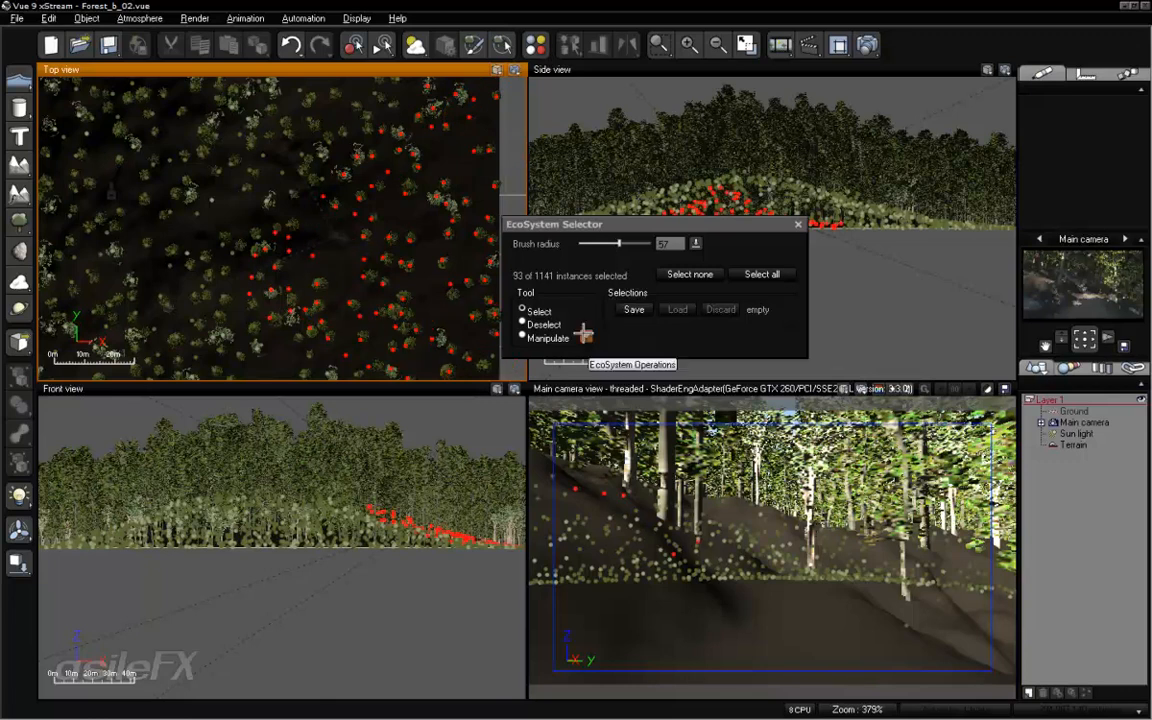
Move the selected tree instances to the Global EcoSystem and close the EcoSystem Selector.
{"action": "left_click", "coordinate": [587, 337]}
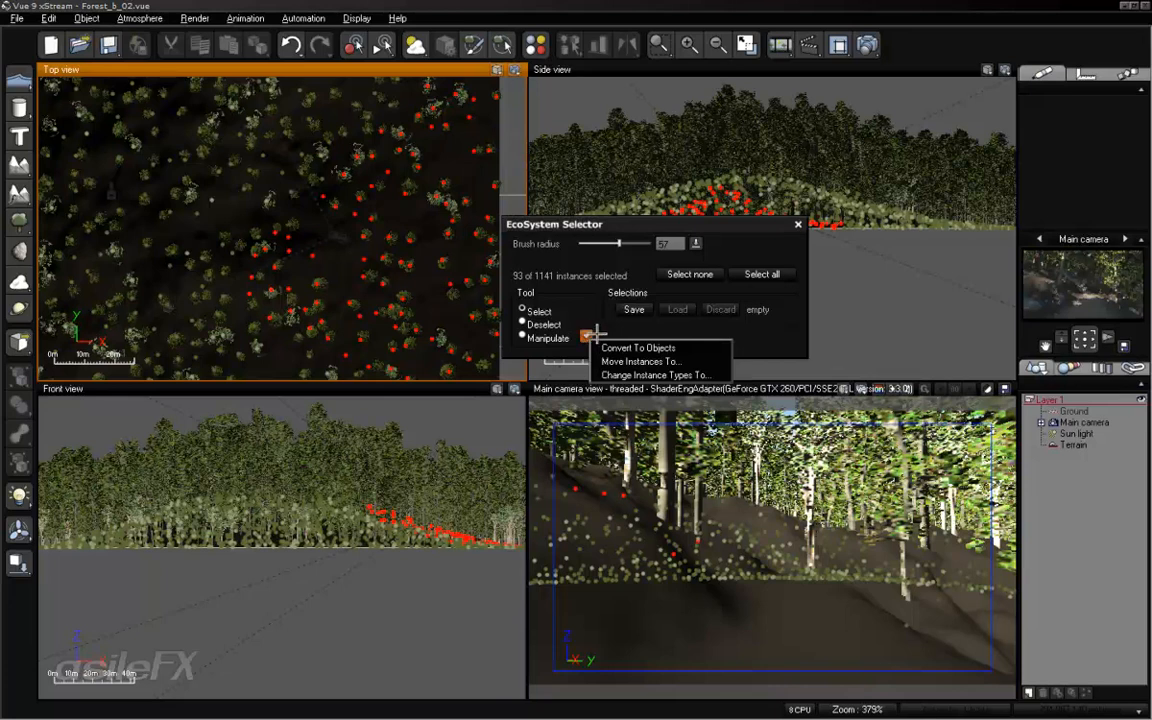
{"action": "mouse_move", "coordinate": [676, 361]}
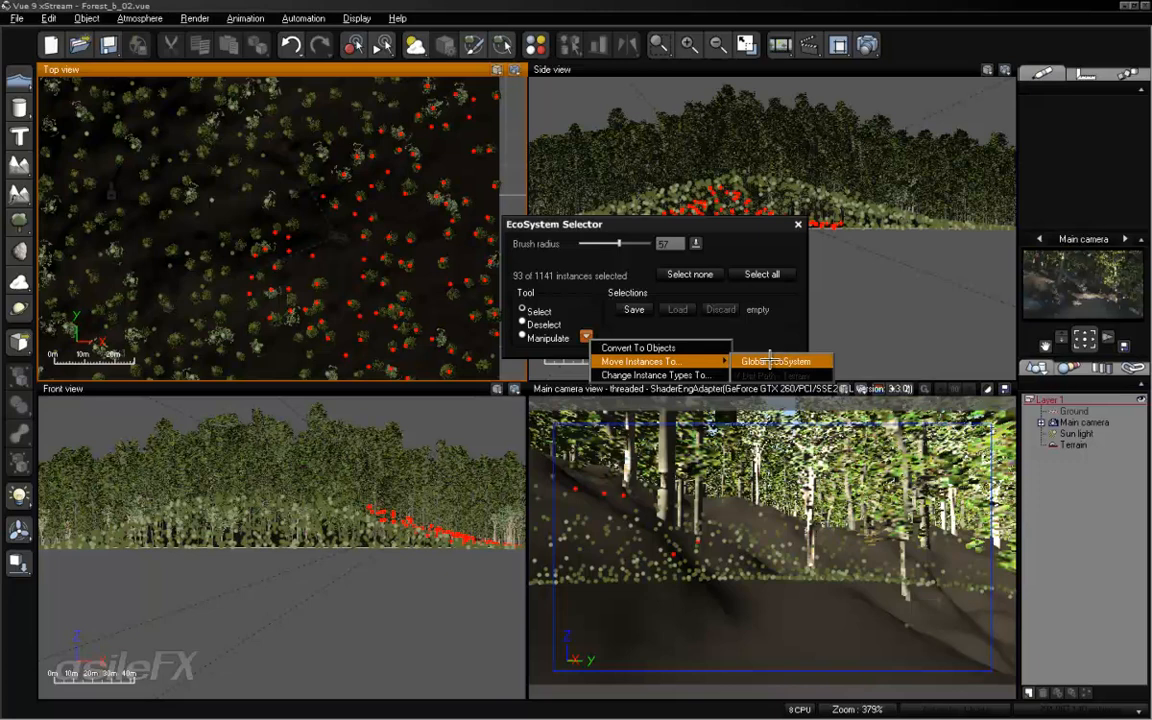
{"action": "left_click", "coordinate": [763, 361]}
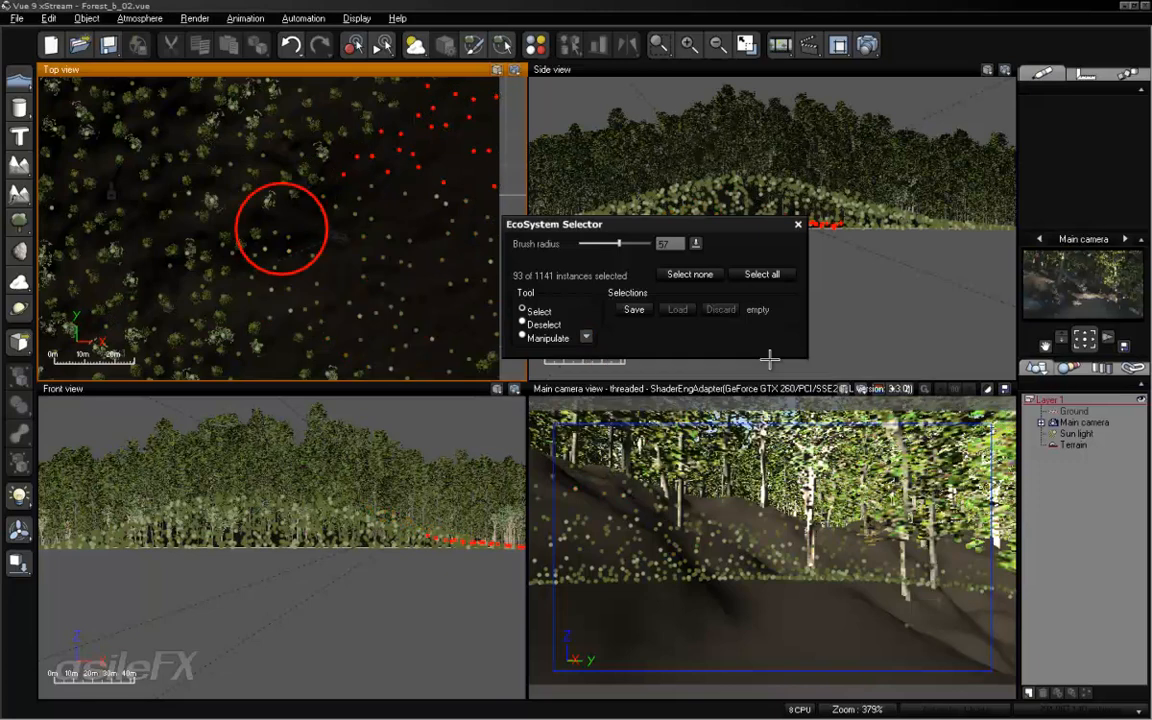
{"action": "left_click", "coordinate": [797, 225]}
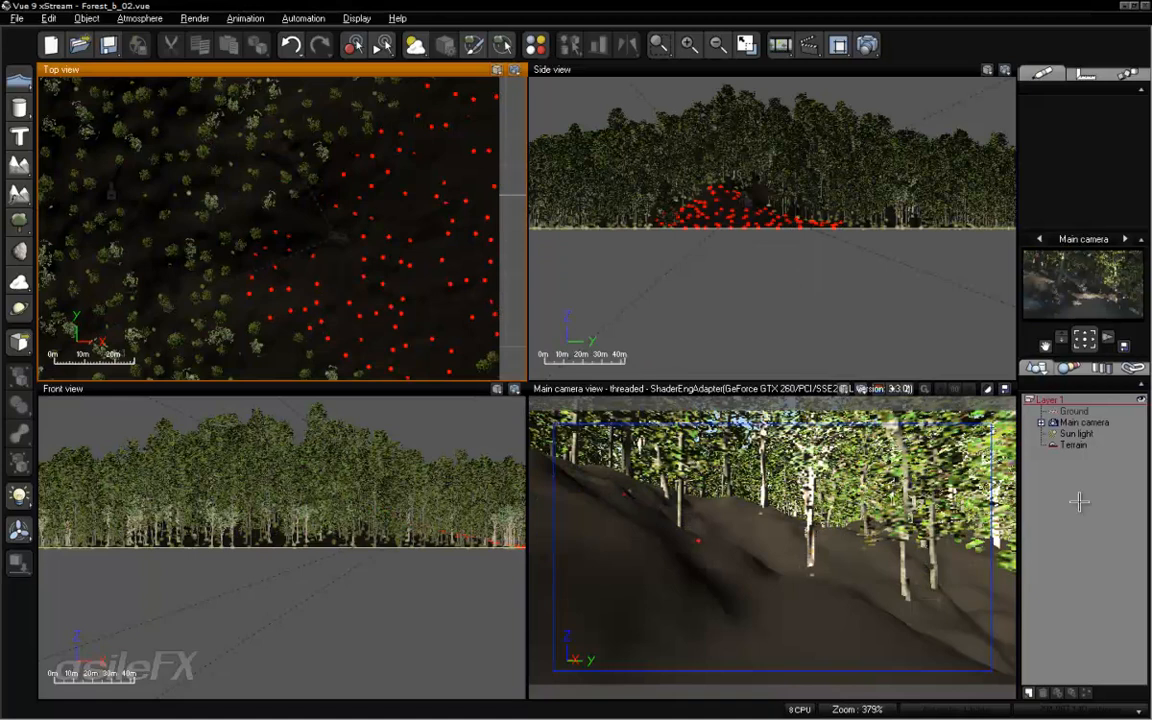
Turn off full quality near the camera in the EcoSystem Painter's display options and close the painter.
{"action": "left_click", "coordinate": [1084, 340]}
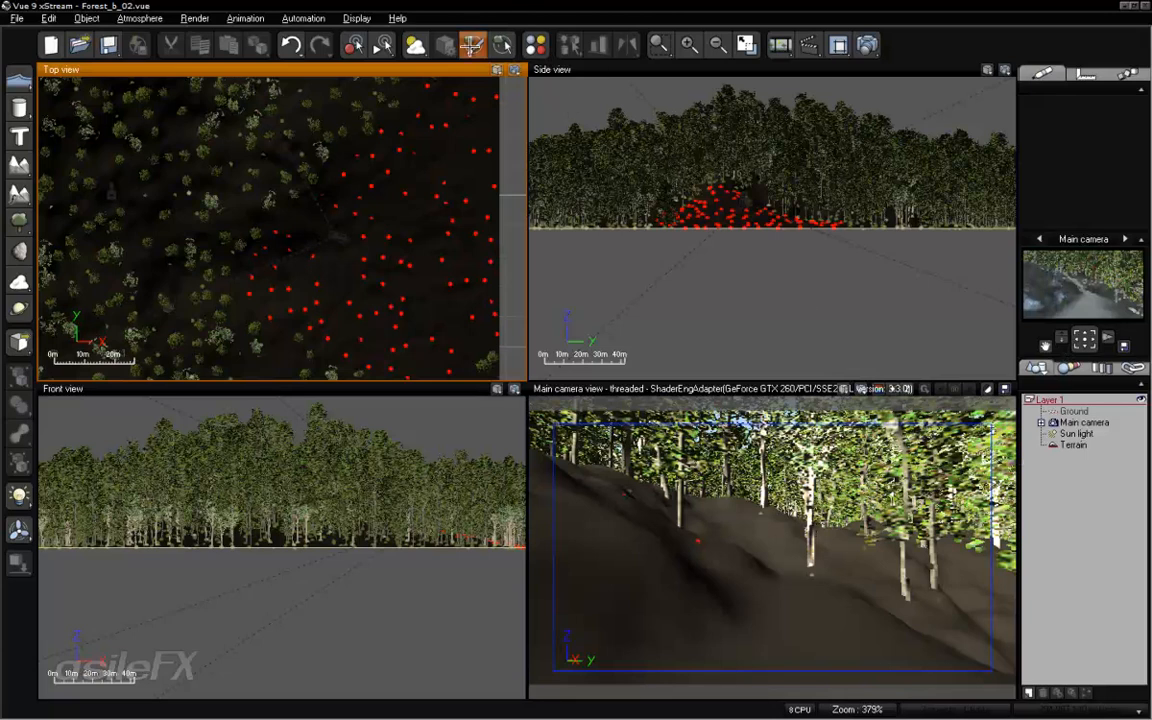
{"action": "left_click", "coordinate": [472, 44]}
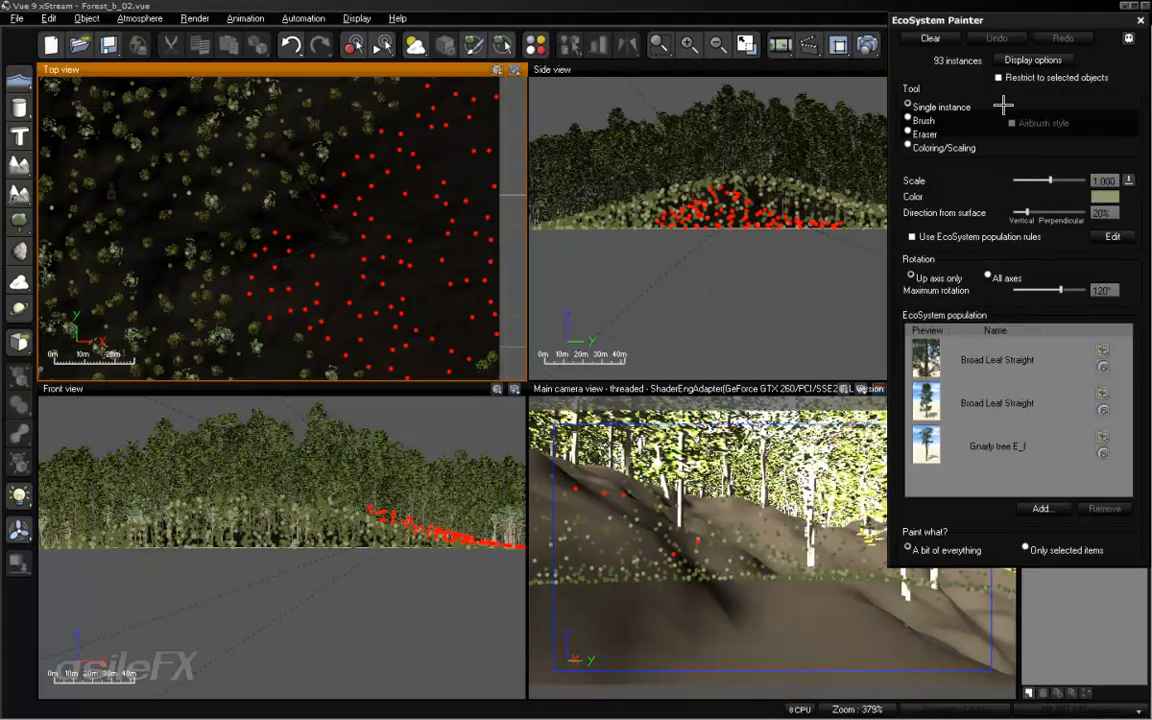
{"action": "left_click", "coordinate": [1033, 60]}
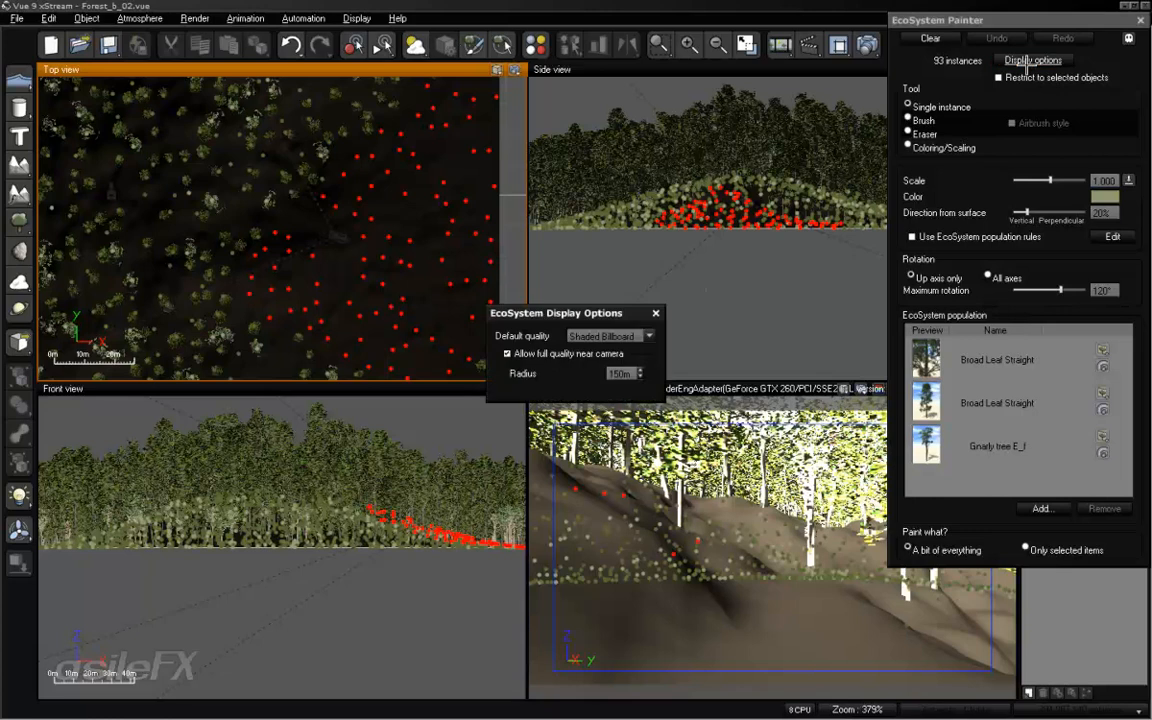
{"action": "left_click", "coordinate": [556, 354]}
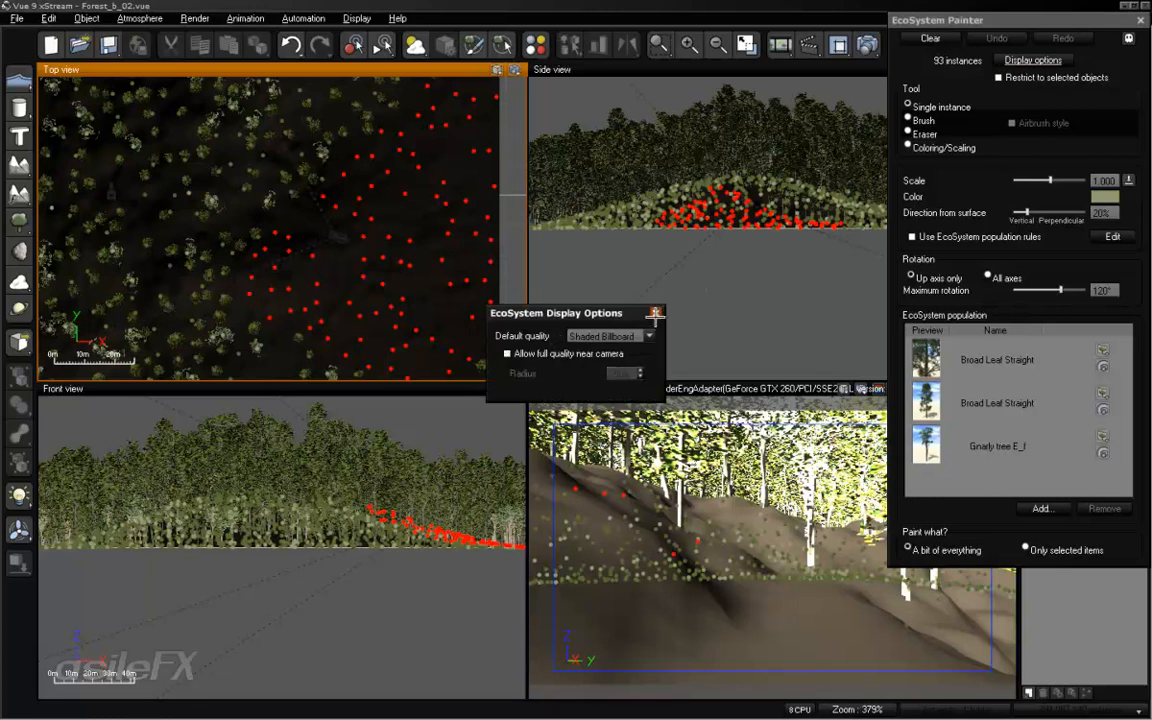
{"action": "left_click", "coordinate": [657, 313]}
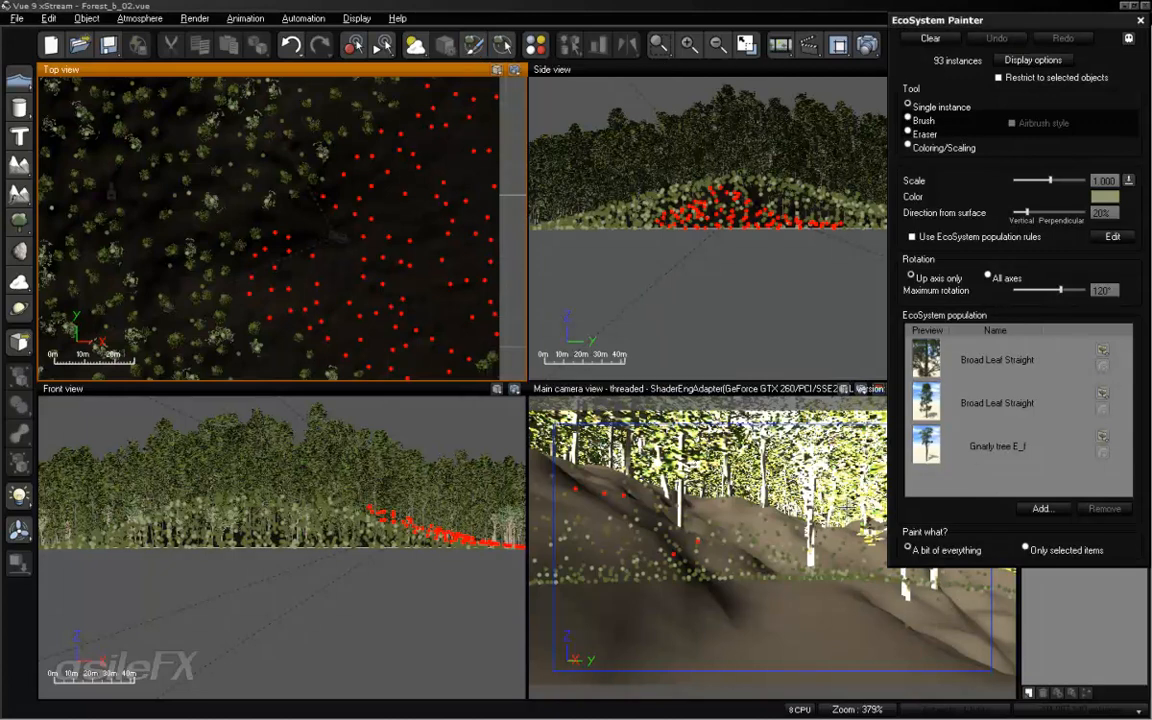
{"action": "left_click", "coordinate": [1102, 349]}
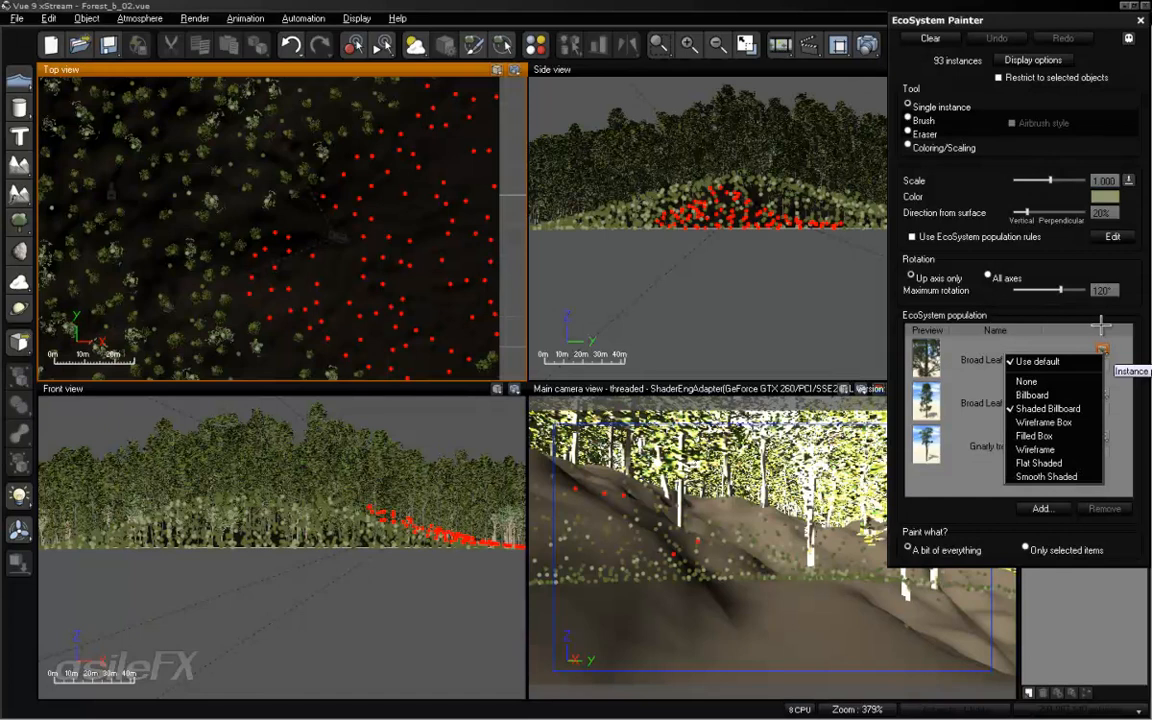
{"action": "left_click", "coordinate": [1105, 323]}
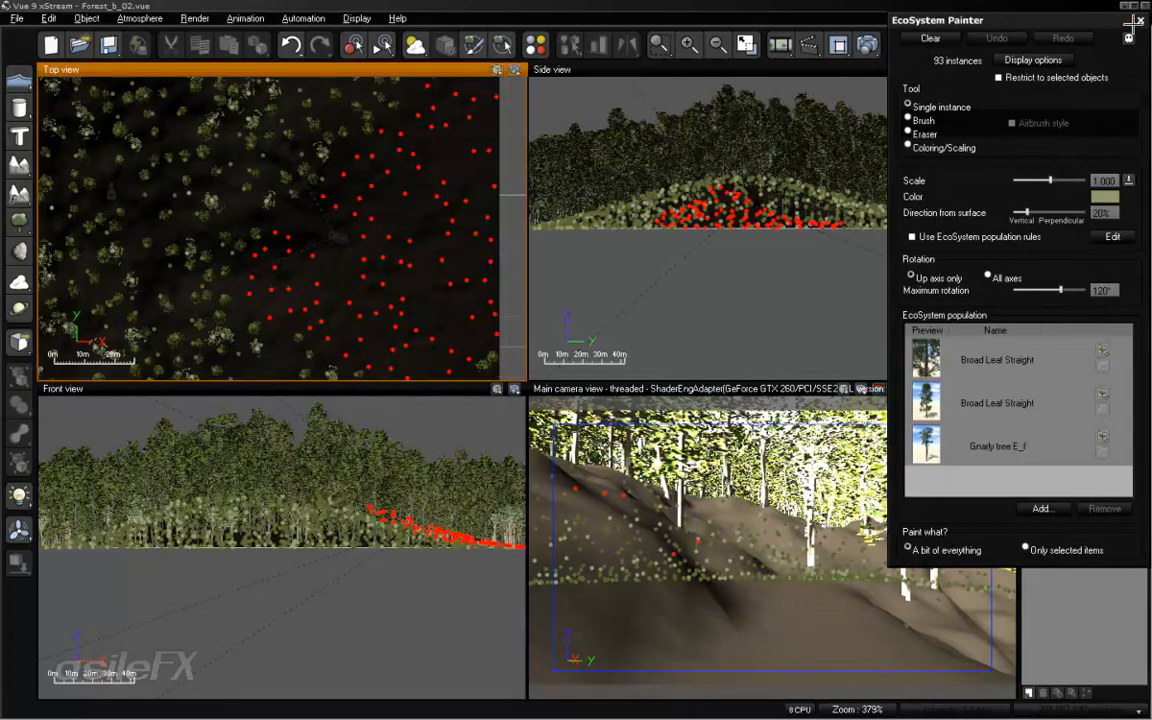
{"action": "left_click", "coordinate": [1140, 19]}
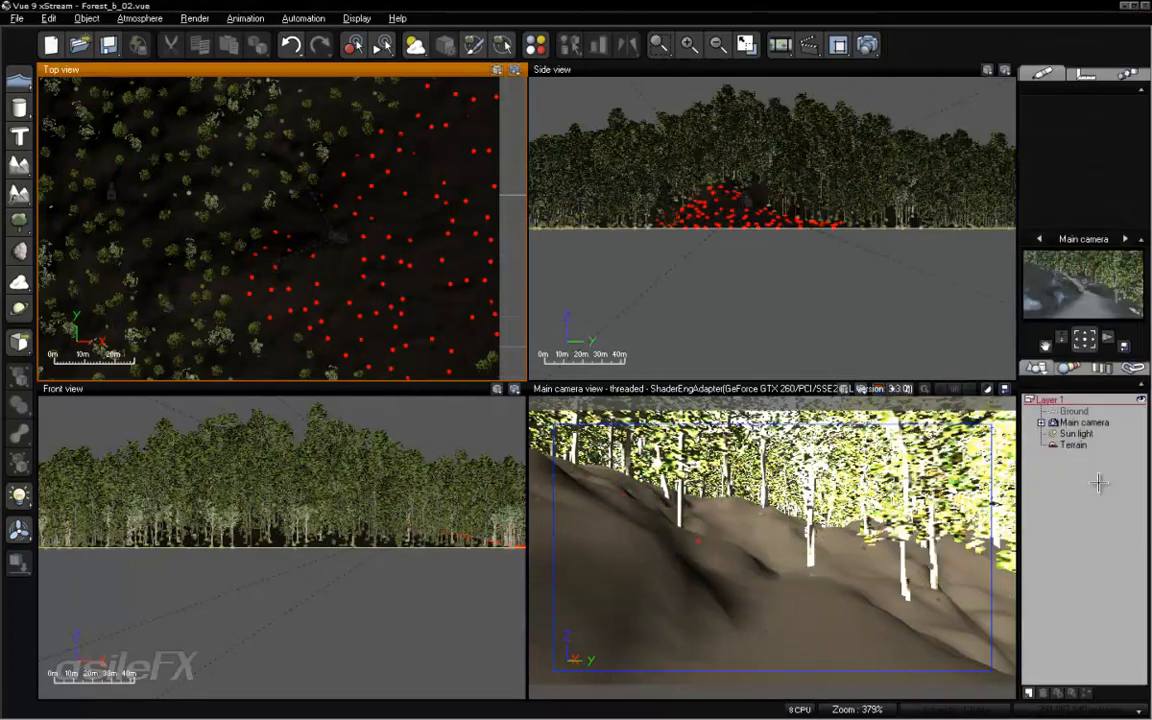
Deselect all tree instances using the EcoSystem Selector and close the selector.
{"action": "scroll", "coordinate": [355, 257], "scroll_direction": "up", "scroll_amount": 6}
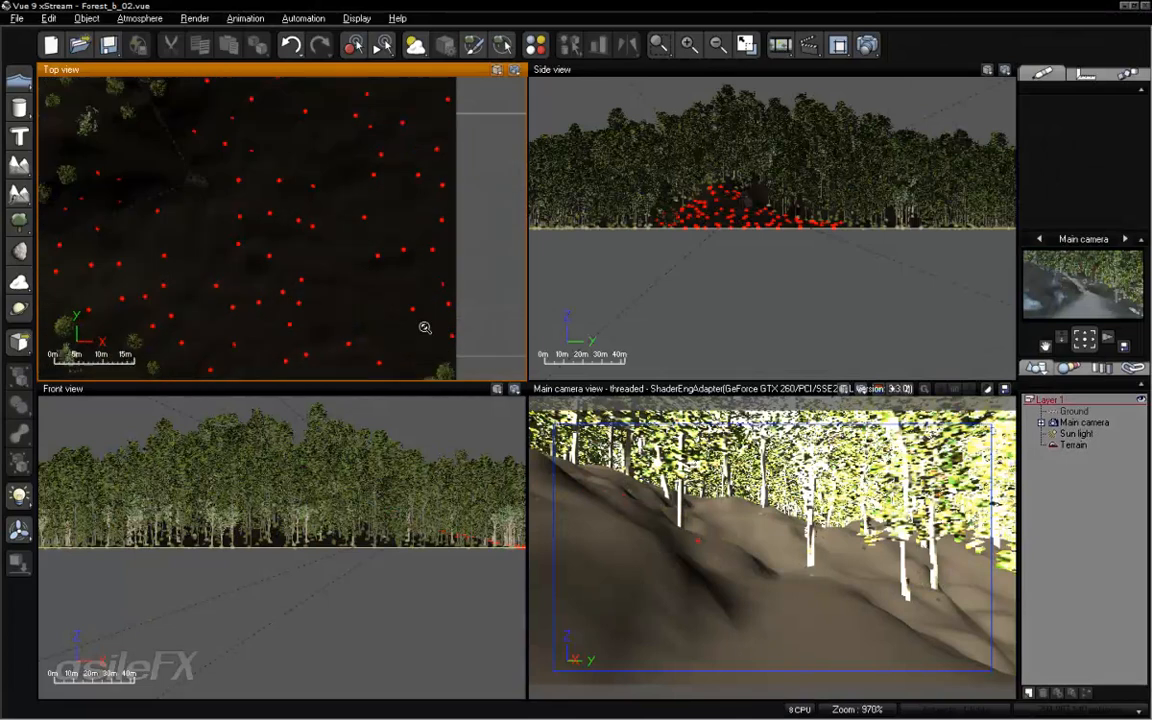
{"action": "scroll", "coordinate": [324, 252], "scroll_direction": "down", "scroll_amount": 5}
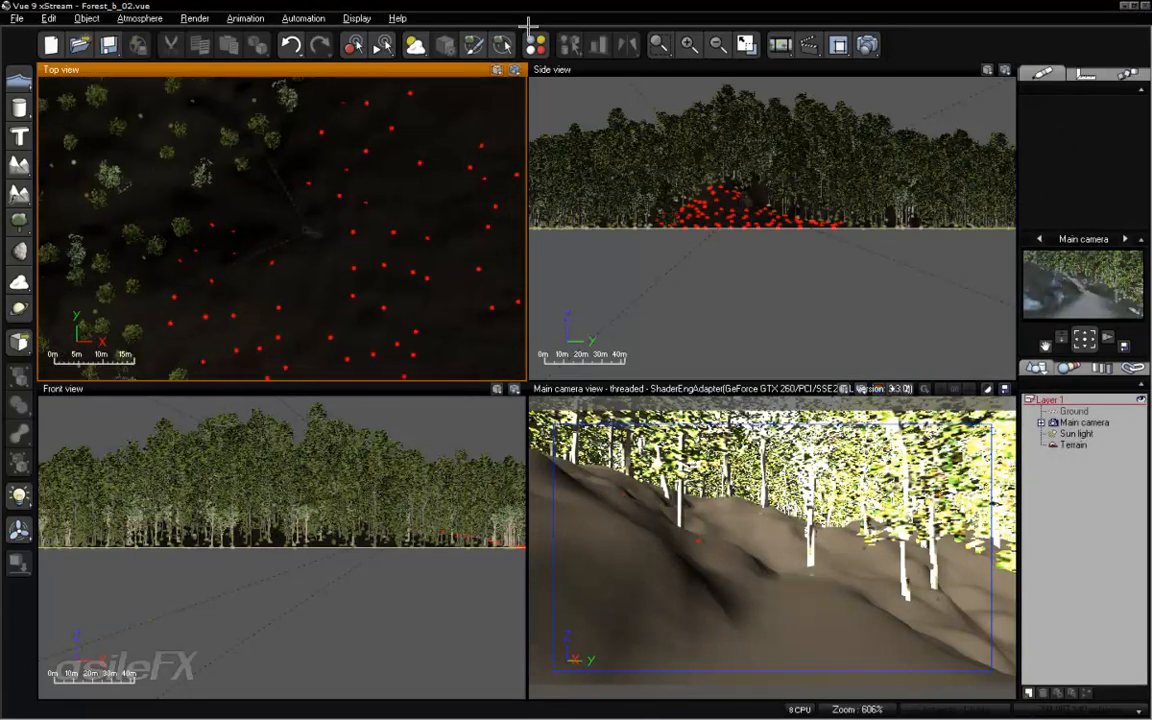
{"action": "left_click", "coordinate": [501, 44]}
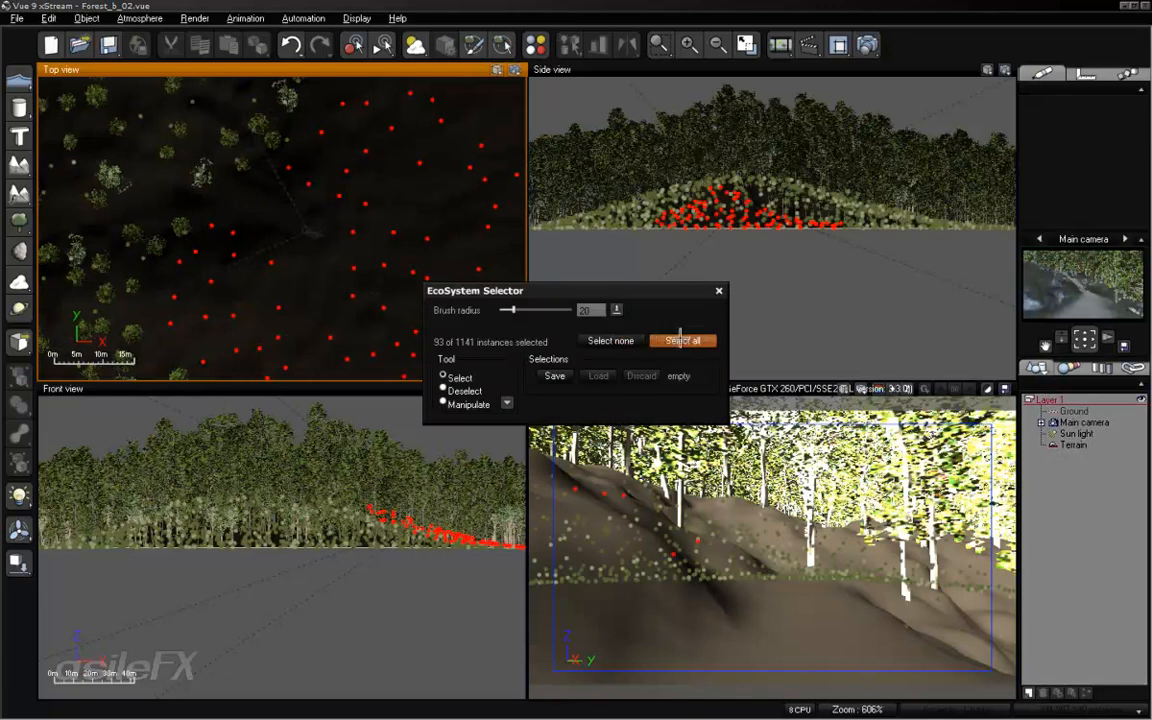
{"action": "left_click", "coordinate": [609, 341]}
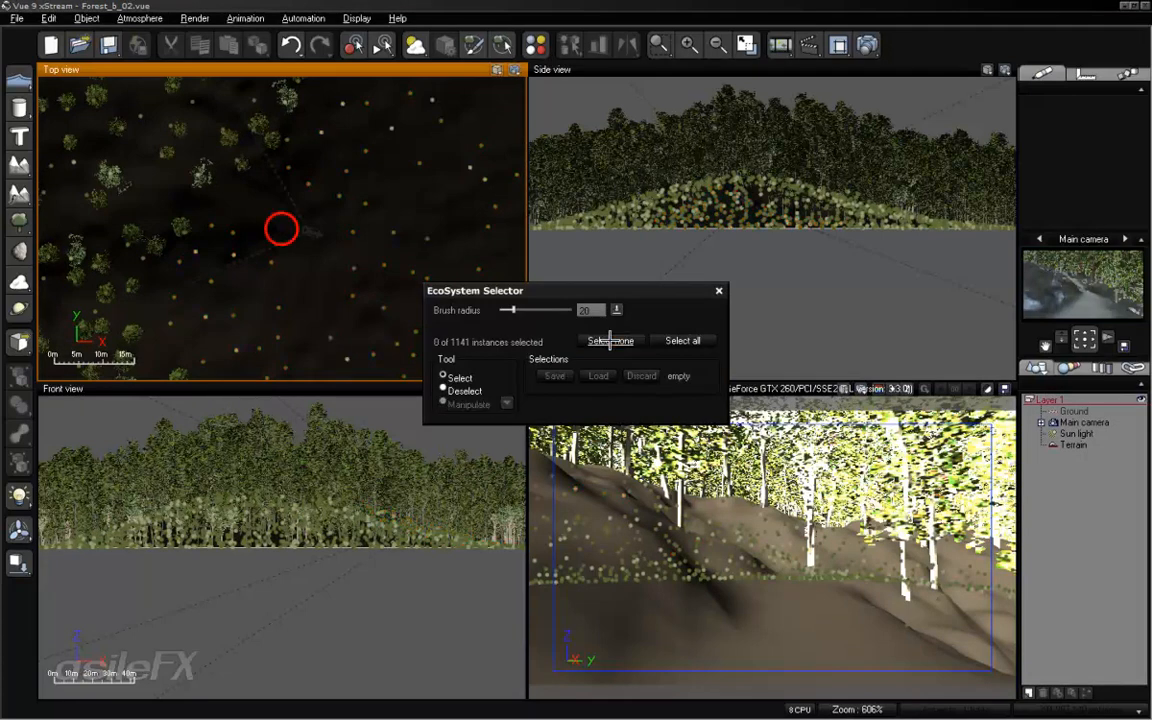
{"action": "left_click", "coordinate": [720, 291]}
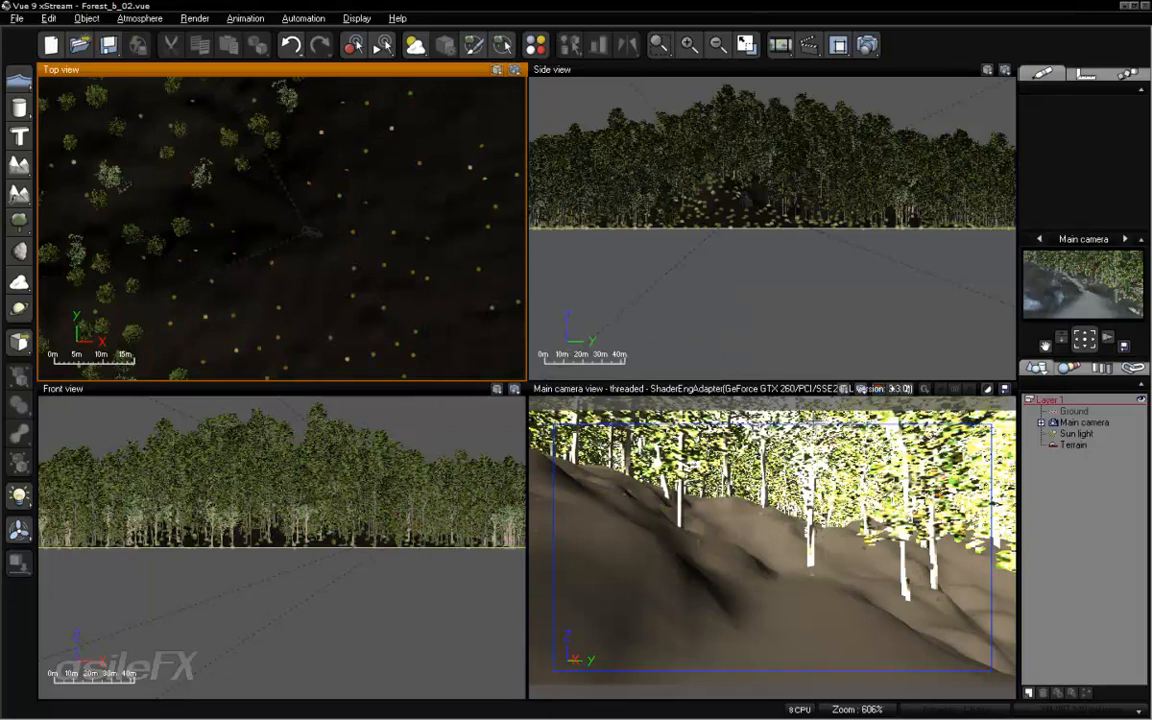
Turn on dynamic population in the terrain's Dirt Path EcoSystem material, preview the population and accept the material.
{"action": "left_click", "coordinate": [1073, 444]}
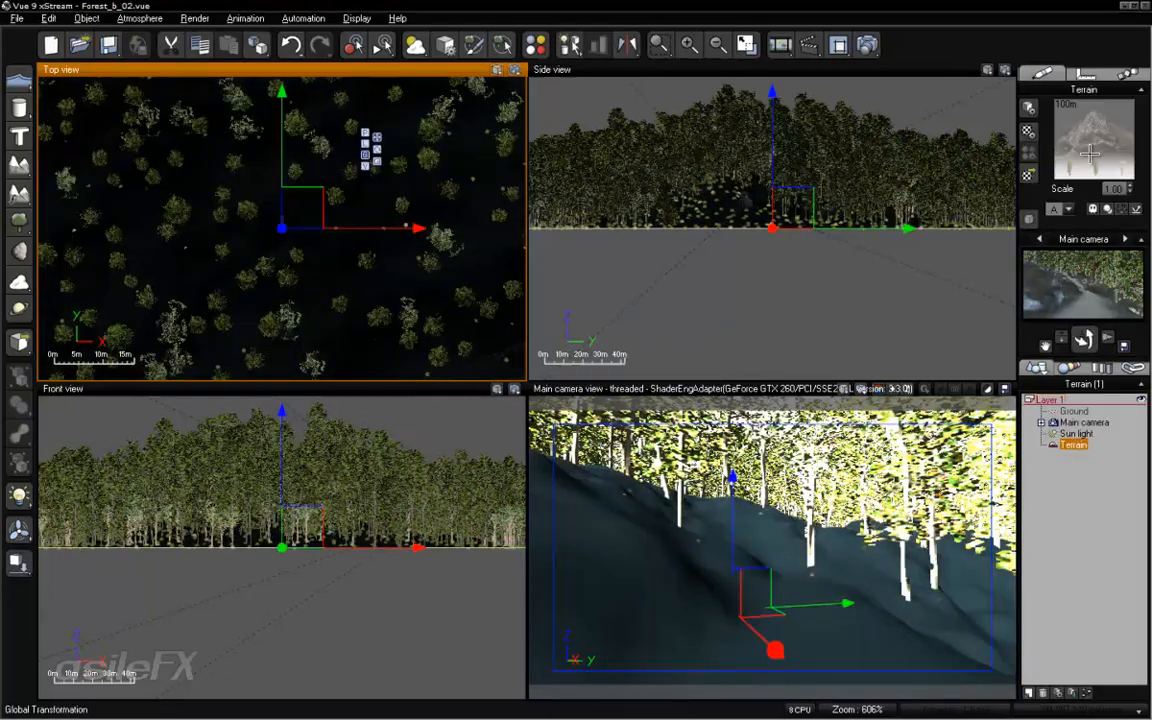
{"action": "right_click", "coordinate": [1062, 147]}
{"action": "left_click", "coordinate": [1045, 149]}
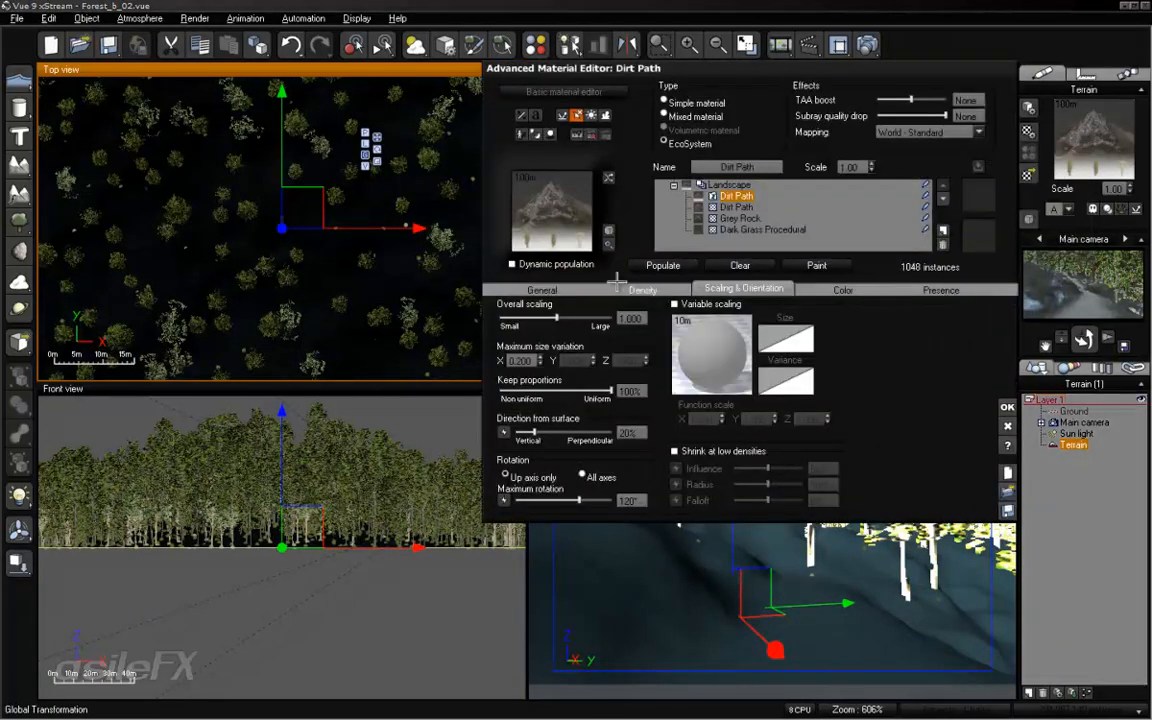
{"action": "left_click", "coordinate": [575, 264]}
{"action": "left_click", "coordinate": [663, 265]}
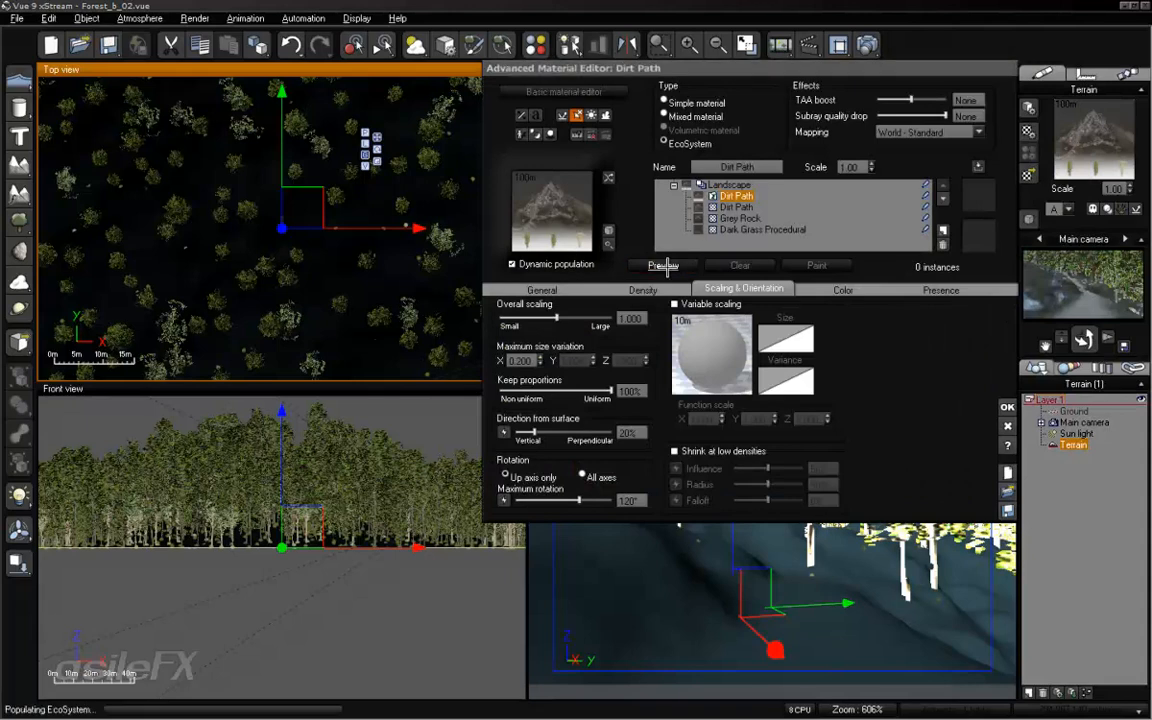
{"action": "left_click", "coordinate": [1008, 407]}
Examine the dynamically populated trees and the Global EcoSystem instances in the top view, then inspect the enlarged main camera view.
{"action": "right_click_drag", "start_coordinate": [344, 300], "coordinate": [229, 347]}
{"action": "scroll", "coordinate": [229, 342], "scroll_direction": "down", "scroll_amount": 2}
{"action": "scroll", "coordinate": [231, 340], "scroll_direction": "up", "scroll_amount": 1}
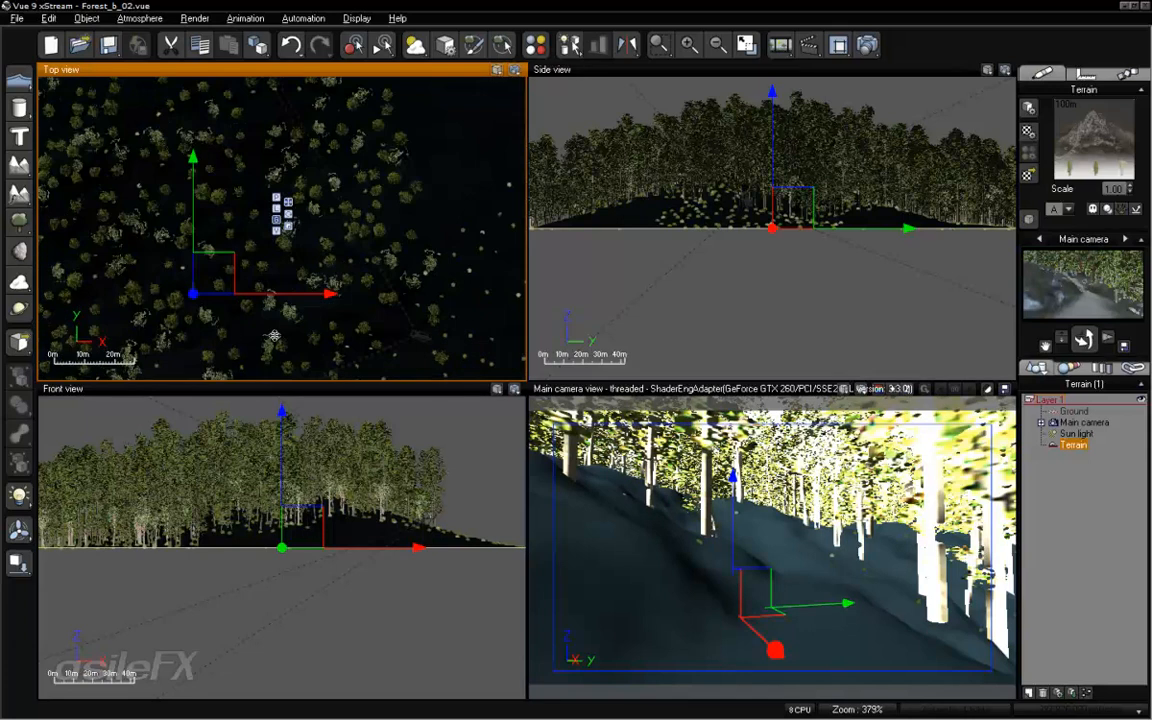
{"action": "right_click_drag", "start_coordinate": [431, 254], "coordinate": [306, 148]}
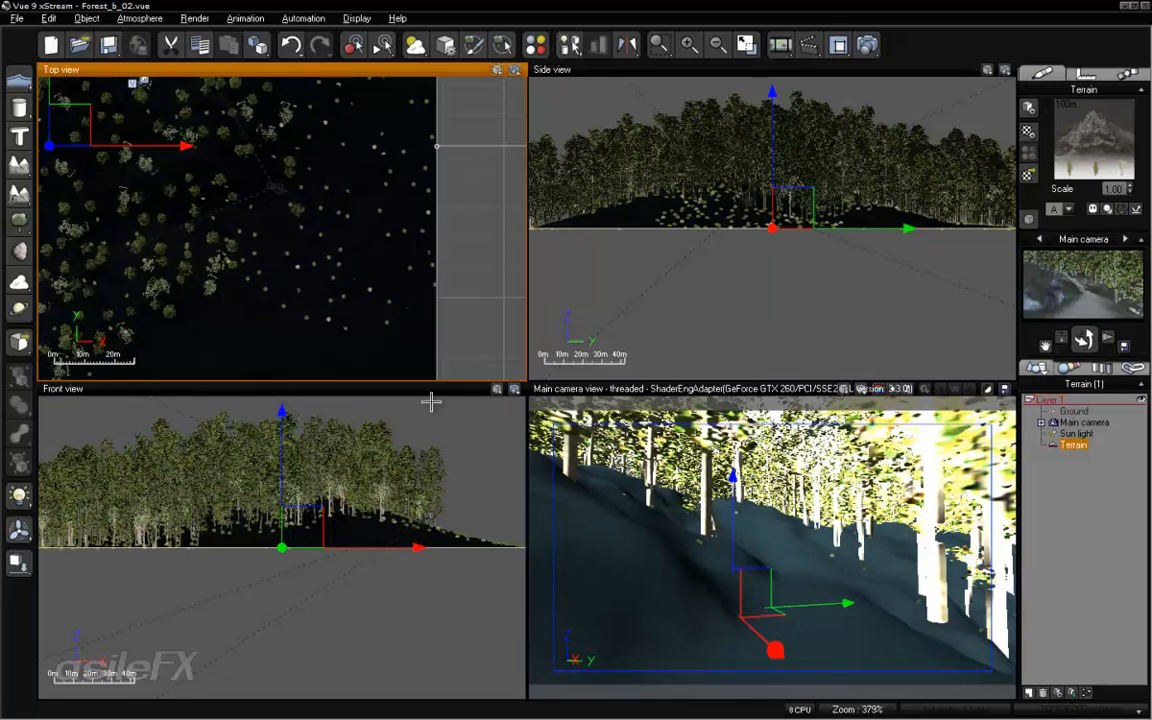
{"action": "right_click_drag", "start_coordinate": [466, 506], "coordinate": [434, 405]}
{"action": "scroll", "coordinate": [368, 504], "scroll_direction": "up", "scroll_amount": 1}
{"action": "scroll", "coordinate": [368, 504], "scroll_direction": "up", "scroll_amount": 3}
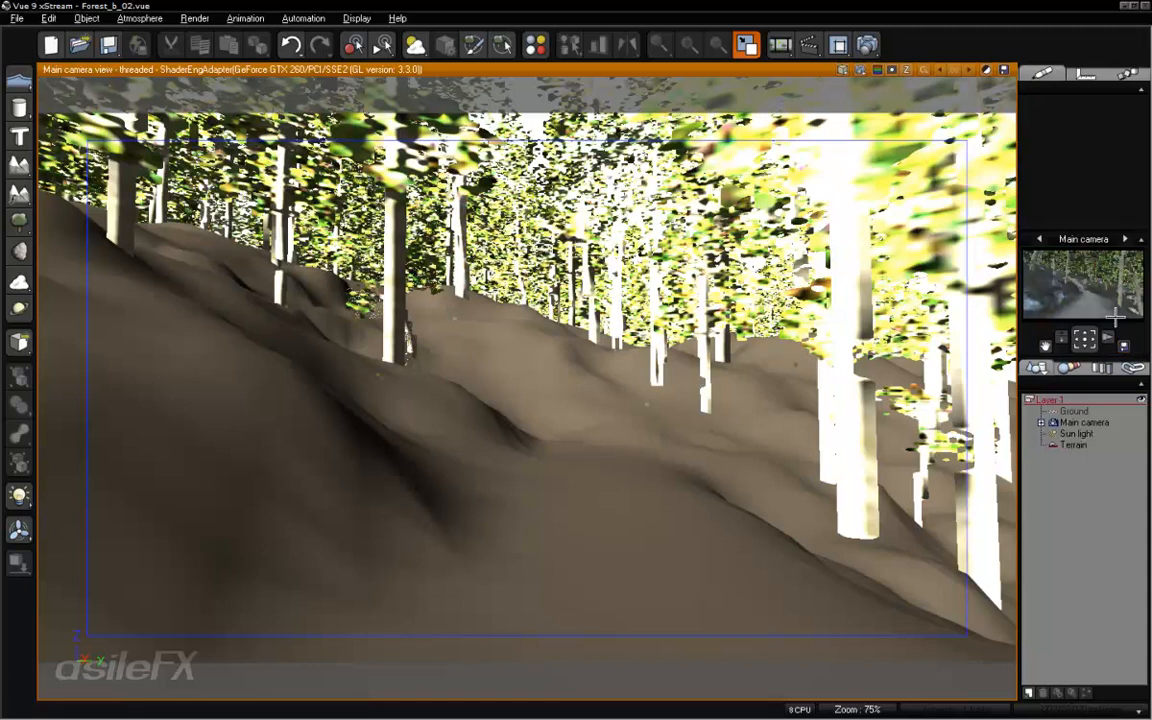
Switch to Camera 1 and rotate it to look at the terrain area behind the forest view.
{"action": "left_click", "coordinate": [1094, 238]}
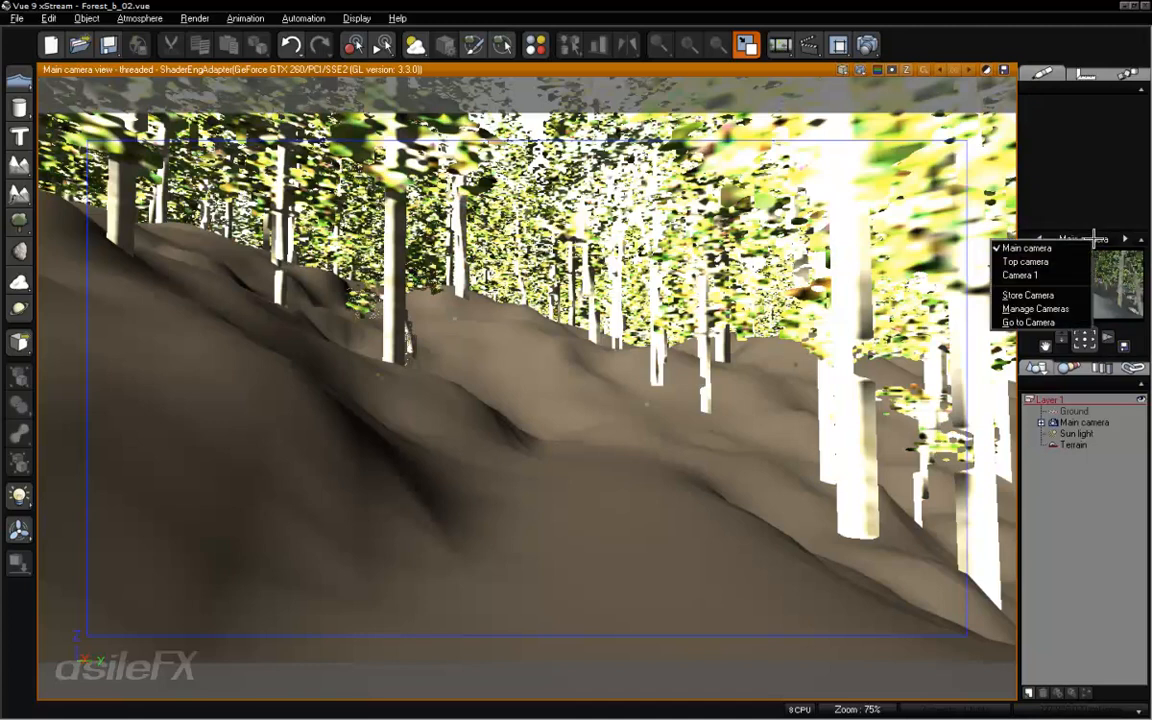
{"action": "left_click", "coordinate": [1054, 274]}
{"action": "right_click_drag", "start_coordinate": [430, 350], "coordinate": [1026, 287]}
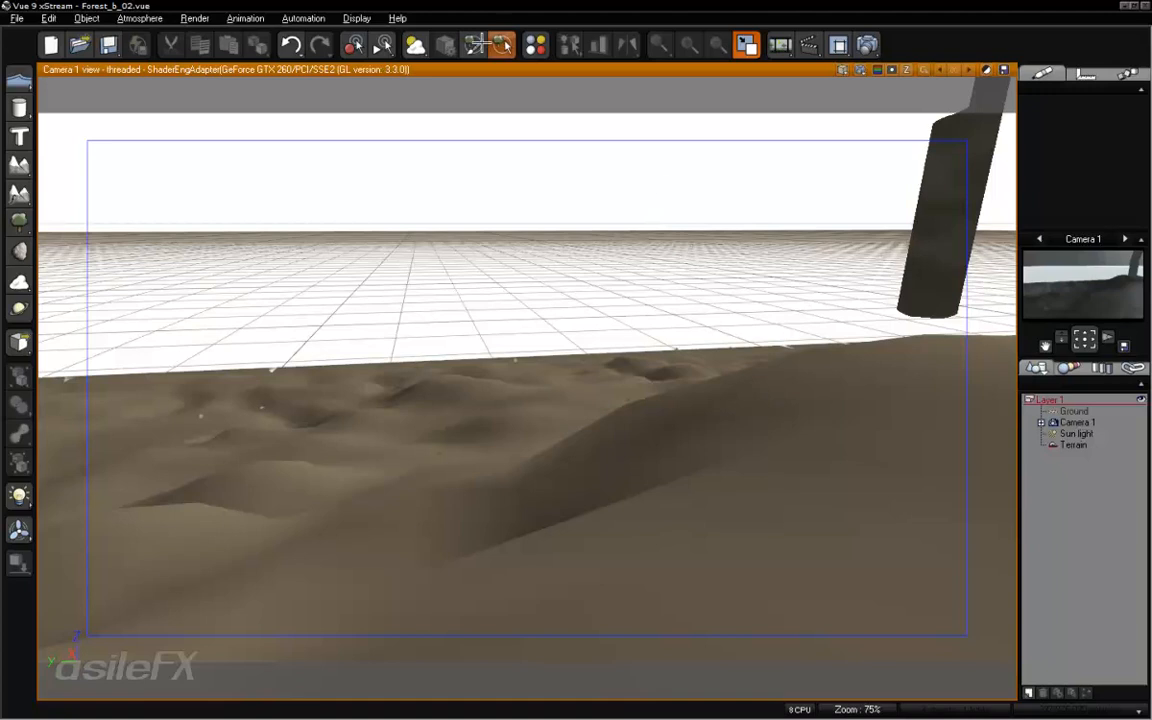
Review the preview quality options of the first Broad Leaf Straight in the EcoSystem Painter and turn Camera 1 back towards the forest.
{"action": "left_click", "coordinate": [473, 44]}
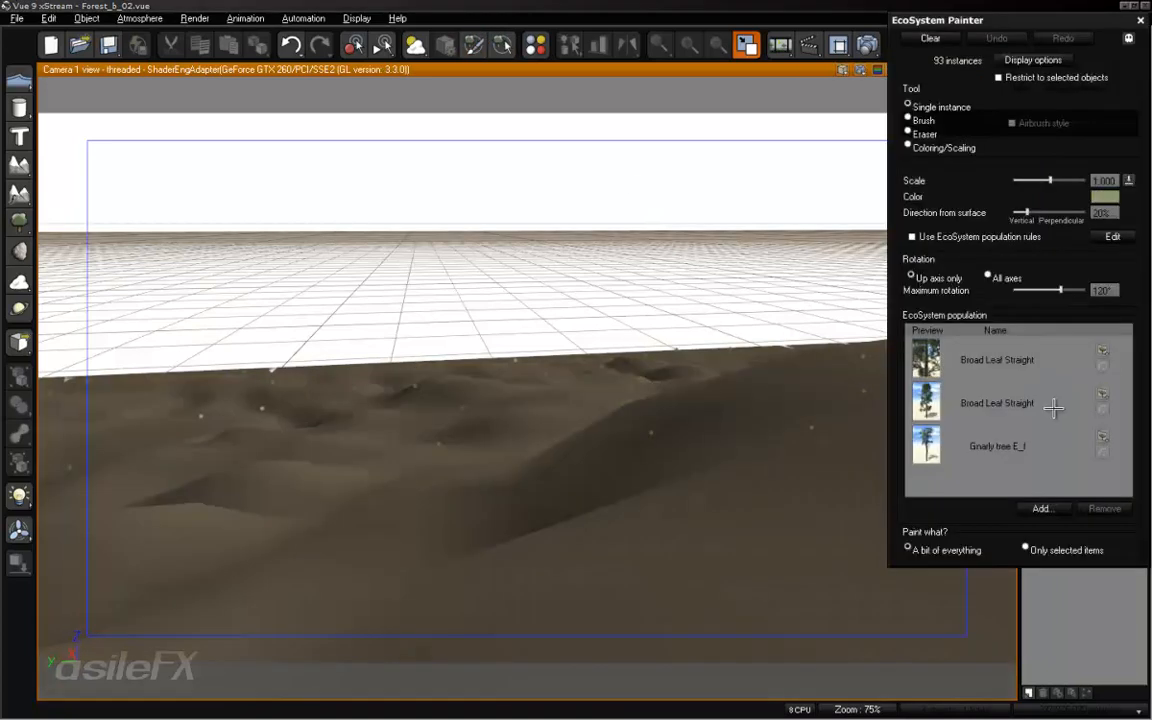
{"action": "left_click", "coordinate": [1113, 347]}
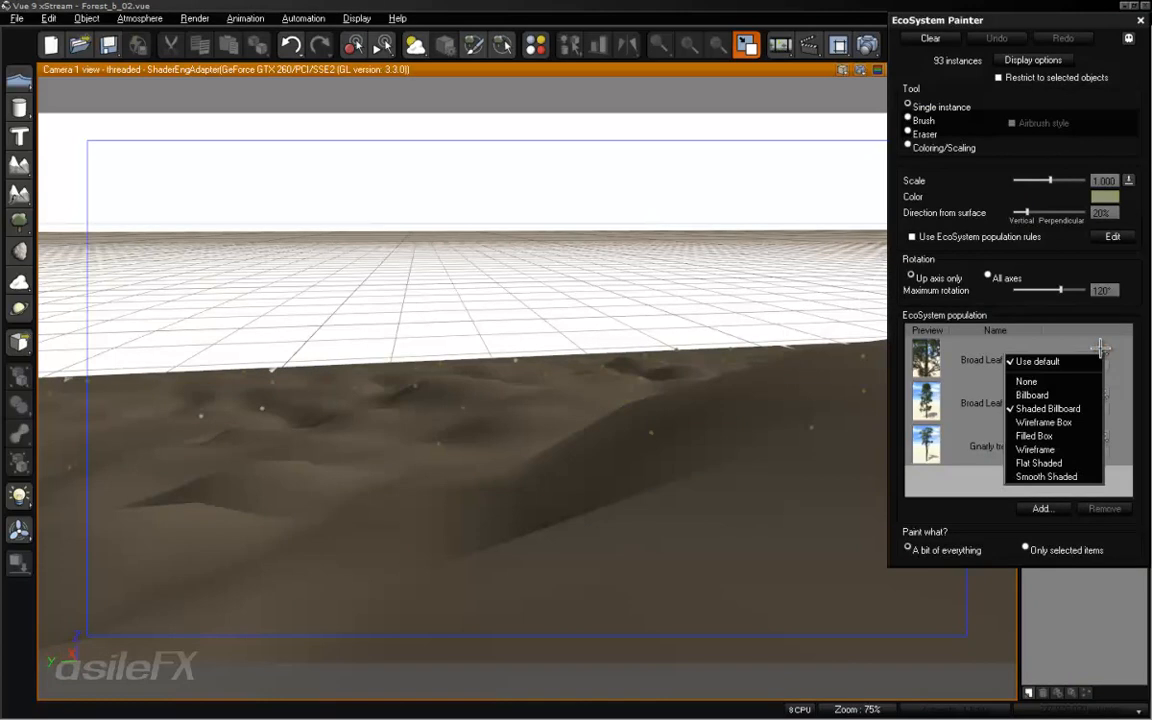
{"action": "left_click", "coordinate": [1067, 328]}
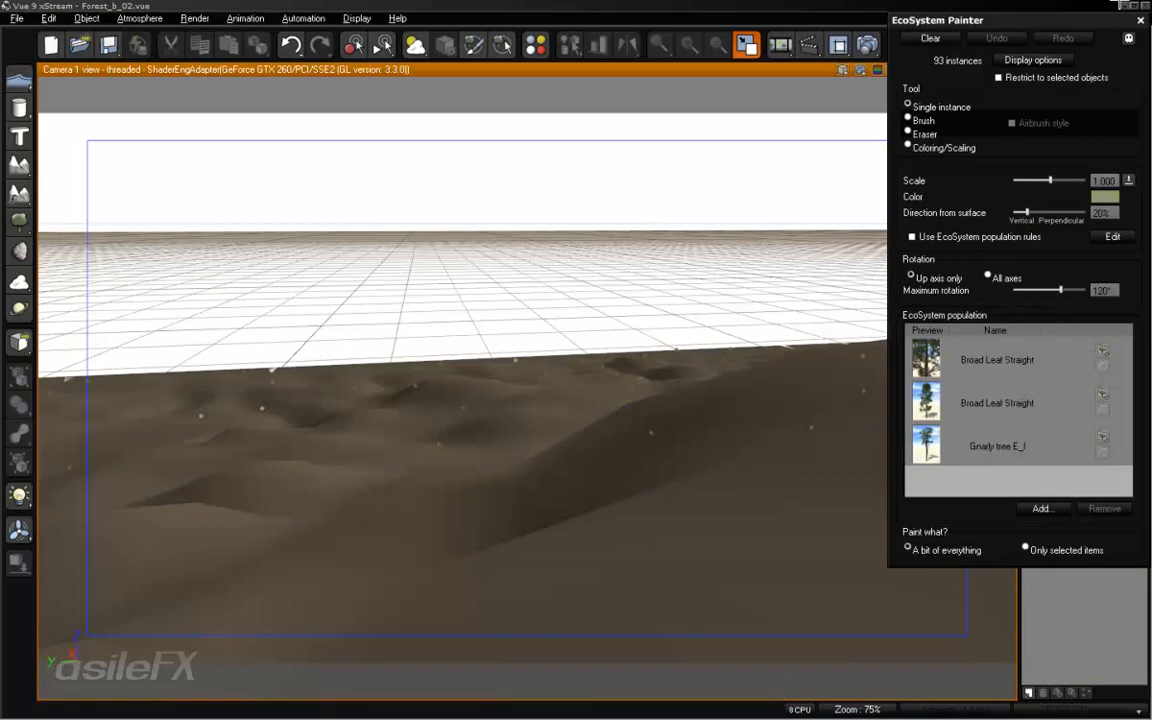
{"action": "left_click", "coordinate": [1140, 20]}
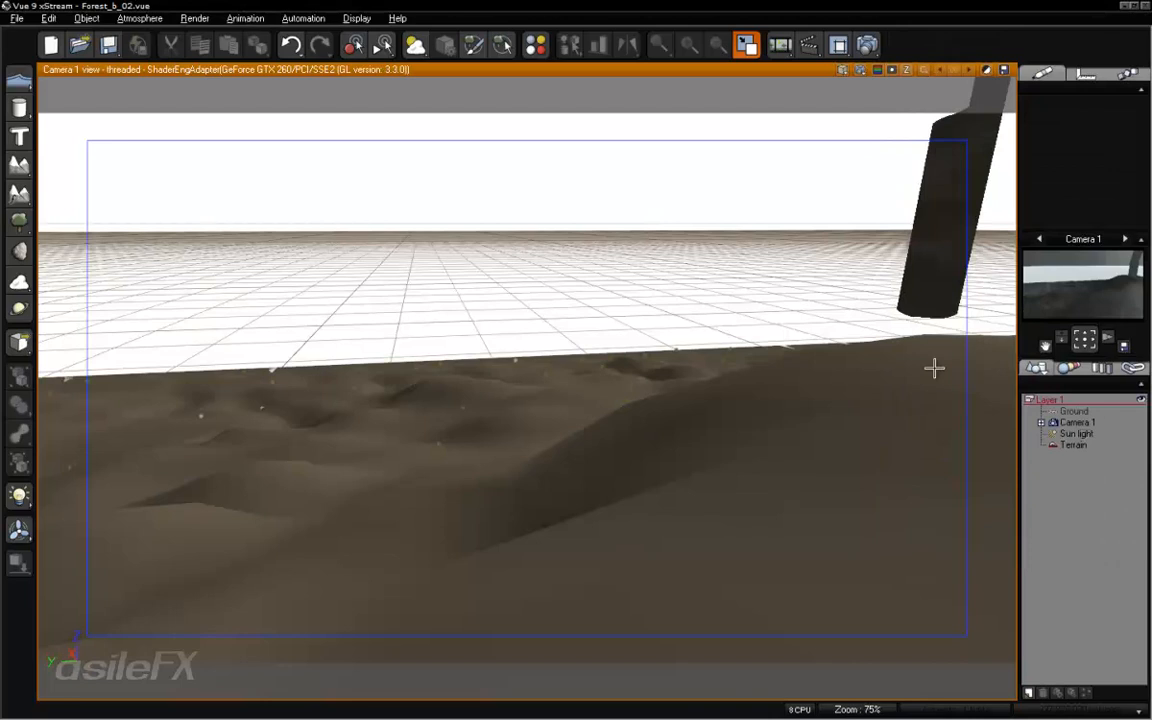
{"action": "right_click_drag", "start_coordinate": [922, 369], "coordinate": [190, 362]}
{"action": "right_click_drag", "start_coordinate": [720, 314], "coordinate": [680, 305]}
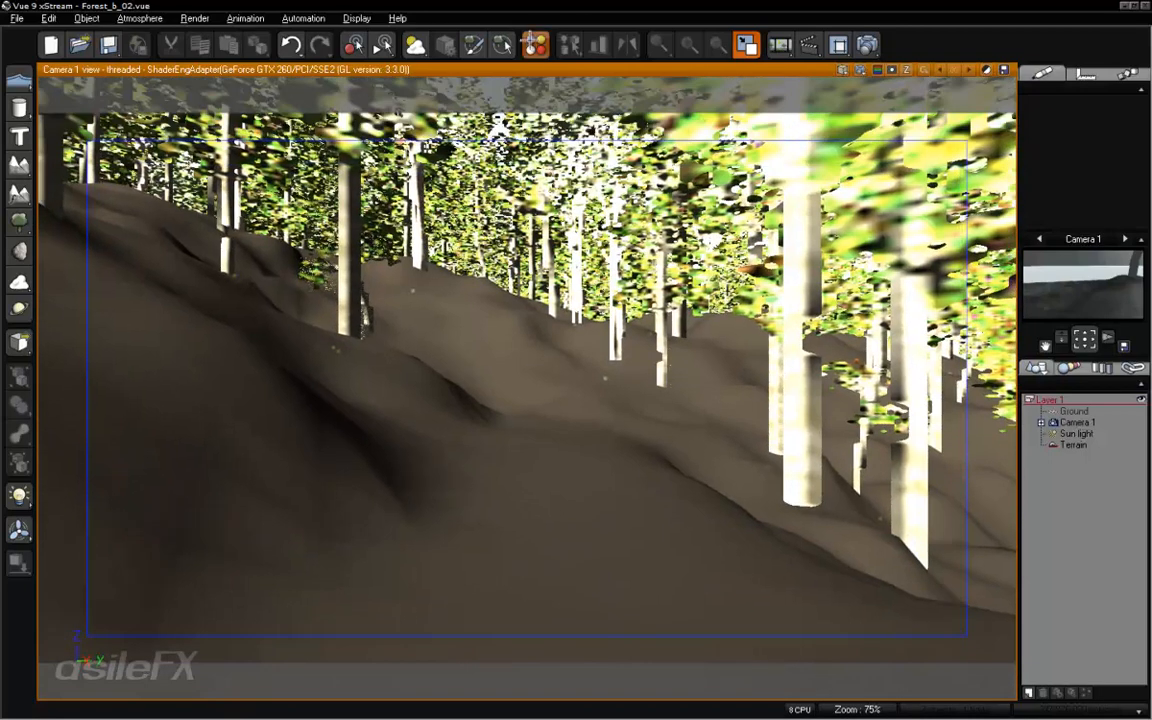
Paint a single Broad Leaf Straight instance in the middle of the path with the EcoSystem Painter and close the painter.
{"action": "left_click", "coordinate": [474, 45]}
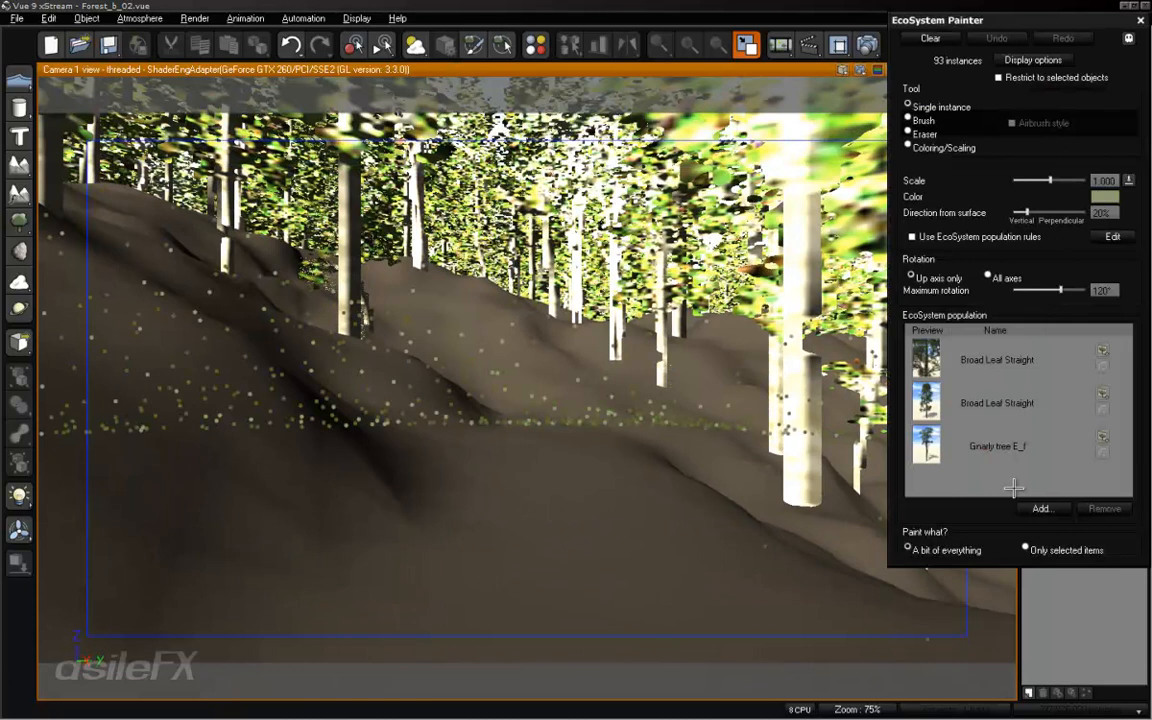
{"action": "left_click", "coordinate": [997, 359]}
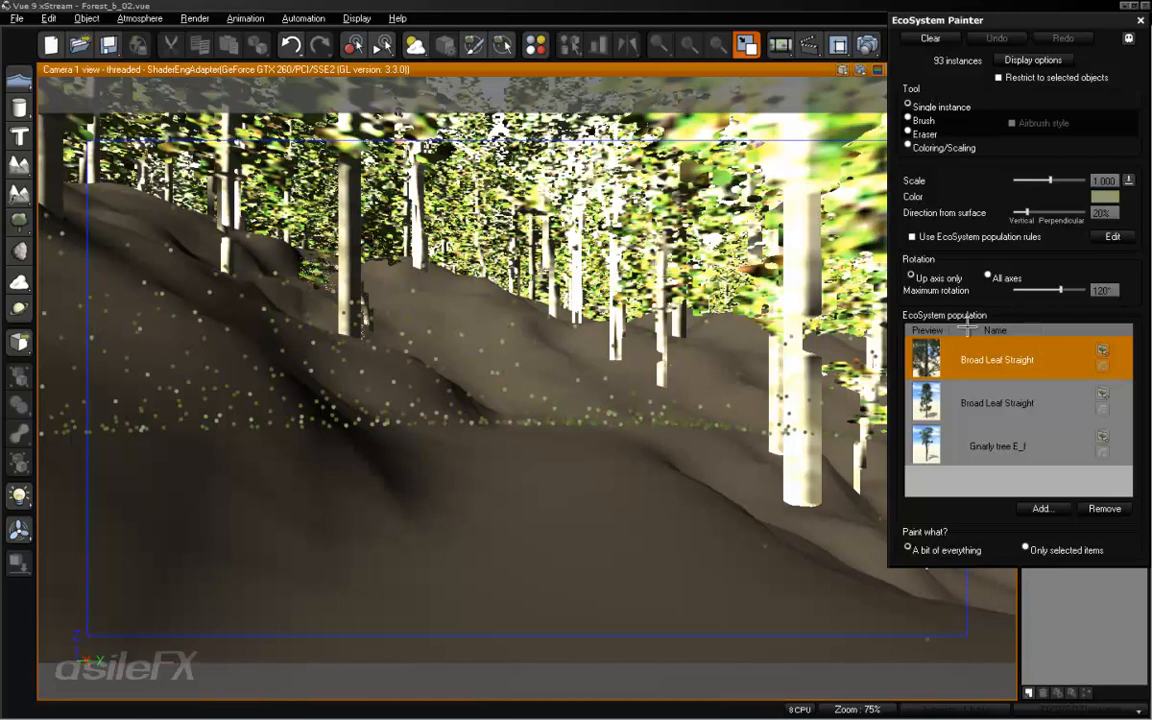
{"action": "left_click", "coordinate": [499, 488]}
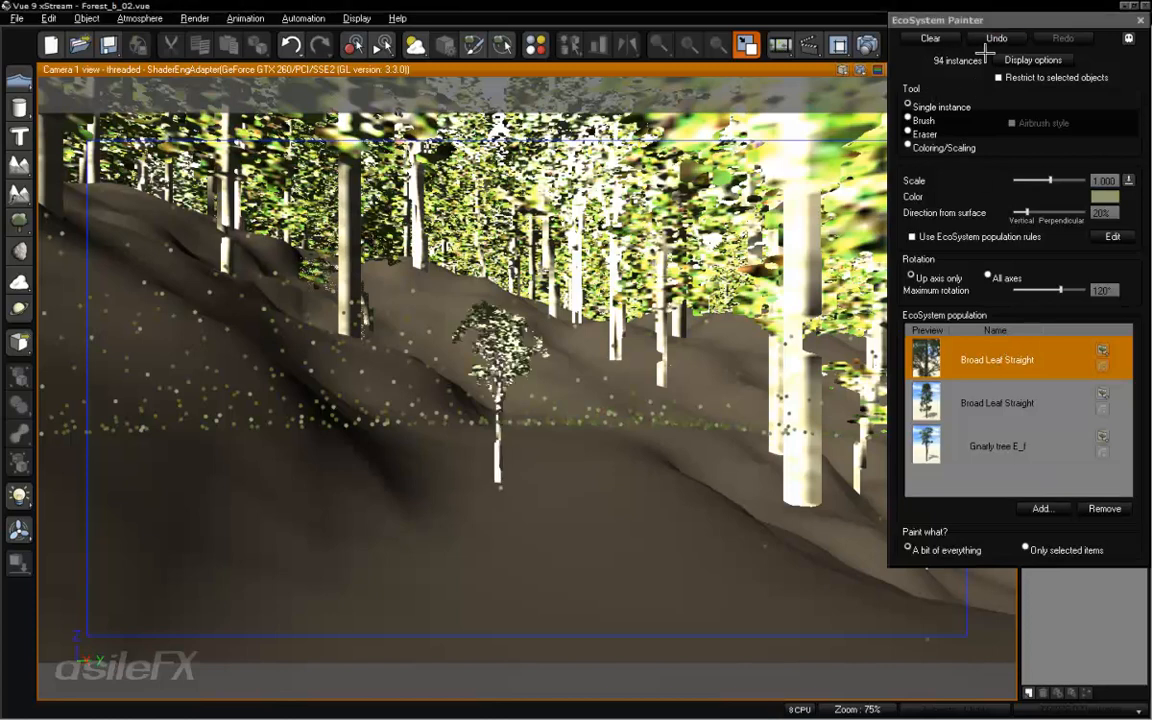
{"action": "left_click", "coordinate": [1140, 20]}
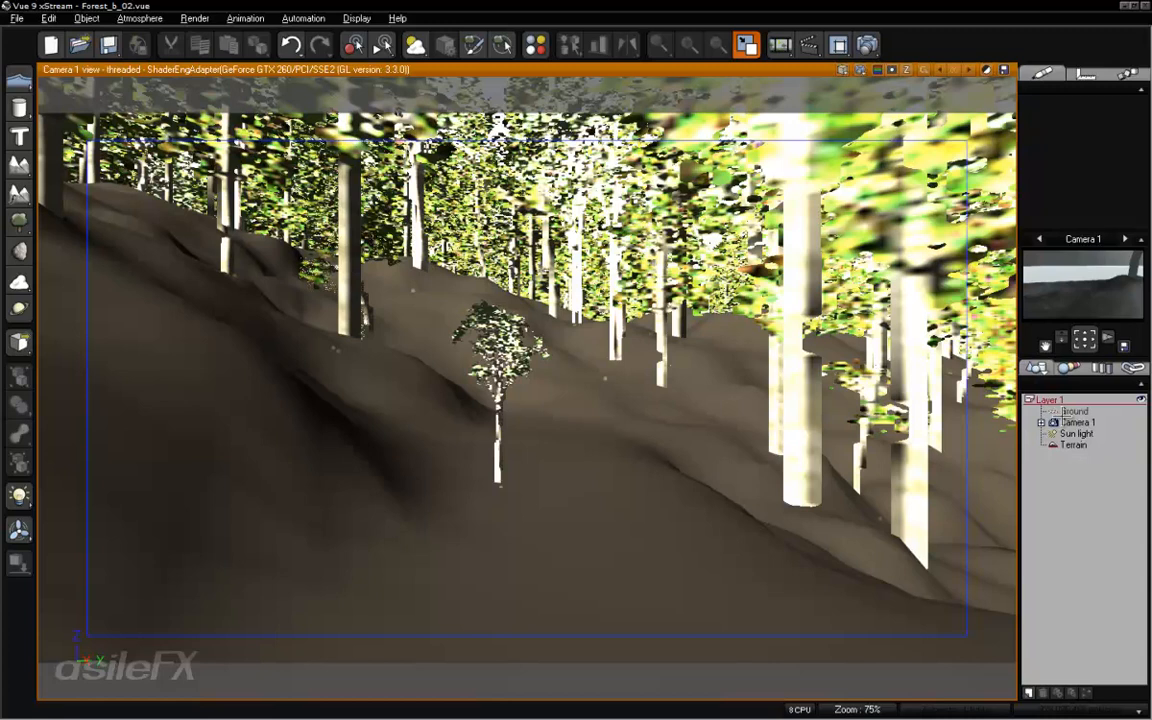
Clear all instances from the Global EcoSystem in the EcoSystem Painter and close the painter.
{"action": "left_click", "coordinate": [470, 45]}
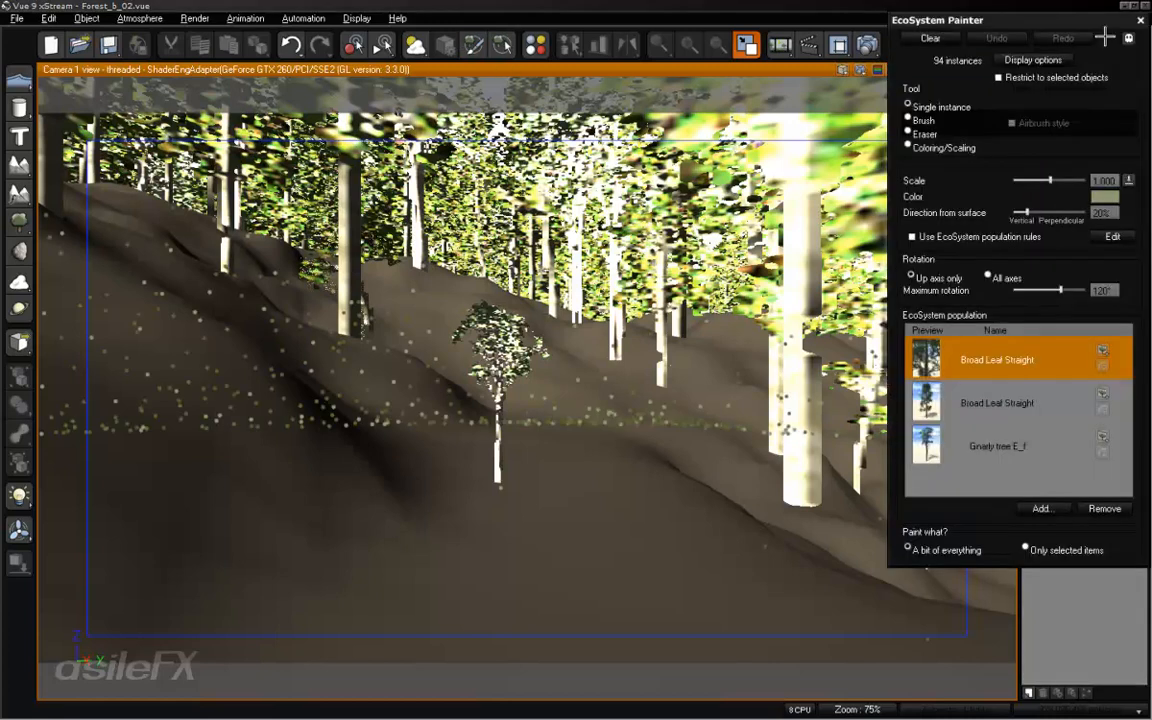
{"action": "left_click", "coordinate": [951, 38]}
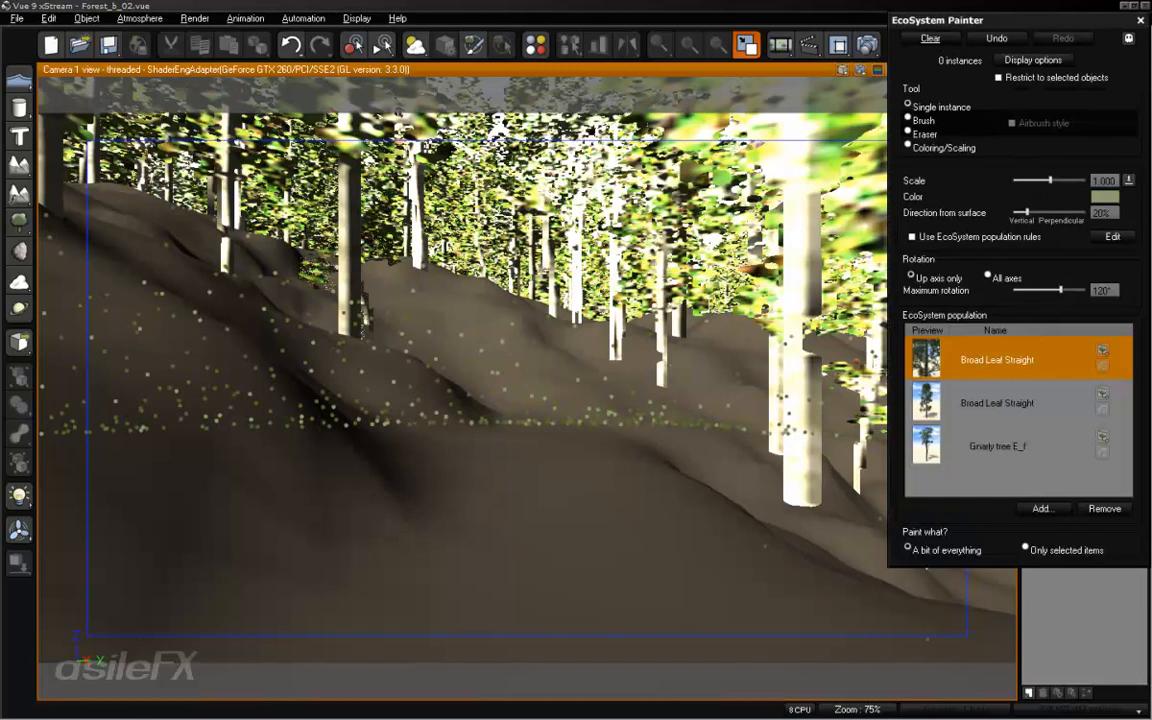
{"action": "left_click", "coordinate": [1140, 20]}
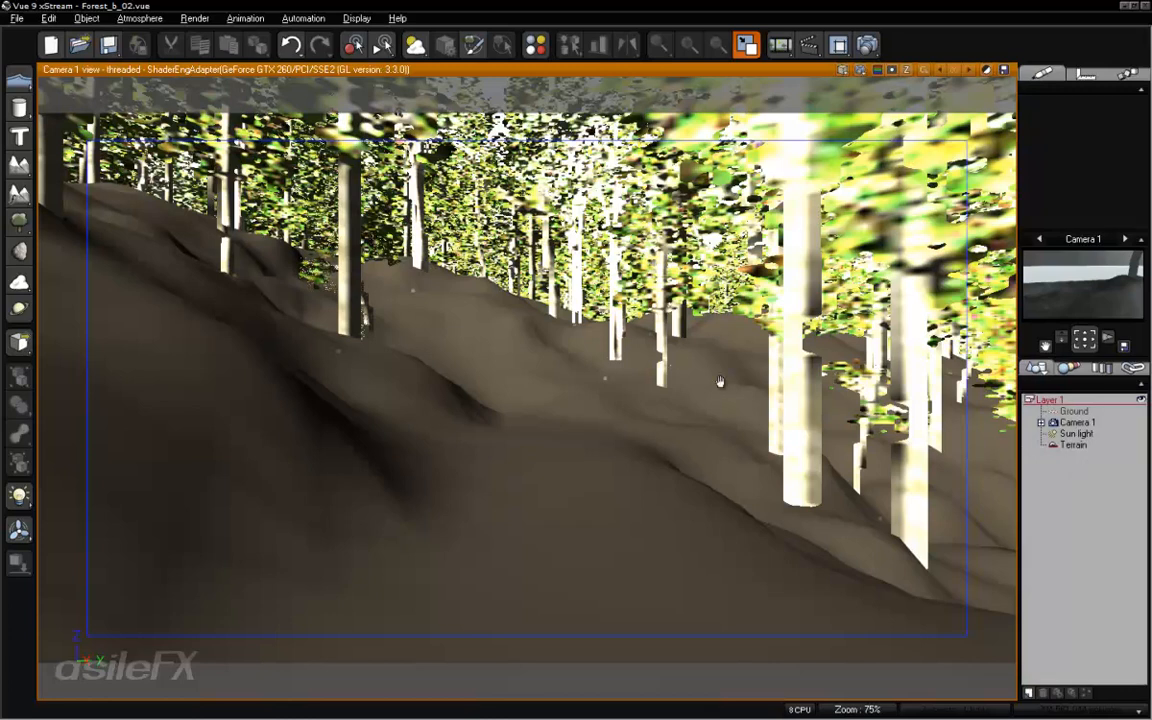
{"action": "right_click_drag", "start_coordinate": [720, 382], "coordinate": [720, 381]}
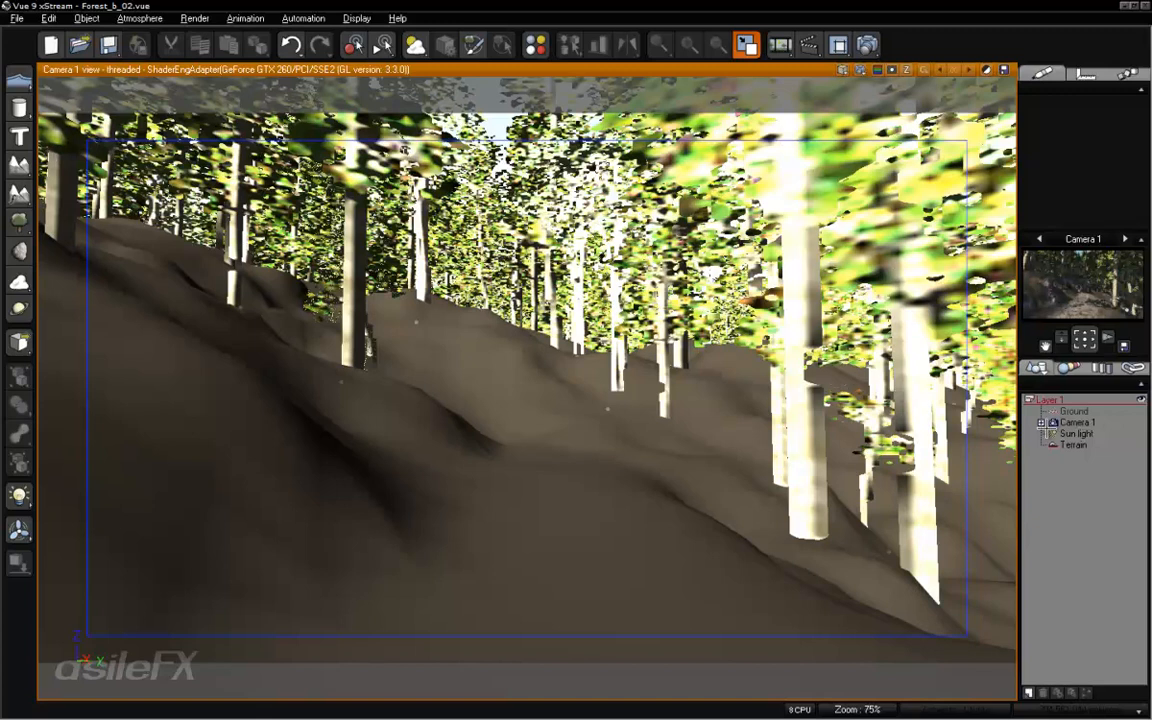
Open the terrain's material for editing and rename its Dirt Path EcoSystem layer to Large Tree.
{"action": "left_click", "coordinate": [966, 400]}
{"action": "right_click", "coordinate": [1093, 119]}
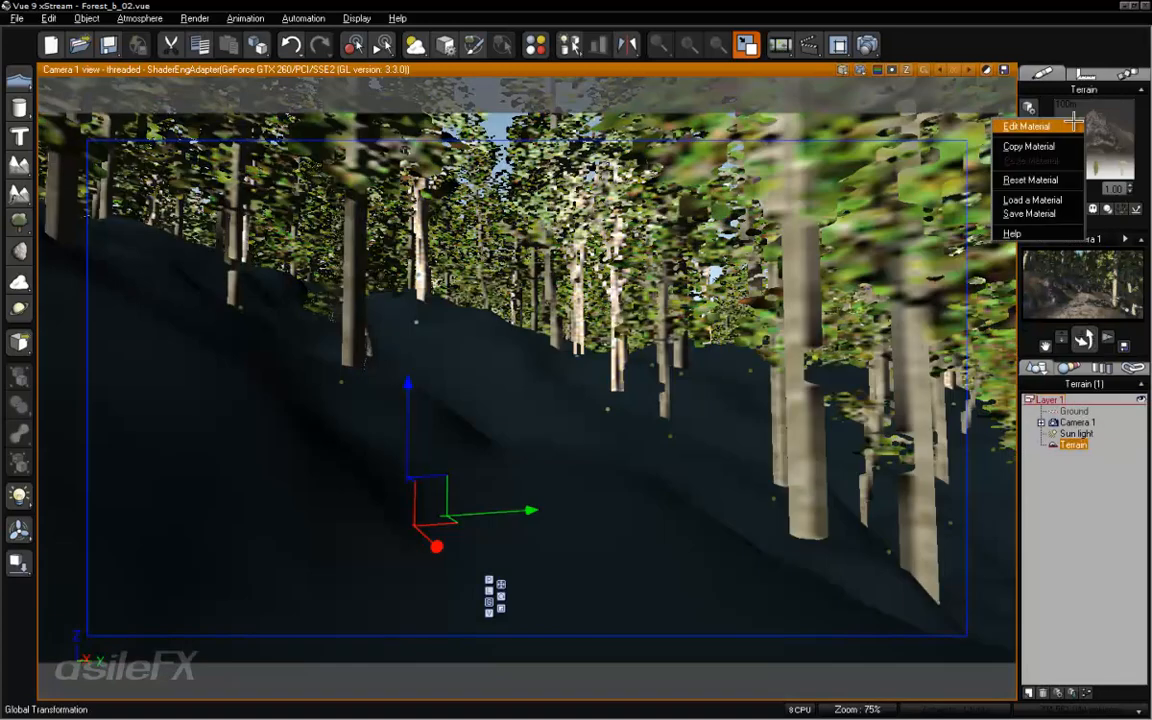
{"action": "left_click", "coordinate": [1083, 126]}
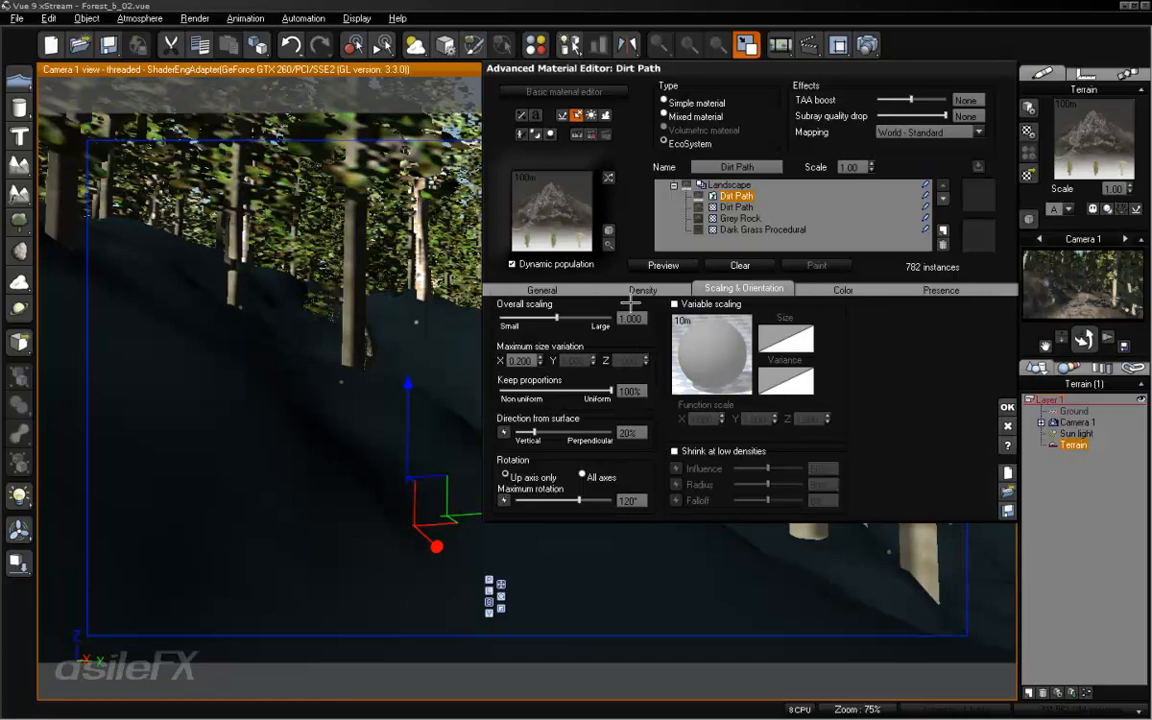
{"action": "left_click", "coordinate": [540, 289]}
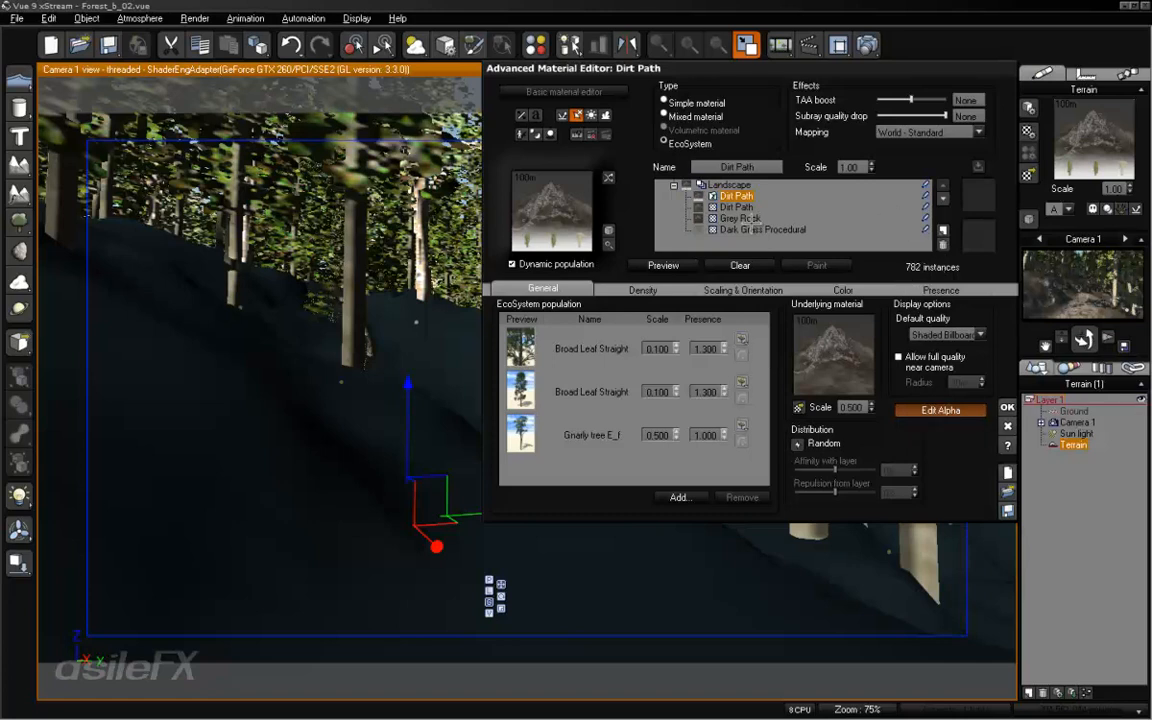
{"action": "left_click", "coordinate": [737, 207]}
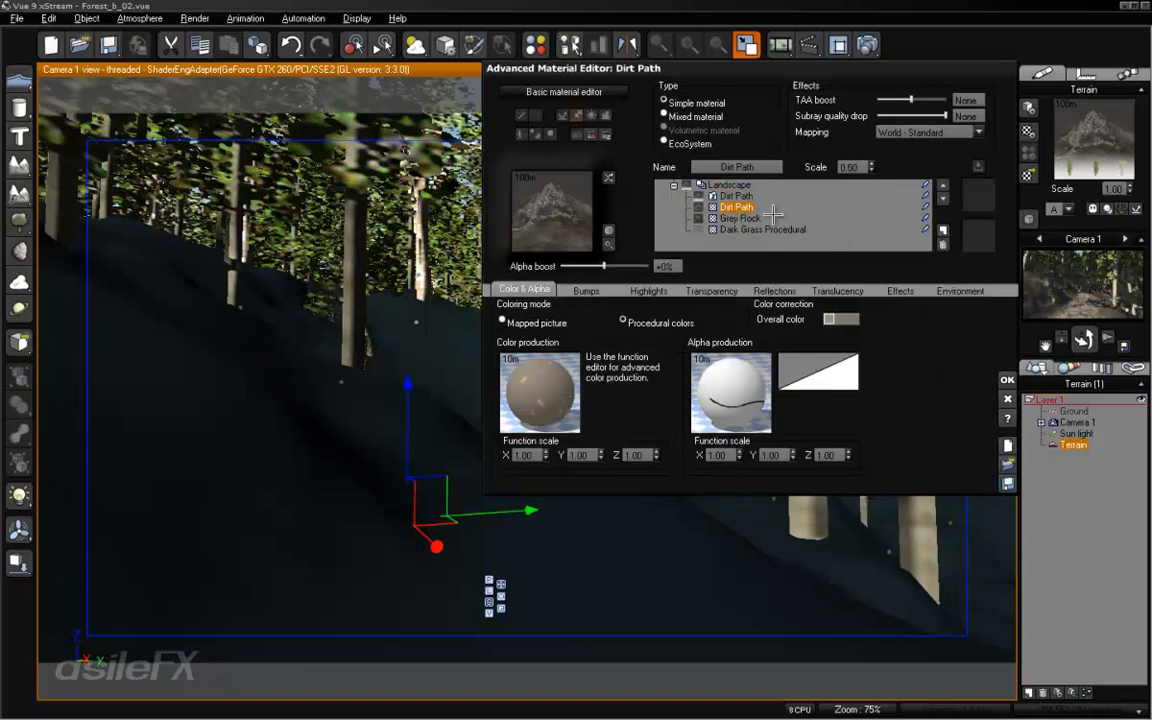
{"action": "left_click", "coordinate": [700, 196]}
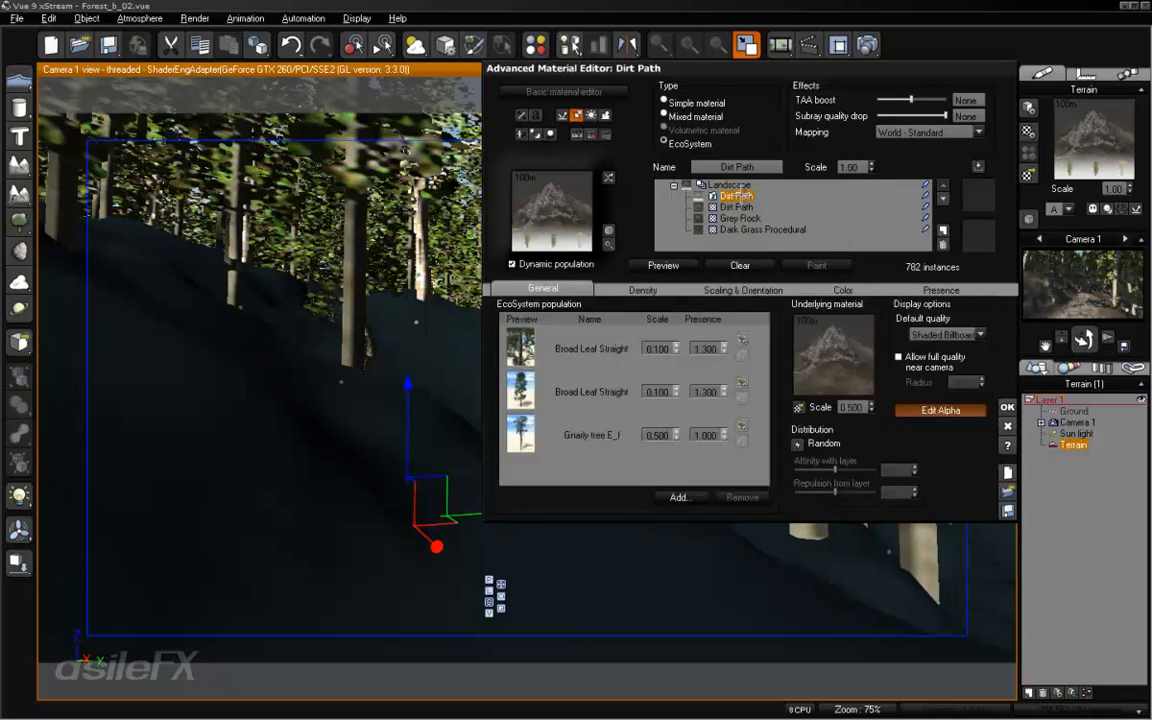
{"action": "left_click", "coordinate": [757, 166]}
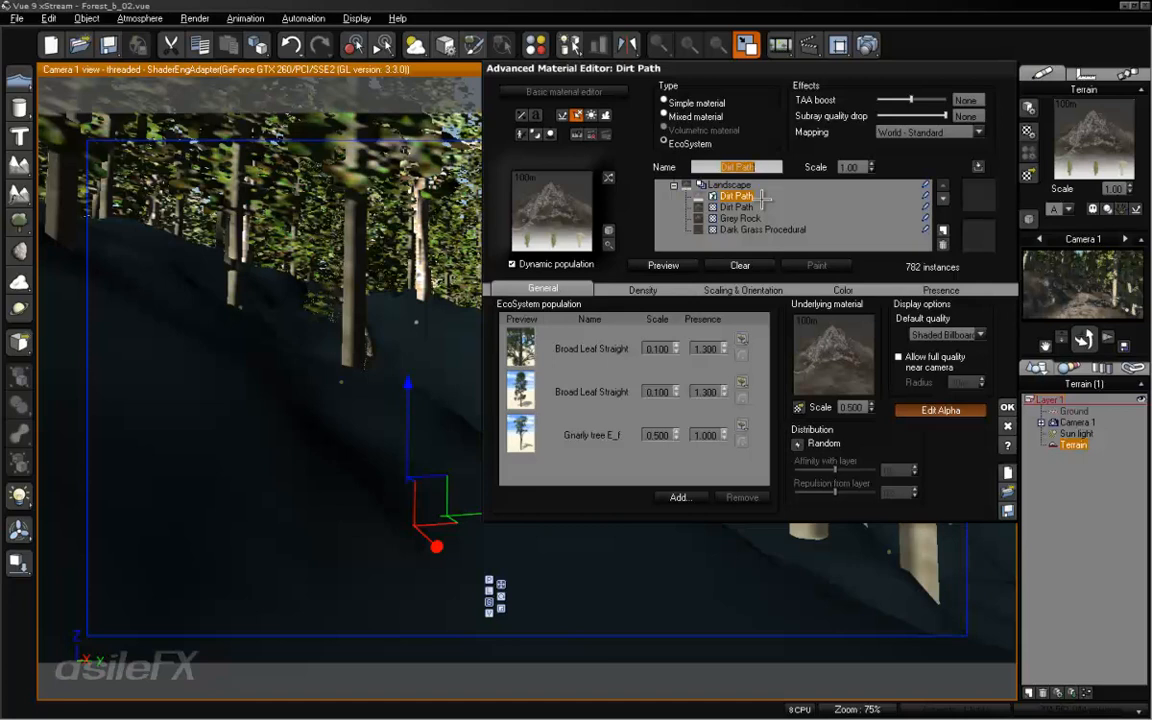
{"action": "type", "text": "Large Tree"}
{"action": "key", "text": "Return"}
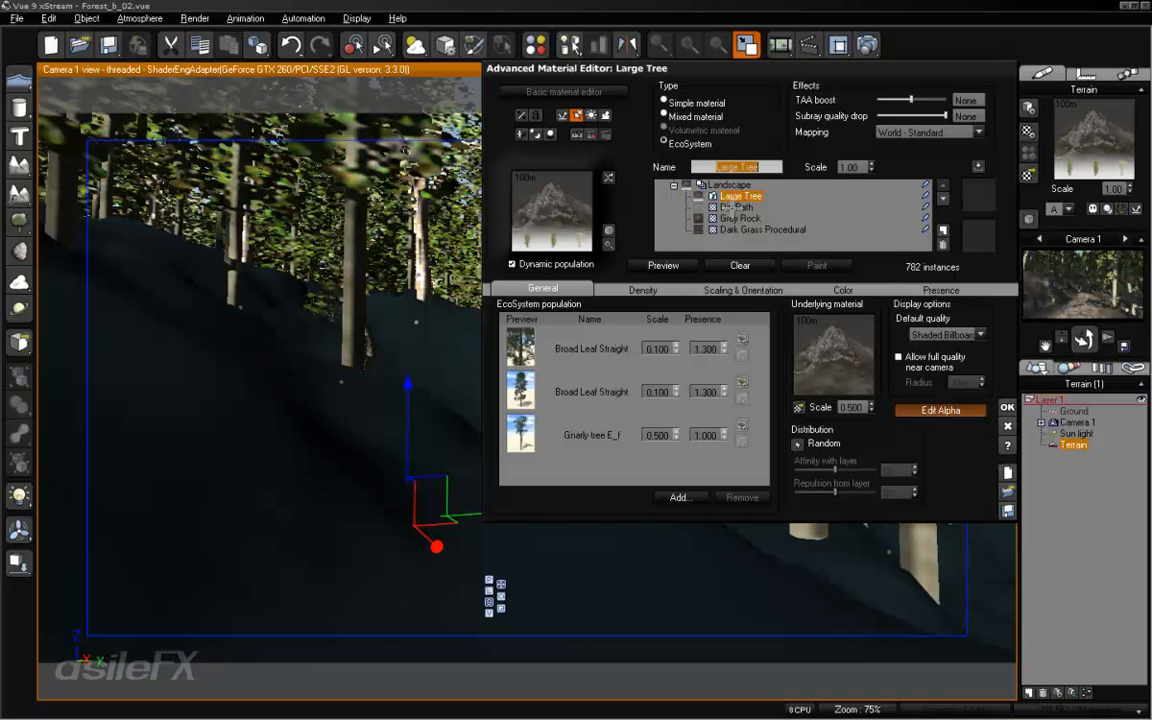
Add a new EcoSystem layer to the terrain material, name it Small Trees and move it above the Large Tree layer.
{"action": "left_click", "coordinate": [742, 209]}
{"action": "left_click", "coordinate": [703, 143]}
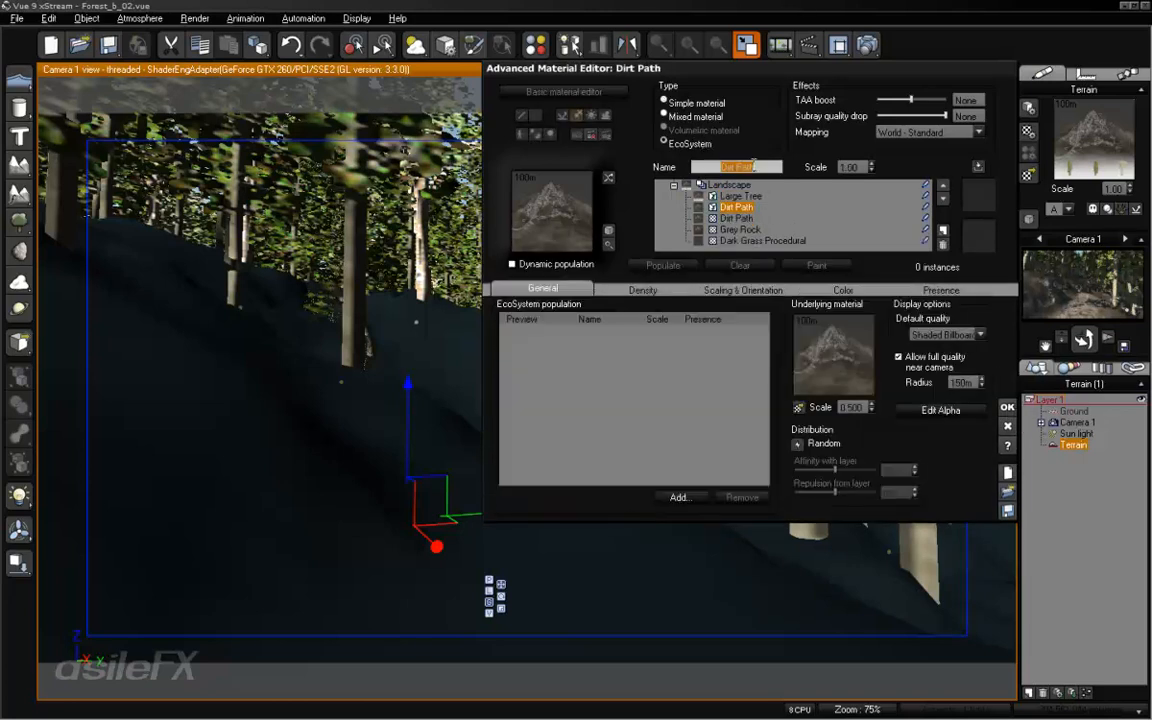
{"action": "type", "text": "Small Tree"}
{"action": "key", "text": "Return"}
{"action": "left_click", "coordinate": [760, 167]}
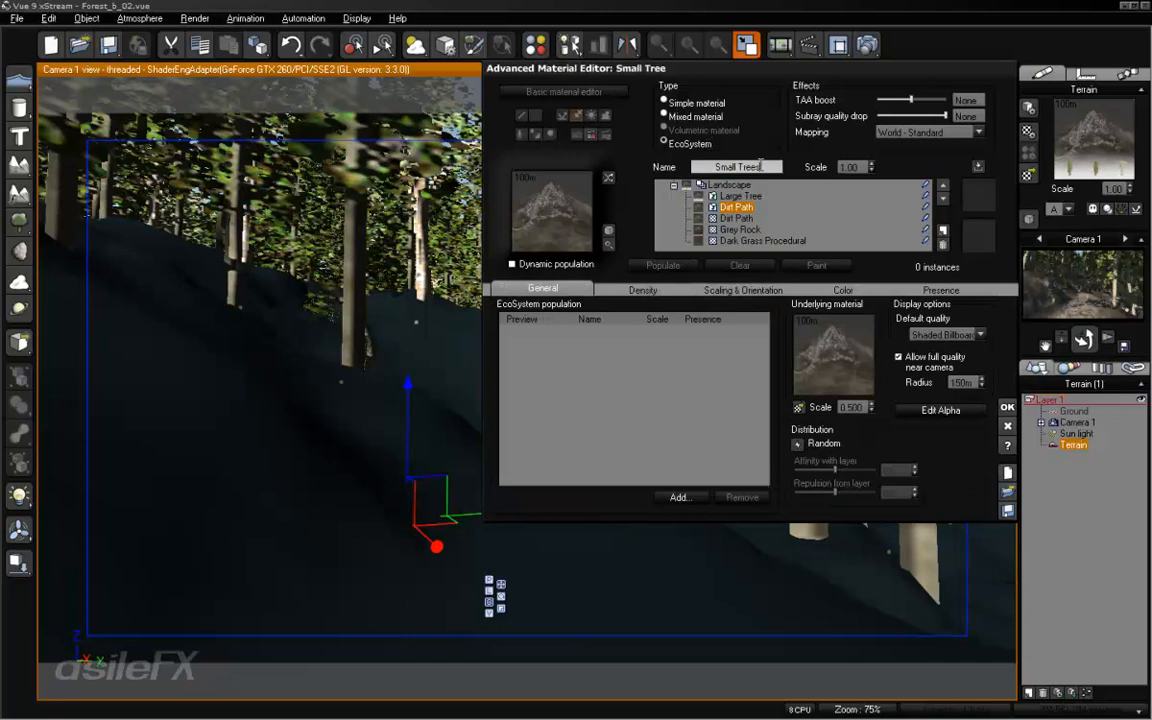
{"action": "type", "text": "s"}
{"action": "key", "text": "Return"}
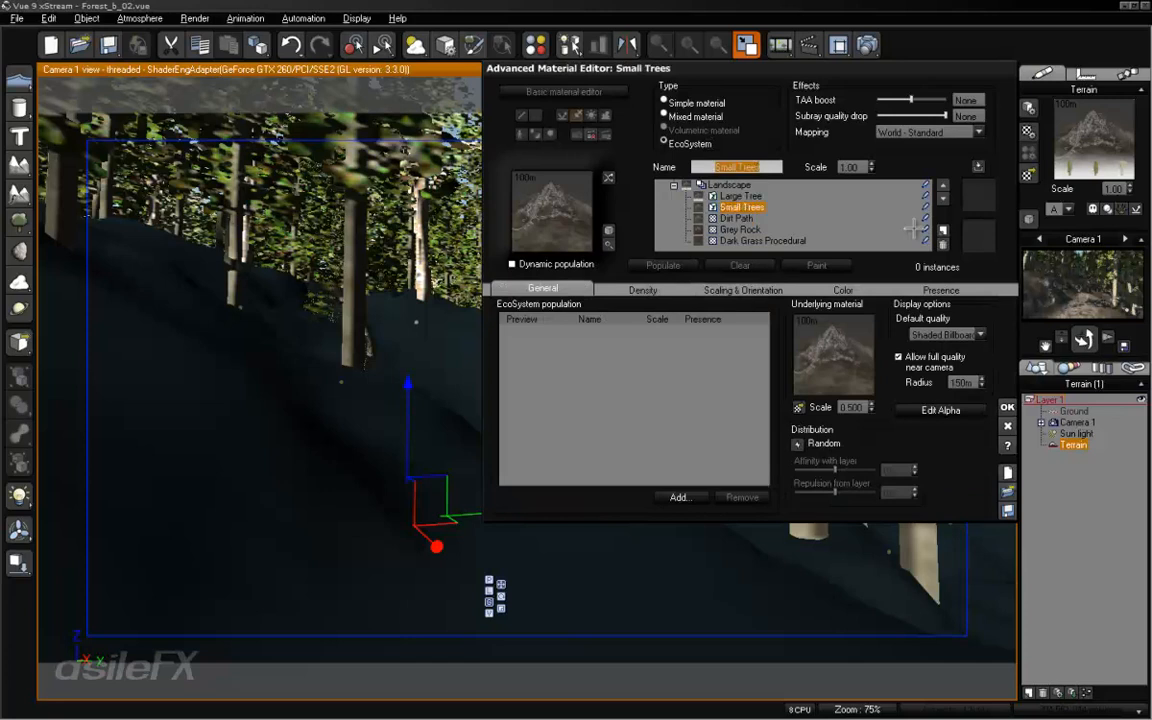
{"action": "left_click", "coordinate": [943, 187]}
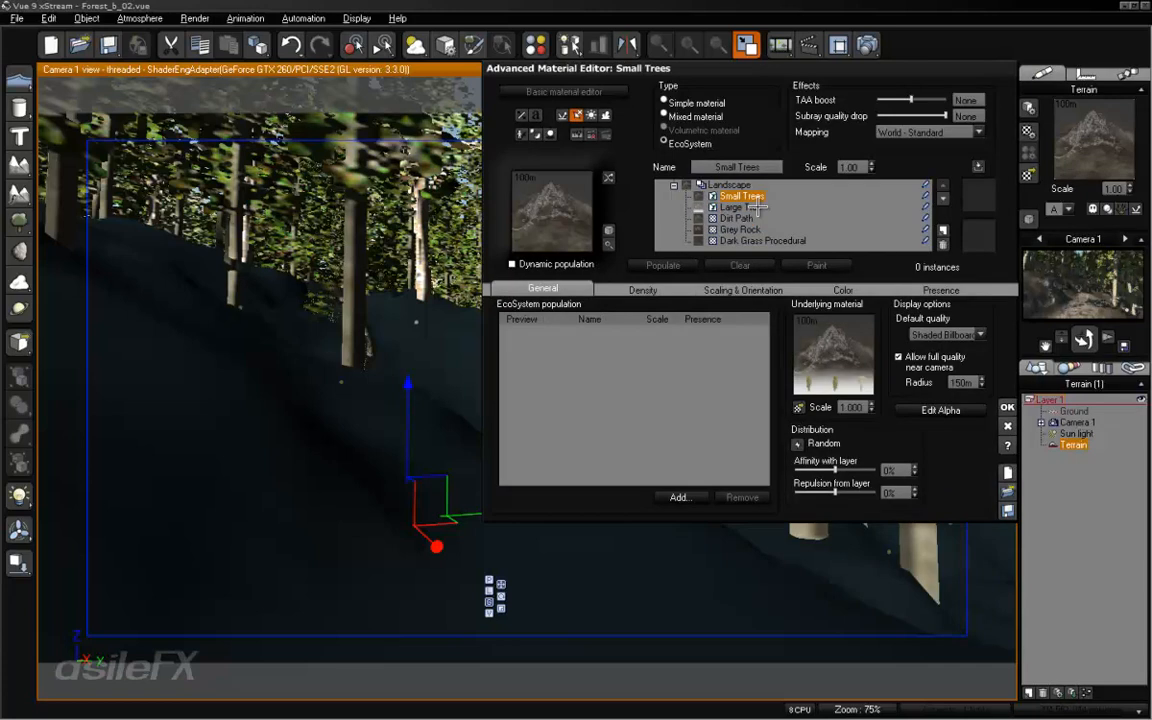
Add the Alder - Late Spring_f-2 and Alder - Late Spring_f-3 plants from the Forest Trees collection to the Small Trees population.
{"action": "left_click", "coordinate": [678, 498]}
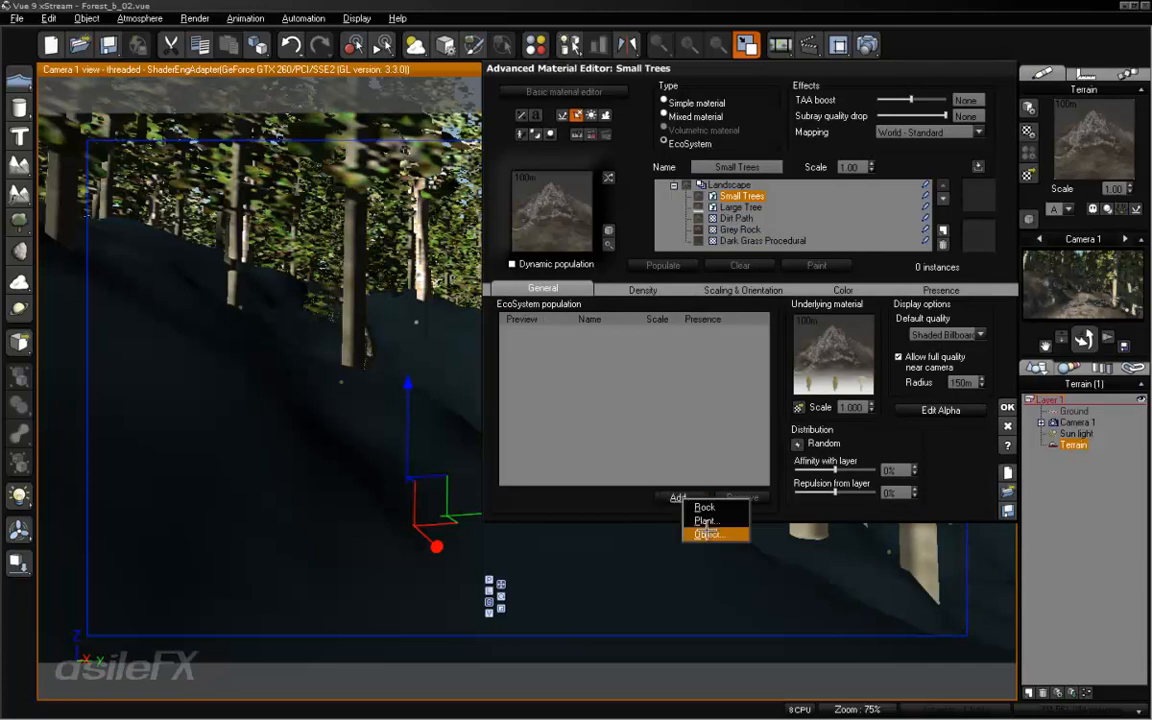
{"action": "left_click", "coordinate": [727, 522]}
{"action": "left_click", "coordinate": [337, 275]}
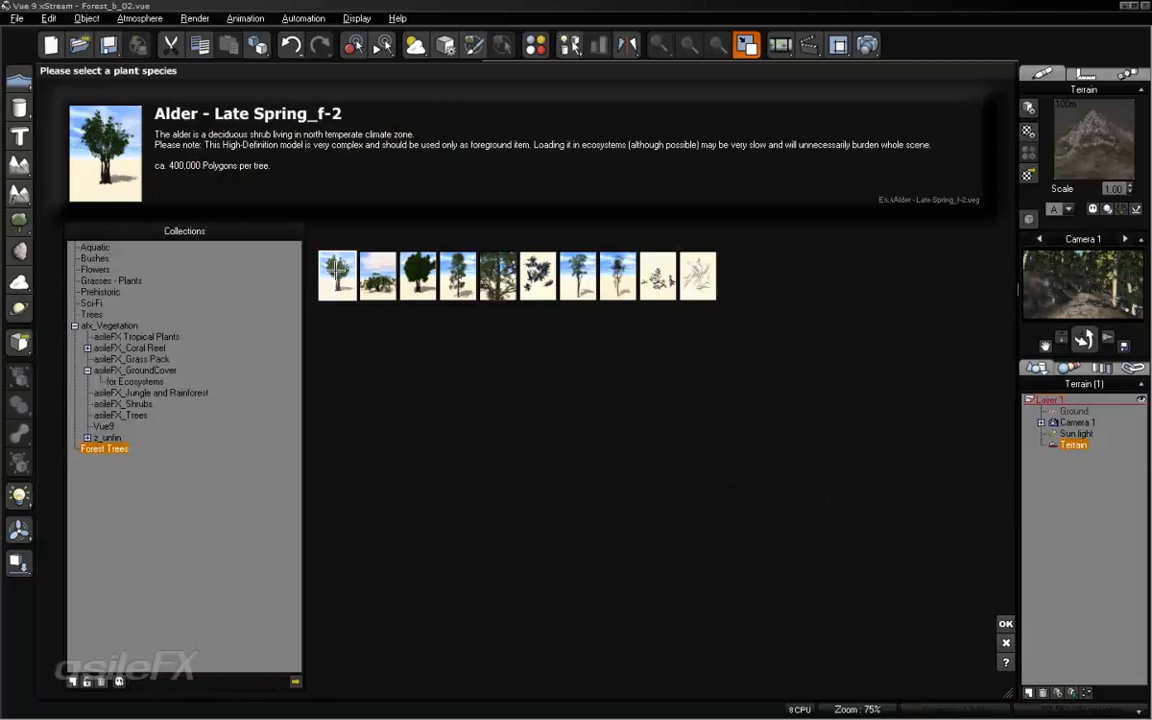
{"action": "key", "text": "Return"}
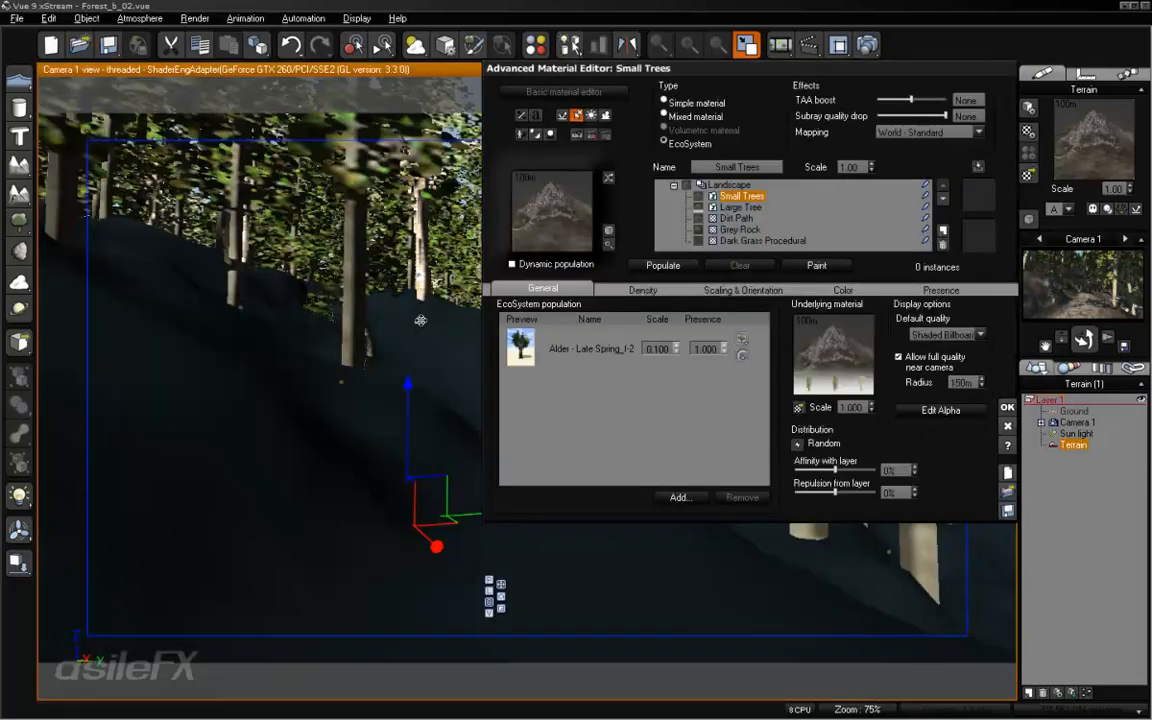
{"action": "left_click", "coordinate": [678, 497]}
{"action": "left_click", "coordinate": [705, 522]}
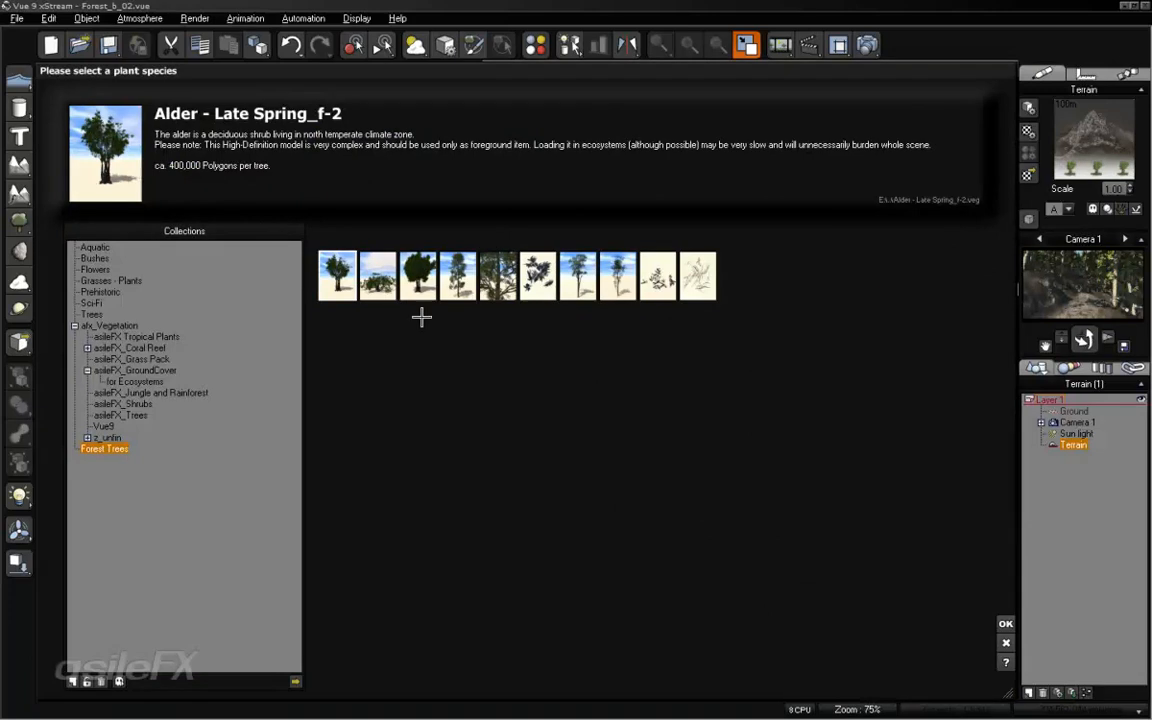
{"action": "left_click", "coordinate": [378, 275]}
{"action": "key", "text": "Return"}
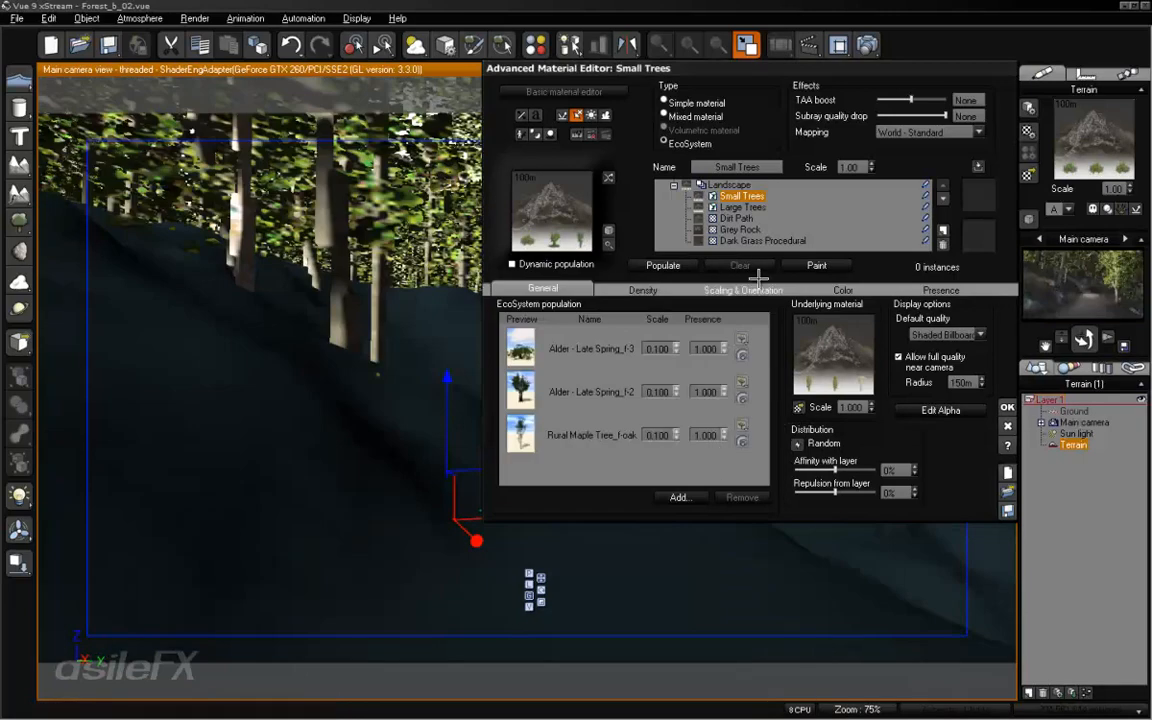
Compare with the Large Trees layer, disable full quality near camera for the Small Trees layer and populate it.
{"action": "left_click", "coordinate": [745, 208]}
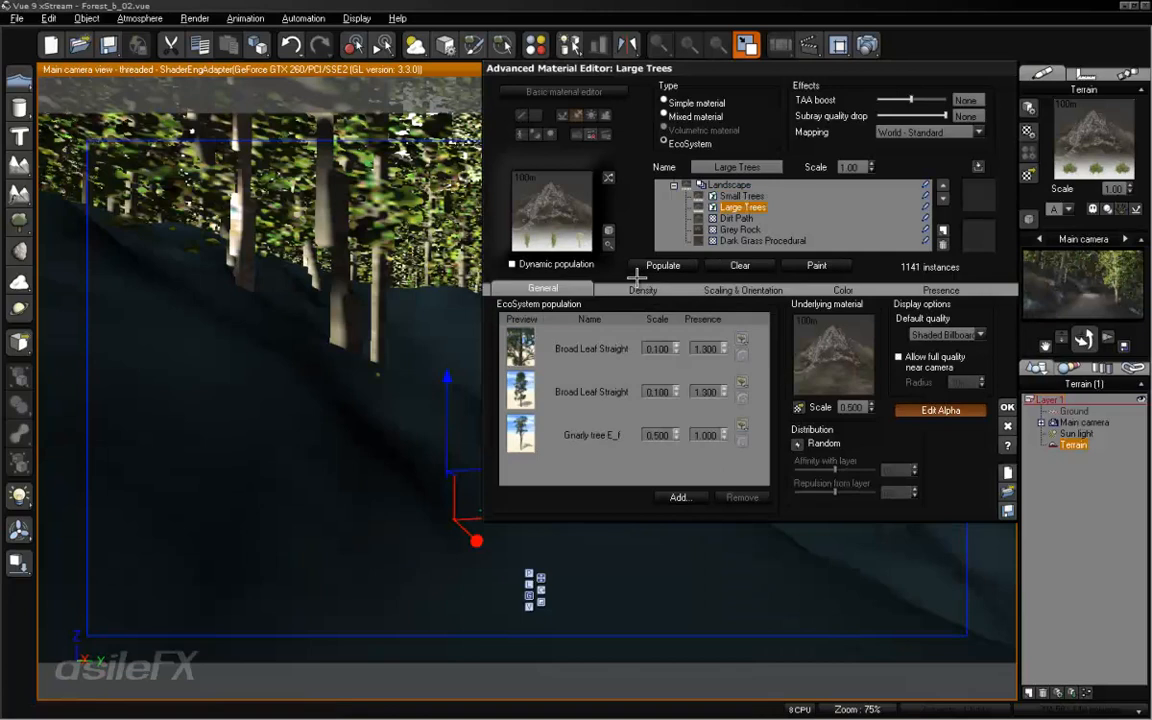
{"action": "left_click", "coordinate": [740, 196]}
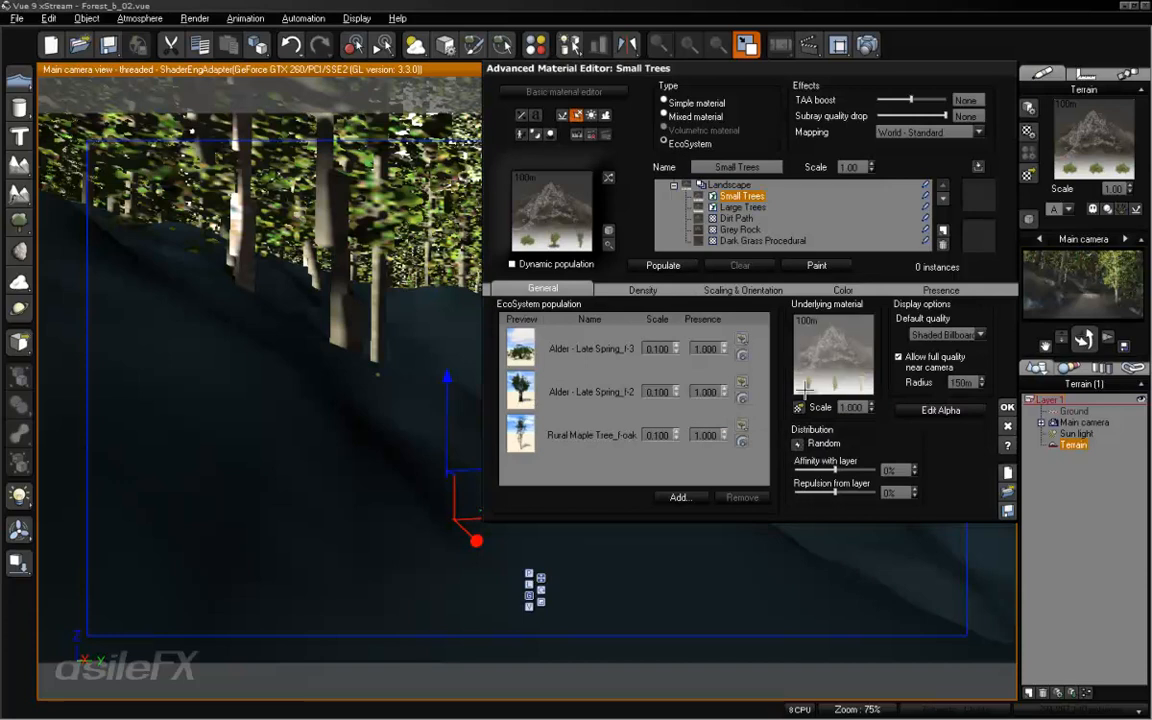
{"action": "left_click", "coordinate": [898, 356]}
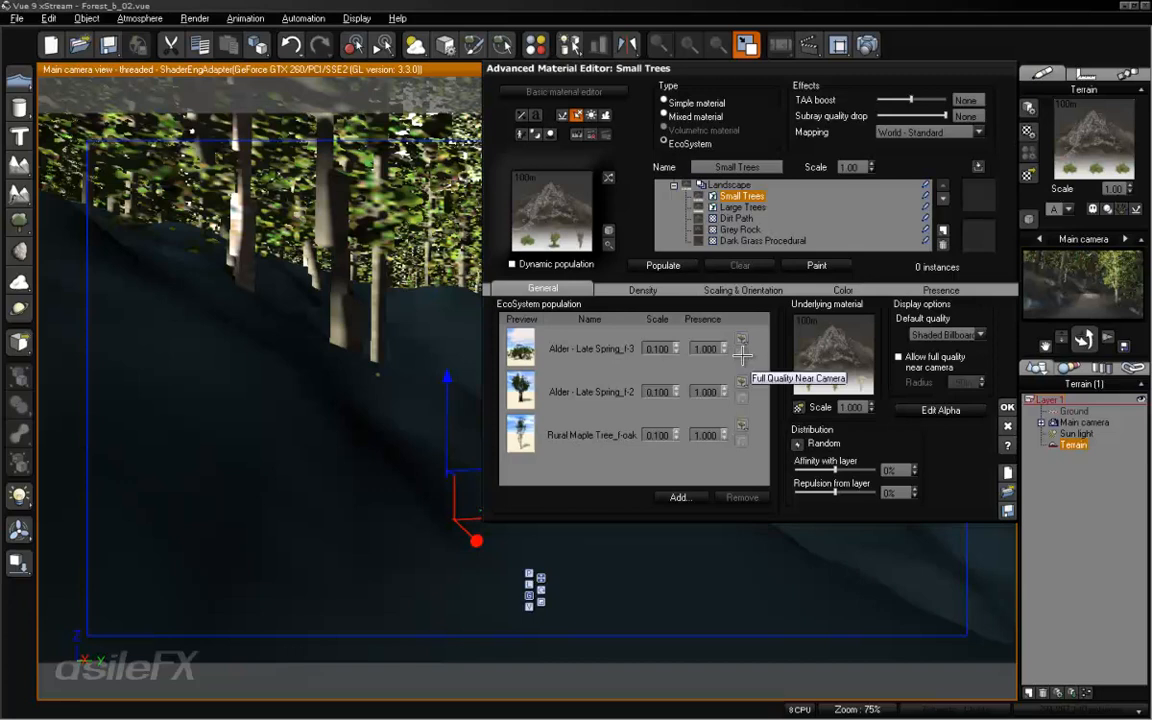
{"action": "left_click", "coordinate": [663, 265]}
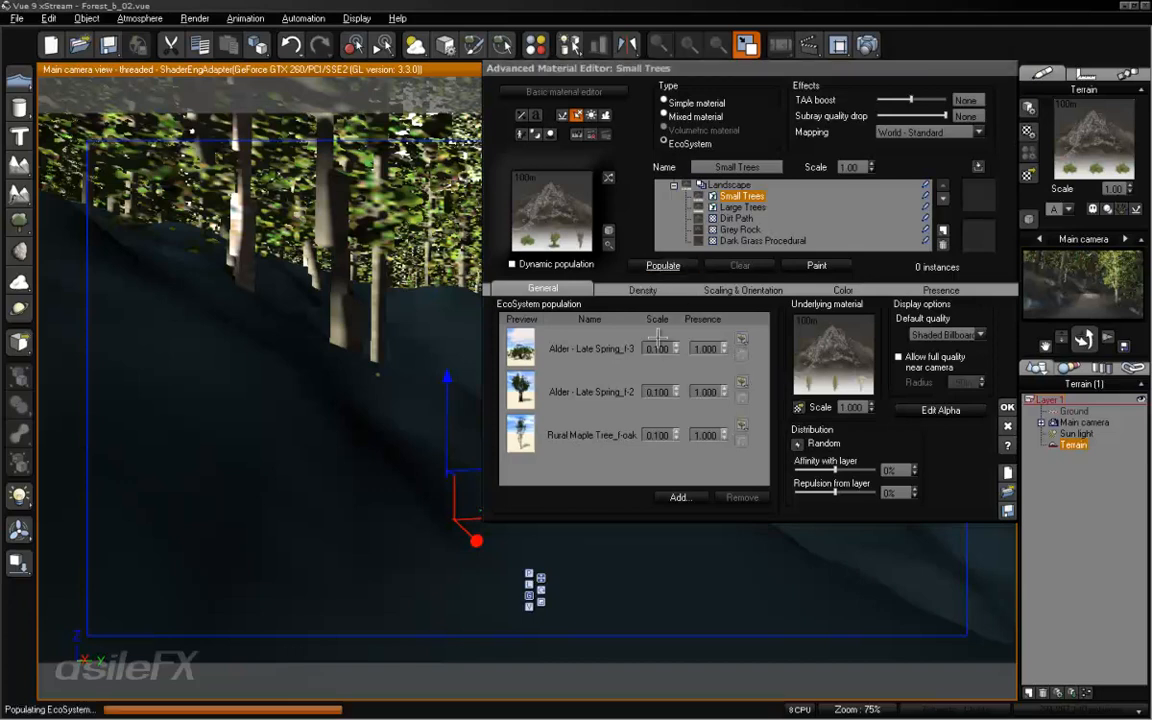
{"action": "left_click", "coordinate": [676, 345]}
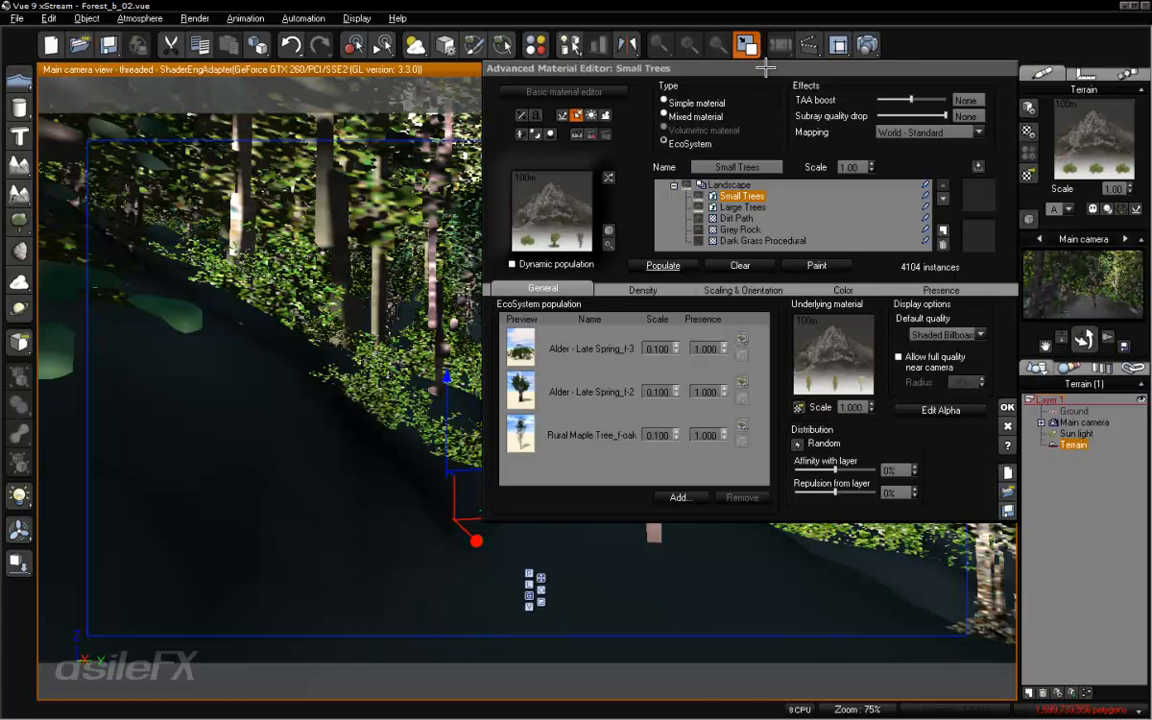
Raise the Small Trees layer's affinity with layer to 60% and on to 100%, repopulating after each change.
{"action": "left_click_drag", "start_coordinate": [687, 68], "coordinate": [754, 123]}
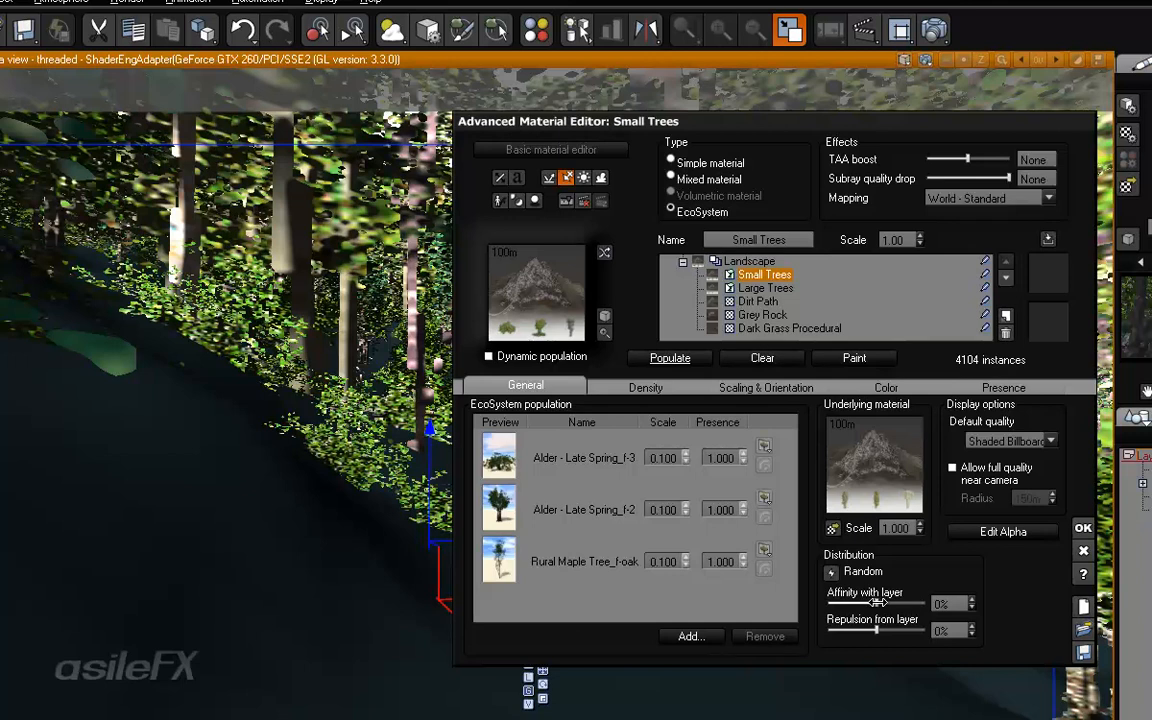
{"action": "left_click_drag", "start_coordinate": [876, 603], "coordinate": [905, 603]}
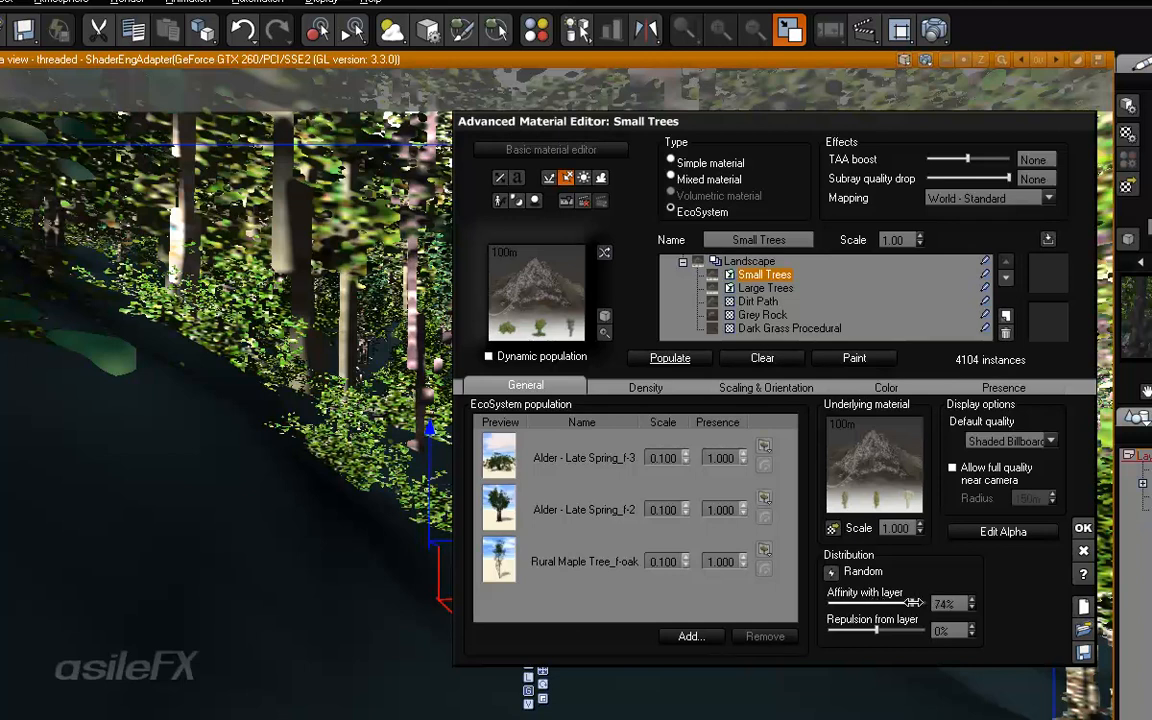
{"action": "left_click", "coordinate": [700, 357]}
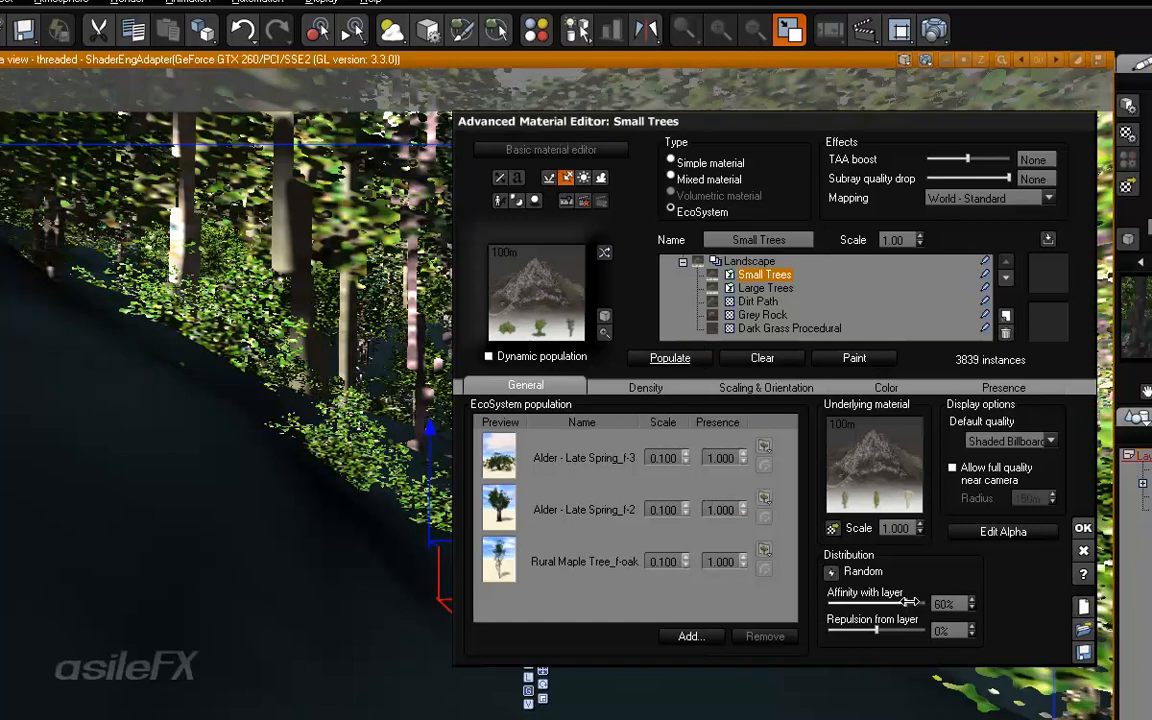
{"action": "left_click_drag", "start_coordinate": [905, 603], "coordinate": [923, 603]}
{"action": "left_click", "coordinate": [680, 360]}
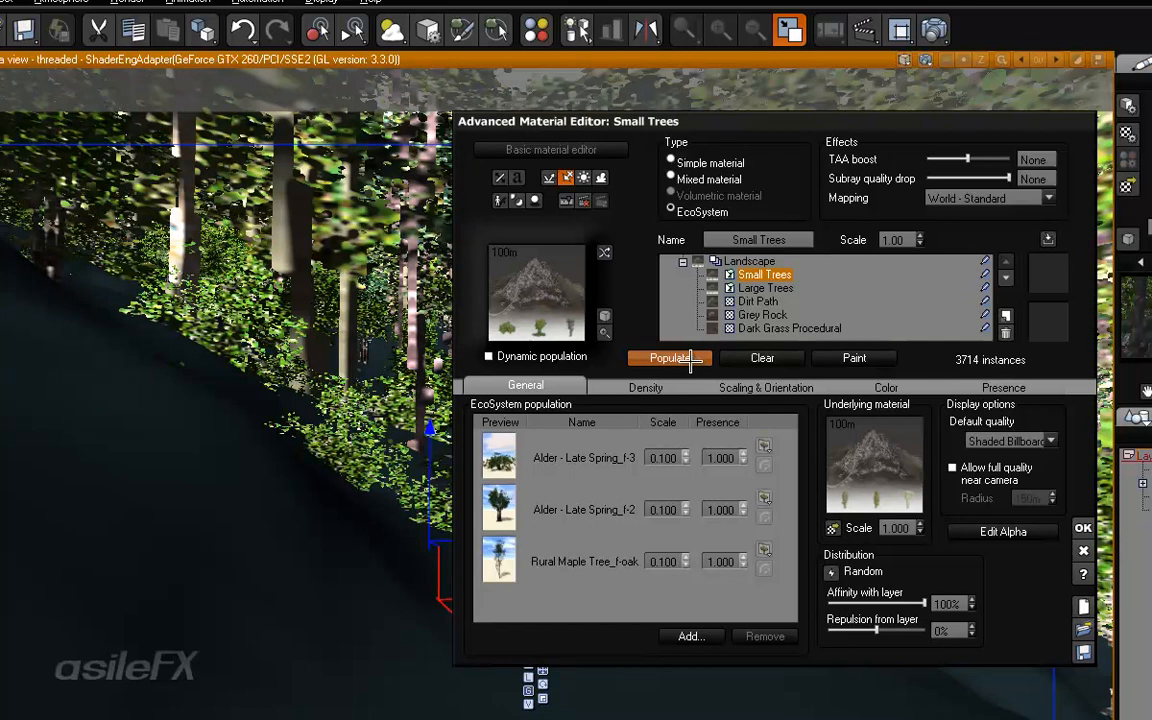
Refresh the main camera preview with the material editor moved aside and accept the terrain material changes.
{"action": "left_click_drag", "start_coordinate": [712, 121], "coordinate": [362, 106]}
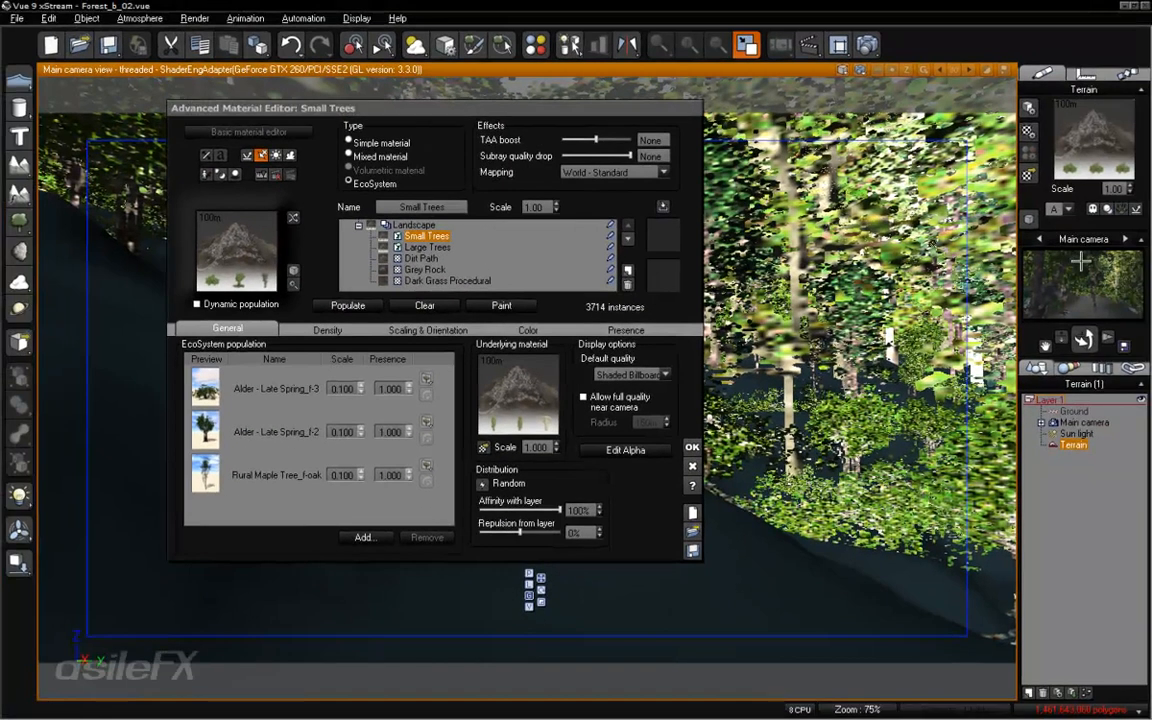
{"action": "right_click", "coordinate": [1068, 266]}
{"action": "left_click", "coordinate": [1113, 284]}
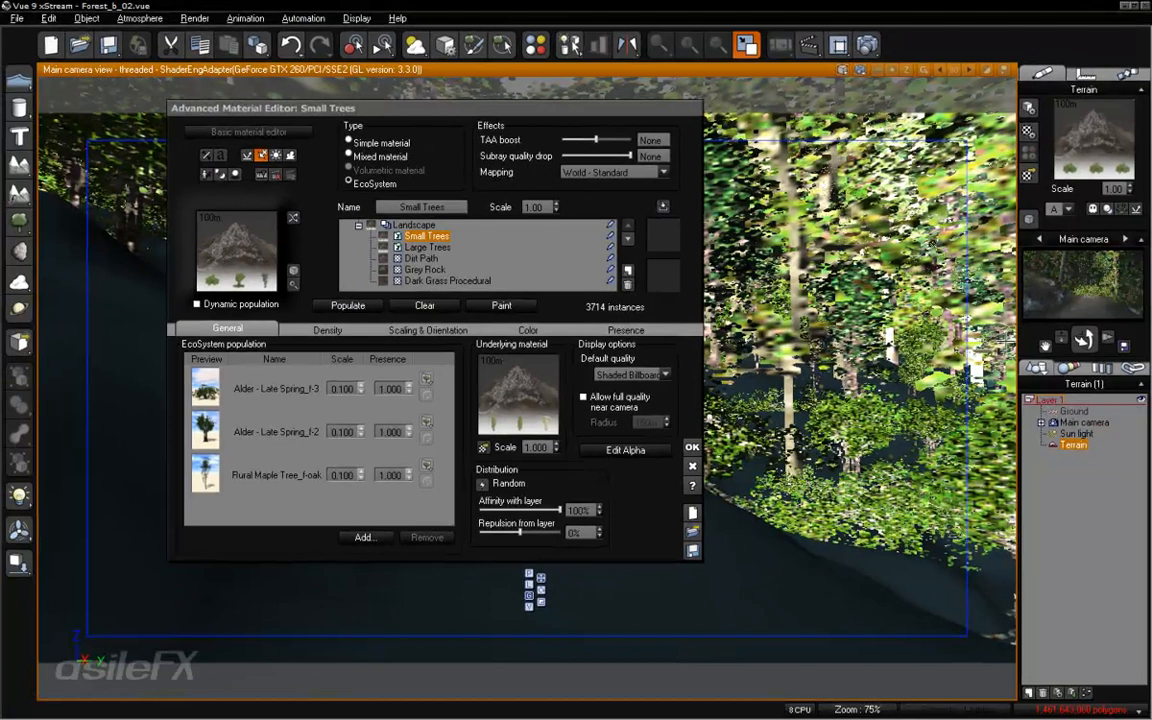
{"action": "left_click", "coordinate": [695, 449]}
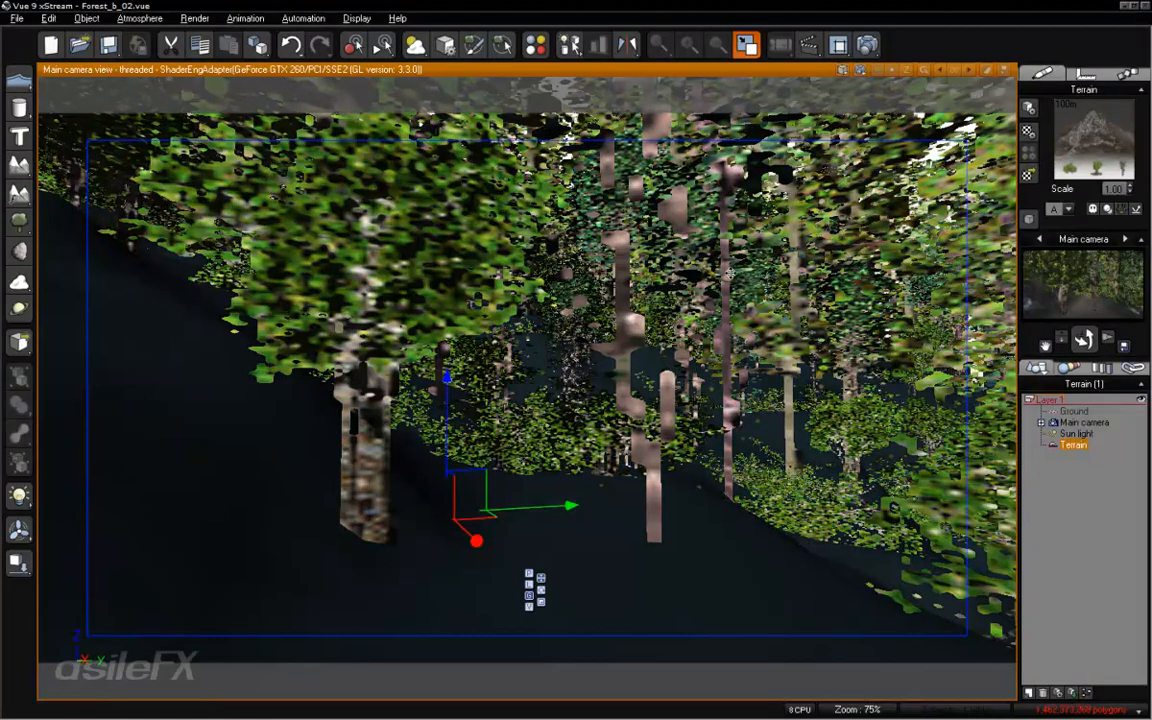
Reopen the terrain's material and copy the projected texture map node from the Large Trees layer's alpha function.
{"action": "right_click", "coordinate": [1085, 125]}
{"action": "left_click", "coordinate": [1030, 121]}
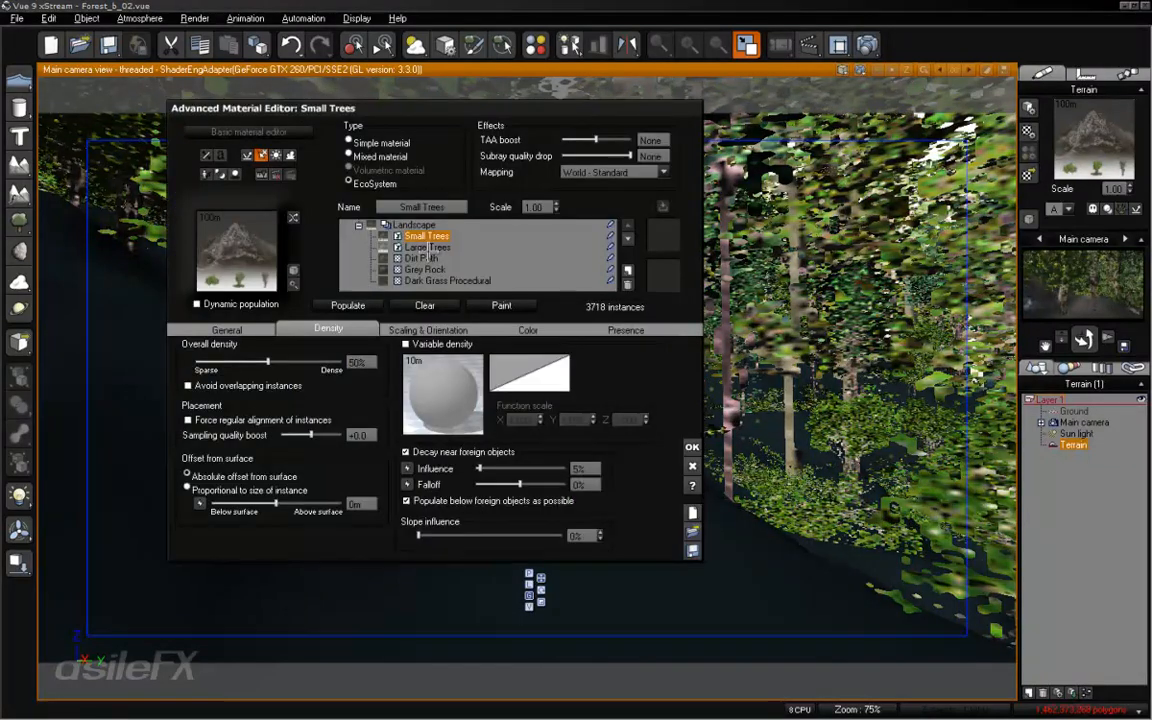
{"action": "left_click", "coordinate": [428, 247]}
{"action": "left_click", "coordinate": [226, 329]}
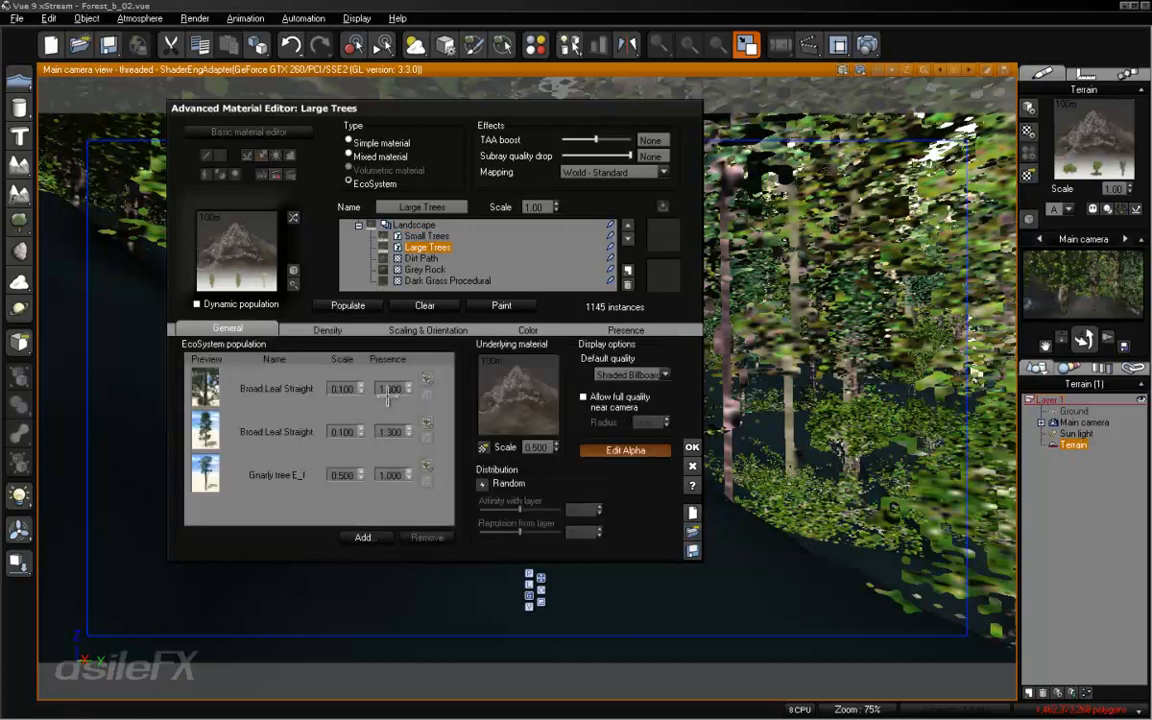
{"action": "left_click", "coordinate": [625, 450]}
{"action": "left_click_drag", "start_coordinate": [227, 287], "coordinate": [285, 320]}
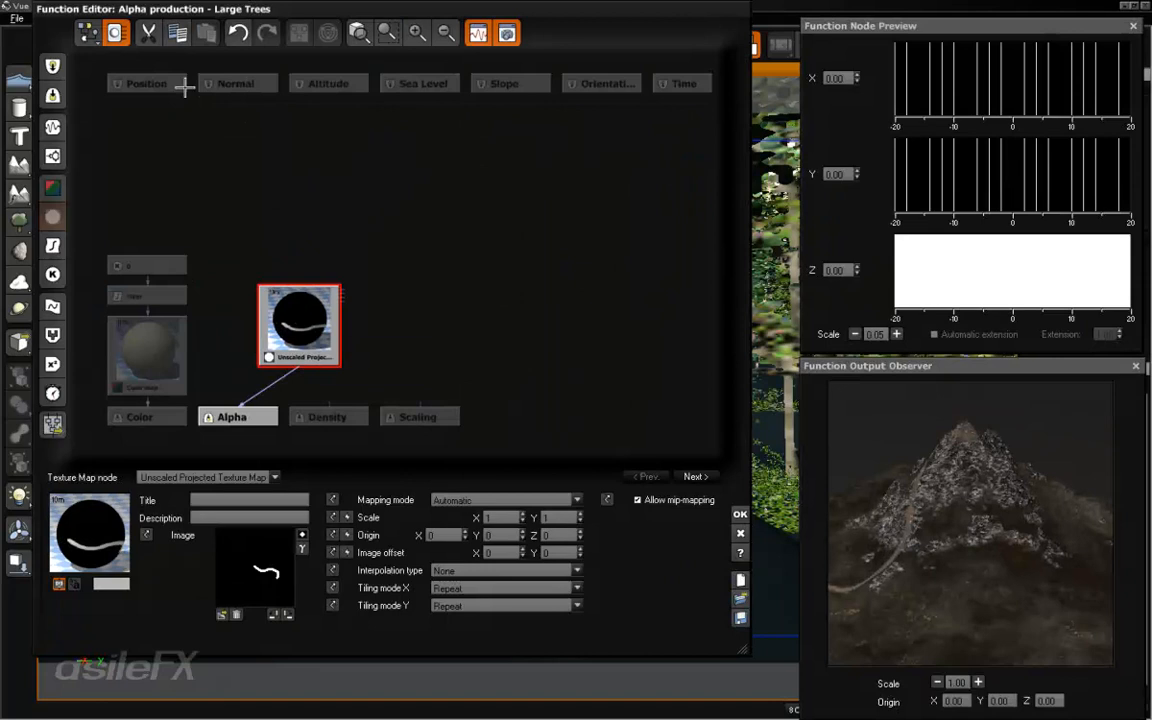
{"action": "left_click_drag", "start_coordinate": [290, 343], "coordinate": [290, 313]}
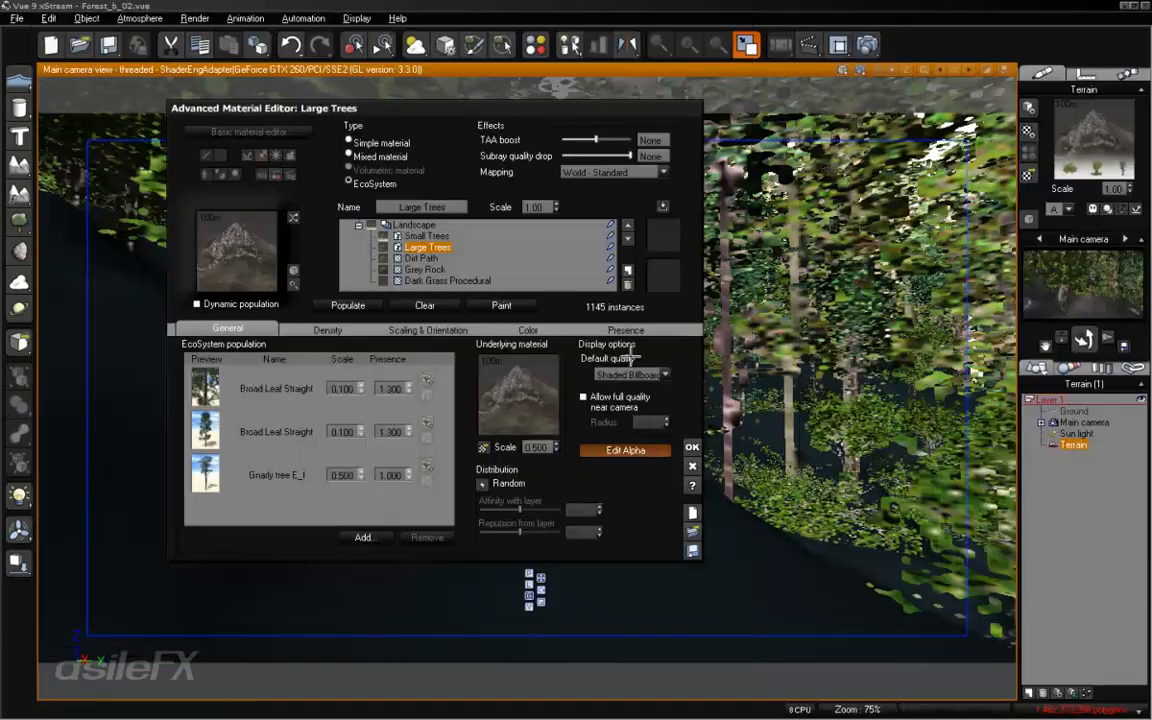
{"action": "left_click", "coordinate": [740, 514]}
Paste the copied projected texture map node into the Small Trees layer's alpha function.
{"action": "left_click", "coordinate": [425, 236]}
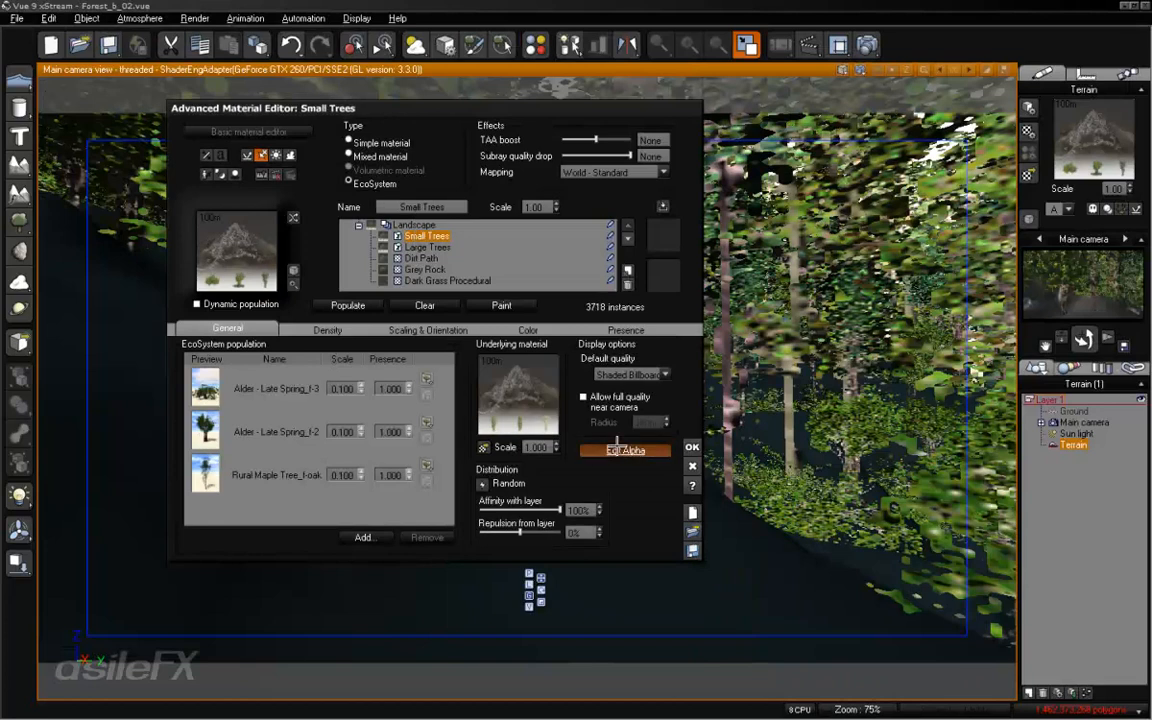
{"action": "left_click", "coordinate": [625, 450]}
{"action": "left_click", "coordinate": [279, 321]}
{"action": "key", "text": "ctrl+v"}
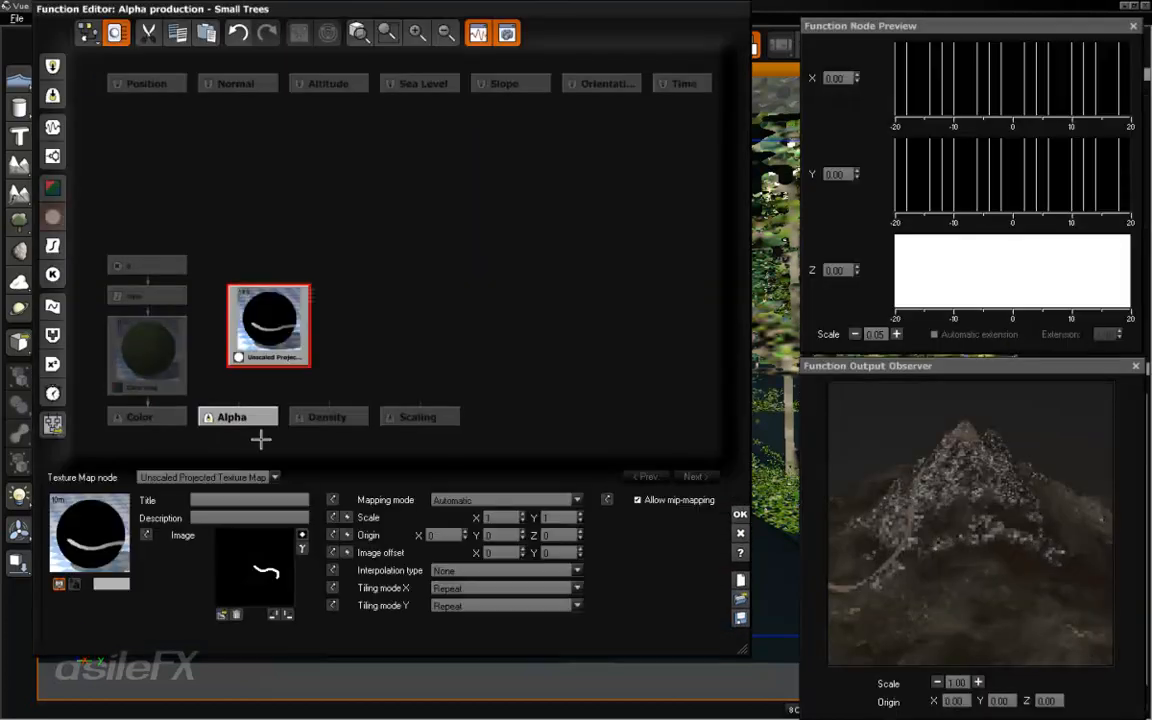
Connect the pasted node's alpha output to the Alpha node, repopulate the Small Trees layer and accept the material.
{"action": "mouse_move", "coordinate": [243, 412]}
{"action": "left_mouse_down"}
{"action": "mouse_move", "coordinate": [218, 362]}
{"action": "mouse_move", "coordinate": [240, 330]}
{"action": "mouse_move", "coordinate": [252, 352]}
{"action": "left_mouse_up"}
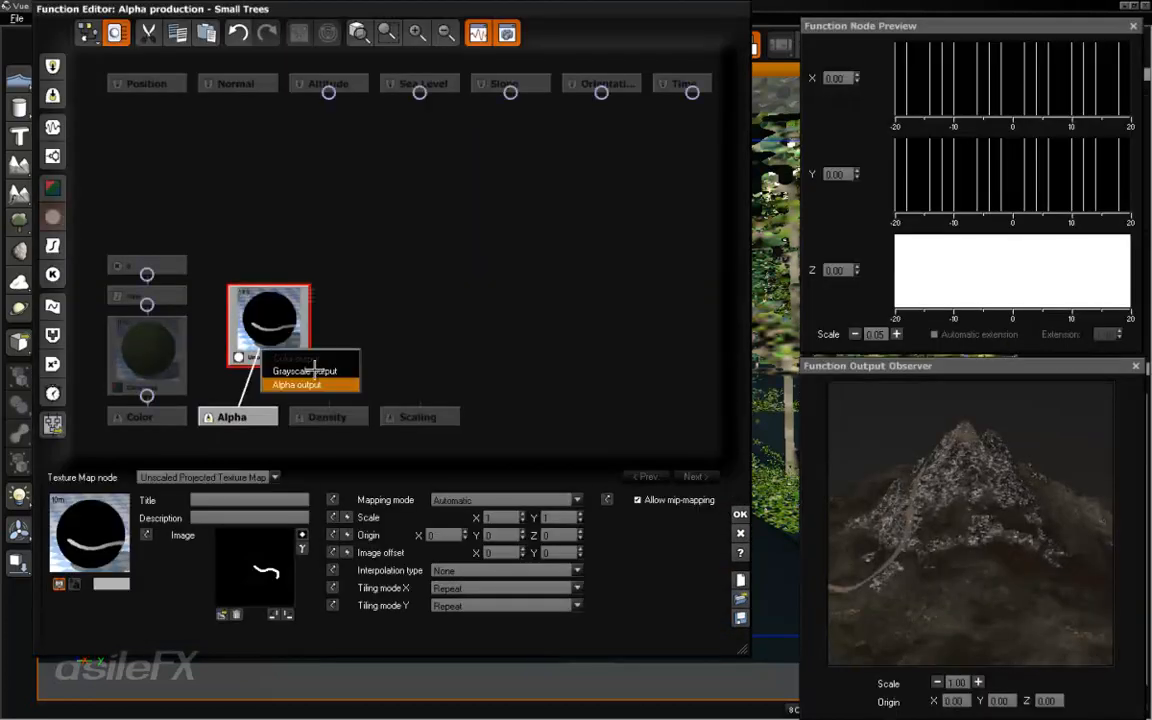
{"action": "left_click", "coordinate": [285, 384]}
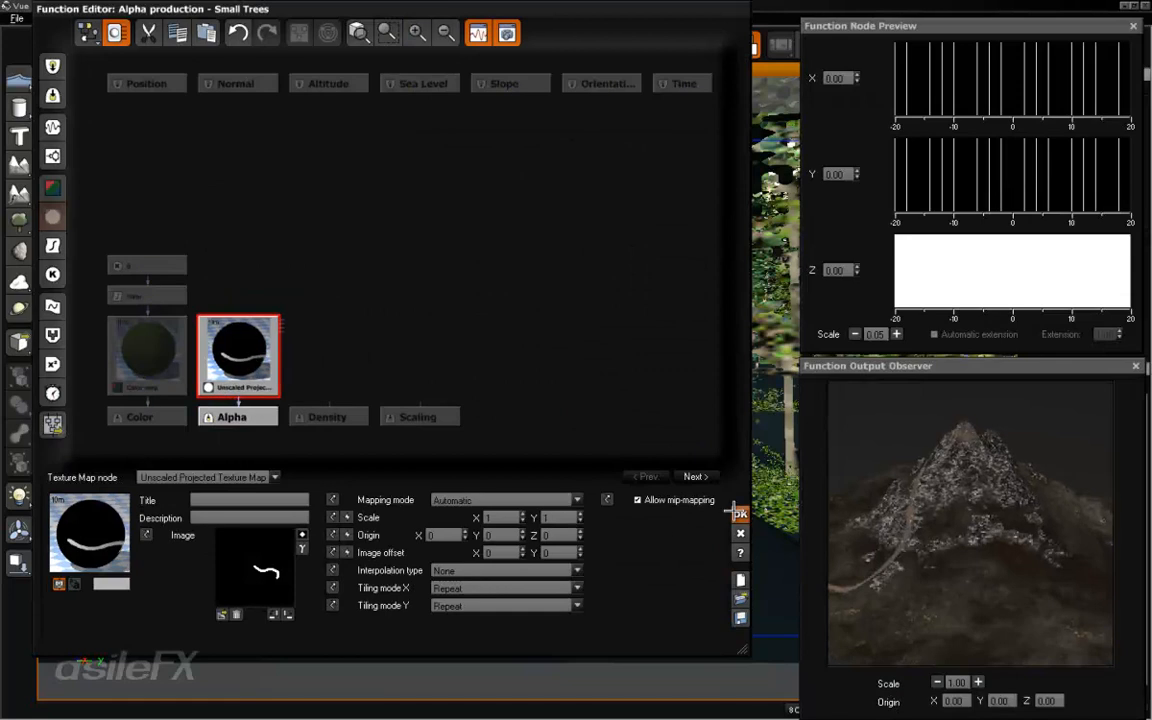
{"action": "left_click", "coordinate": [740, 514]}
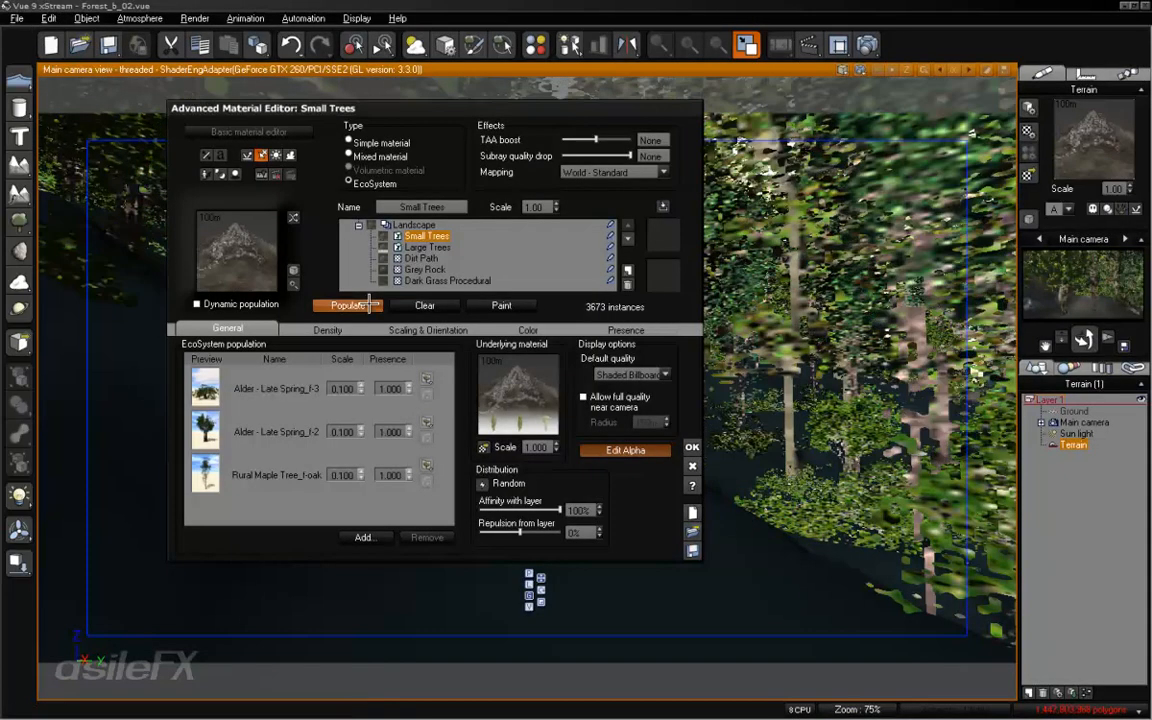
{"action": "left_click", "coordinate": [689, 446]}
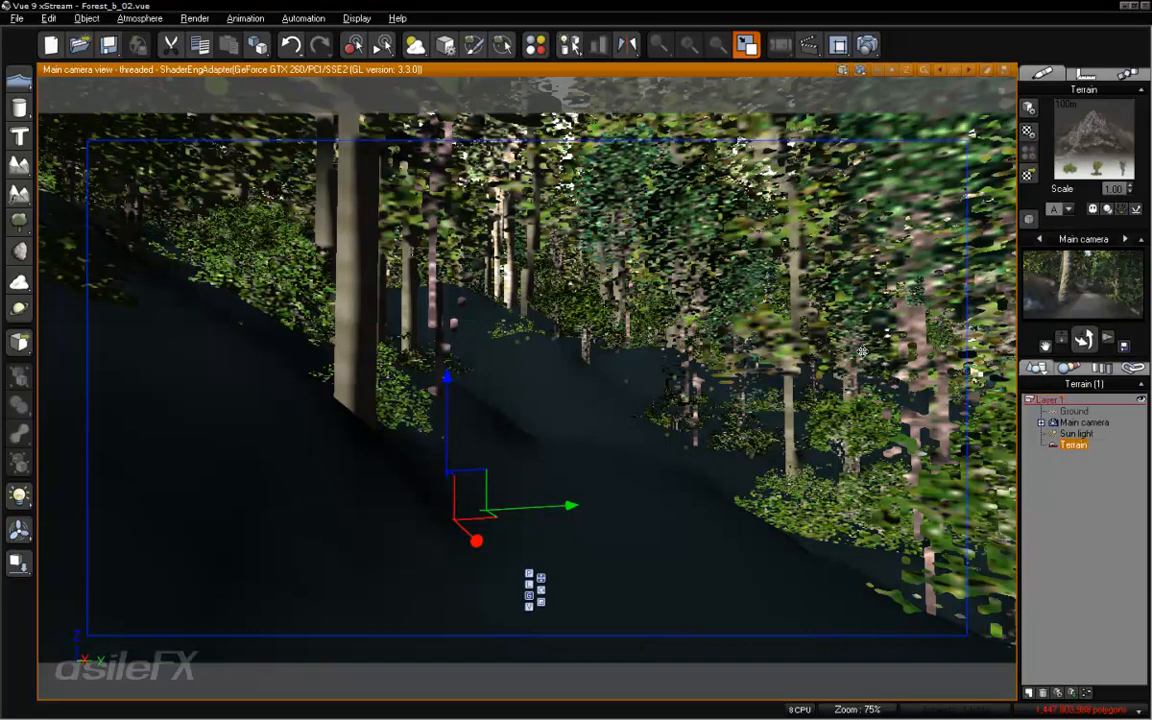
Review the sun light's shadow map settings, accept them and deselect the light.
{"action": "double_click", "coordinate": [1078, 434]}
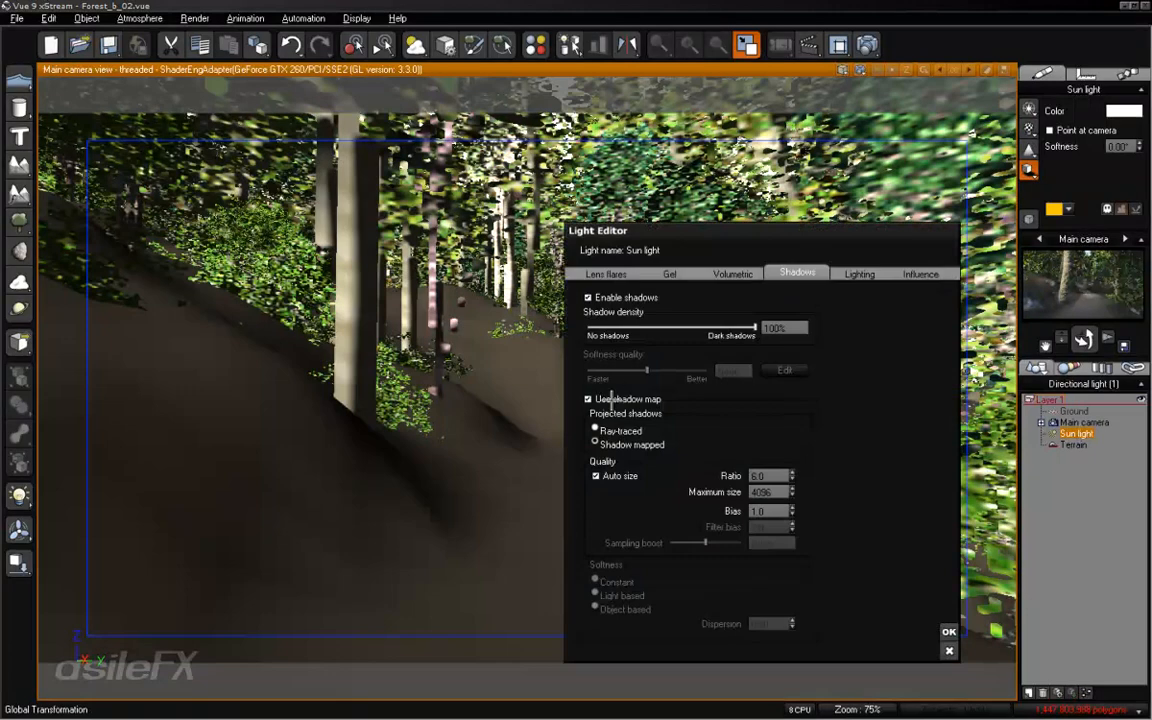
{"action": "left_click", "coordinate": [949, 631]}
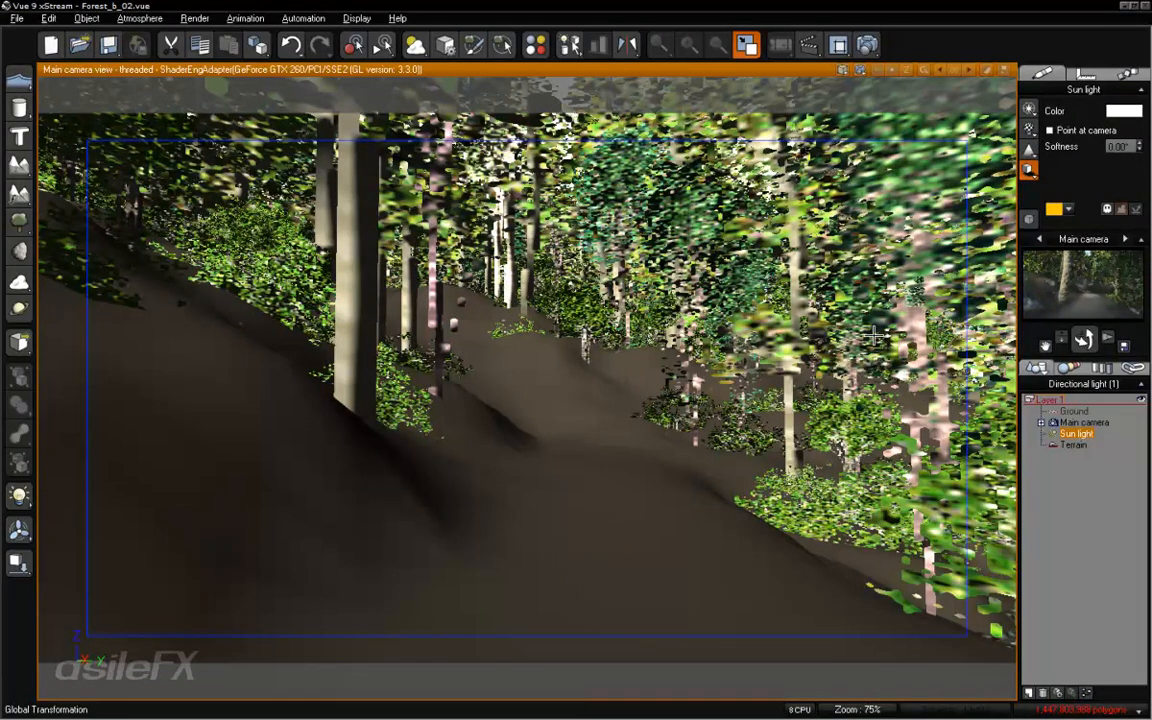
{"action": "left_click", "coordinate": [1073, 479]}
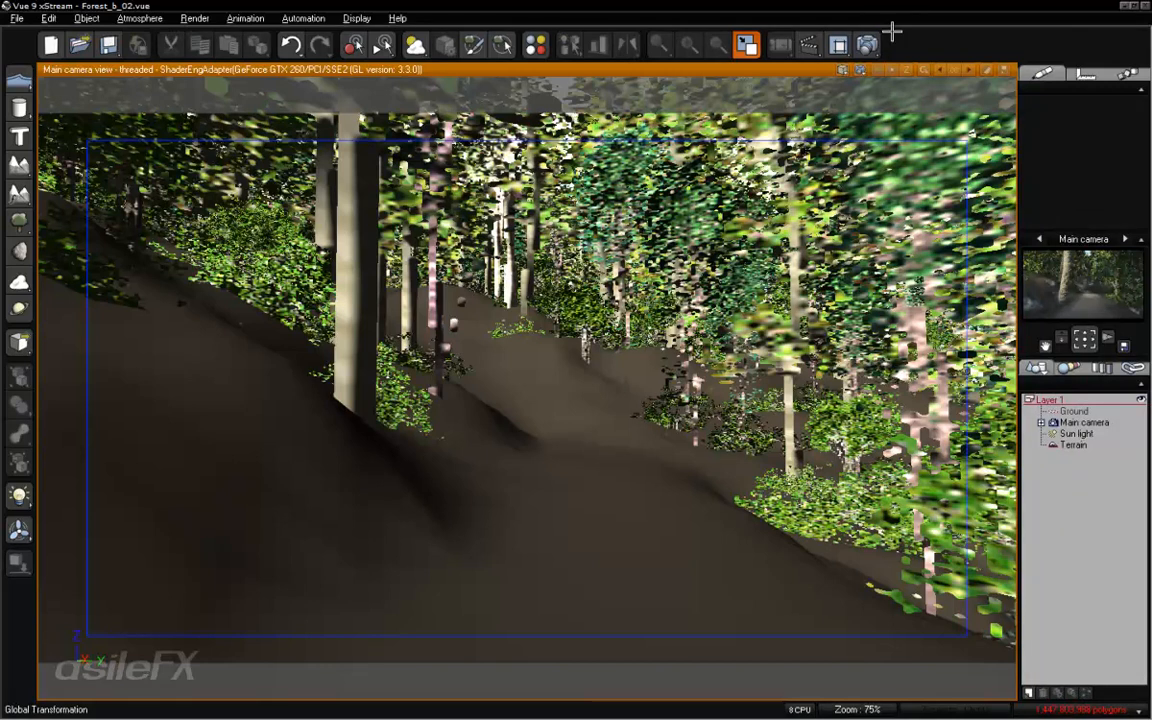
Render the scene to screen at 800x450 to check the trees along the path, and close the render display.
{"action": "left_click", "coordinate": [780, 44]}
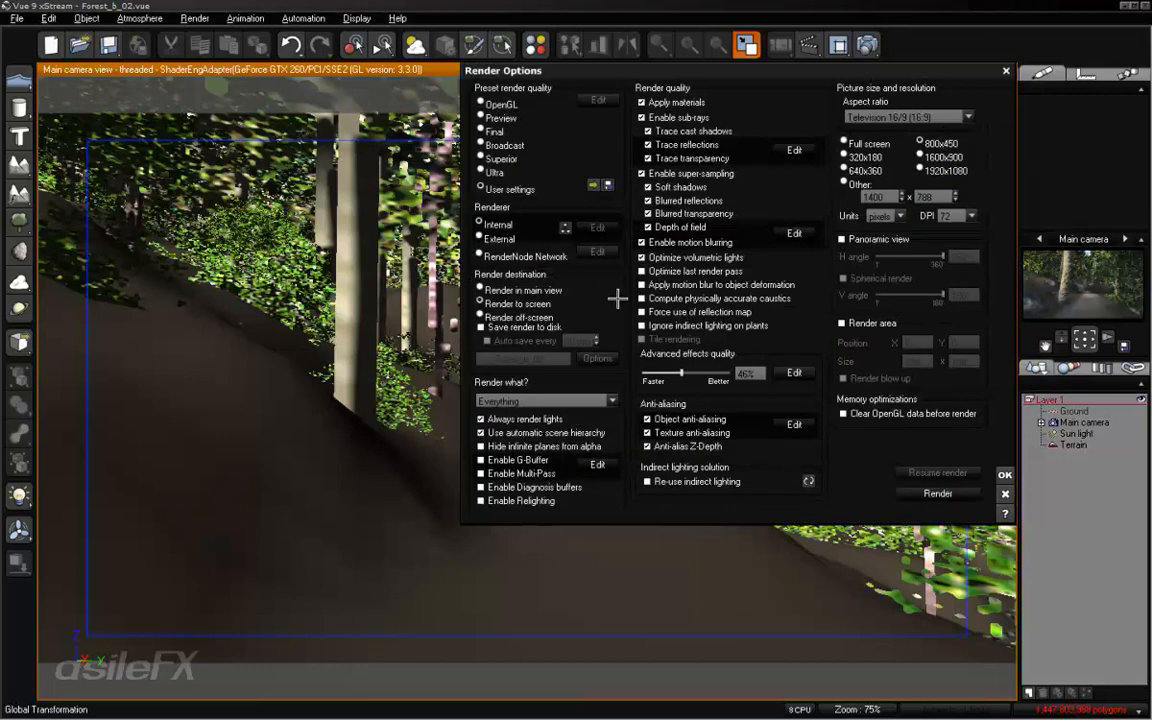
{"action": "left_click", "coordinate": [940, 493]}
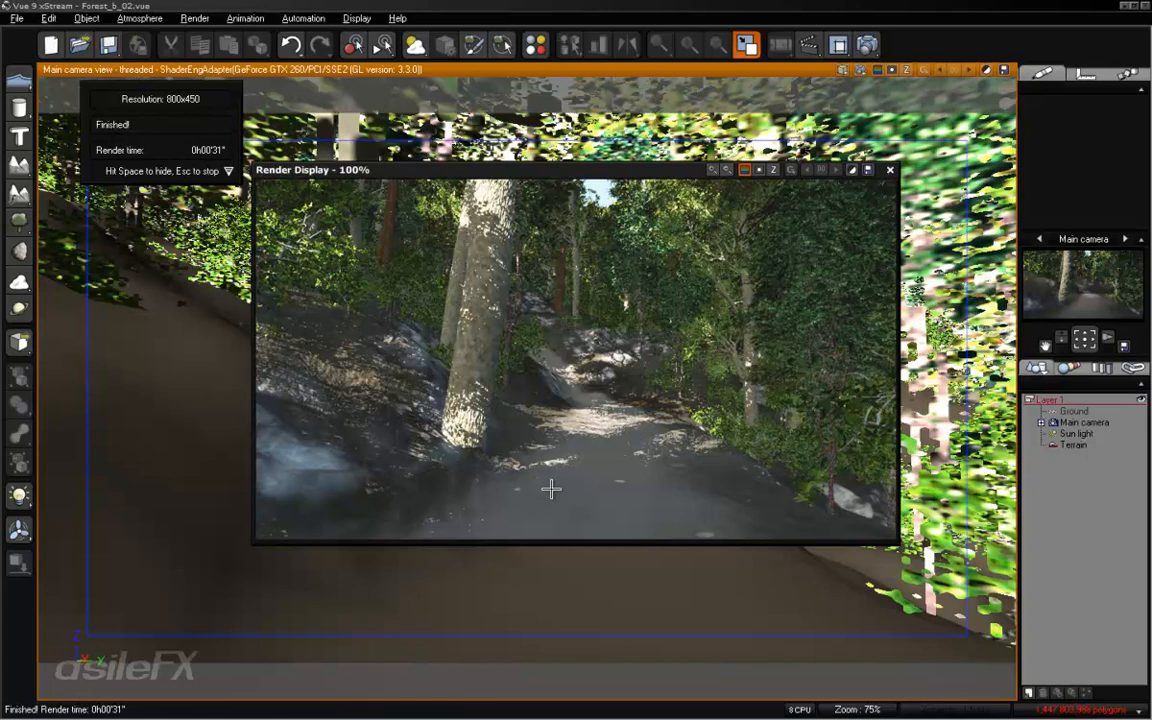
{"action": "left_click", "coordinate": [890, 170]}
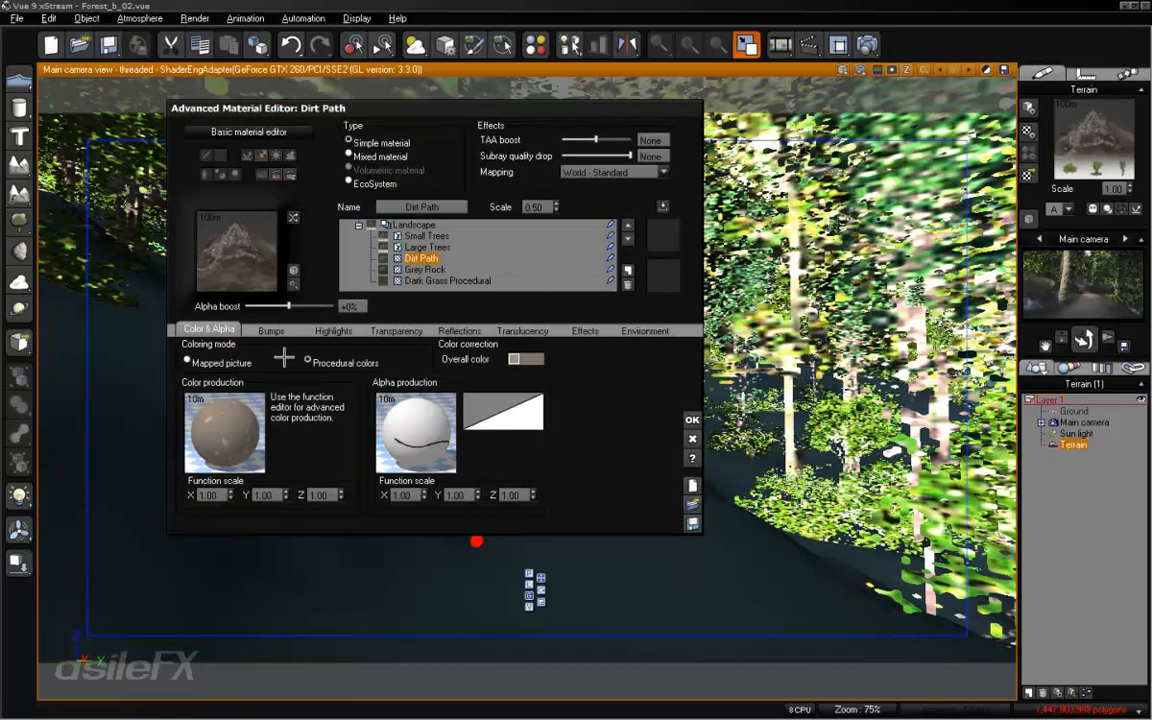
Open the color function of the terrain material's Dirt Path layer for editing.
{"action": "right_click", "coordinate": [236, 416]}
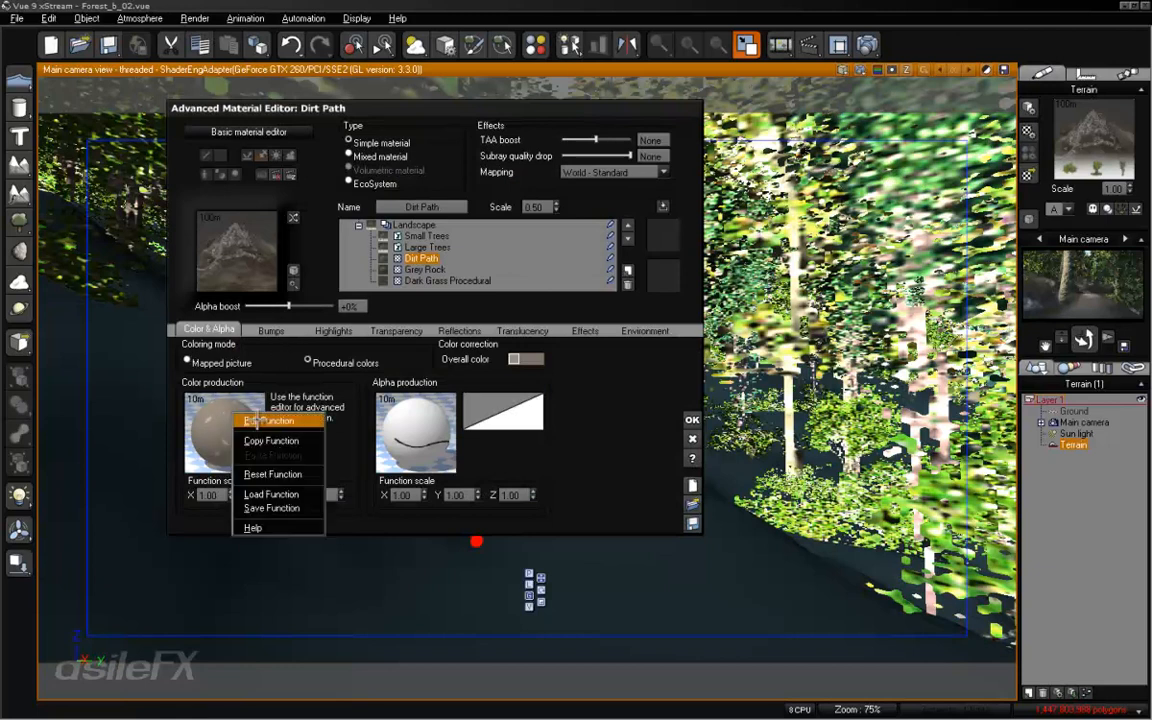
{"action": "left_click", "coordinate": [253, 421]}
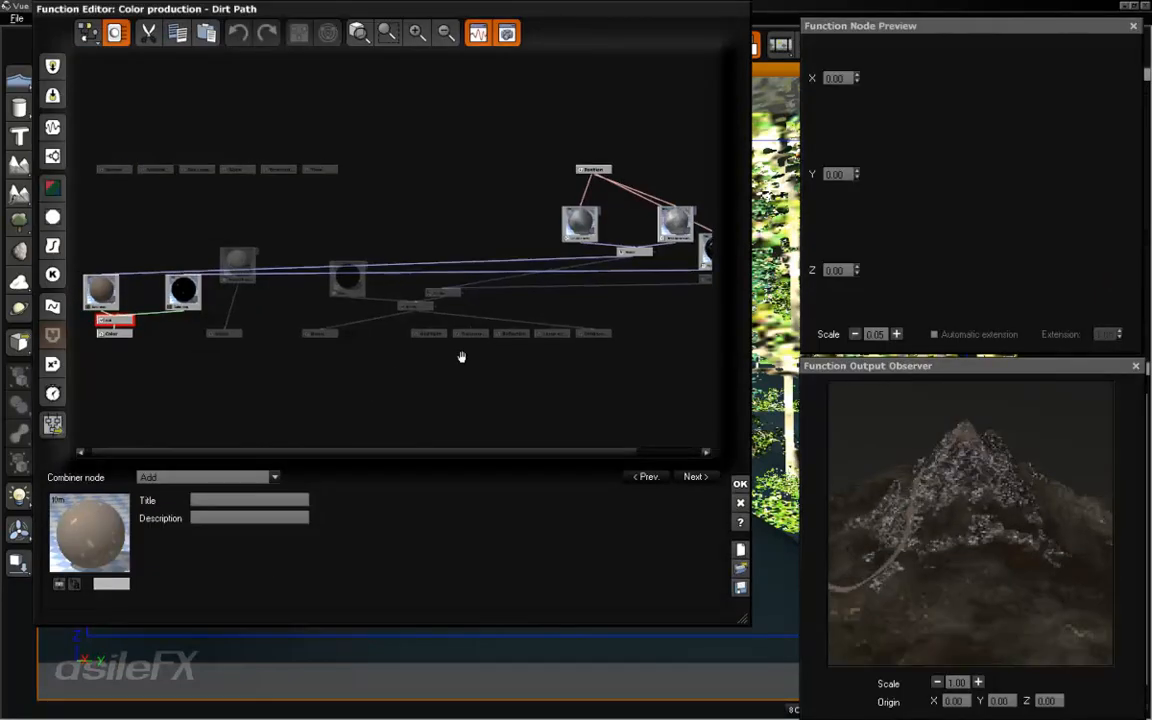
{"action": "left_click", "coordinate": [417, 33]}
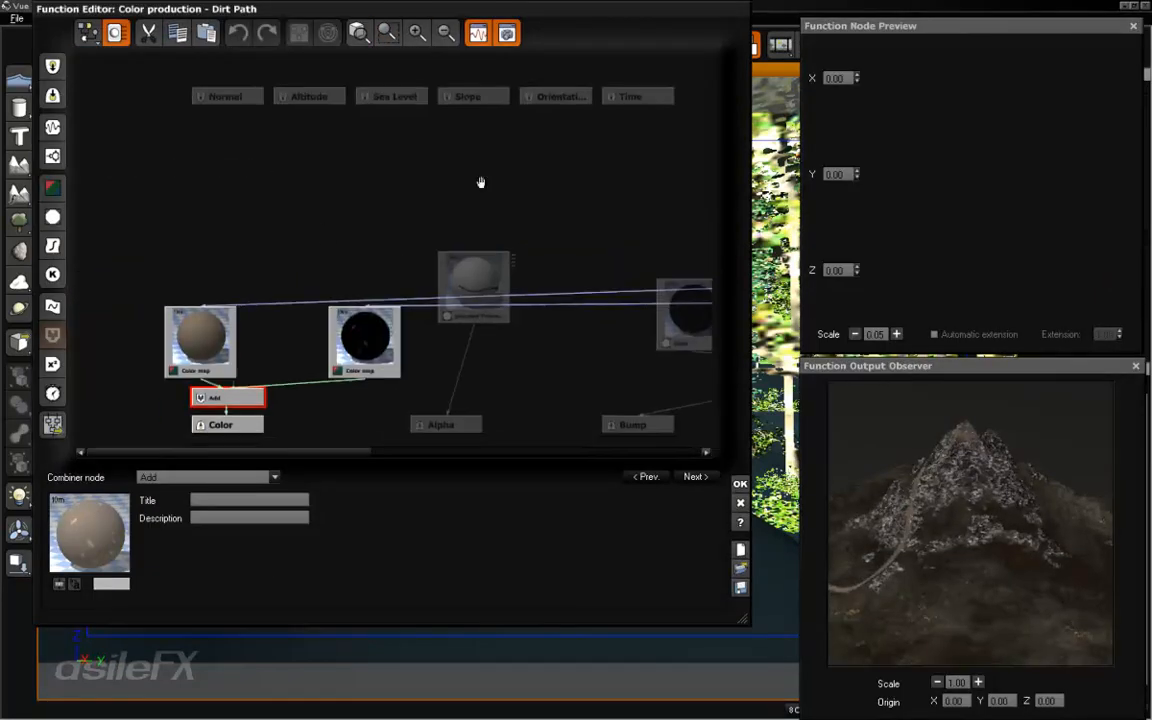
Move the two color maps and Add node higher above the Color output, and place the projected texture map directly above Alpha.
{"action": "left_click", "coordinate": [345, 290]}
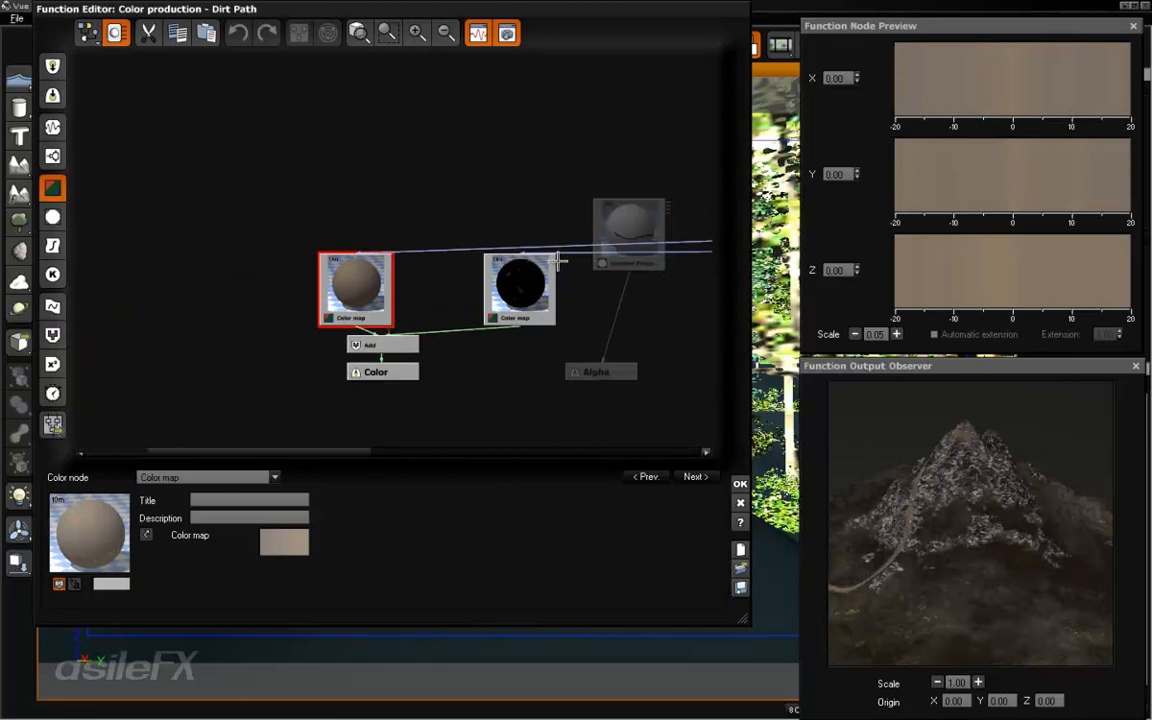
{"action": "left_click_drag", "start_coordinate": [357, 273], "coordinate": [385, 273]}
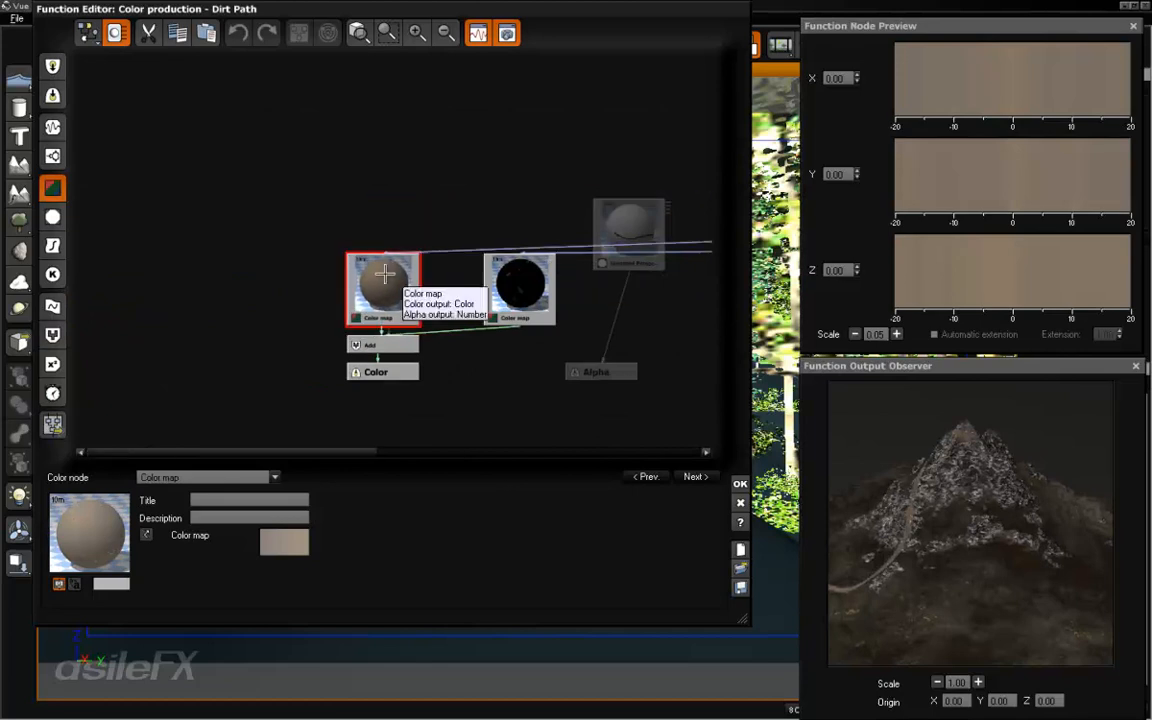
{"action": "left_click_drag", "start_coordinate": [401, 340], "coordinate": [529, 255]}
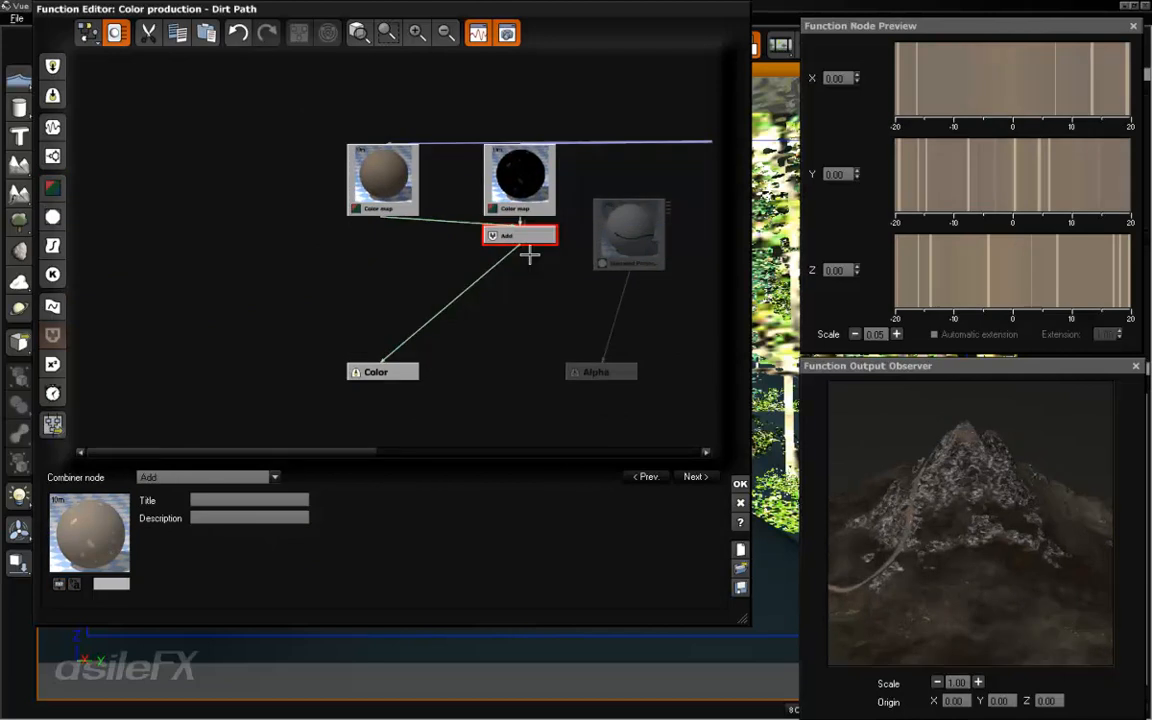
{"action": "middle_click_drag", "start_coordinate": [564, 275], "coordinate": [329, 317]}
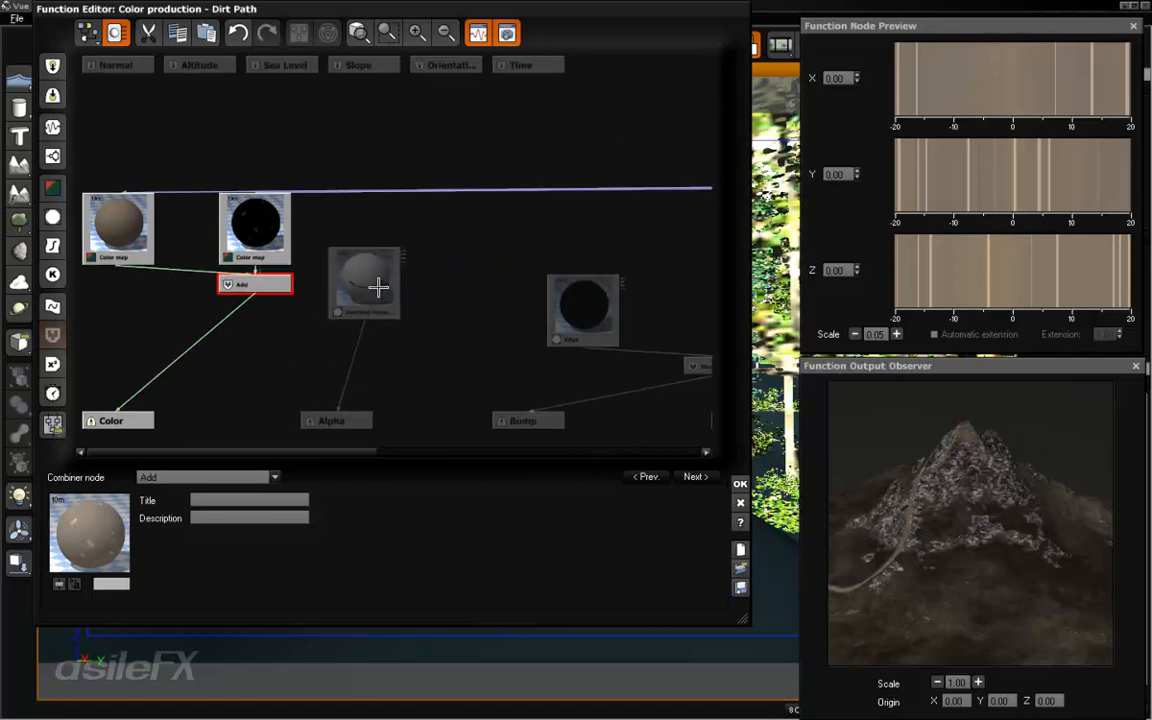
{"action": "left_click_drag", "start_coordinate": [383, 281], "coordinate": [356, 363]}
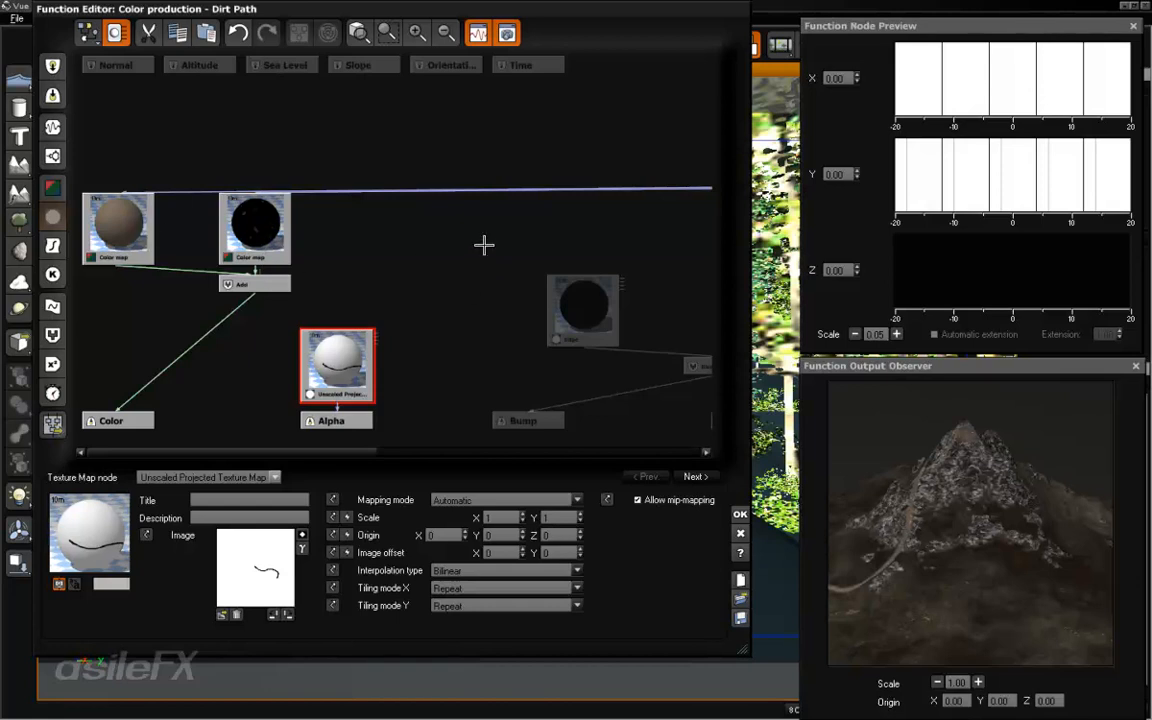
Add a Grainy Fractal node to the Dirt Path function and place it beside the dark color map.
{"action": "middle_click_drag", "start_coordinate": [394, 275], "coordinate": [535, 269]}
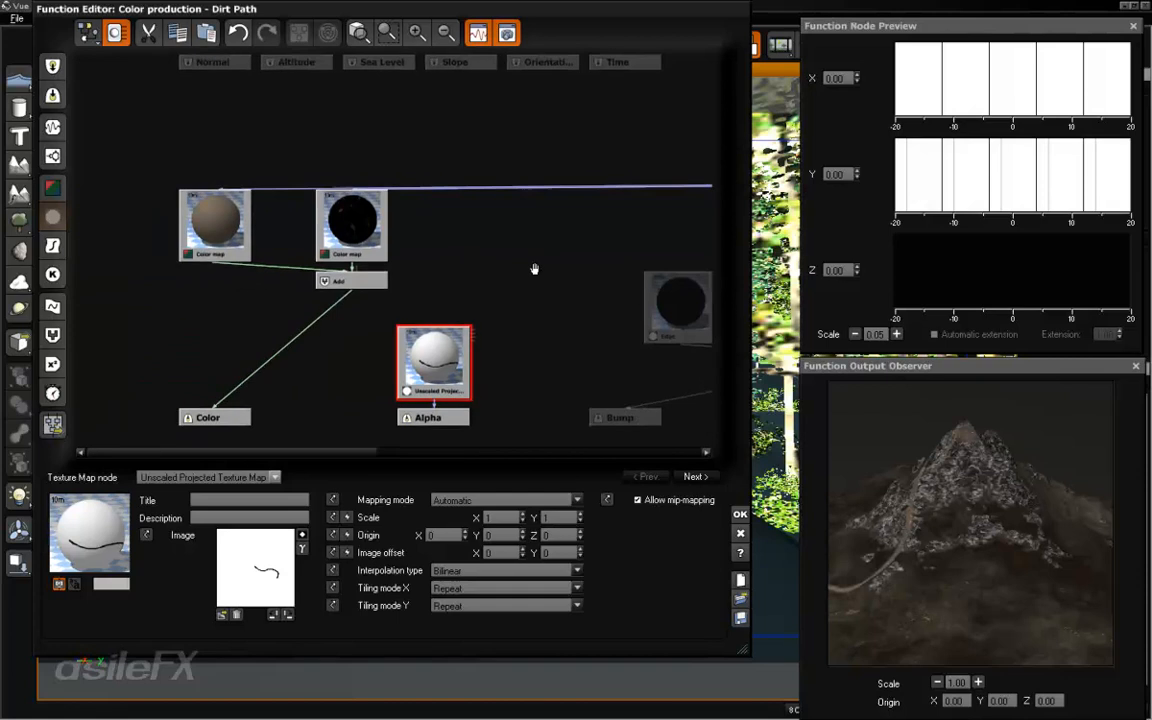
{"action": "left_click", "coordinate": [190, 214]}
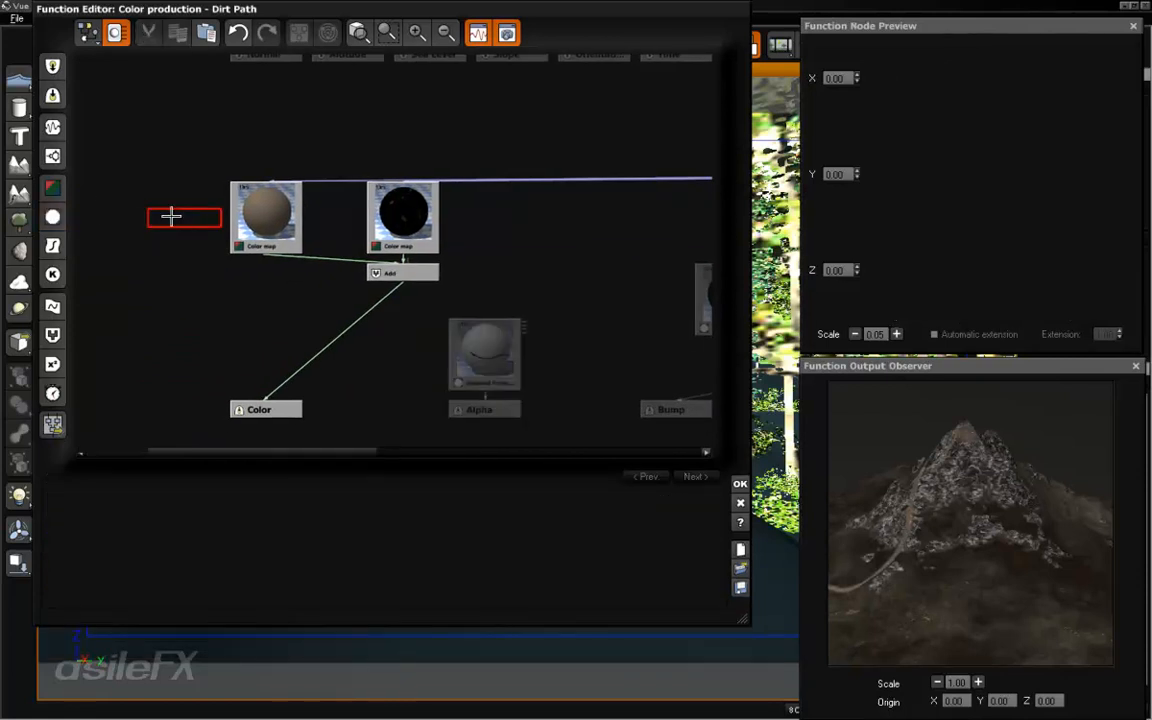
{"action": "left_click", "coordinate": [53, 156]}
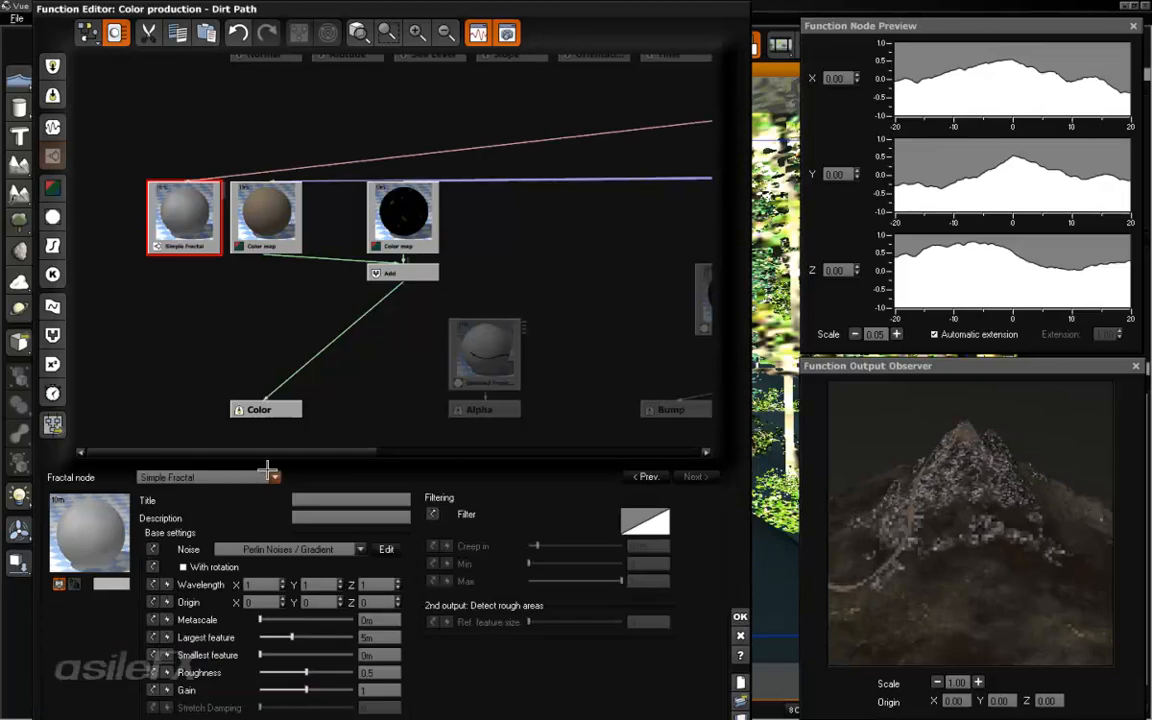
{"action": "left_click", "coordinate": [272, 477]}
{"action": "left_click", "coordinate": [237, 530]}
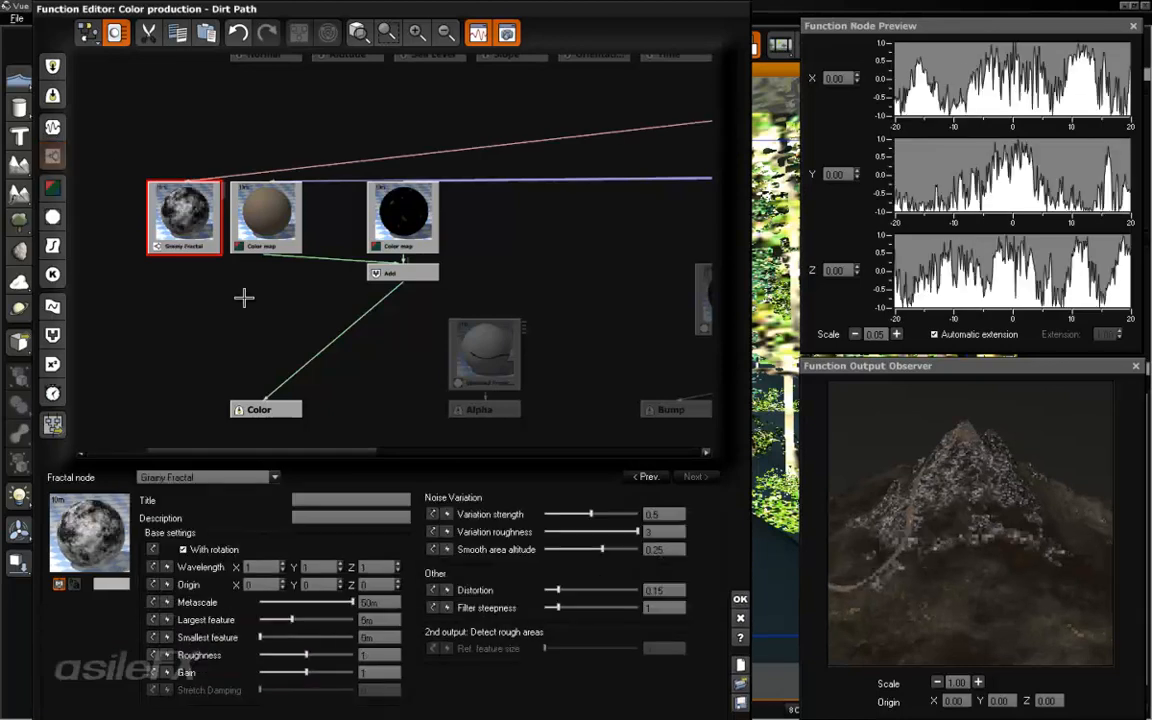
{"action": "left_click_drag", "start_coordinate": [178, 190], "coordinate": [510, 158]}
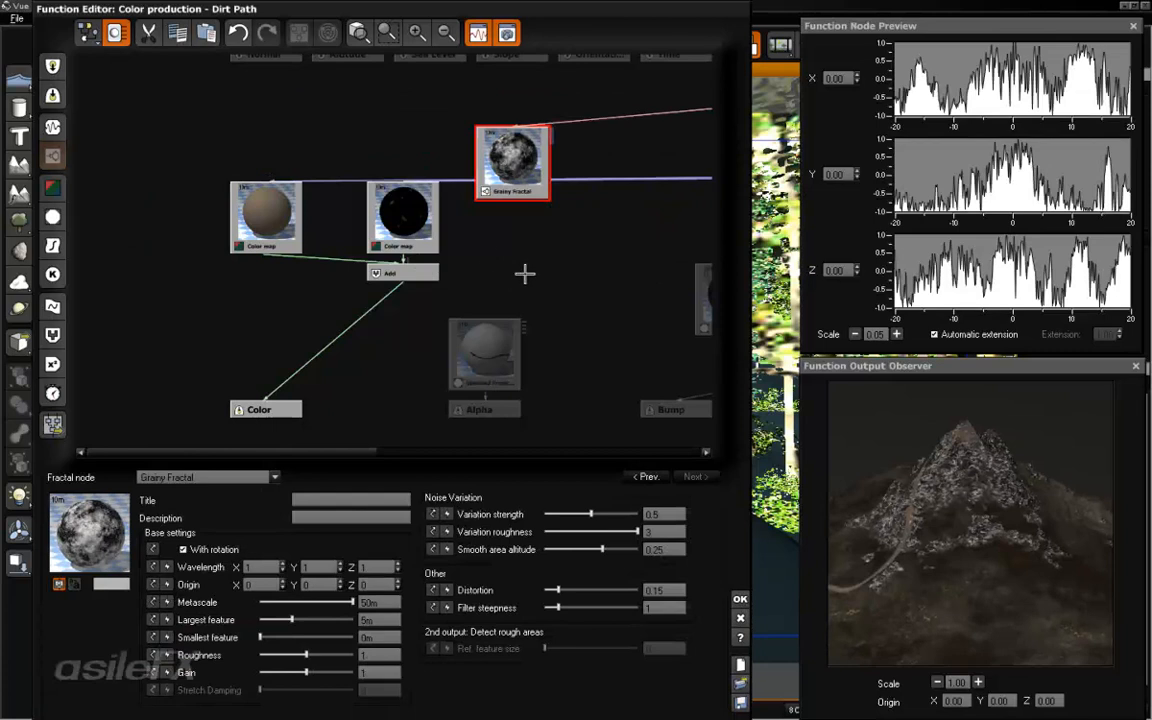
Add a color map node below the Grainy Fractal, clear of the neighbouring nodes.
{"action": "left_click", "coordinate": [525, 273]}
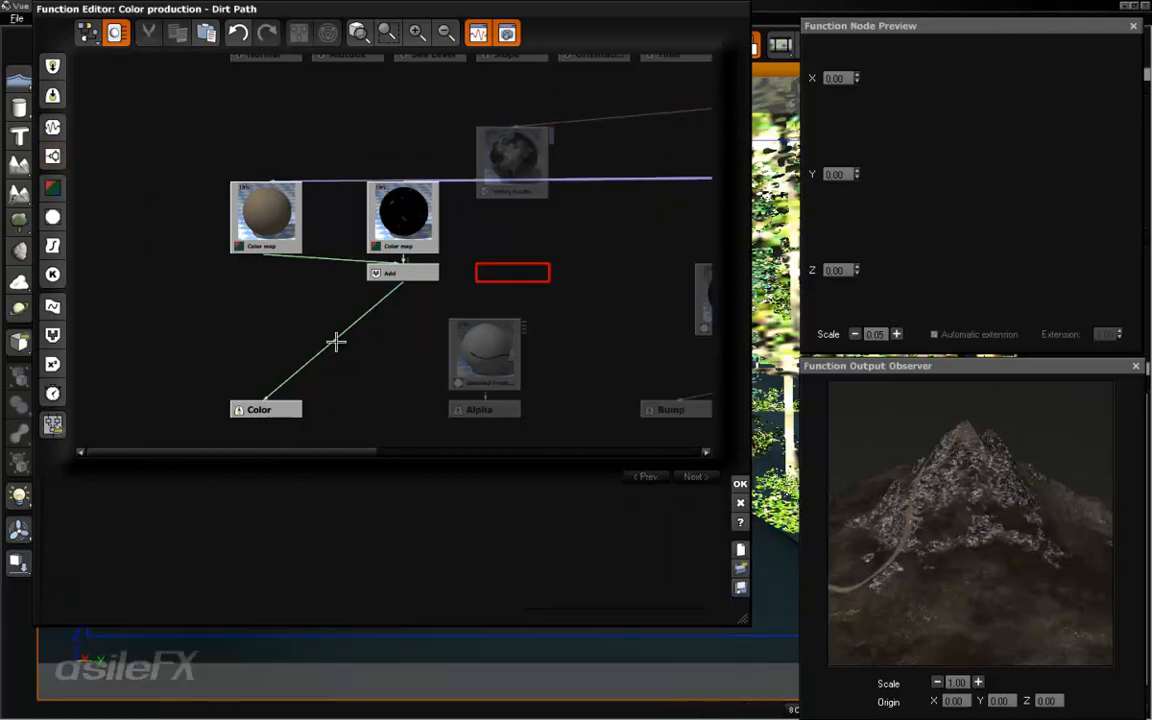
{"action": "left_click", "coordinate": [60, 218]}
{"action": "key", "text": "Delete"}
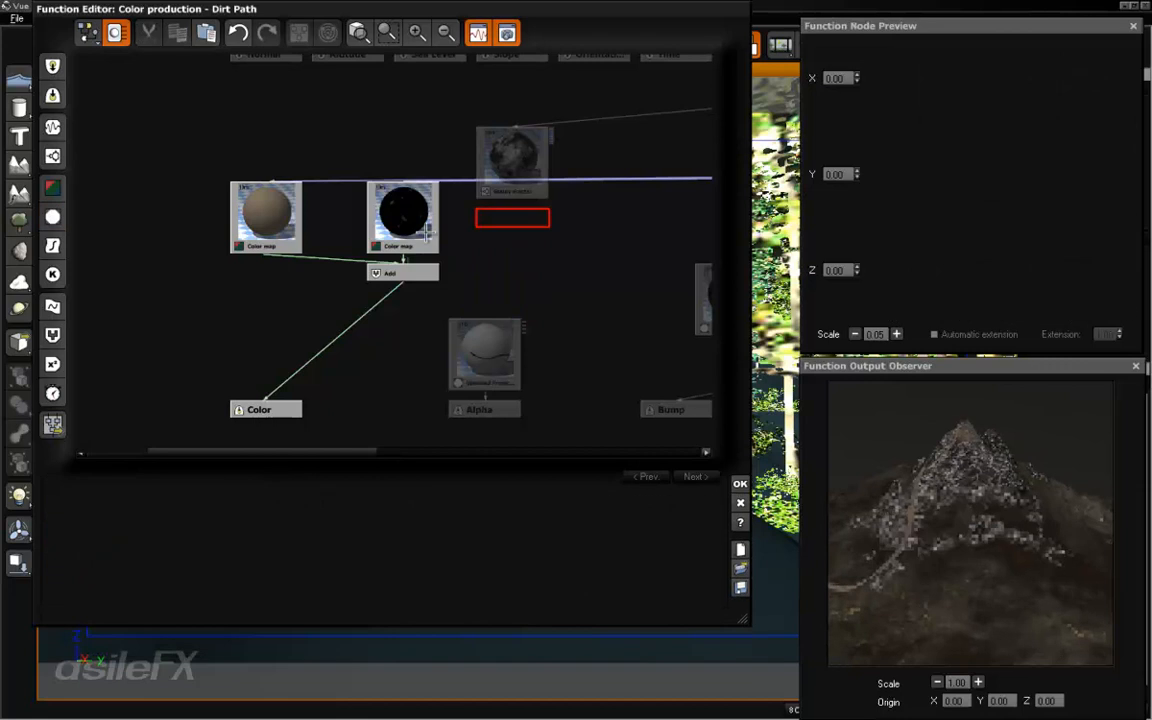
{"action": "left_click", "coordinate": [52, 187]}
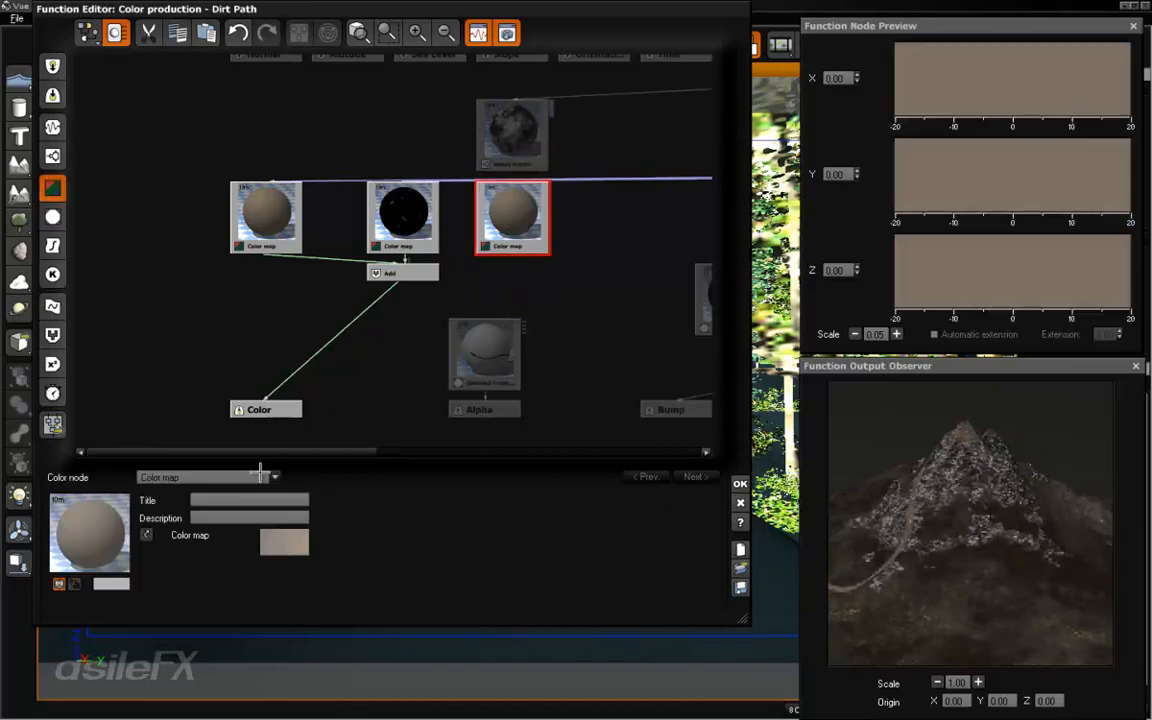
{"action": "left_click_drag", "start_coordinate": [502, 232], "coordinate": [557, 259]}
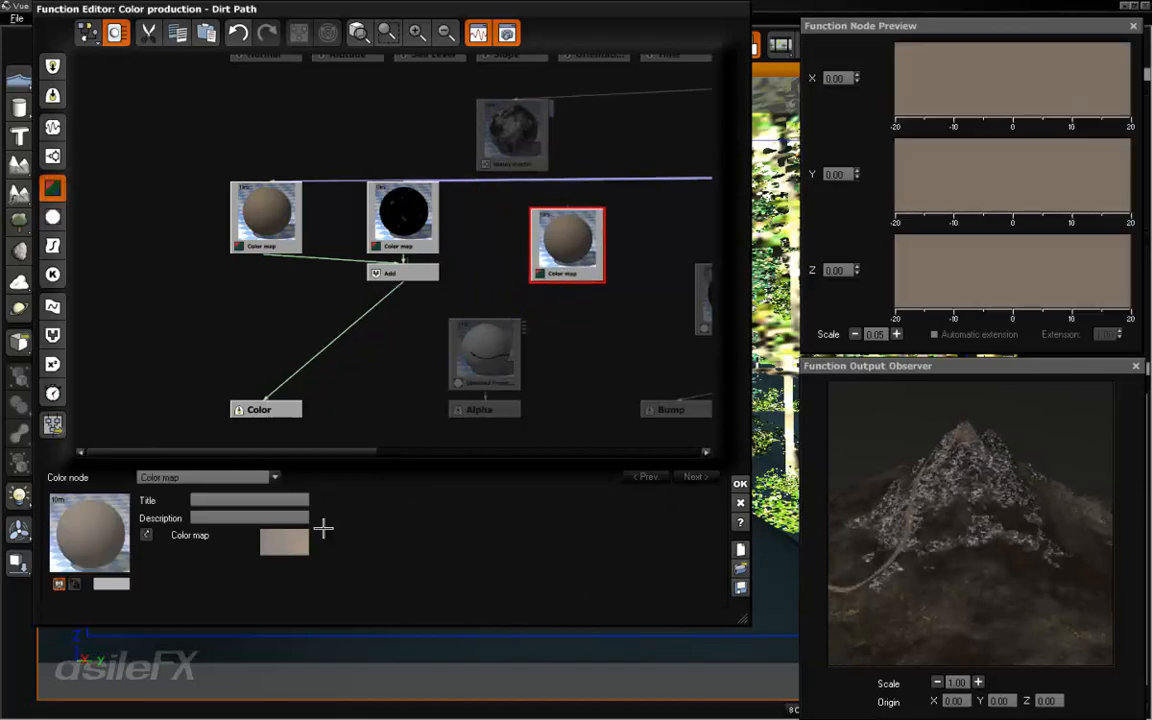
Load the Black and white color map from the Rocks and Grass collection into the new color map node.
{"action": "left_click", "coordinate": [284, 541]}
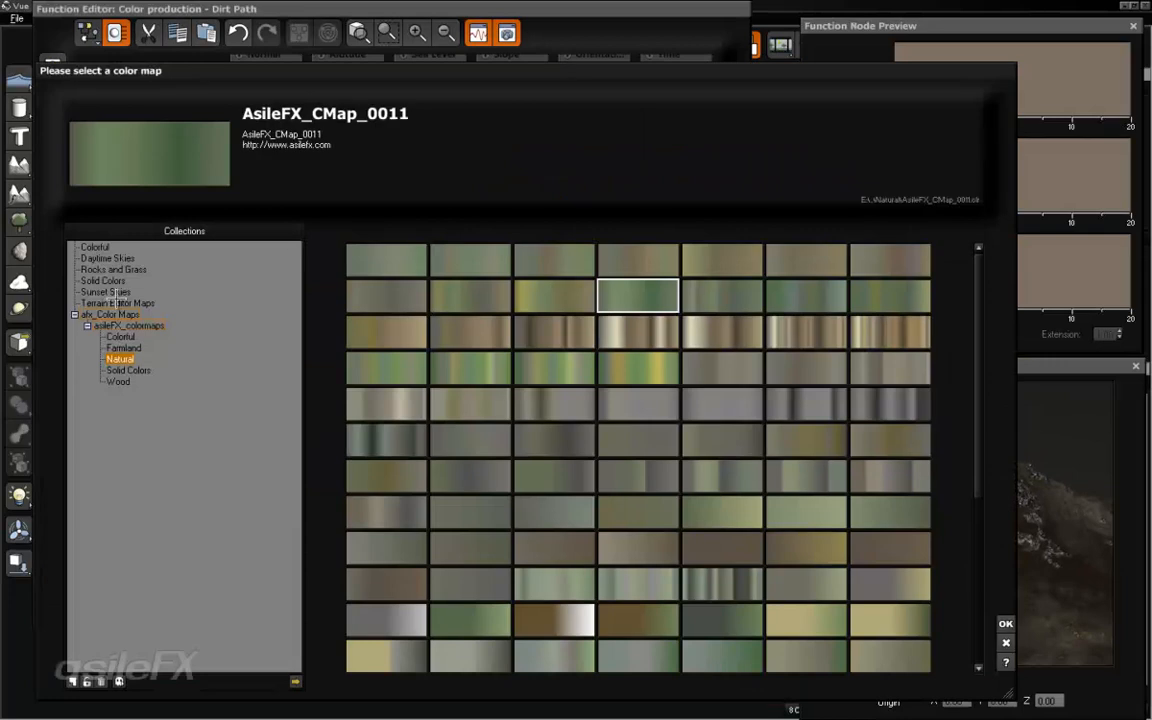
{"action": "left_click", "coordinate": [117, 302]}
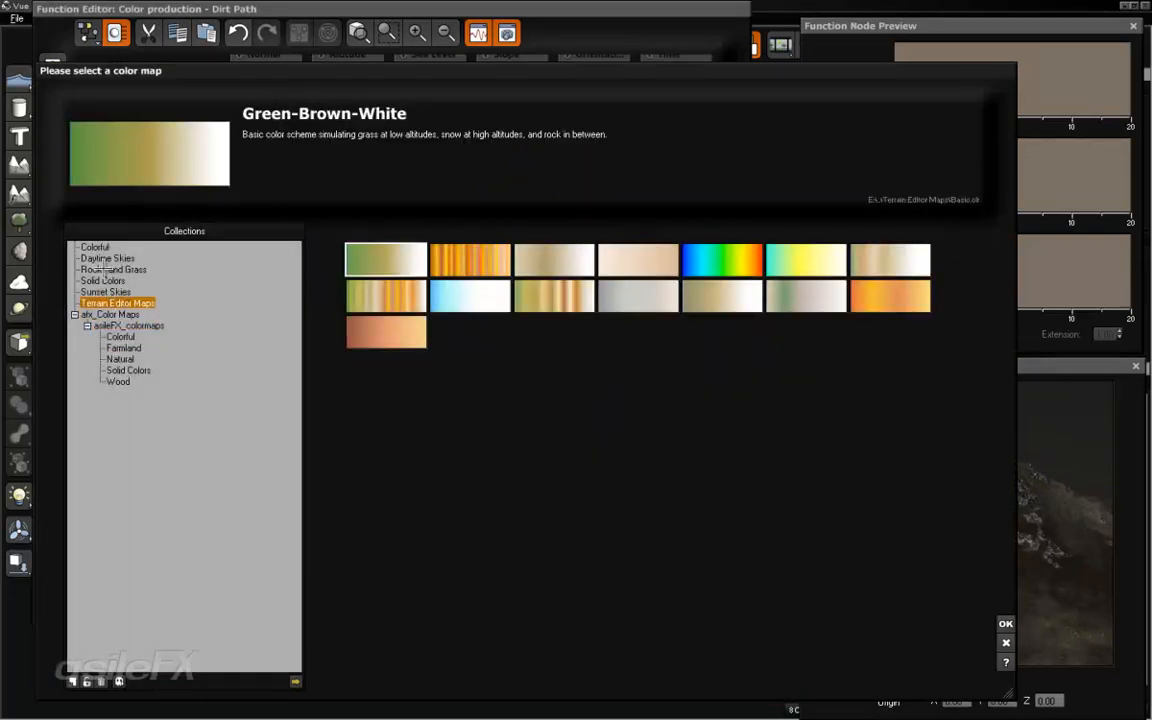
{"action": "left_click", "coordinate": [105, 269]}
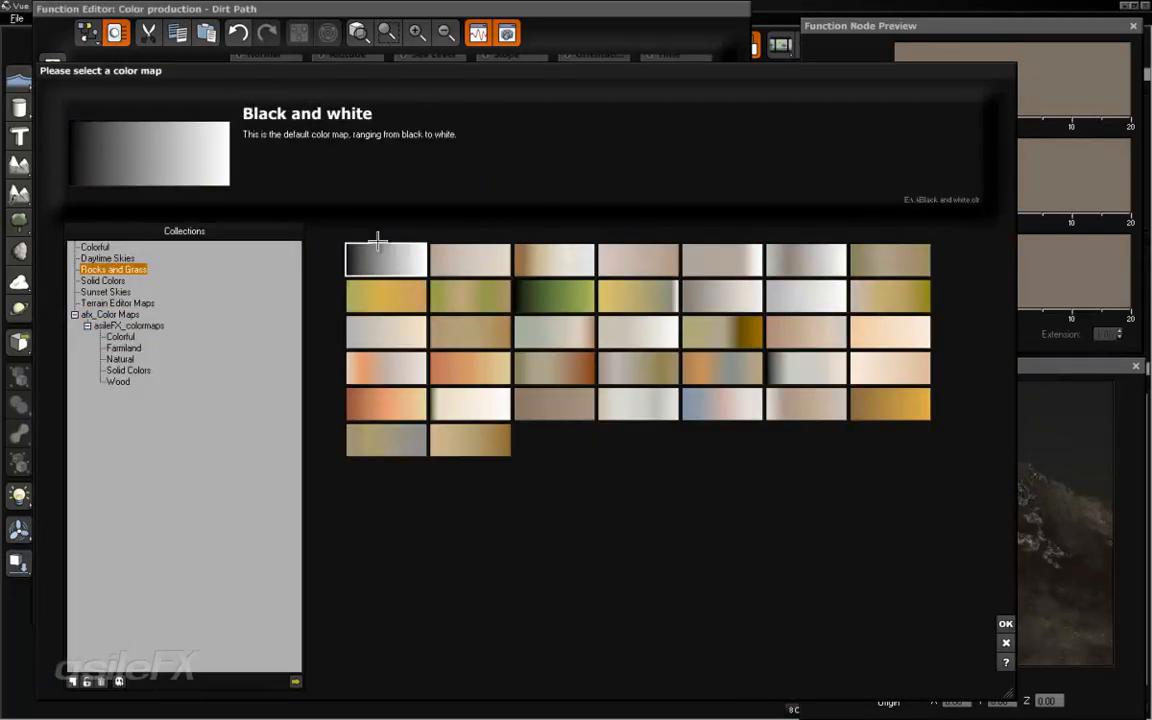
{"action": "left_click", "coordinate": [1006, 623]}
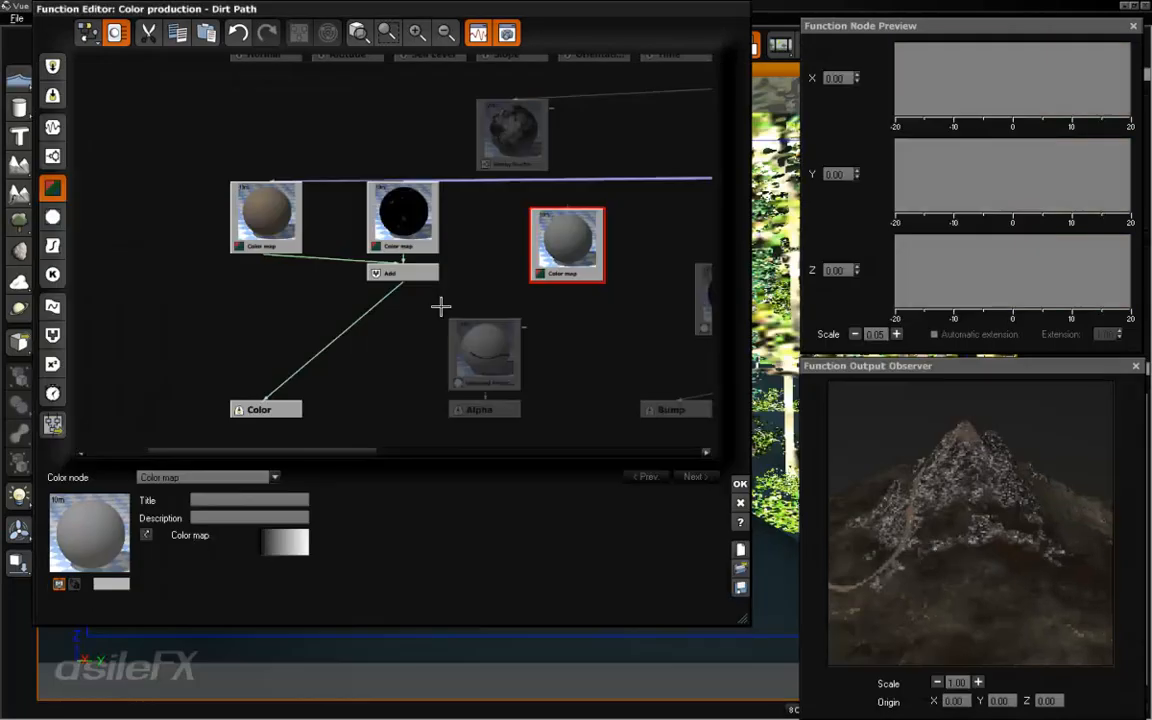
Examine the black-to-white gradient of the new color map node in the Color Map Editor.
{"action": "right_click", "coordinate": [284, 545]}
{"action": "left_click", "coordinate": [306, 552]}
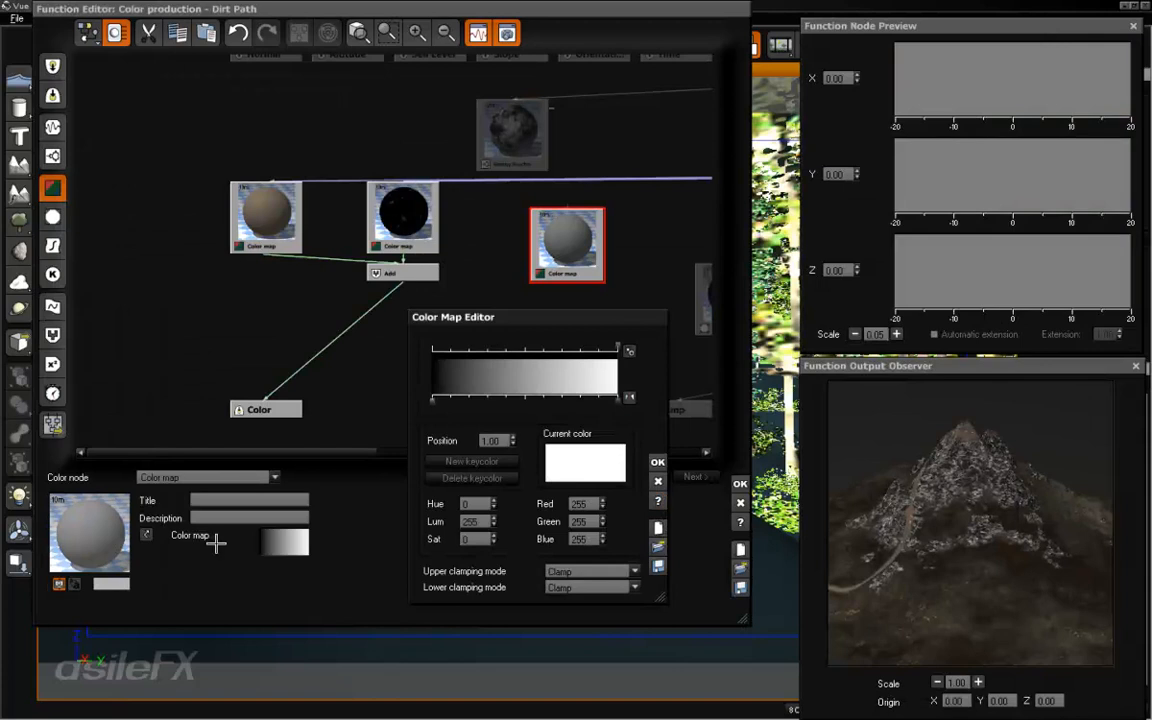
{"action": "left_click", "coordinate": [657, 461]}
{"action": "right_click", "coordinate": [283, 540]}
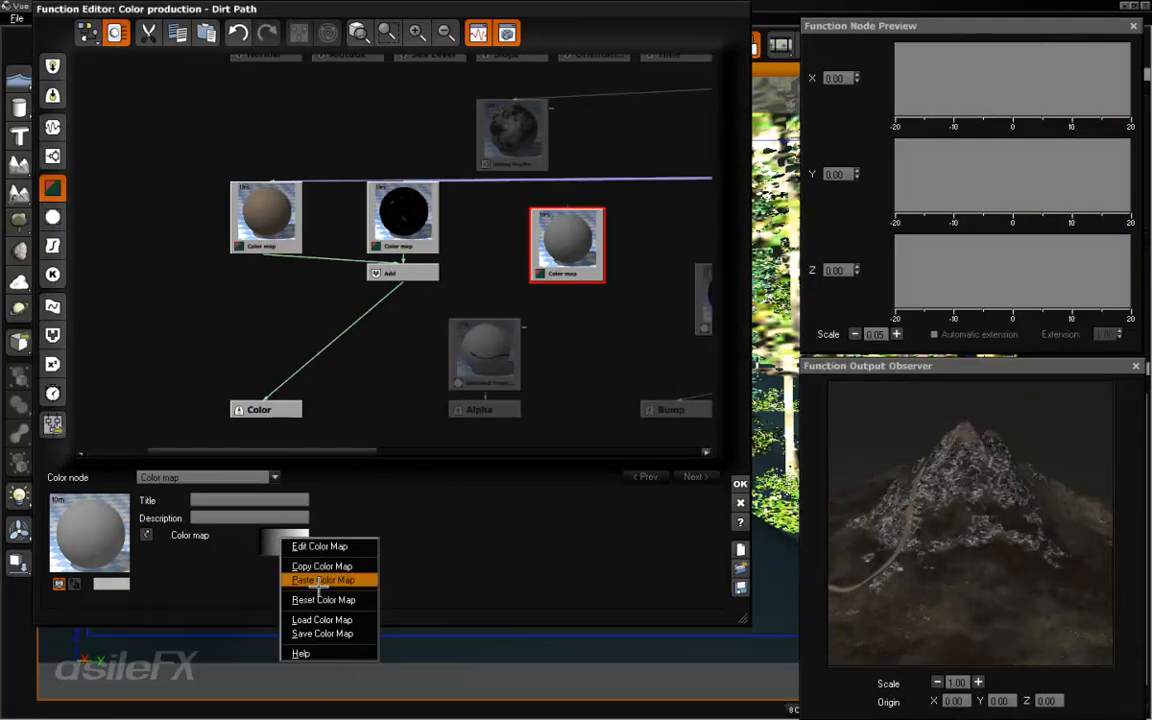
{"action": "left_click", "coordinate": [305, 546]}
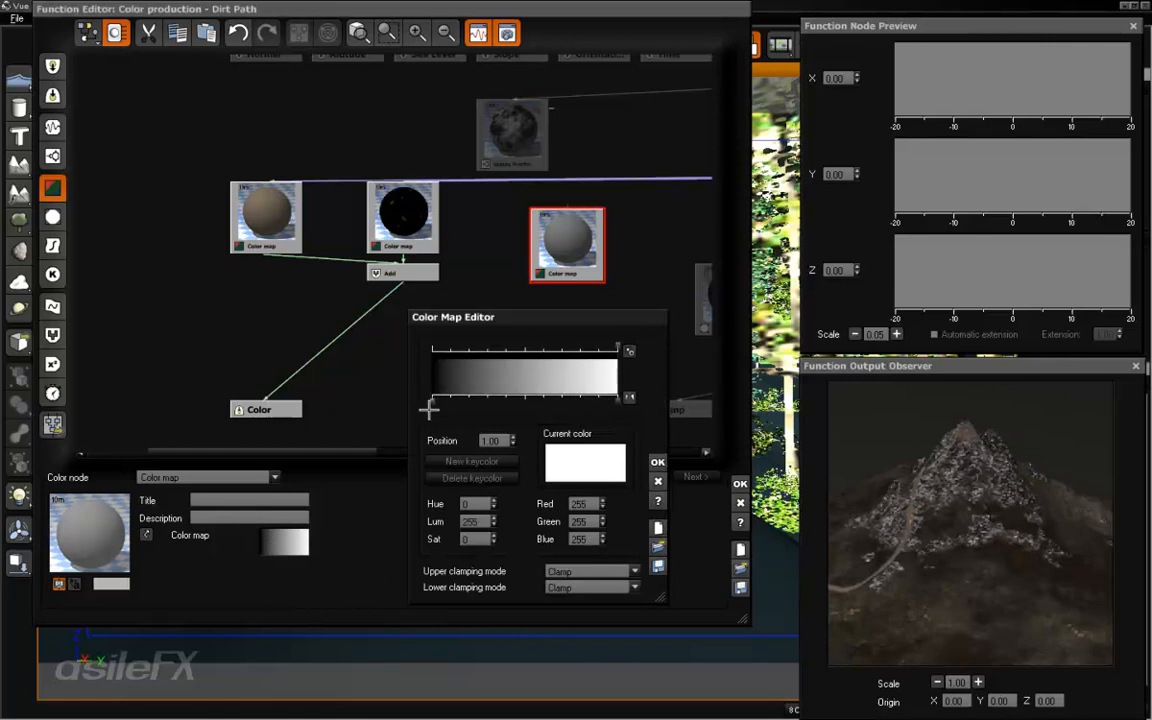
{"action": "left_click", "coordinate": [657, 463]}
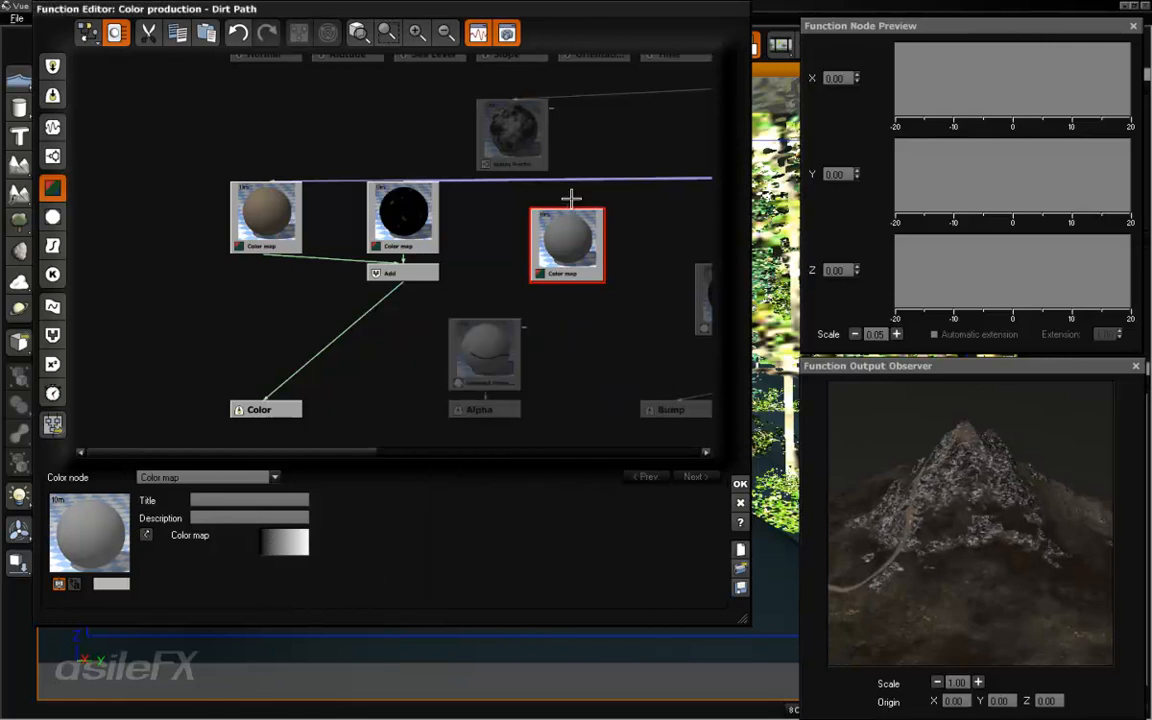
Feed the Grainy Fractal's Altitude output into the new color map, and move the color nodes higher to free space below them.
{"action": "left_click_drag", "start_coordinate": [567, 216], "coordinate": [512, 171]}
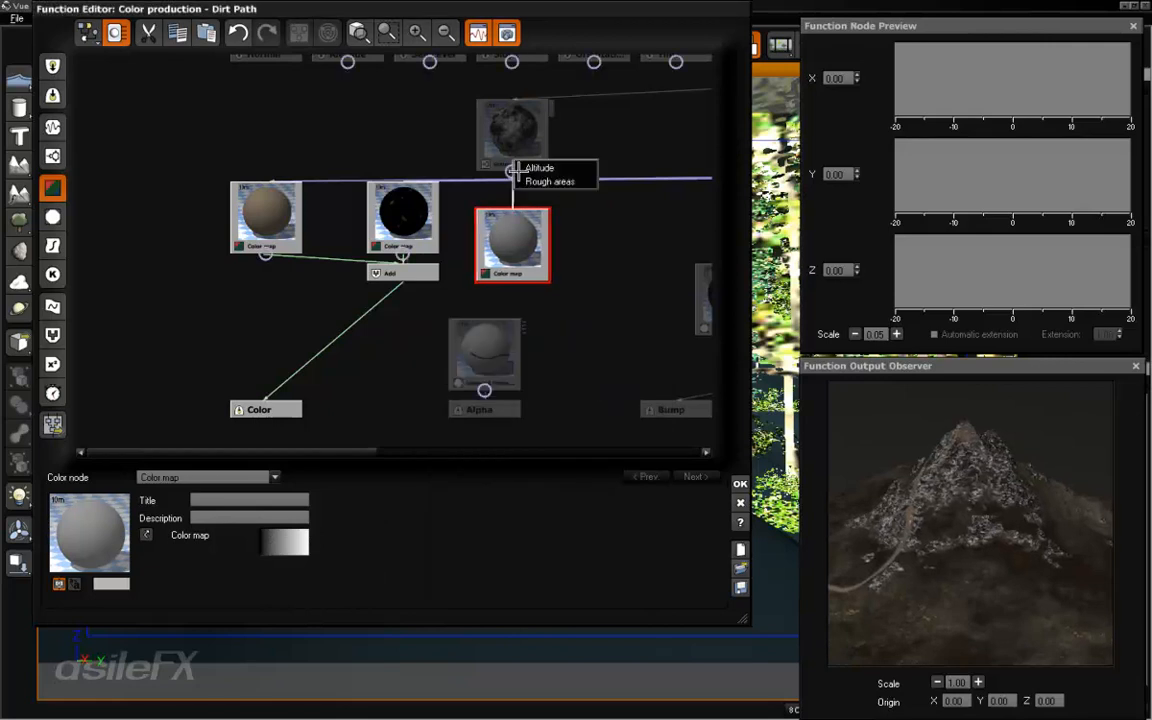
{"action": "left_click", "coordinate": [539, 167]}
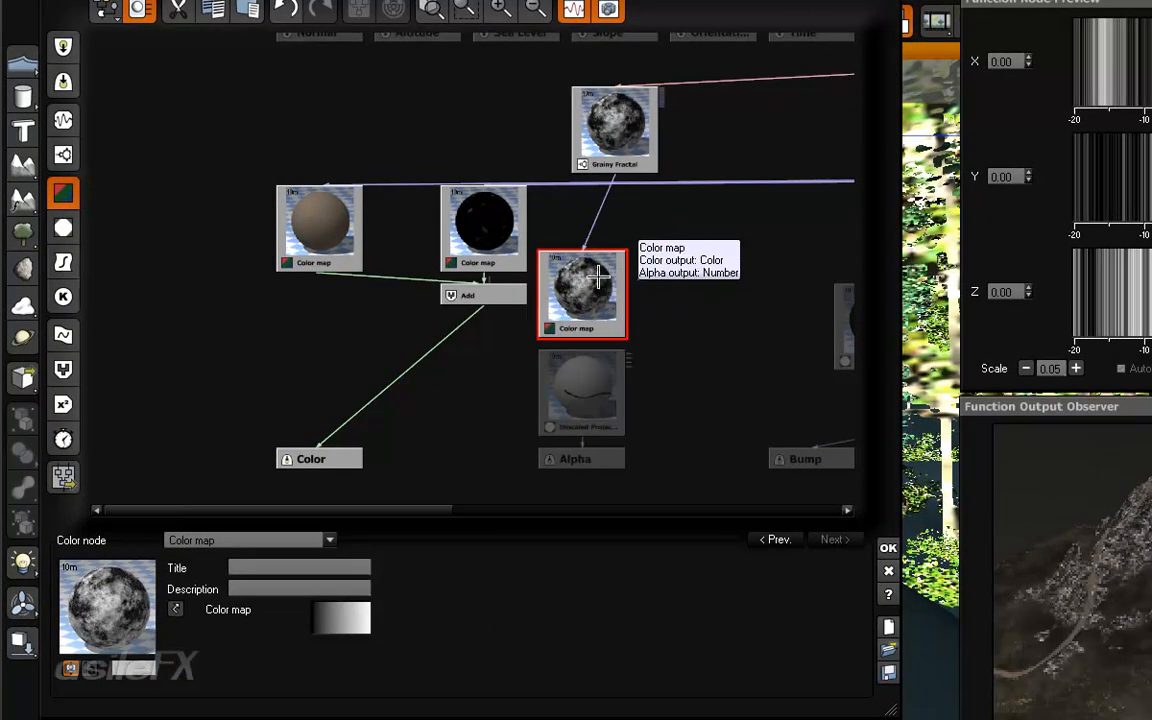
{"action": "left_click_drag", "start_coordinate": [482, 299], "coordinate": [480, 267]}
{"action": "left_click_drag", "start_coordinate": [590, 260], "coordinate": [621, 201]}
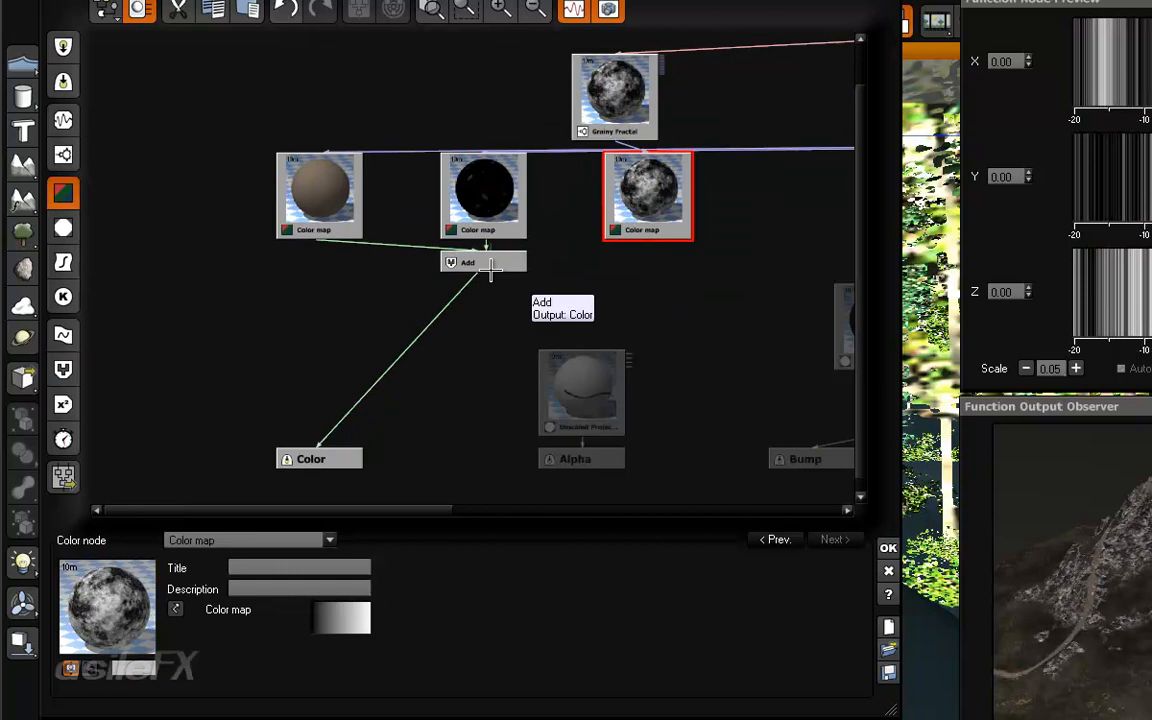
{"action": "left_click_drag", "start_coordinate": [490, 264], "coordinate": [490, 231]}
Add a Color combiner node and feed it the outputs of the Add node and the fractal-driven color map.
{"action": "left_click", "coordinate": [595, 283]}
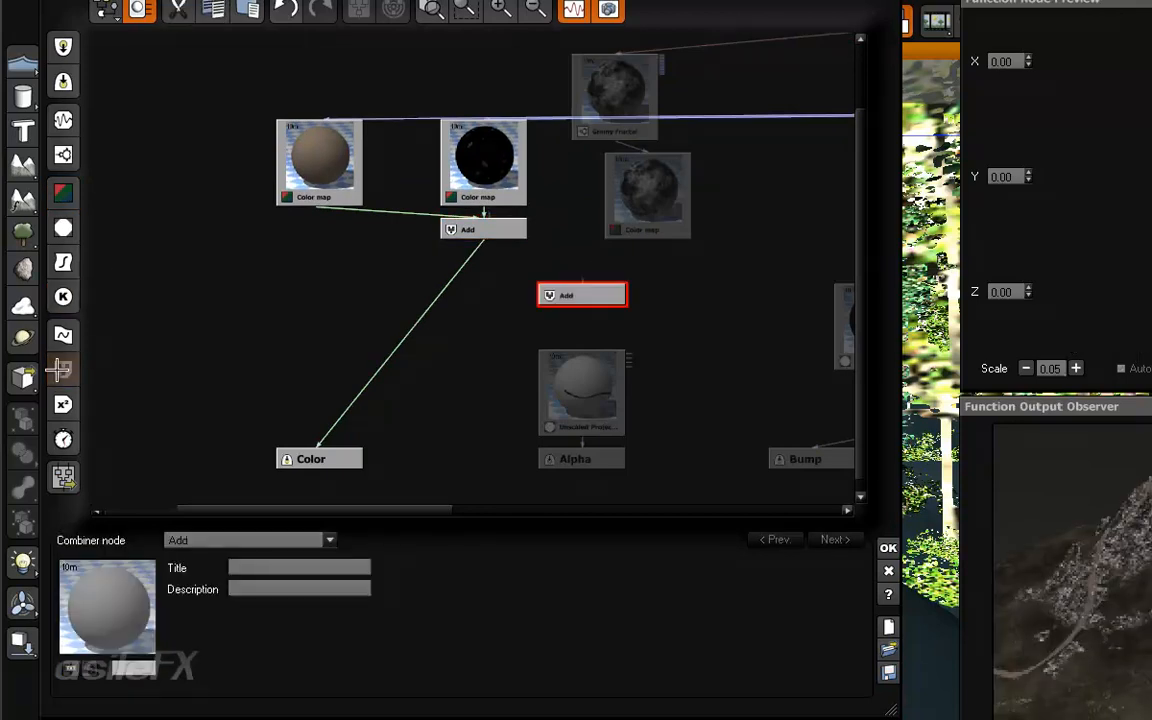
{"action": "left_click", "coordinate": [270, 540]}
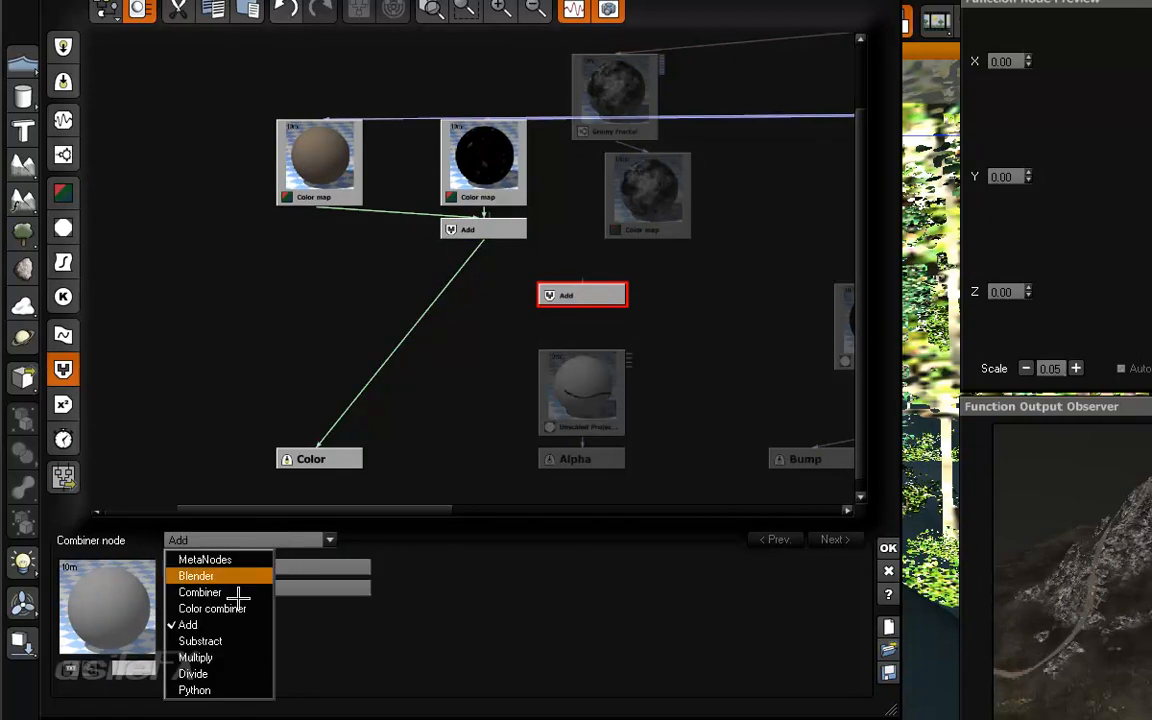
{"action": "left_click", "coordinate": [236, 607]}
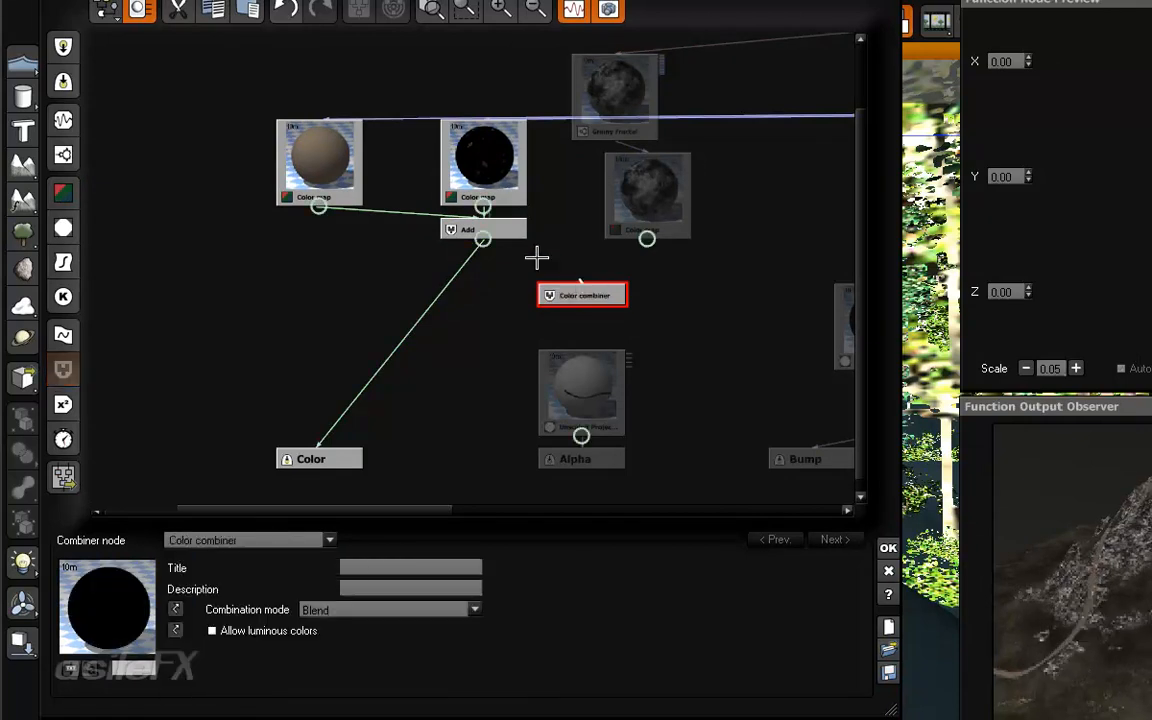
{"action": "left_click_drag", "start_coordinate": [484, 238], "coordinate": [619, 284]}
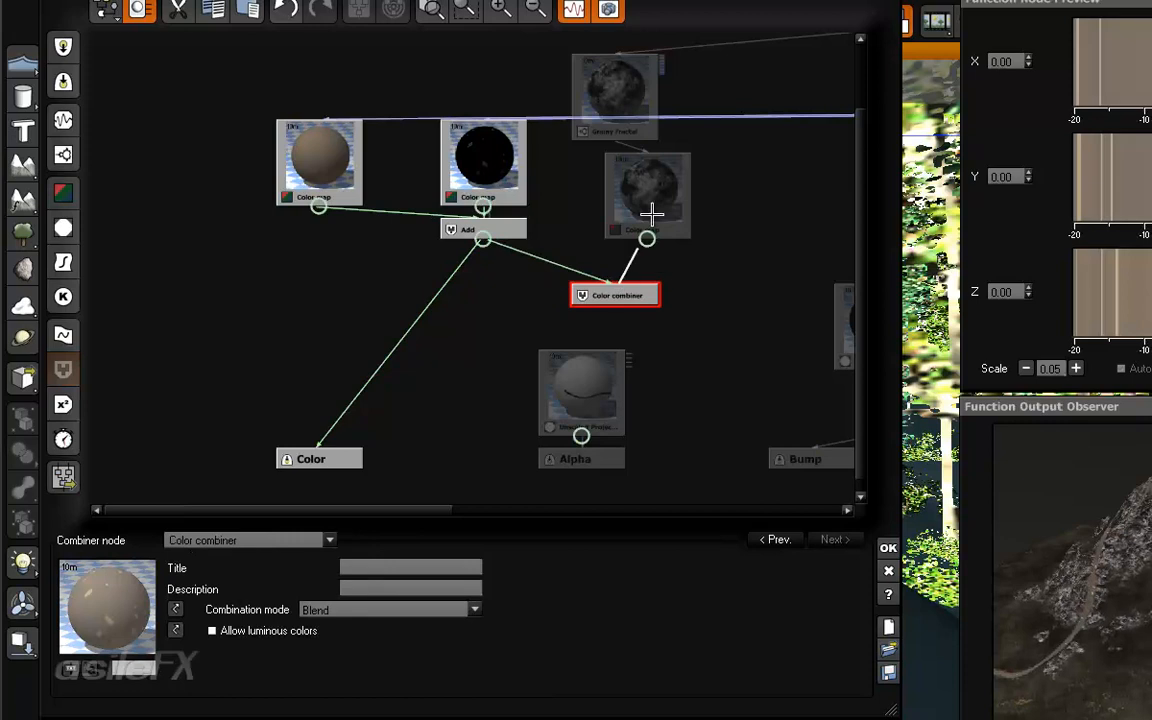
{"action": "left_click_drag", "start_coordinate": [645, 237], "coordinate": [648, 257]}
{"action": "left_click_drag", "start_coordinate": [615, 295], "coordinate": [615, 262]}
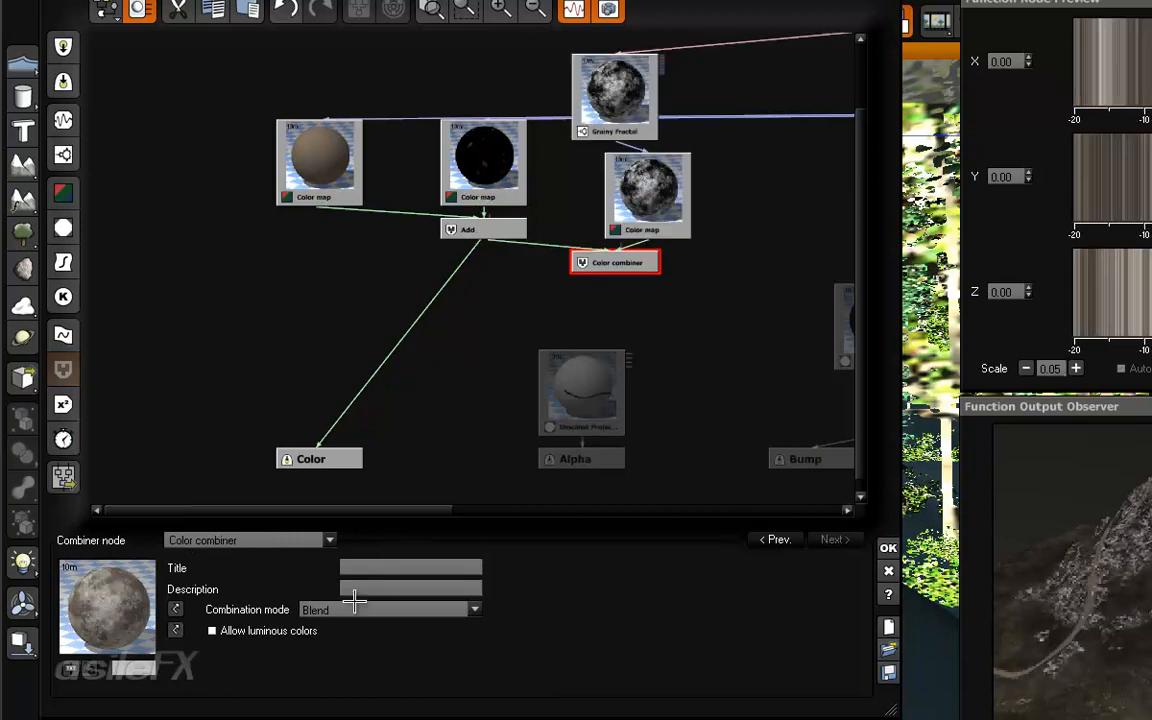
Set the Color combiner's combination mode to Multiply and center the node between its two inputs.
{"action": "left_click", "coordinate": [395, 609]}
{"action": "left_click", "coordinate": [386, 379]}
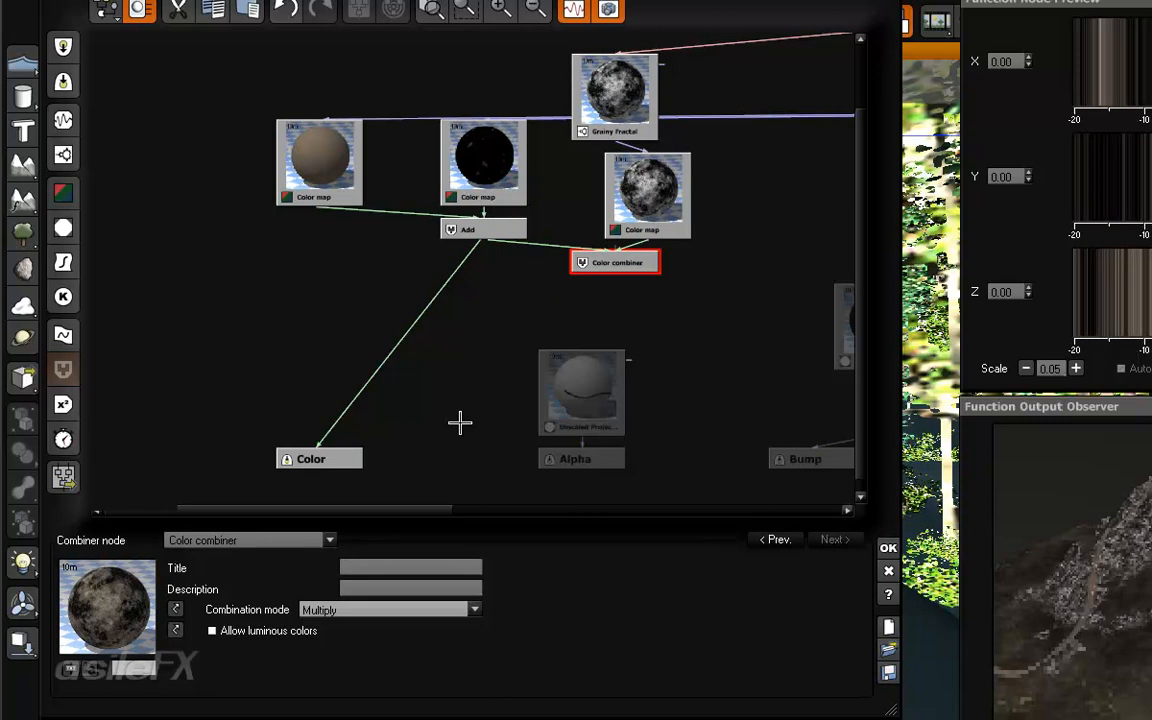
{"action": "left_click_drag", "start_coordinate": [644, 265], "coordinate": [612, 265]}
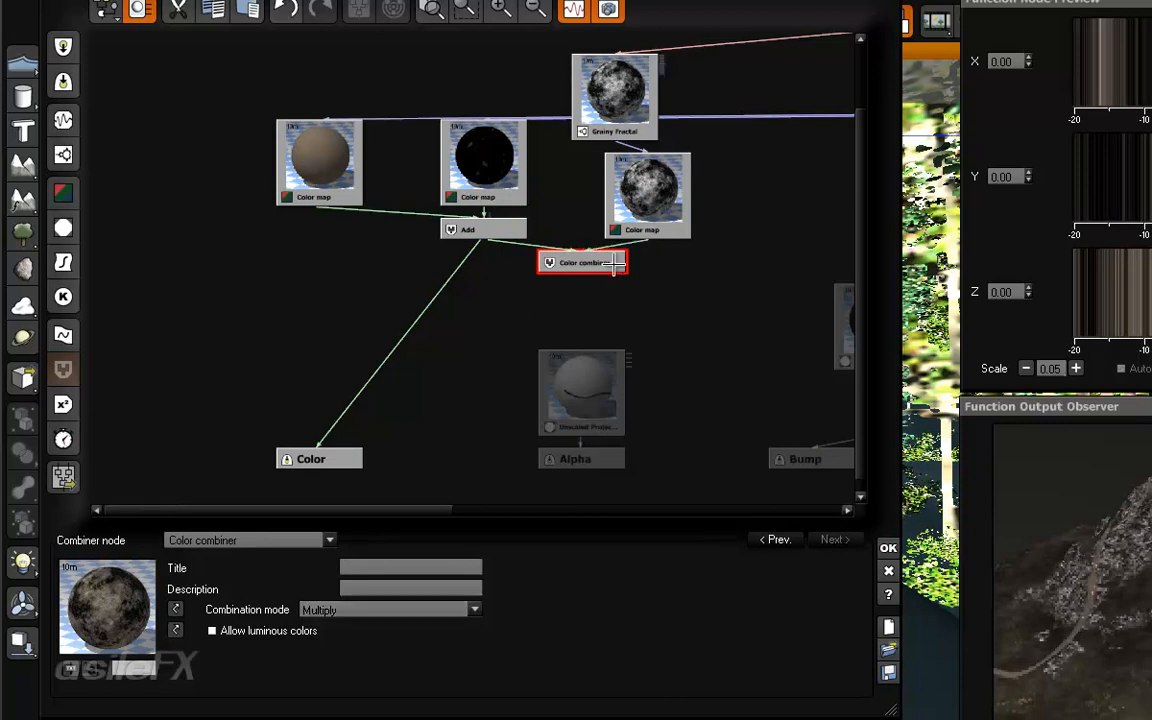
Add a combiner node below the Add node and change its type to Blender.
{"action": "left_click", "coordinate": [493, 322]}
{"action": "left_click", "coordinate": [63, 369]}
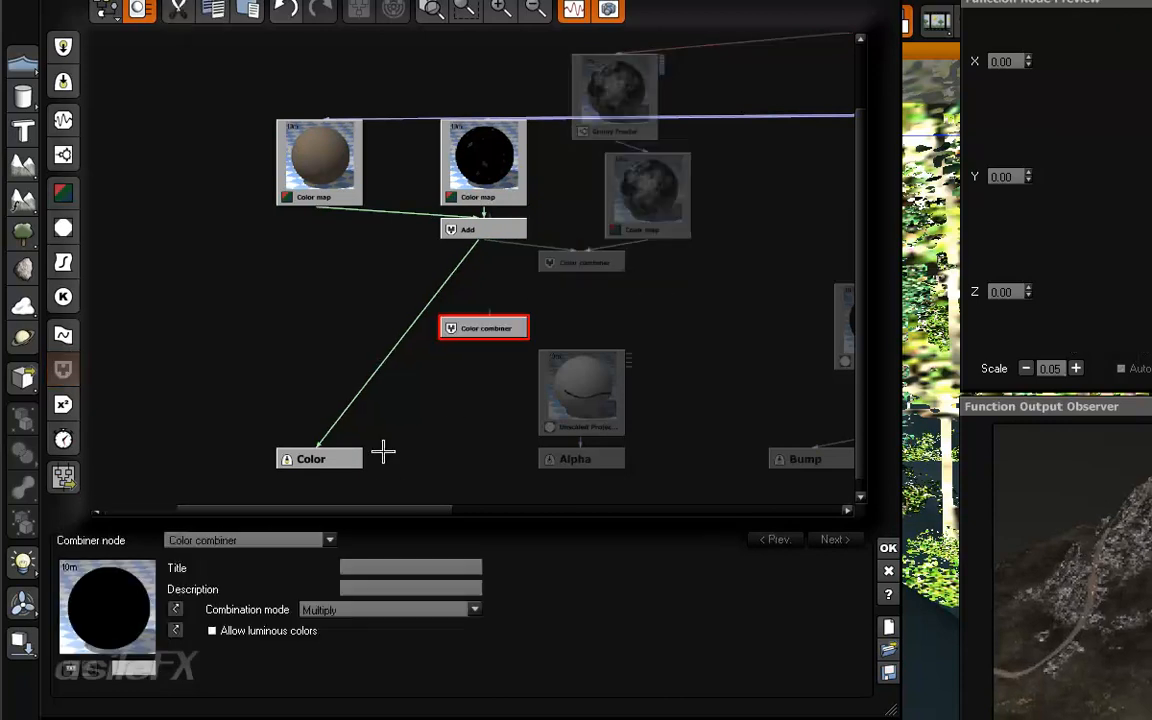
{"action": "left_click", "coordinate": [245, 540]}
{"action": "left_click", "coordinate": [196, 576]}
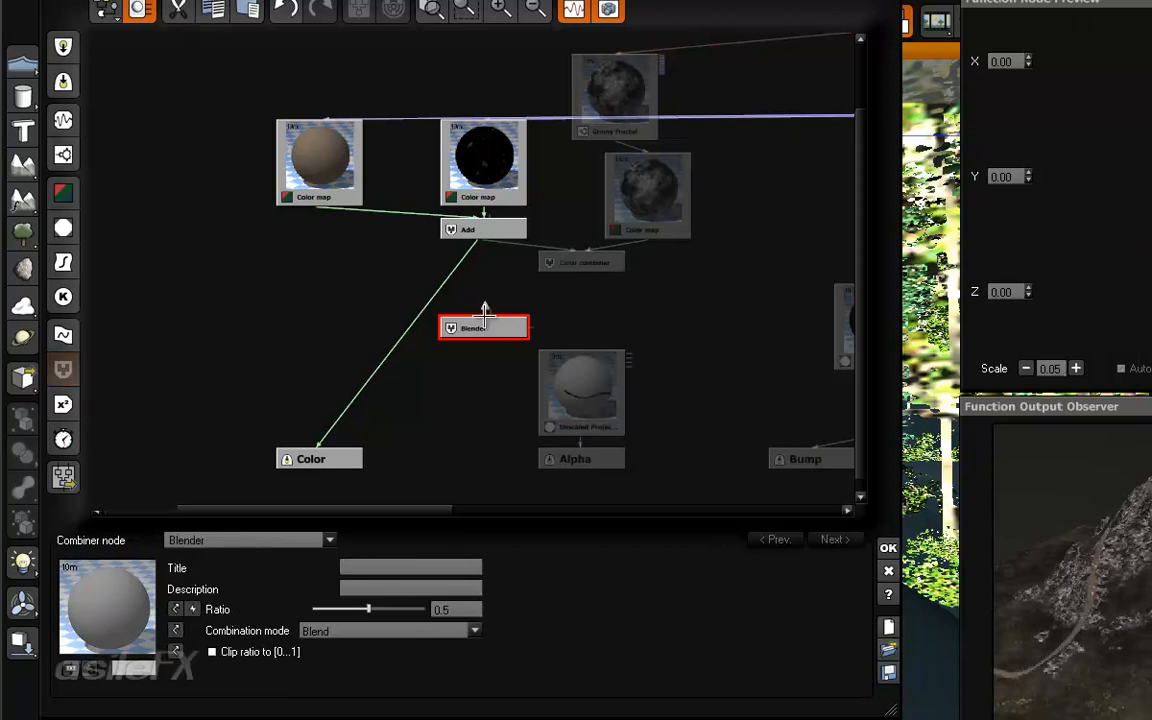
Feed the Add node and the Color combiner into the Blender, and route the Blender into the Color output.
{"action": "left_click_drag", "start_coordinate": [484, 305], "coordinate": [483, 238]}
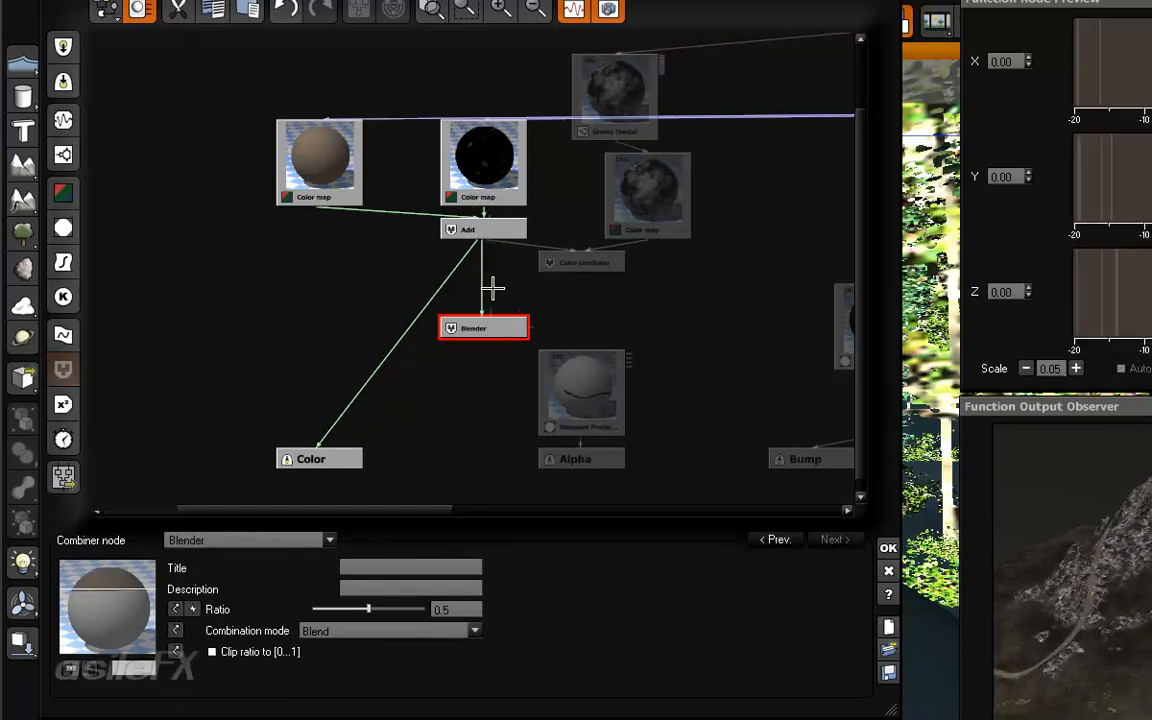
{"action": "left_click_drag", "start_coordinate": [492, 306], "coordinate": [583, 266]}
{"action": "left_click_drag", "start_coordinate": [502, 337], "coordinate": [518, 299]}
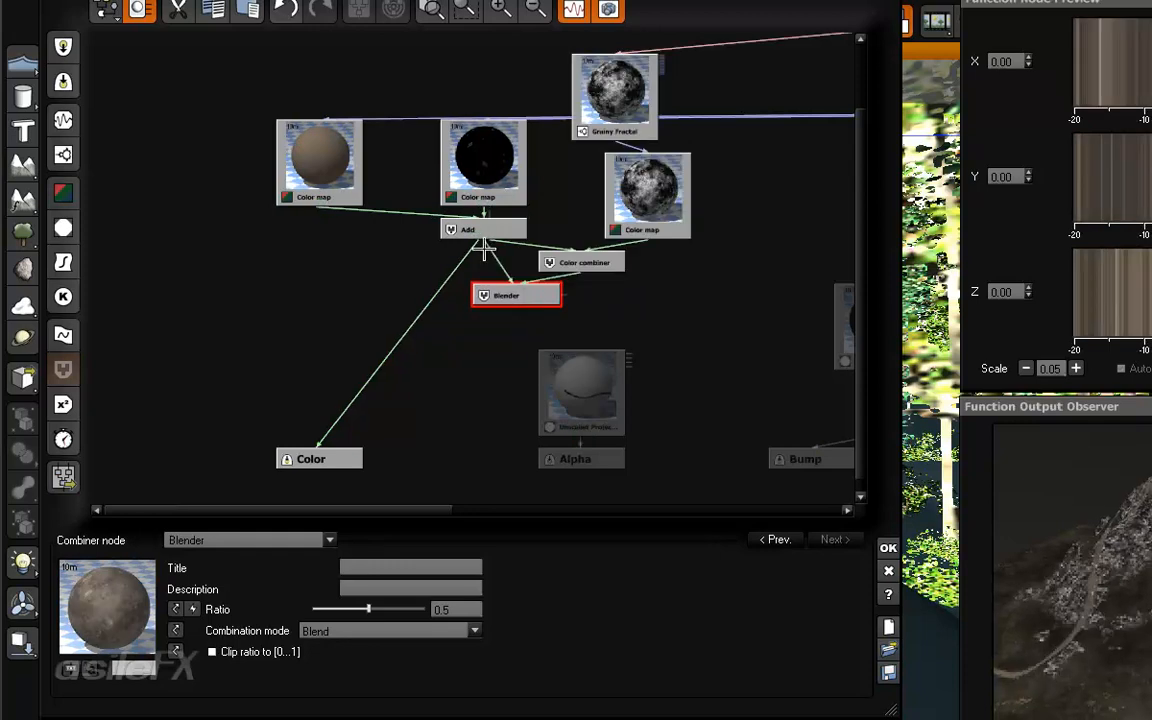
{"action": "left_click_drag", "start_coordinate": [476, 248], "coordinate": [535, 296]}
{"action": "left_click_drag", "start_coordinate": [526, 295], "coordinate": [395, 360]}
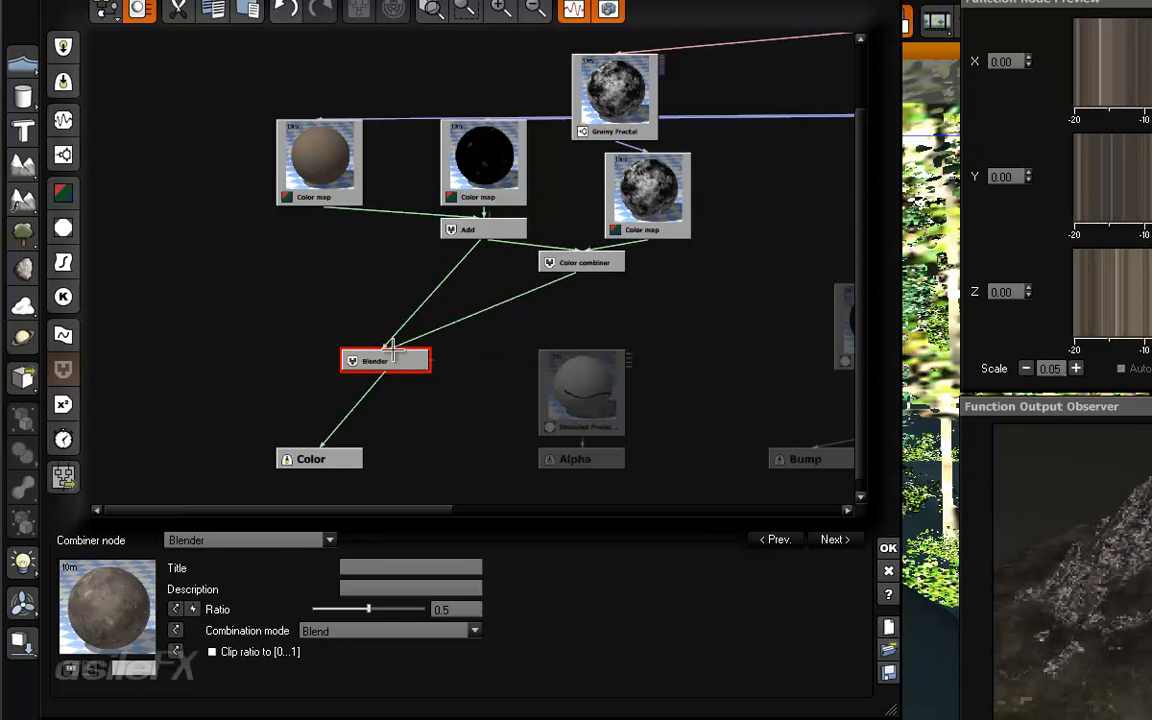
Try the Subtract combination mode on the Blender, and settle on Multiply.
{"action": "mouse_move", "coordinate": [368, 609]}
{"action": "left_mouse_down"}
{"action": "mouse_move", "coordinate": [408, 609]}
{"action": "mouse_move", "coordinate": [337, 609]}
{"action": "mouse_move", "coordinate": [396, 609]}
{"action": "mouse_move", "coordinate": [371, 609]}
{"action": "left_mouse_up"}
{"action": "left_click", "coordinate": [385, 631]}
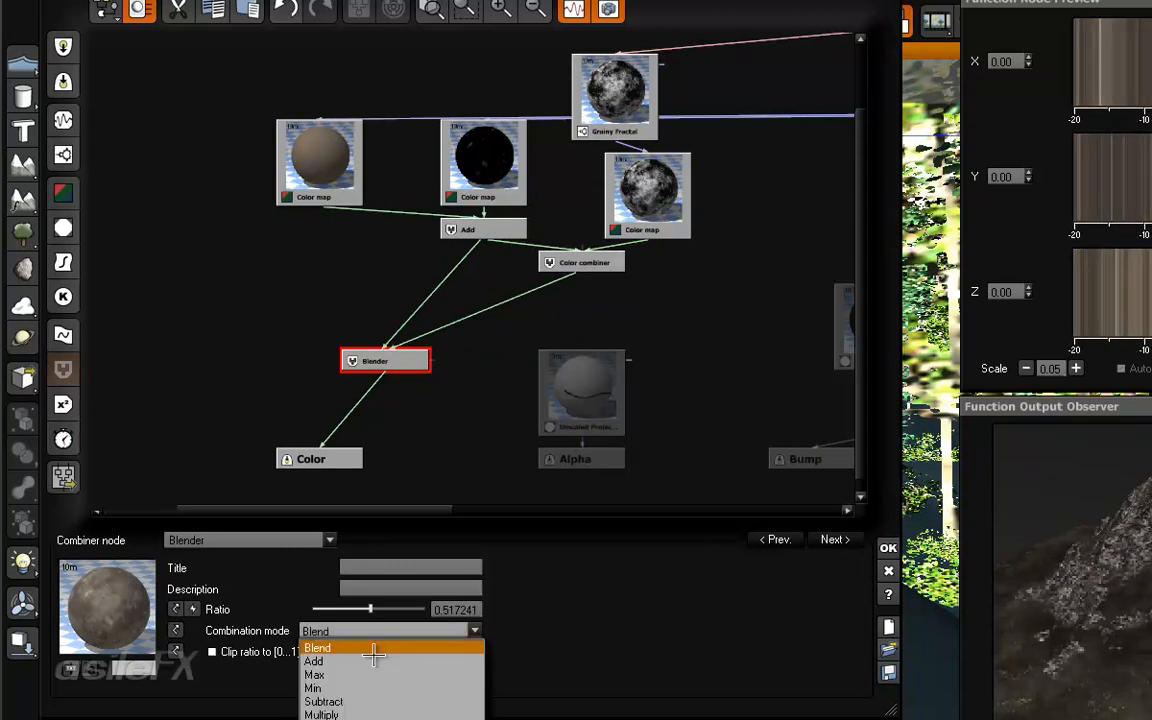
{"action": "left_click", "coordinate": [386, 697]}
{"action": "left_click", "coordinate": [370, 631]}
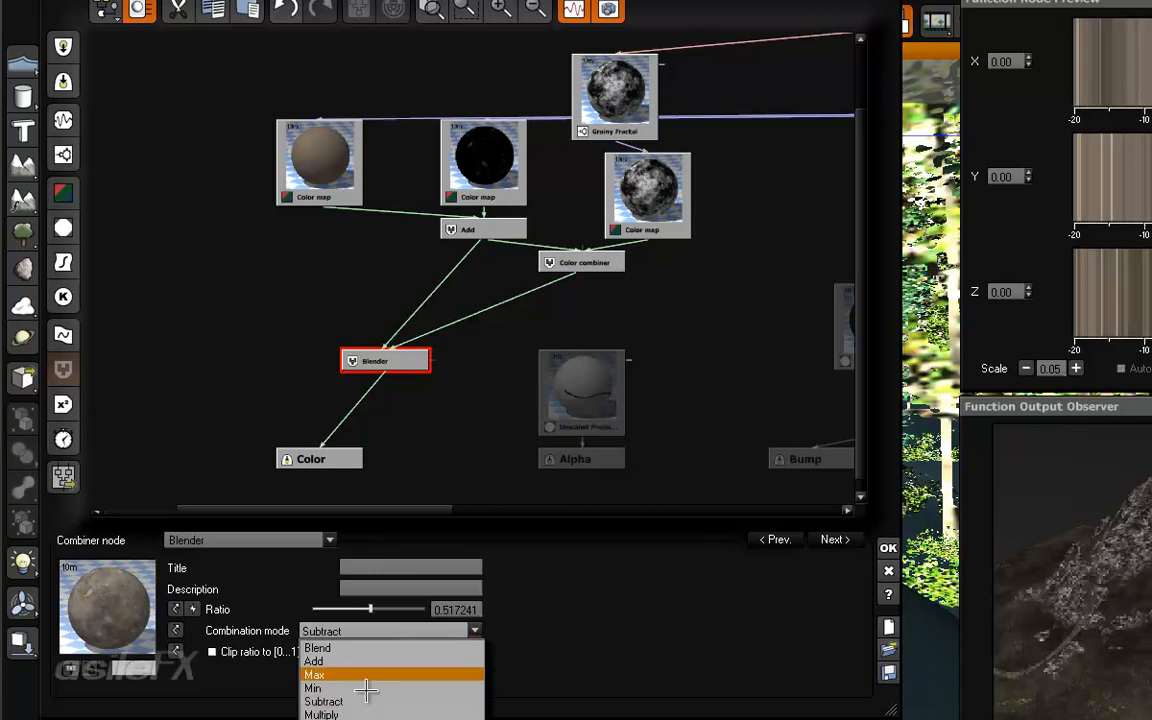
{"action": "left_click", "coordinate": [368, 710]}
Set the Blender's ratio to 0.65.
{"action": "left_click_drag", "start_coordinate": [376, 609], "coordinate": [427, 612]}
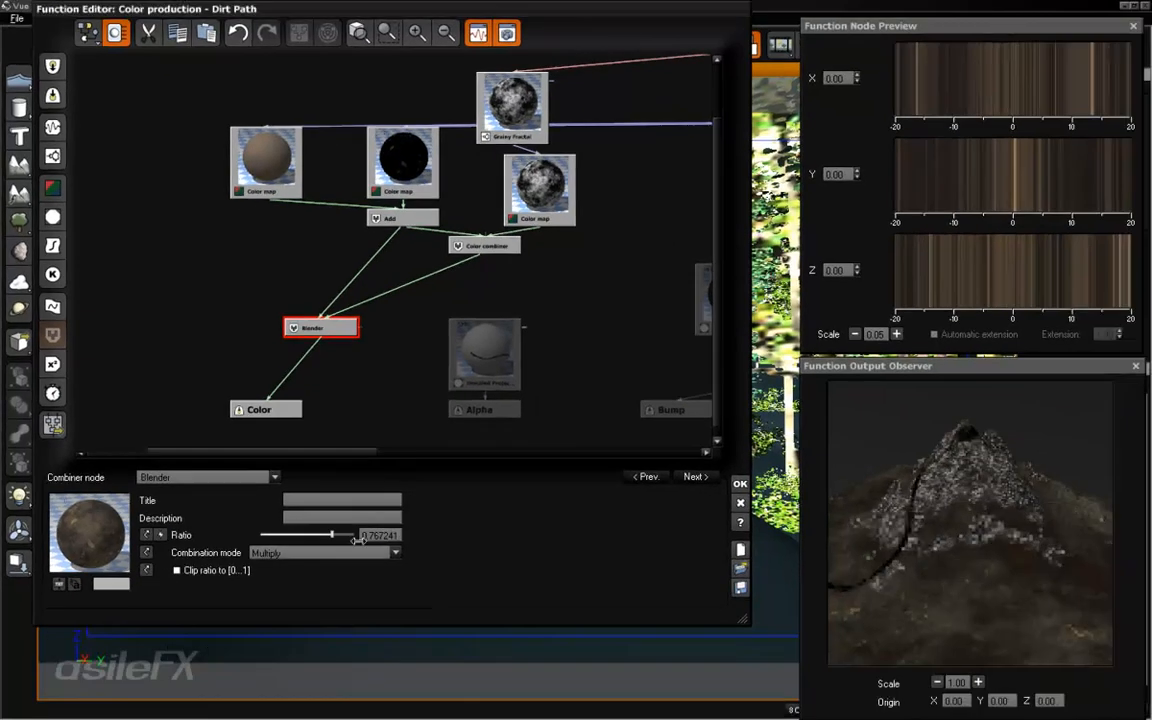
{"action": "double_click", "coordinate": [378, 539]}
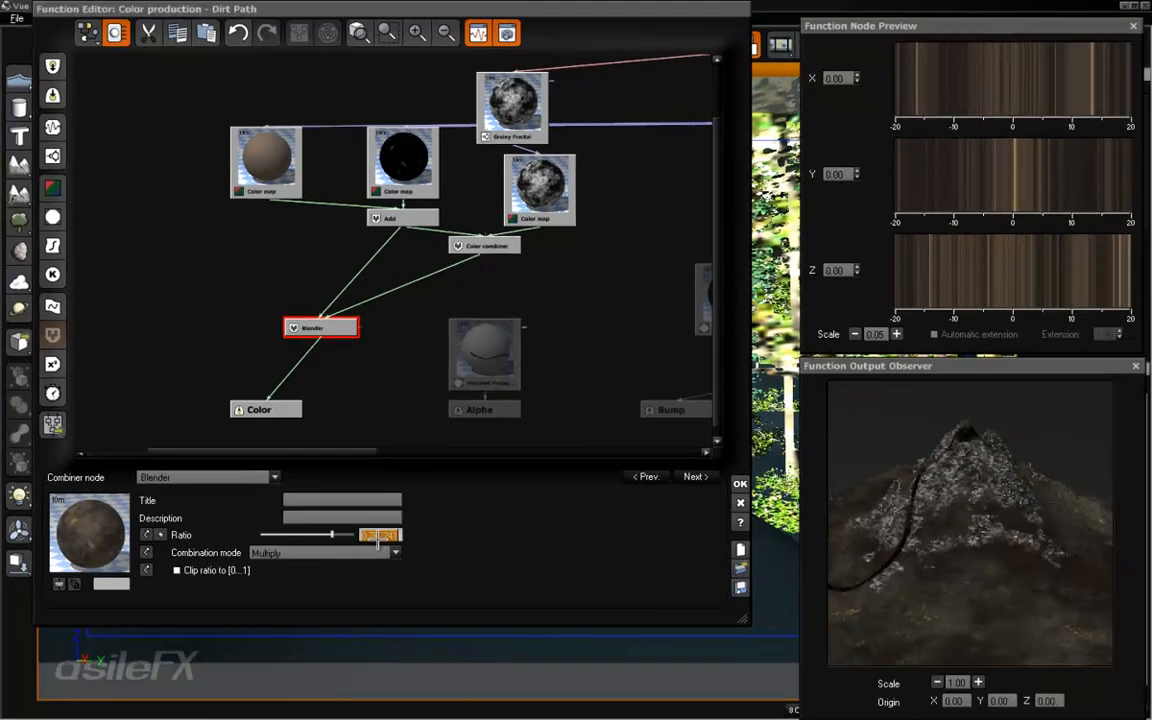
{"action": "key", "text": "BackSpace"}
{"action": "type", "text": ".65"}
{"action": "key", "text": "Return"}
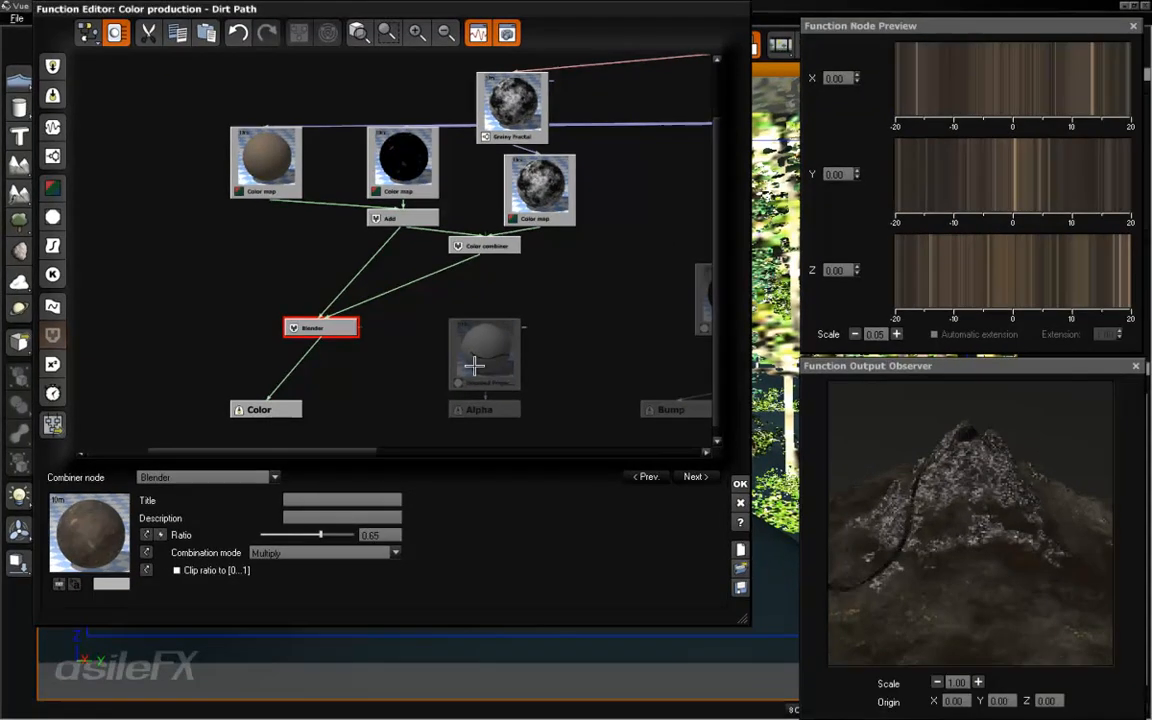
Raise the Grainy Fractal's gain to about 1.32 and show the Blender node's preview in the graph.
{"action": "left_click", "coordinate": [528, 119]}
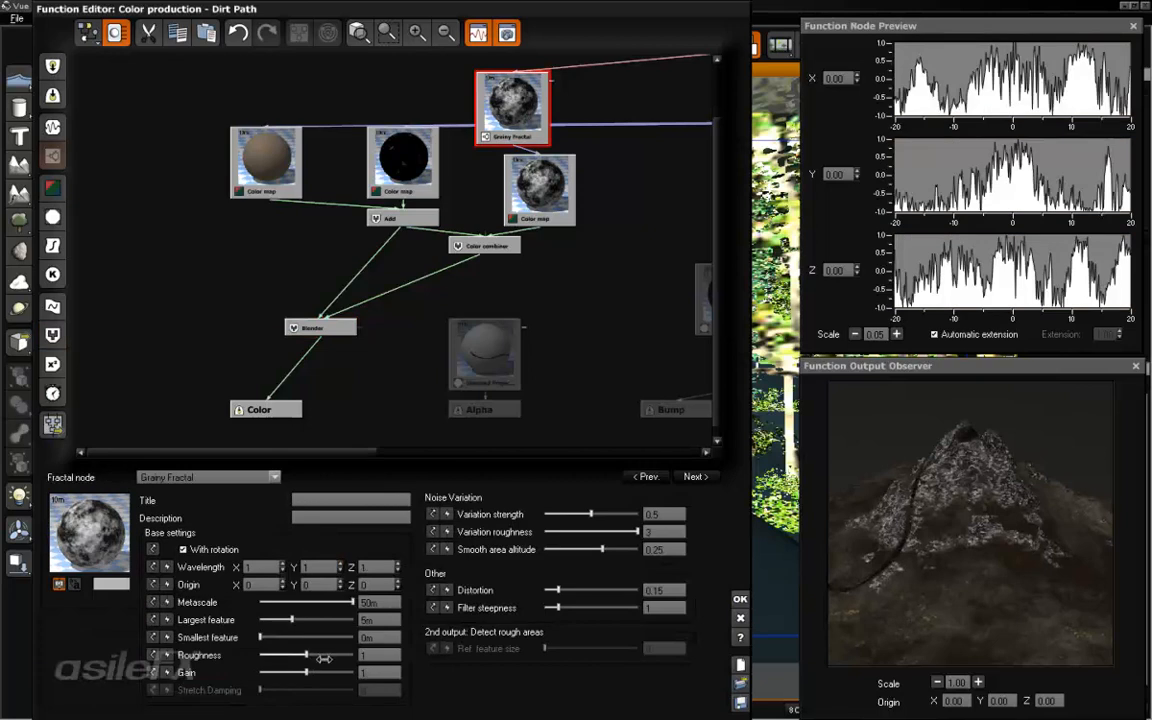
{"action": "left_click_drag", "start_coordinate": [307, 672], "coordinate": [327, 672]}
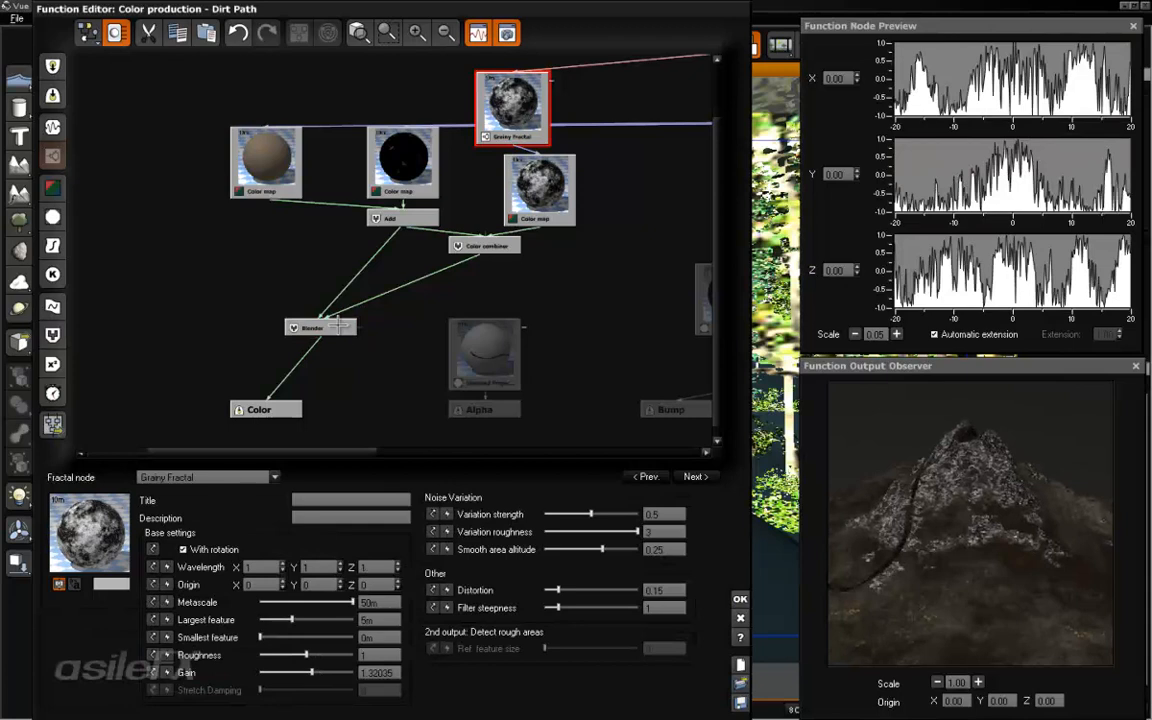
{"action": "left_click", "coordinate": [340, 326]}
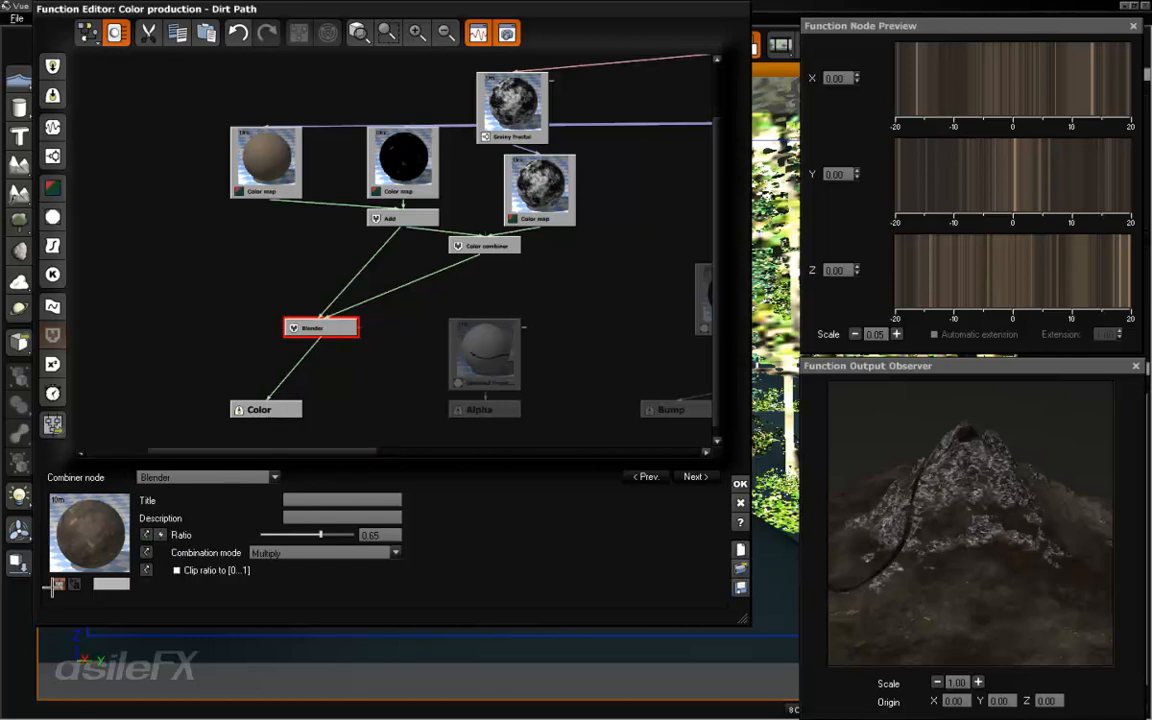
{"action": "left_click", "coordinate": [60, 583]}
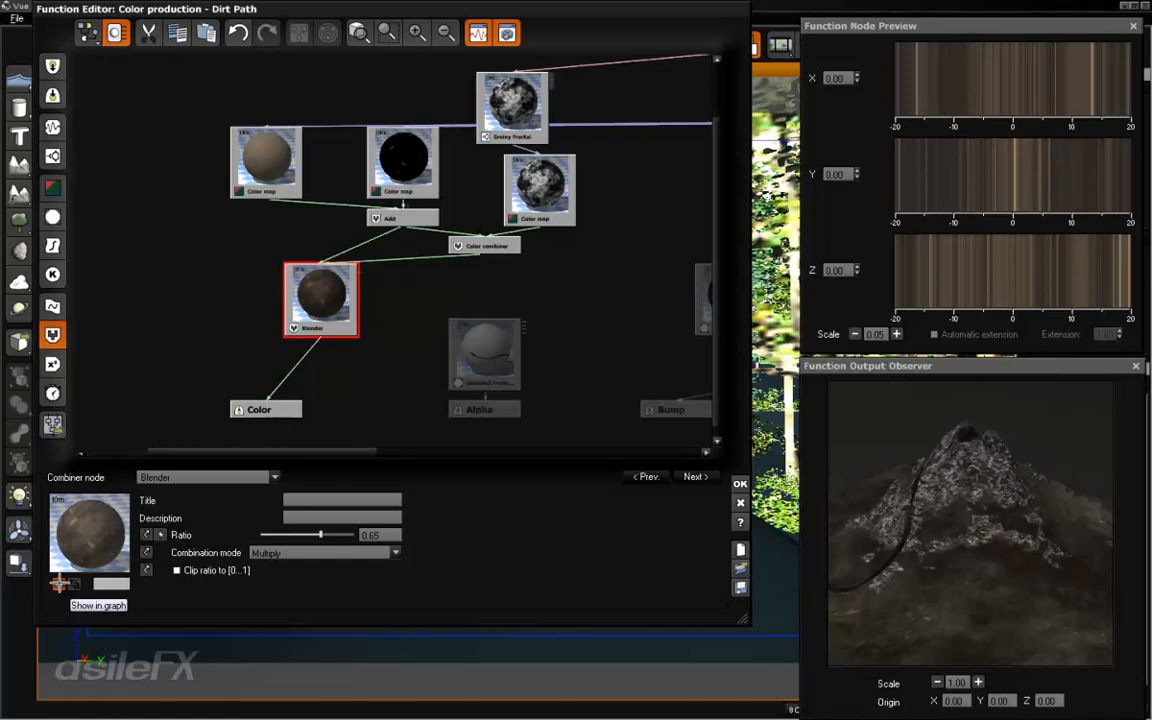
Set the Grainy Fractal's smooth area altitude to about 0.27.
{"action": "left_click", "coordinate": [416, 33]}
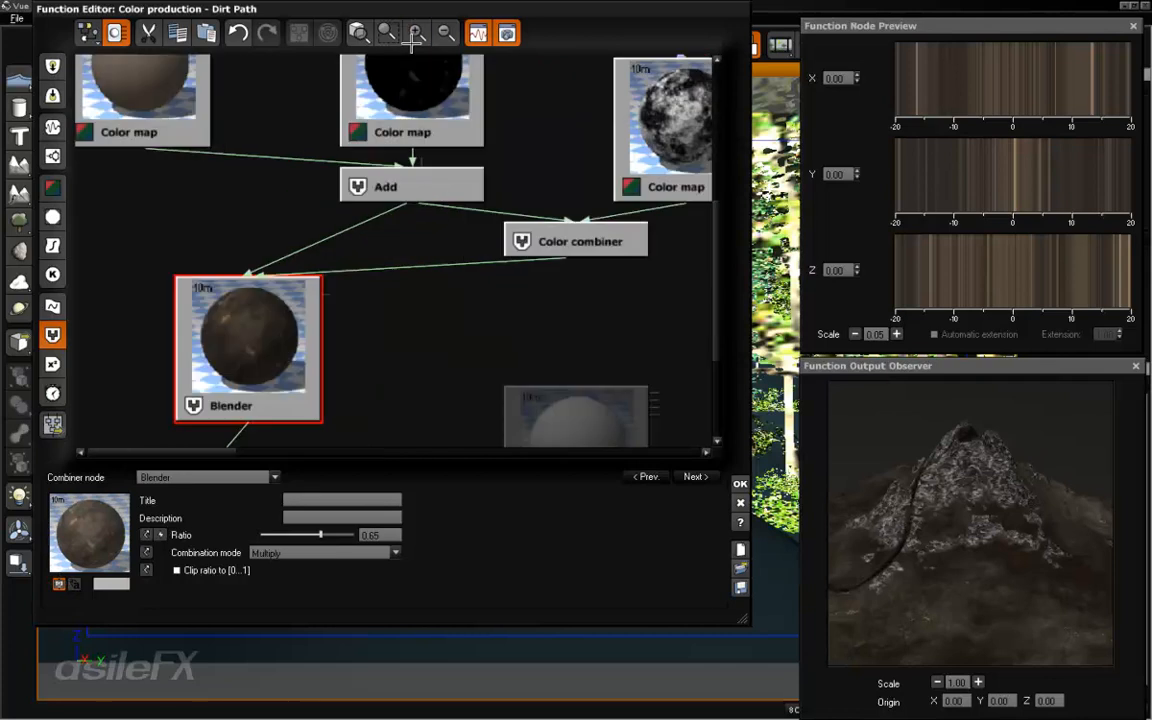
{"action": "middle_click_drag", "start_coordinate": [452, 268], "coordinate": [403, 309]}
{"action": "scroll", "coordinate": [217, 310], "scroll_direction": "down", "scroll_amount": 1}
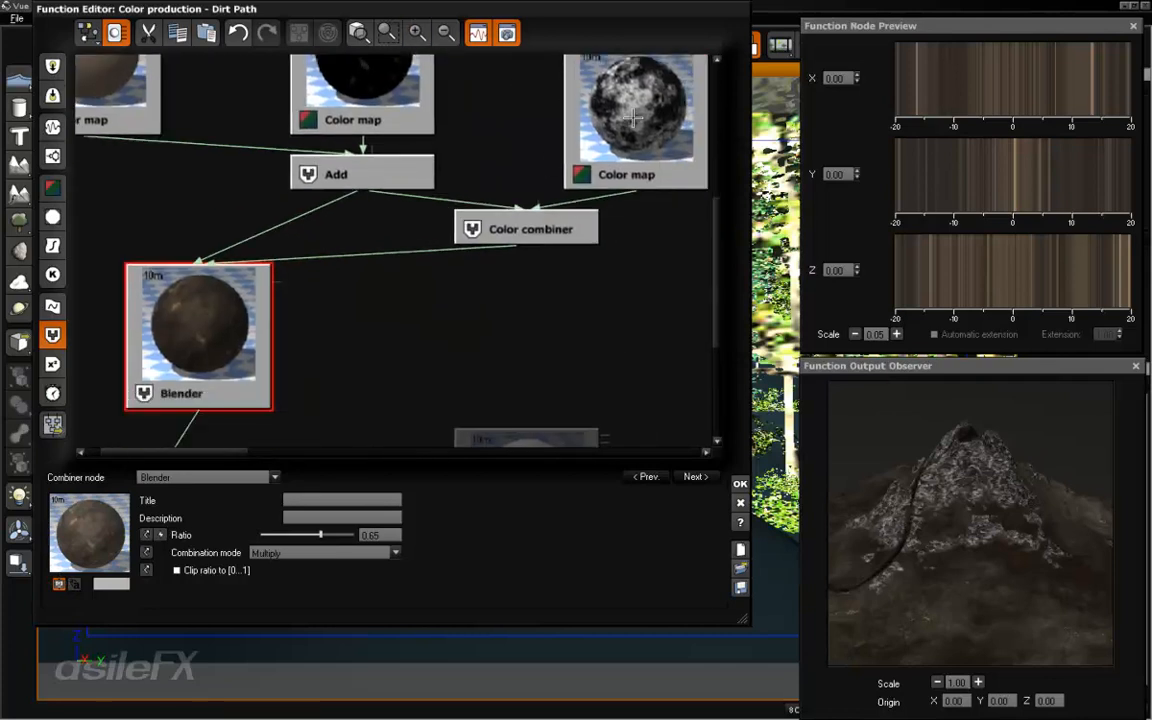
{"action": "scroll", "coordinate": [632, 175], "scroll_direction": "up", "scroll_amount": 2}
{"action": "left_click_drag", "start_coordinate": [595, 118], "coordinate": [607, 113]}
{"action": "scroll", "coordinate": [489, 406], "scroll_direction": "down", "scroll_amount": 1}
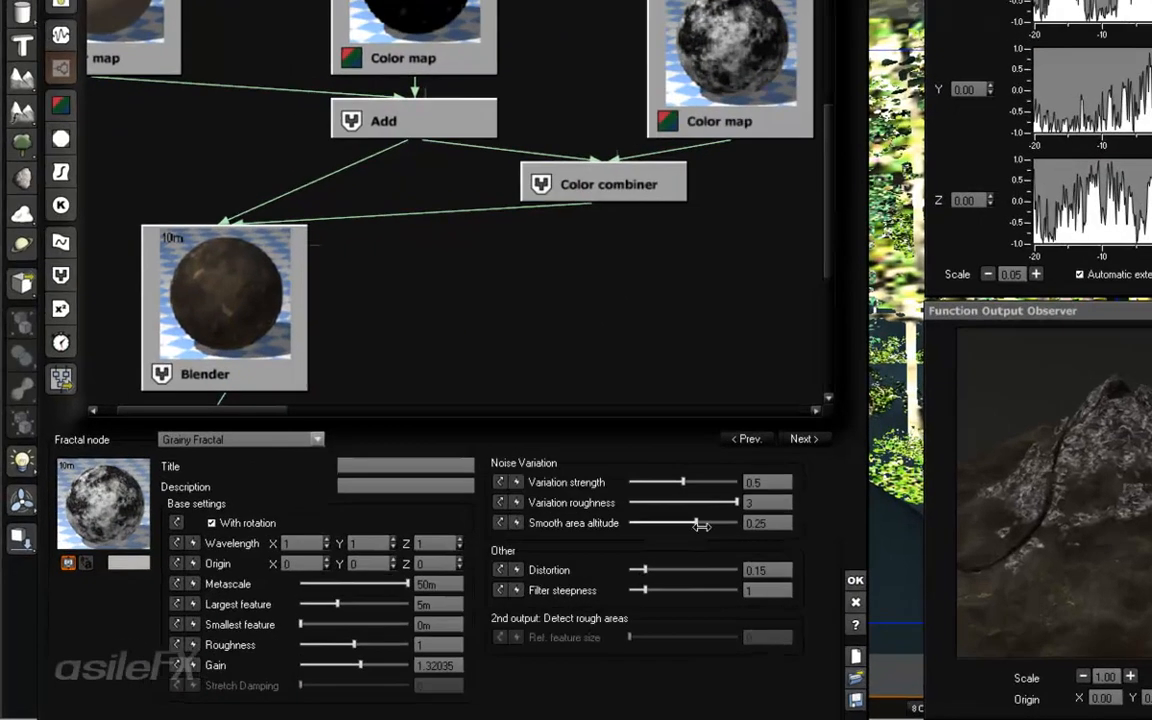
{"action": "left_click_drag", "start_coordinate": [603, 549], "coordinate": [633, 549]}
{"action": "left_click_drag", "start_coordinate": [759, 515], "coordinate": [728, 515]}
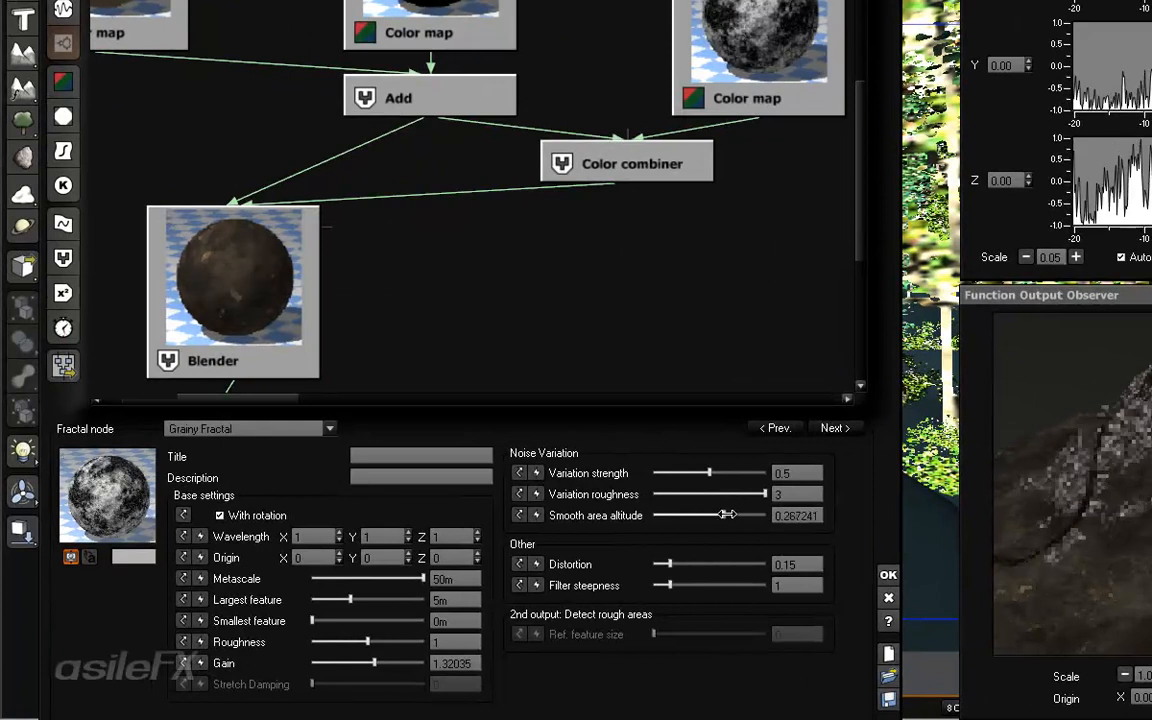
Raise the Grainy Fractal's gain to about 3.42 and lower its metascale to 0 m.
{"action": "left_click_drag", "start_coordinate": [375, 663], "coordinate": [406, 660]}
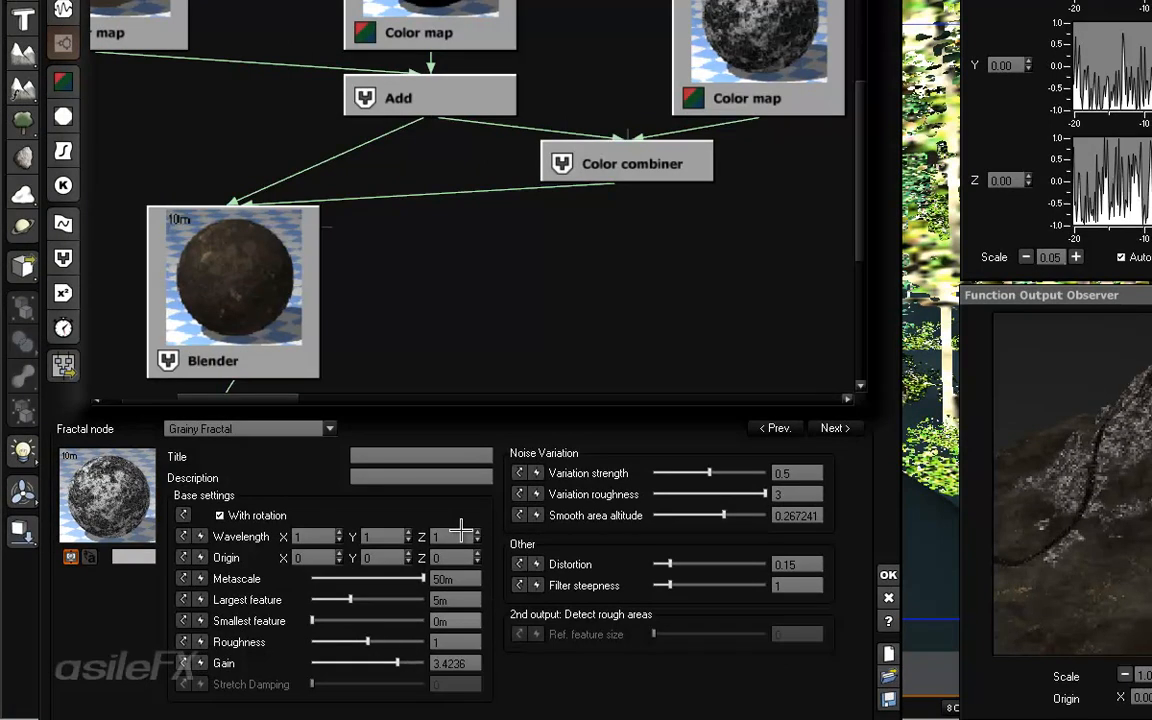
{"action": "middle_click_drag", "start_coordinate": [490, 389], "coordinate": [545, 200]}
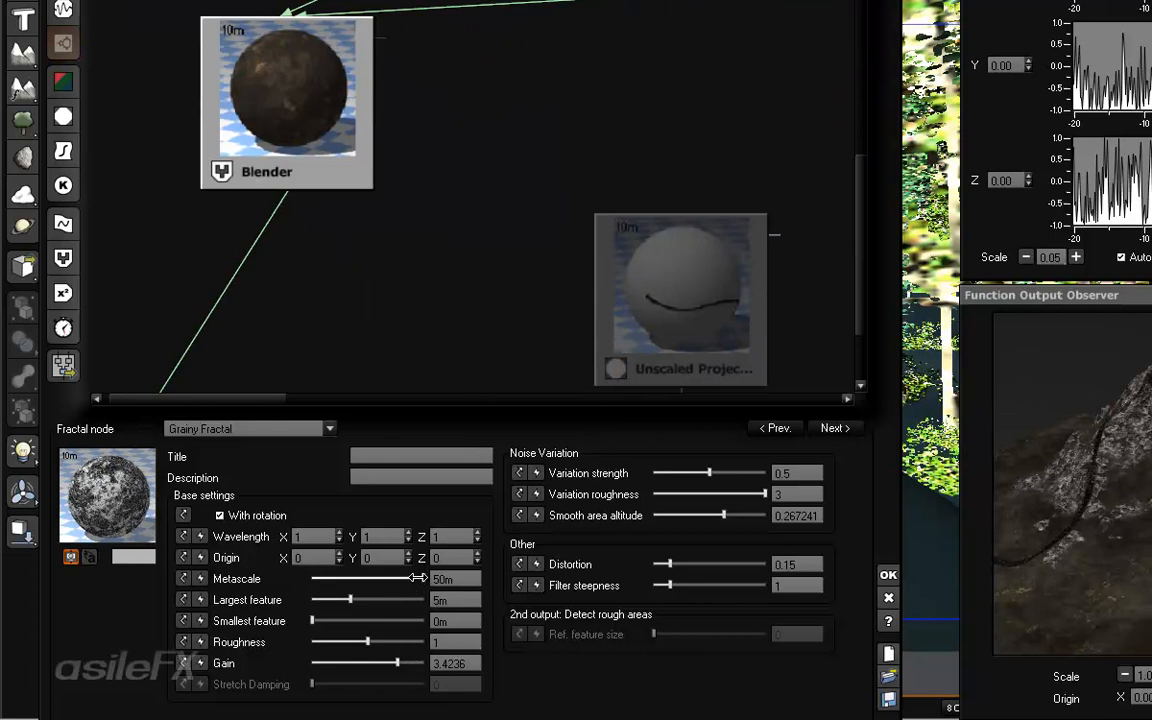
{"action": "left_click_drag", "start_coordinate": [418, 578], "coordinate": [270, 579]}
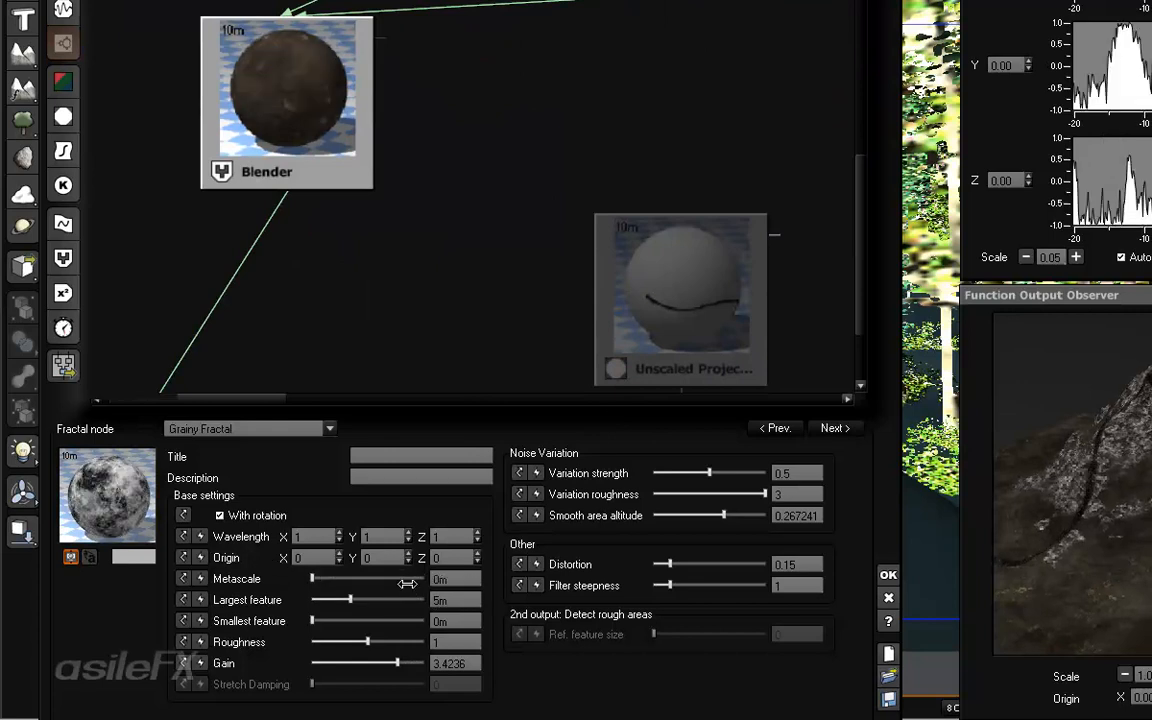
Raise the Grainy Fractal's distortion and lower the Blender's ratio to about 0.43.
{"action": "left_click_drag", "start_coordinate": [670, 564], "coordinate": [714, 563]}
{"action": "right_click_drag", "start_coordinate": [496, 188], "coordinate": [437, 275]}
{"action": "left_click_drag", "start_coordinate": [384, 154], "coordinate": [252, 219]}
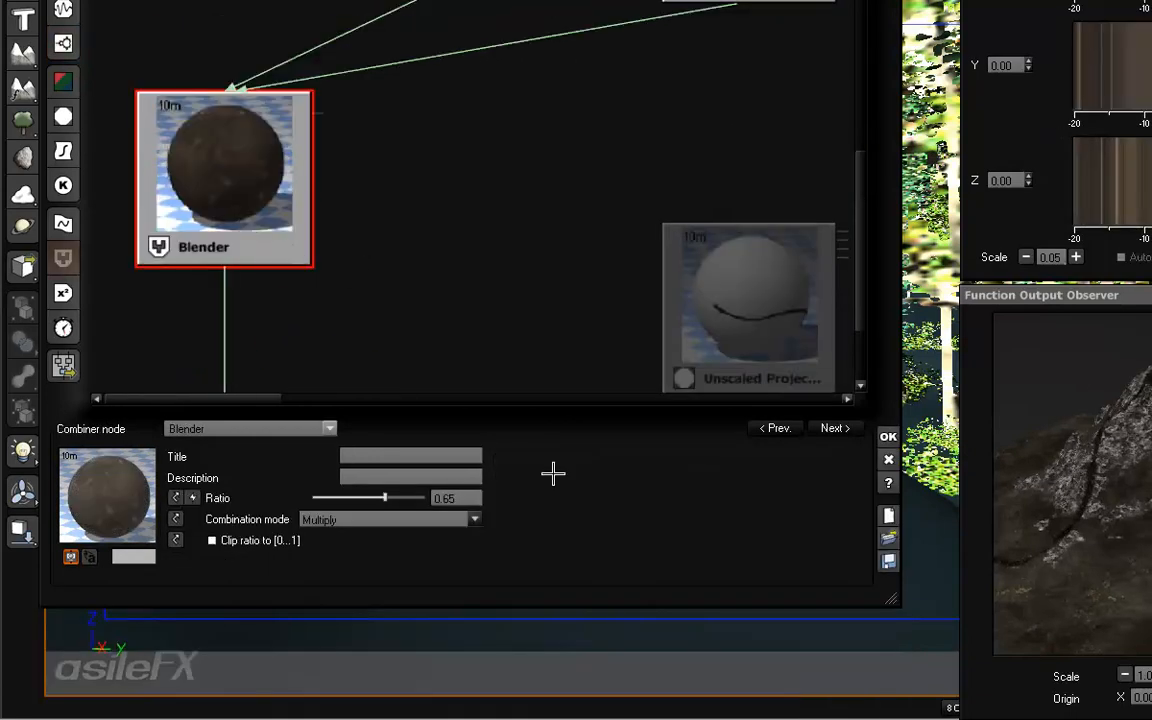
{"action": "mouse_move", "coordinate": [384, 497]}
{"action": "left_mouse_down"}
{"action": "mouse_move", "coordinate": [414, 497]}
{"action": "mouse_move", "coordinate": [321, 497]}
{"action": "mouse_move", "coordinate": [369, 491]}
{"action": "left_mouse_up"}
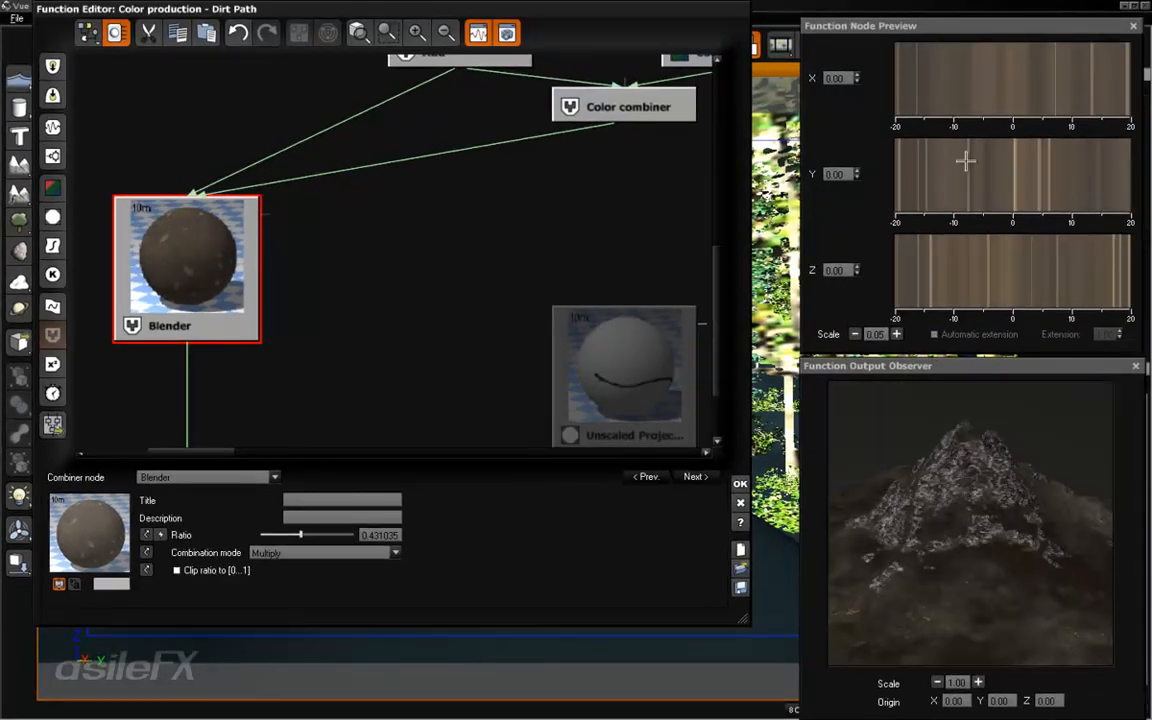
Shift the Blender's color preview along the Y axis, and accept the Dirt Path color function and material changes.
{"action": "left_click_drag", "start_coordinate": [1066, 202], "coordinate": [979, 196]}
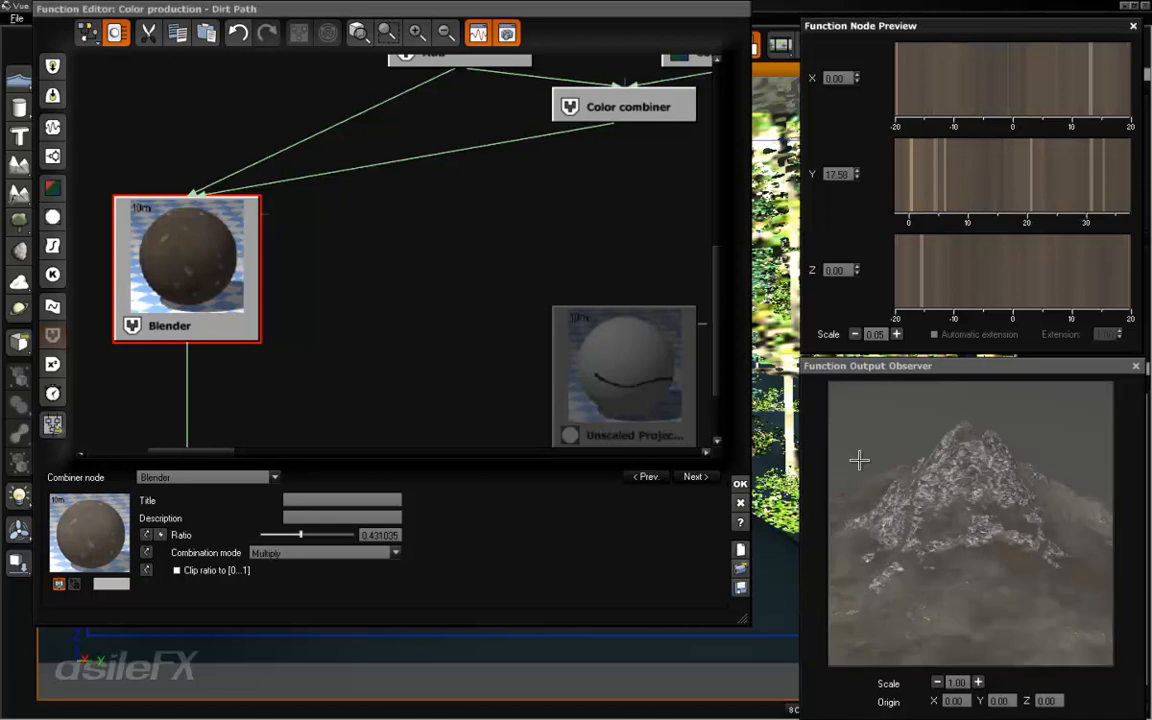
{"action": "left_click", "coordinate": [740, 484]}
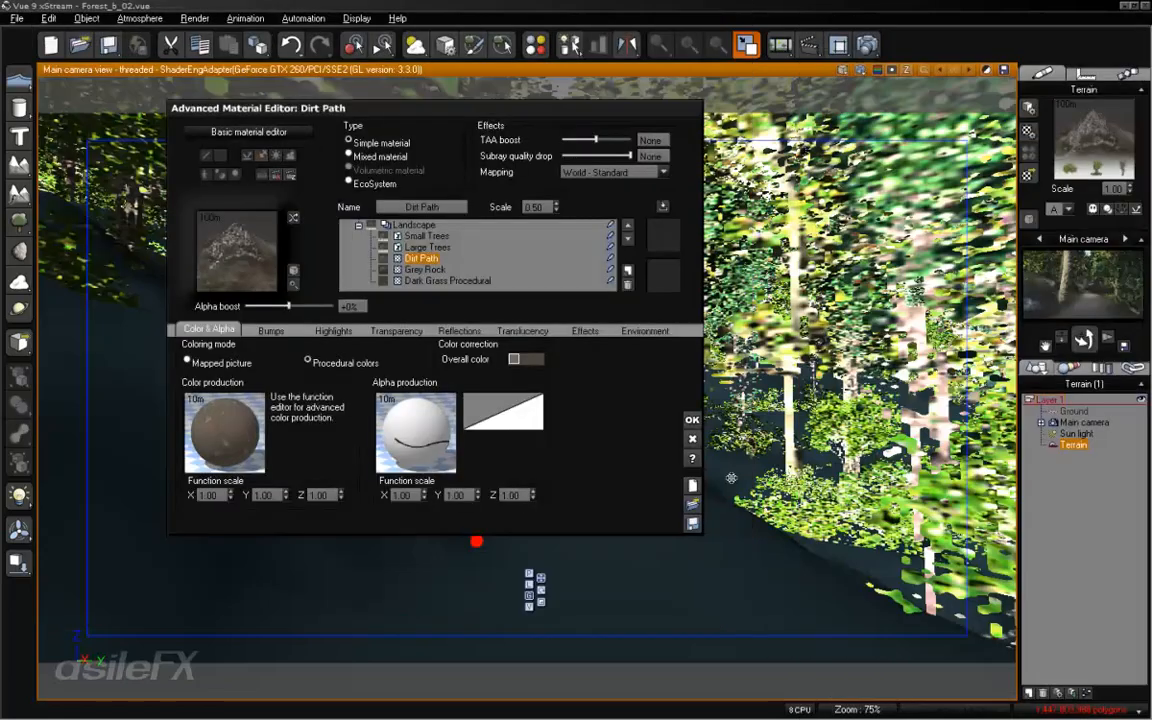
{"action": "left_click", "coordinate": [691, 420]}
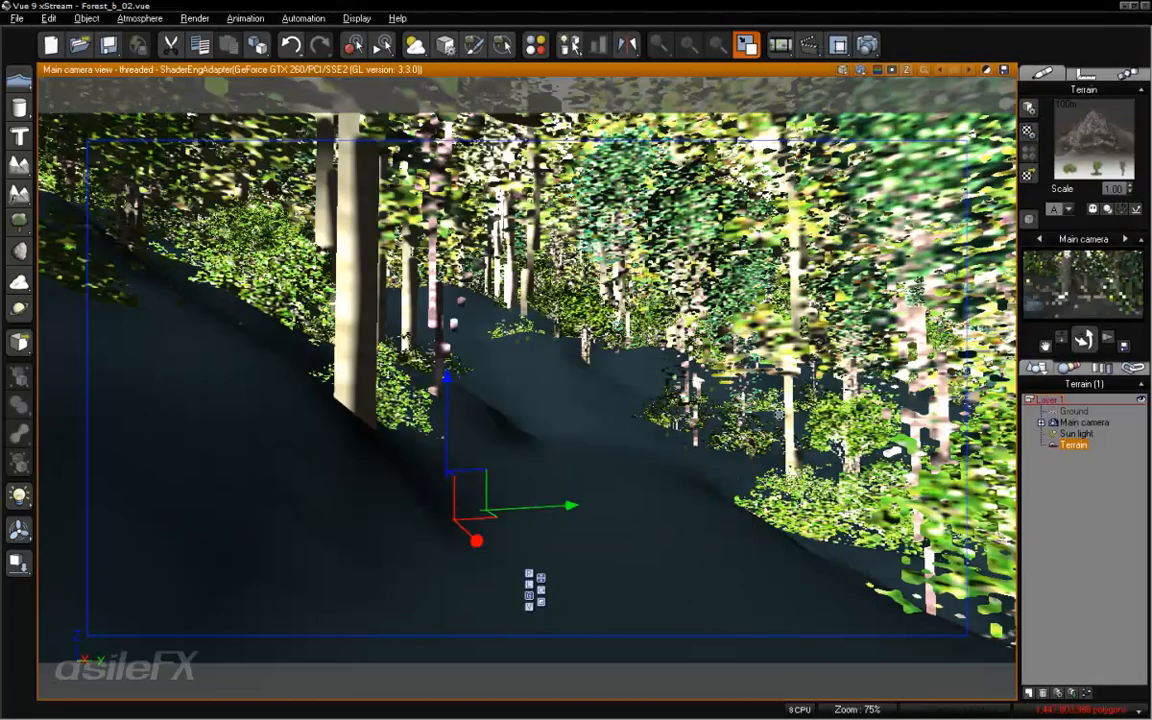
Save the scene as a new version named Forest_b_03.
{"action": "left_click", "coordinate": [17, 18]}
{"action": "left_click", "coordinate": [40, 98]}
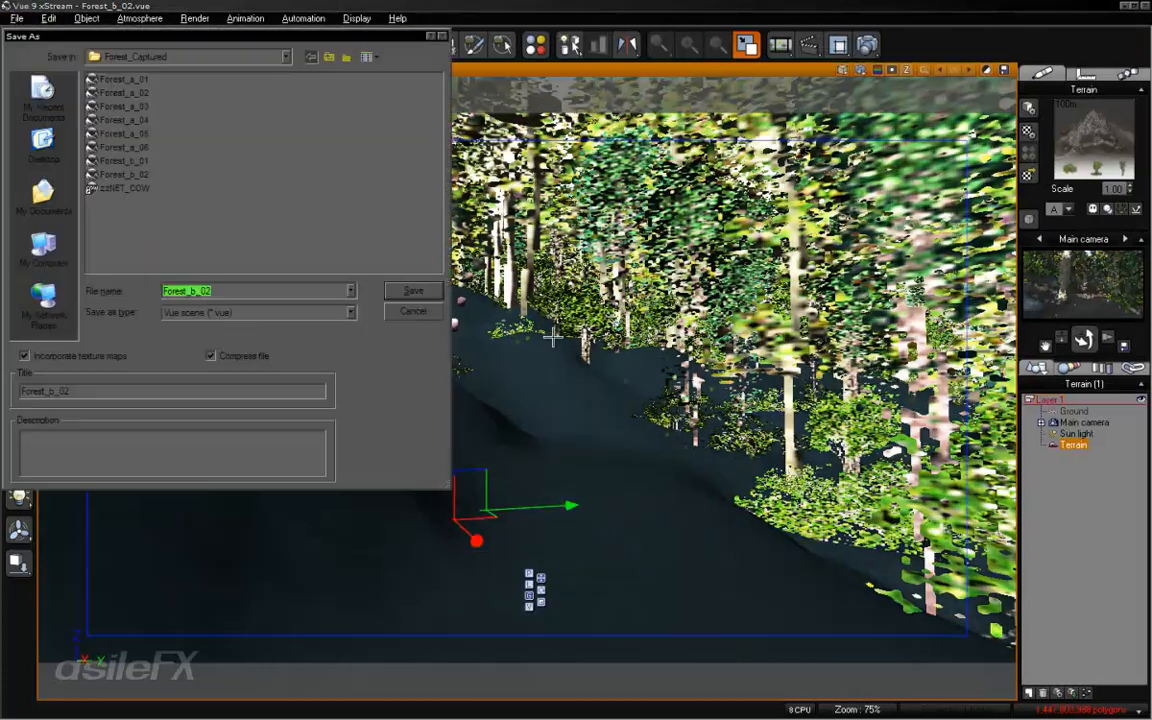
{"action": "left_click", "coordinate": [252, 290]}
{"action": "key", "text": "BackSpace"}
{"action": "type", "text": "3"}
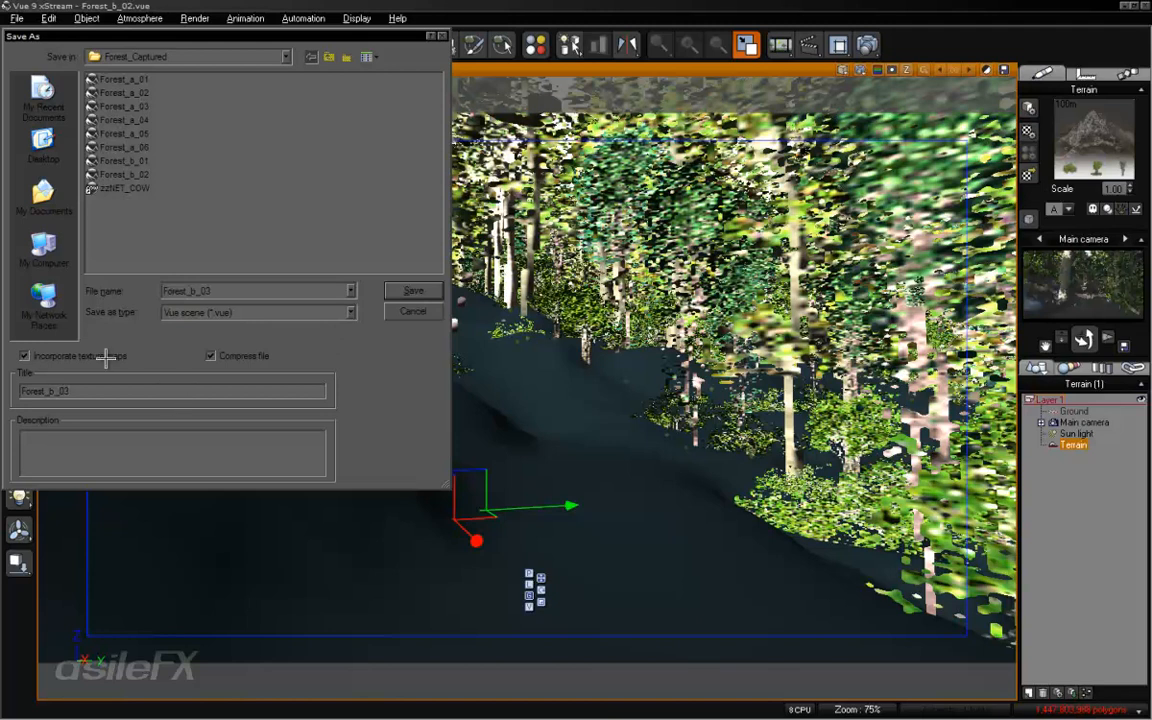
{"action": "left_click", "coordinate": [408, 288]}
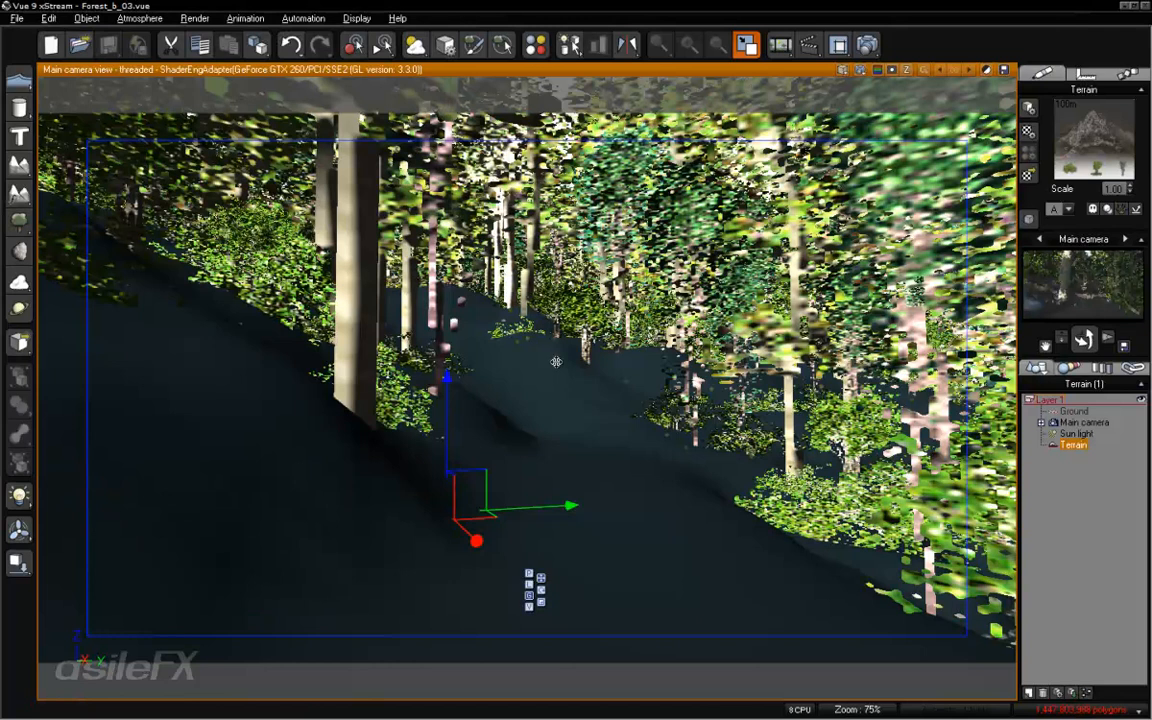
Open the terrain's Small Trees material, try 0% affinity with layer and 80% repulsion from layer, and repopulate.
{"action": "right_click", "coordinate": [1096, 121]}
{"action": "left_click", "coordinate": [1073, 128]}
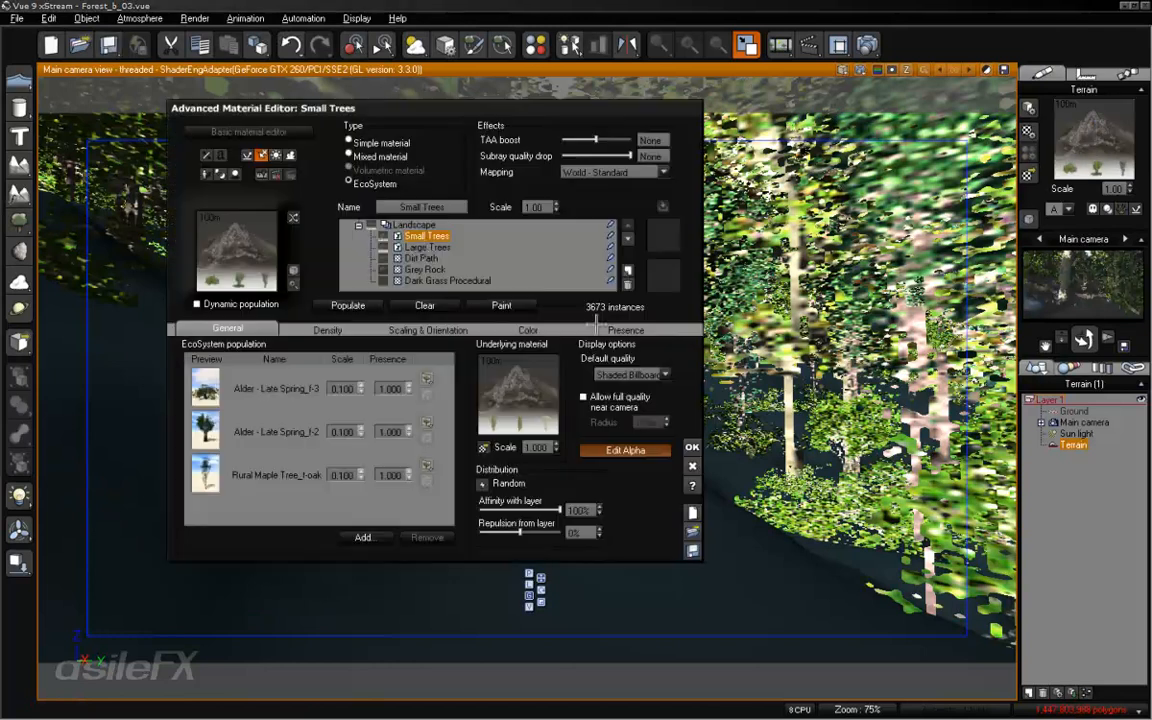
{"action": "left_click", "coordinate": [556, 507]}
{"action": "left_click", "coordinate": [583, 512]}
{"action": "type", "text": "0"}
{"action": "key", "text": "Return"}
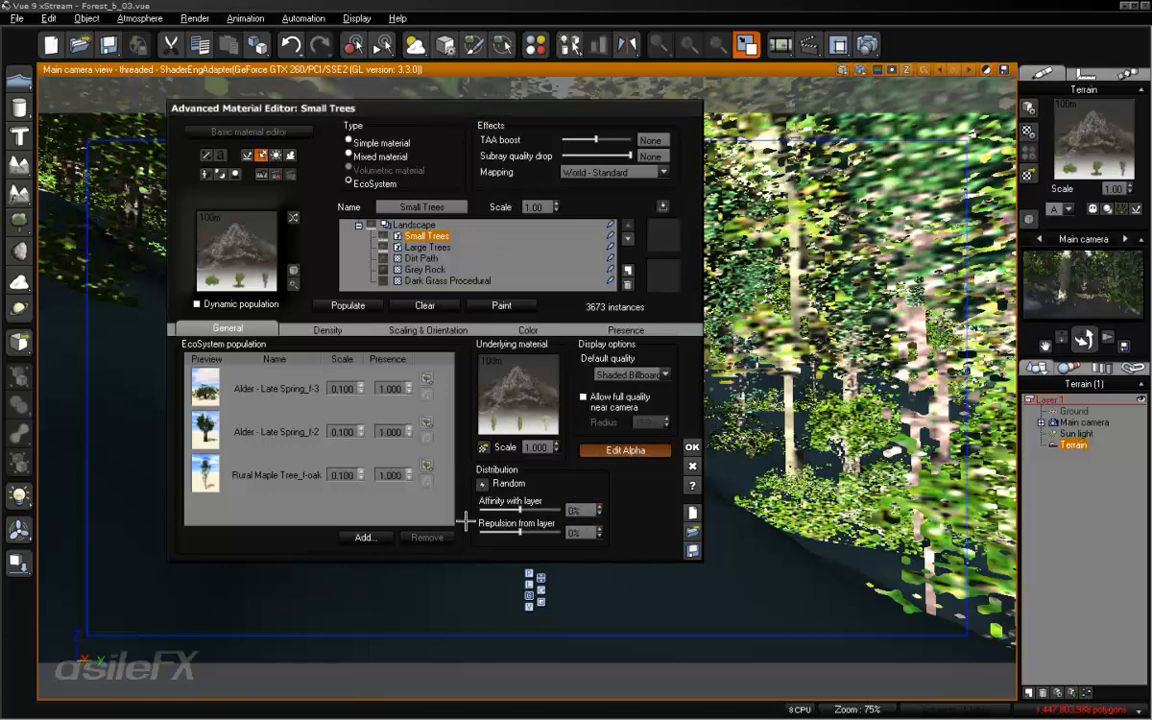
{"action": "left_click", "coordinate": [348, 305]}
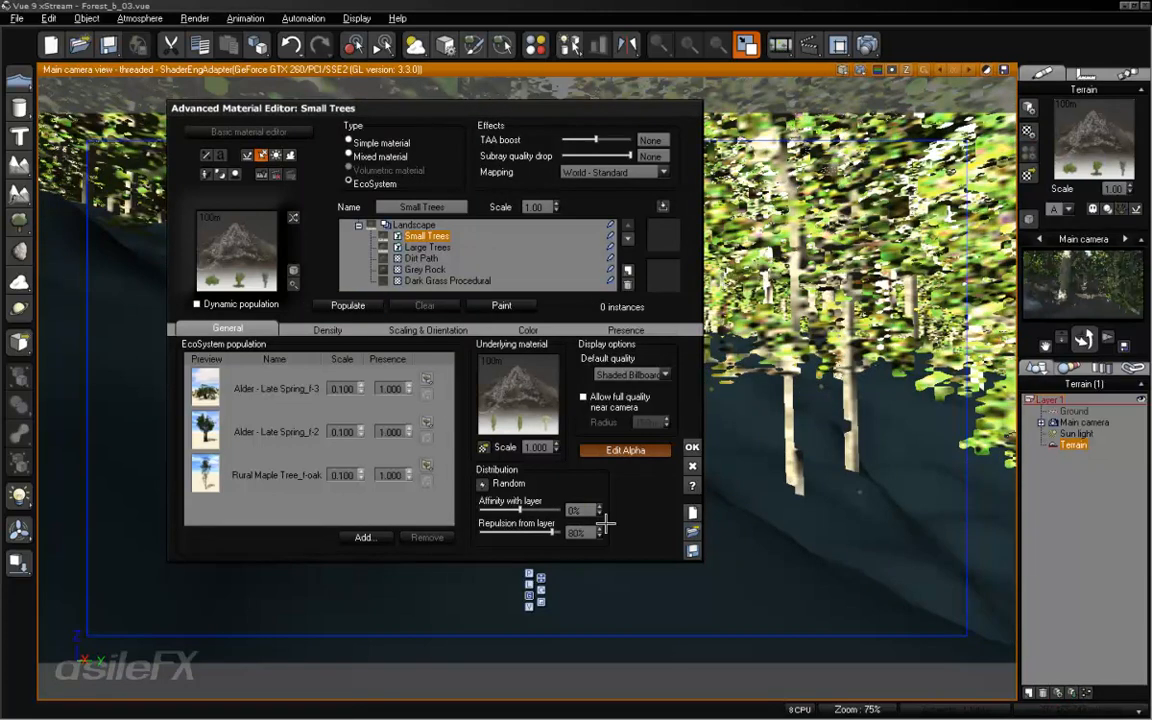
Try populating Small Trees with a layer affinity of -60% and a layer repulsion of 54%.
{"action": "left_click", "coordinate": [348, 305]}
{"action": "left_click", "coordinate": [348, 305]}
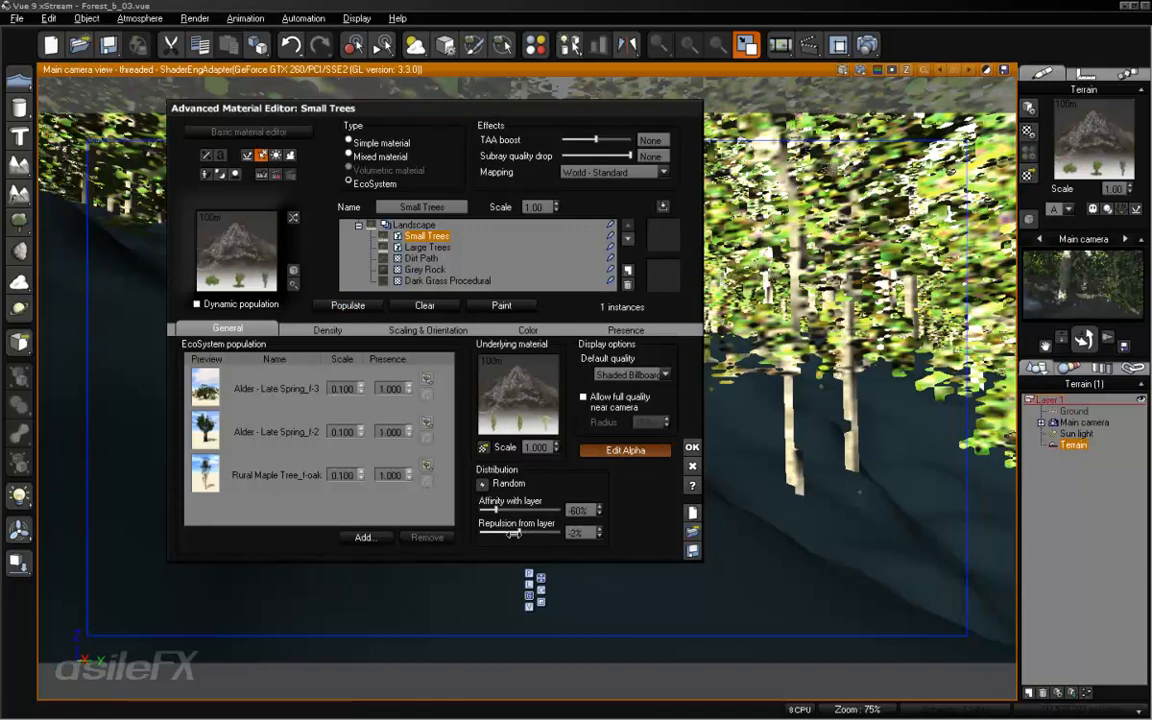
{"action": "left_click", "coordinate": [346, 305]}
{"action": "left_click_drag", "start_coordinate": [532, 532], "coordinate": [541, 532]}
{"action": "left_click", "coordinate": [346, 305]}
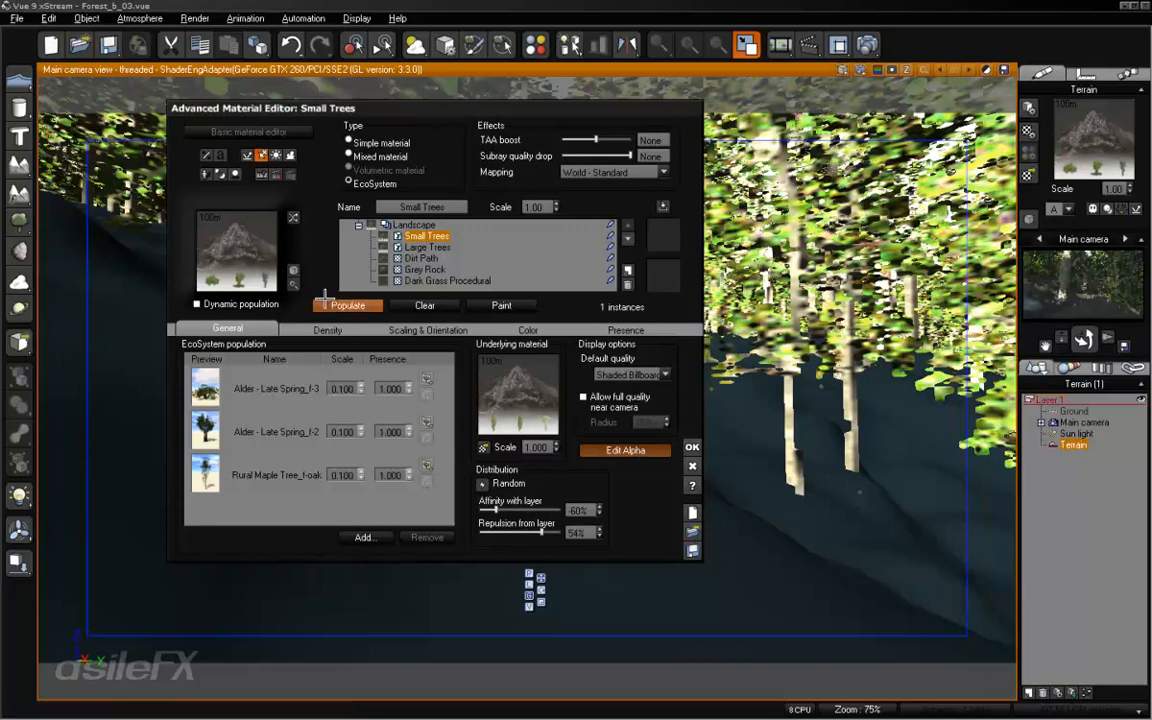
Raise Small Trees' overall density to 74% and sampling quality boost to +1.6, and repopulate.
{"action": "left_click", "coordinate": [328, 330]}
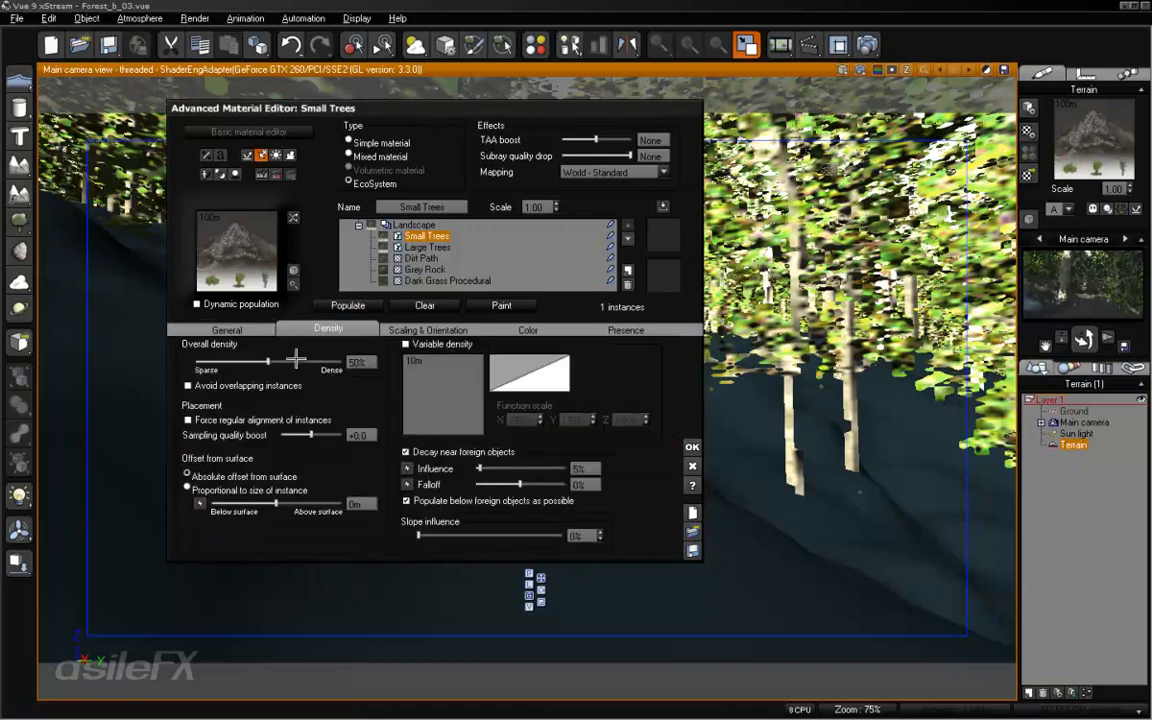
{"action": "left_click", "coordinate": [349, 305]}
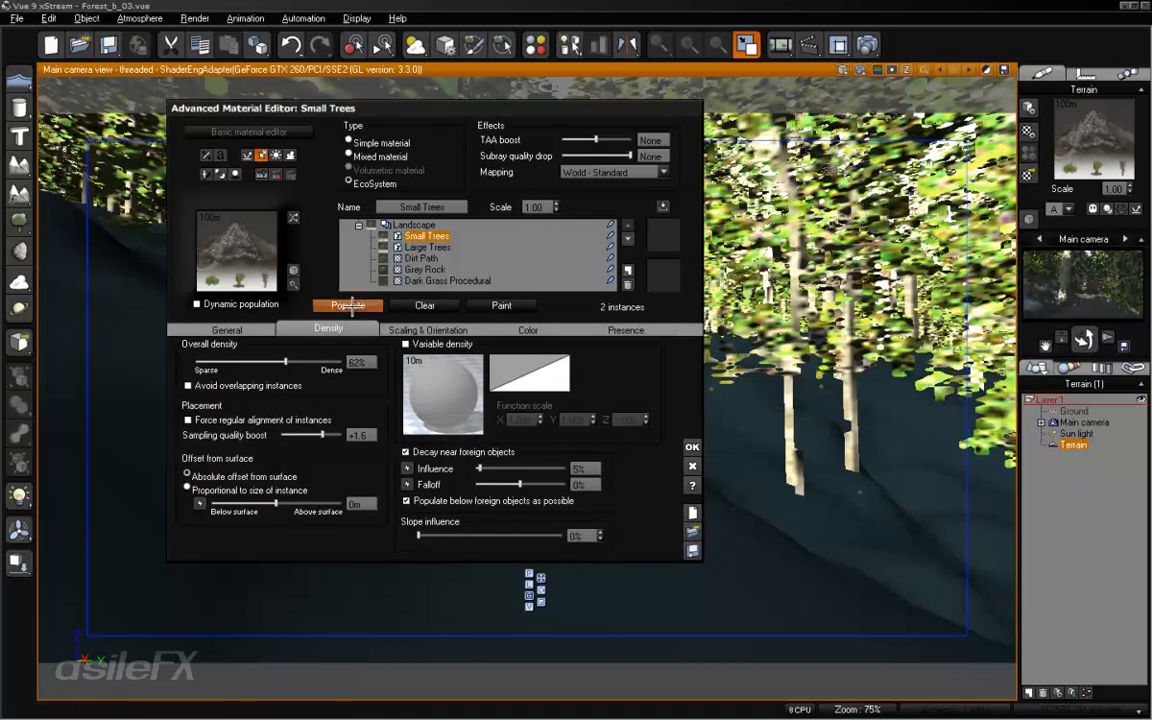
{"action": "left_click", "coordinate": [350, 305]}
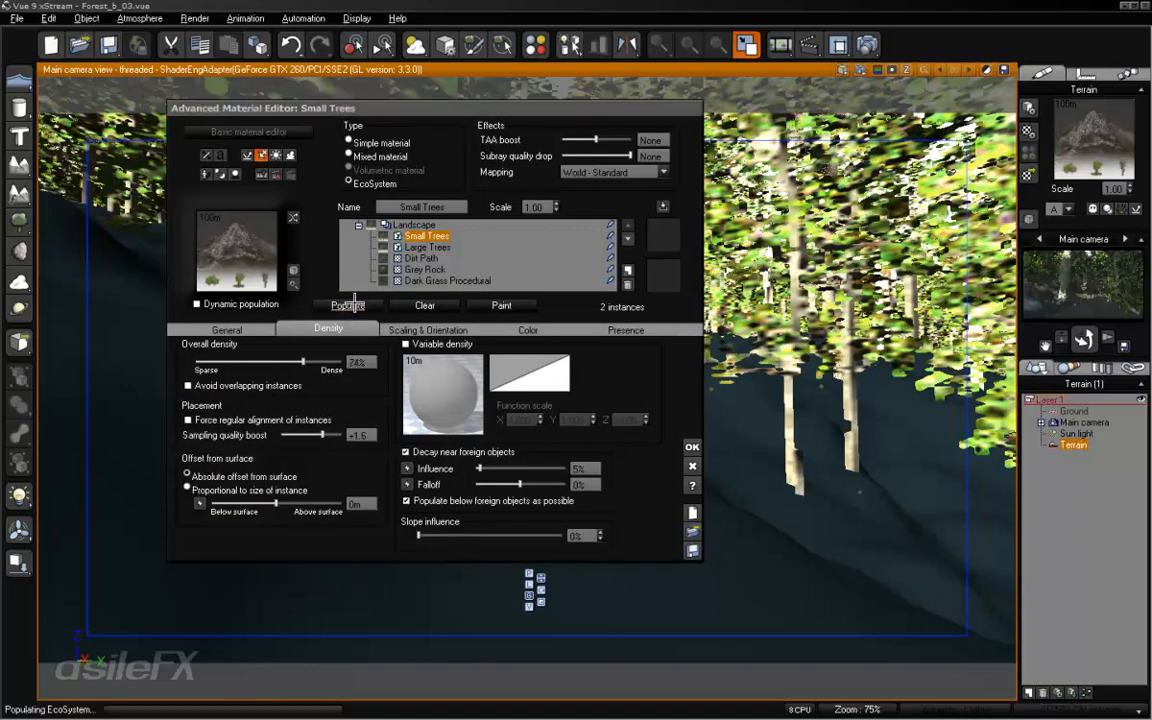
Try populating Small Trees with a layer affinity of 0% and a layer repulsion of 30%.
{"action": "left_click", "coordinate": [227, 329]}
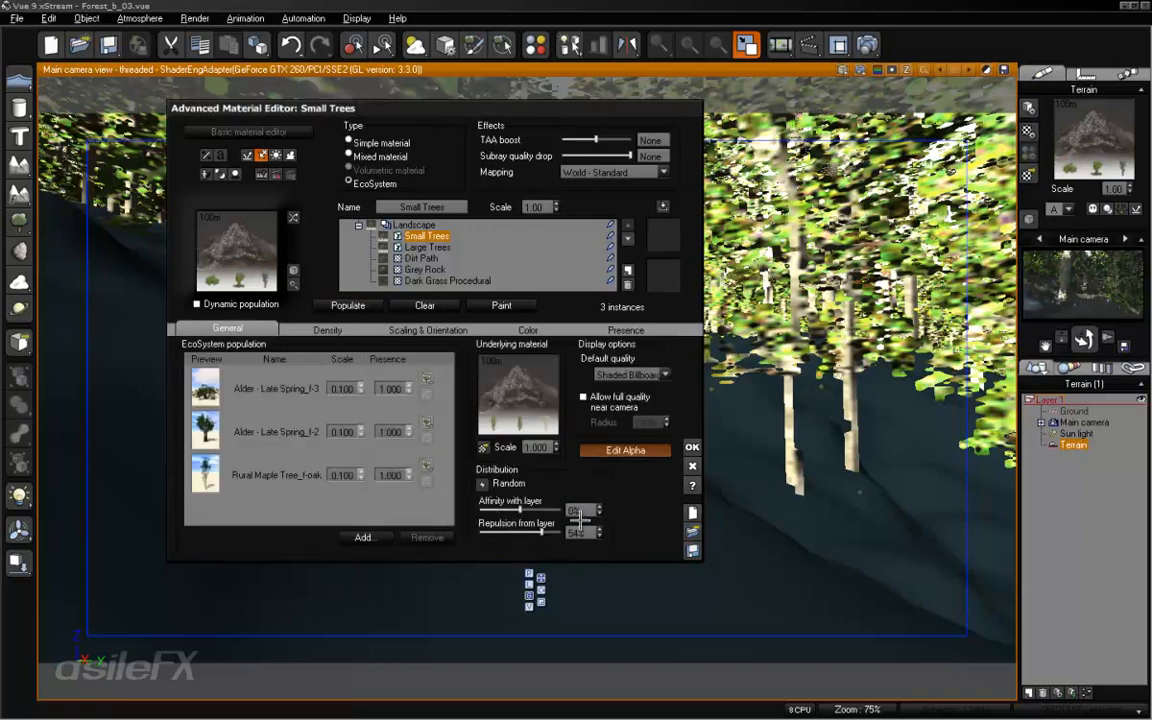
{"action": "left_click", "coordinate": [366, 305]}
{"action": "left_click", "coordinate": [340, 305]}
Try an overall density of 98% for Small Trees, repopulate, and accept the material.
{"action": "left_click", "coordinate": [326, 330]}
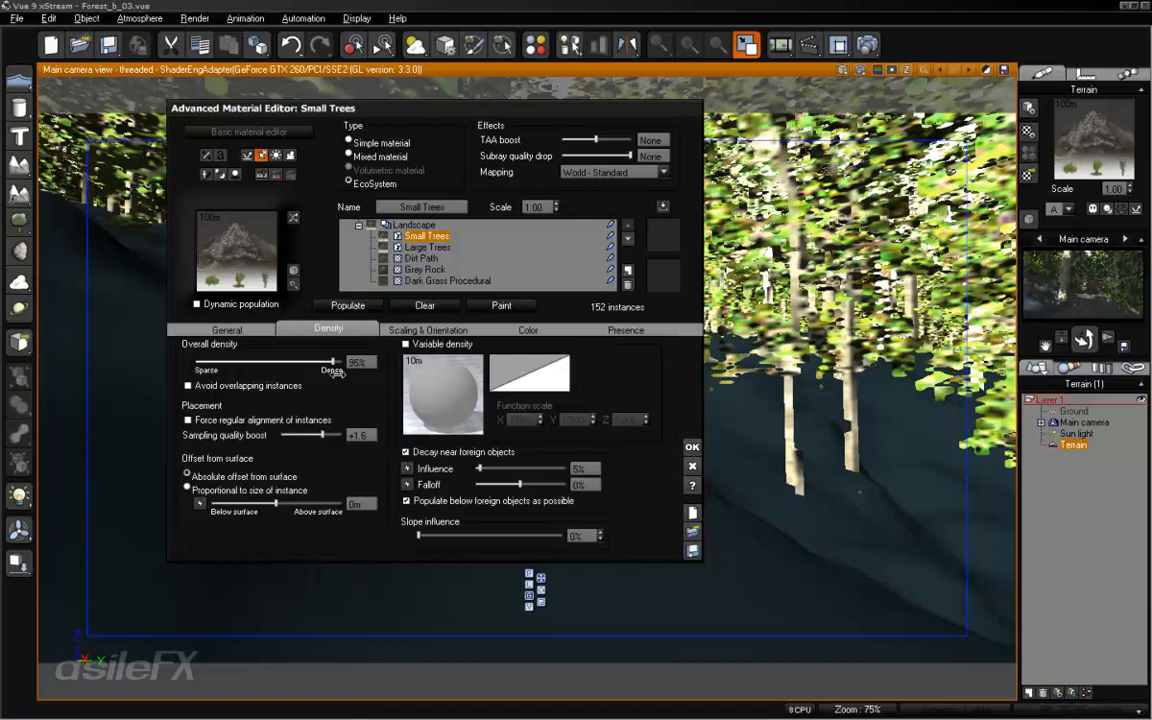
{"action": "left_click_drag", "start_coordinate": [333, 368], "coordinate": [338, 368]}
{"action": "left_click", "coordinate": [370, 304]}
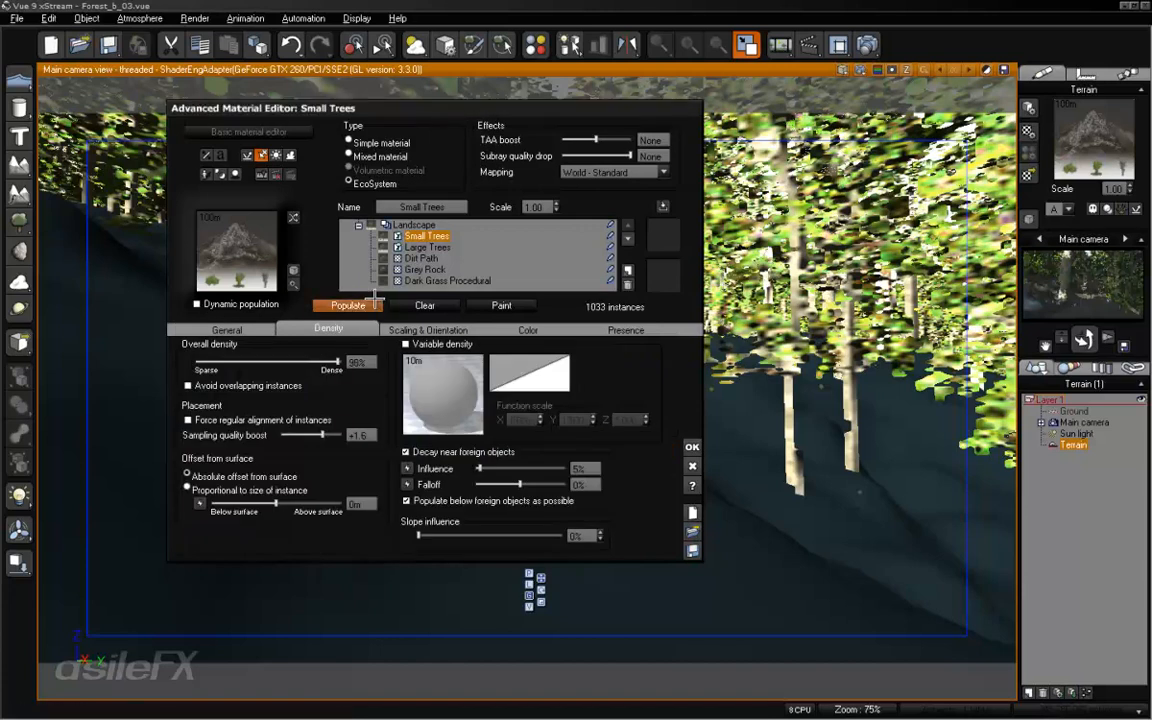
{"action": "left_click_drag", "start_coordinate": [511, 107], "coordinate": [684, 123]}
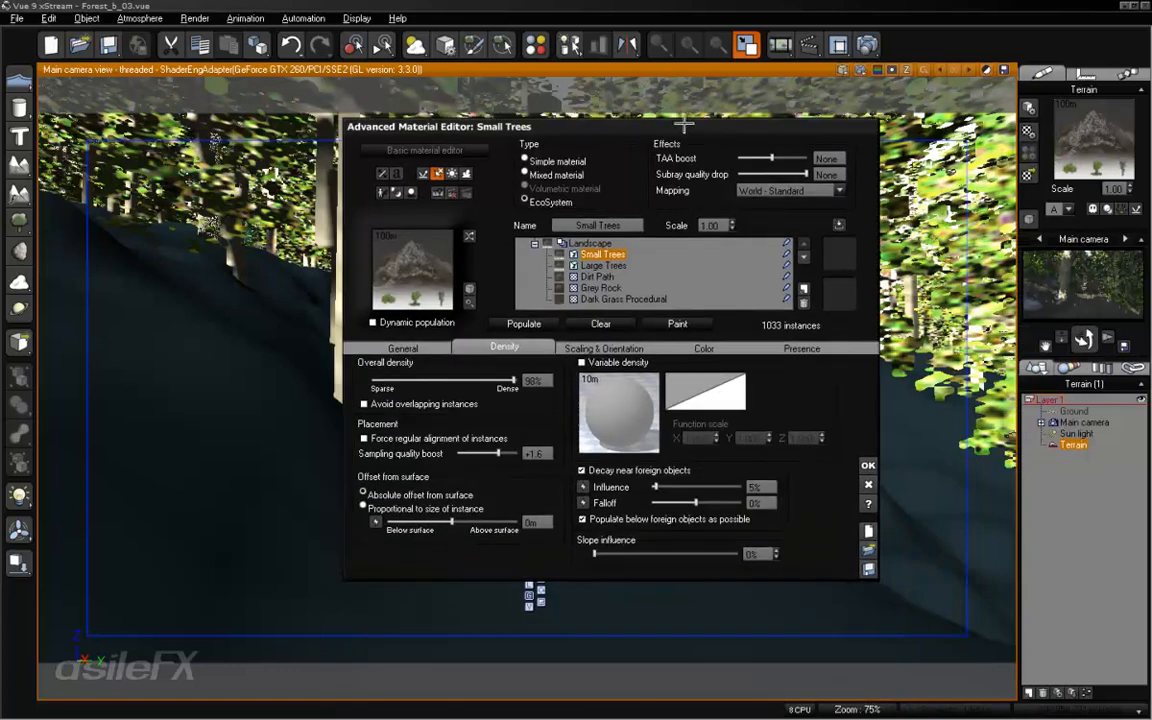
{"action": "left_click", "coordinate": [414, 346]}
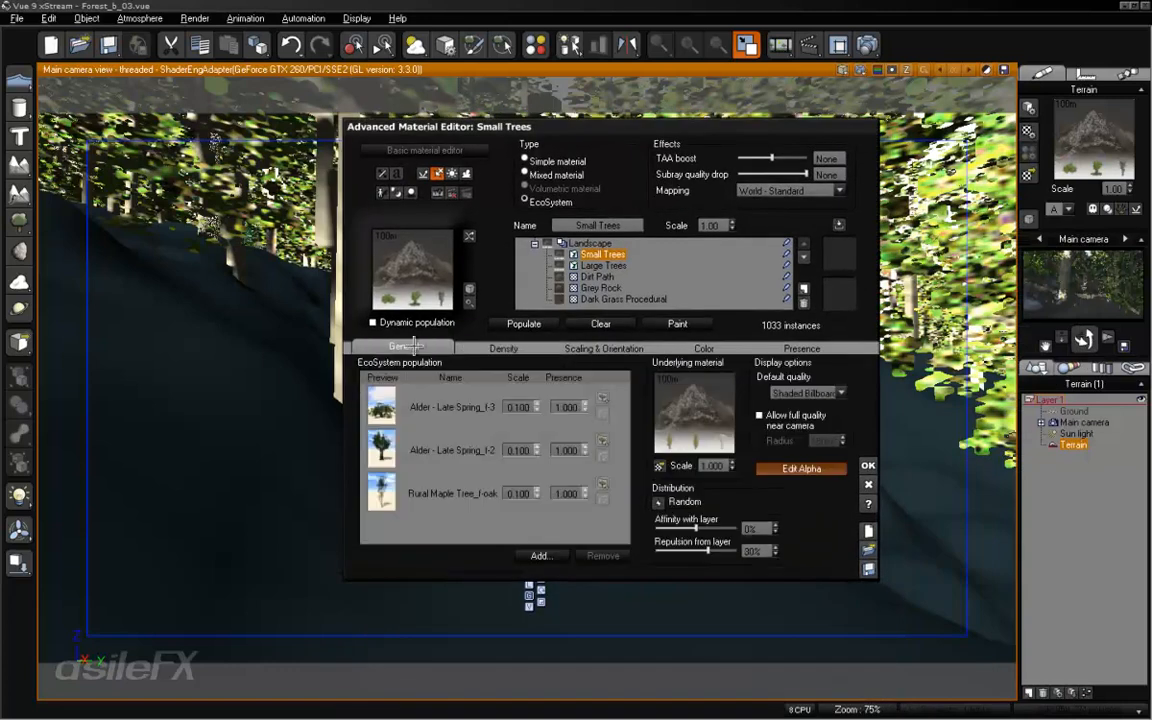
{"action": "left_click", "coordinate": [868, 465]}
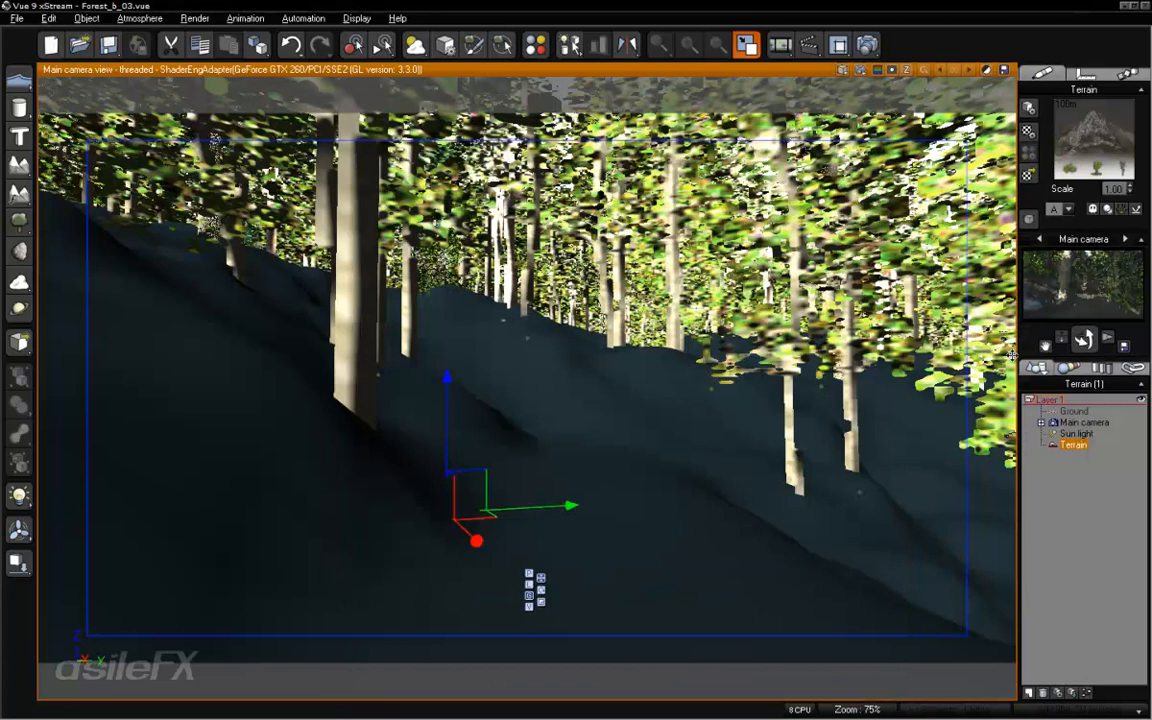
Reopen the terrain material, set Small Trees' layer repulsion to 0% and layer affinity to 70%, and repopulate.
{"action": "double_click", "coordinate": [1095, 140]}
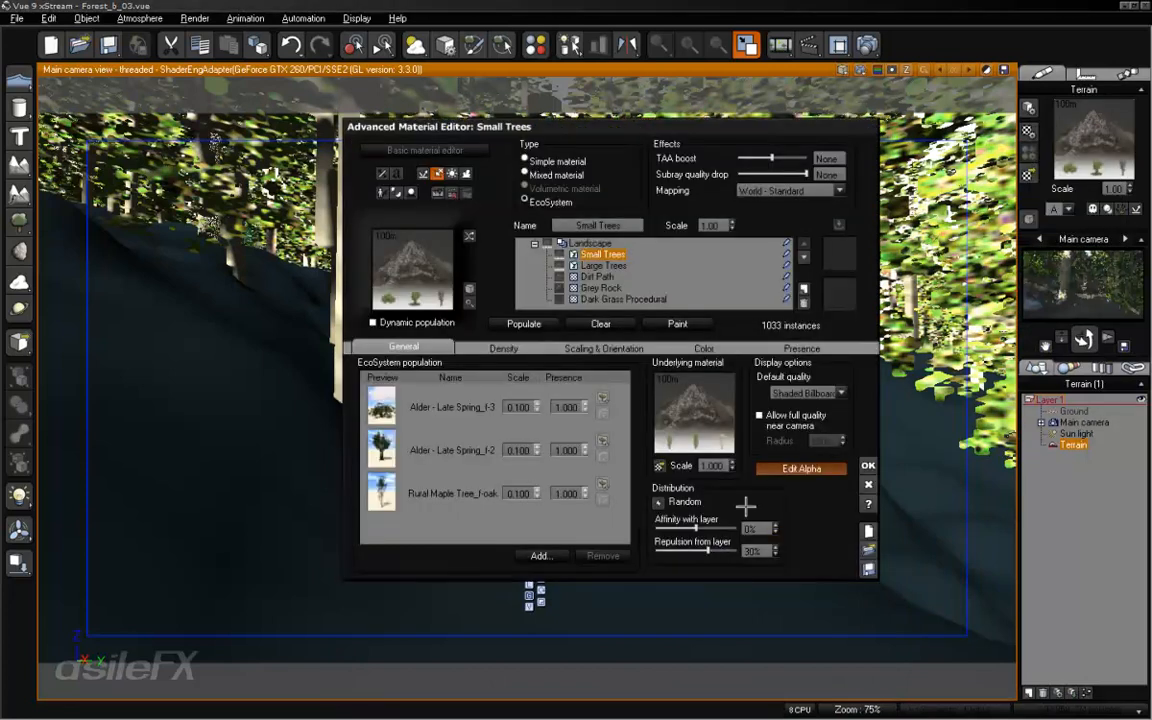
{"action": "left_click", "coordinate": [758, 551]}
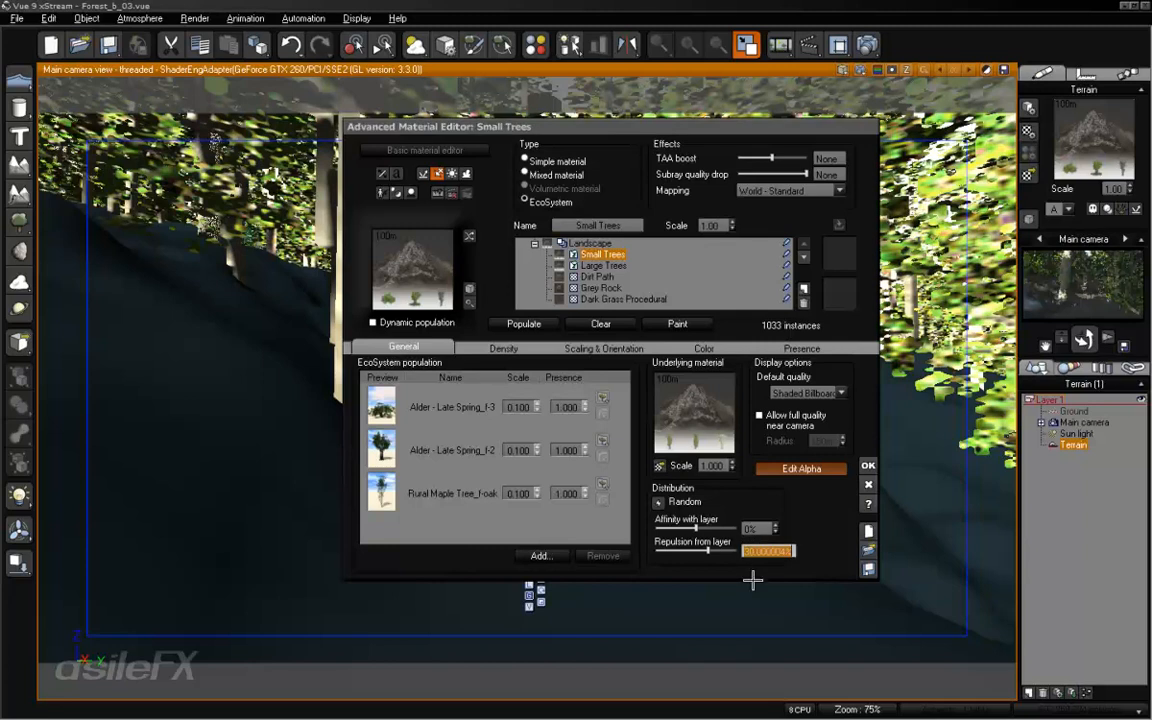
{"action": "type", "text": "0"}
{"action": "key", "text": "Return"}
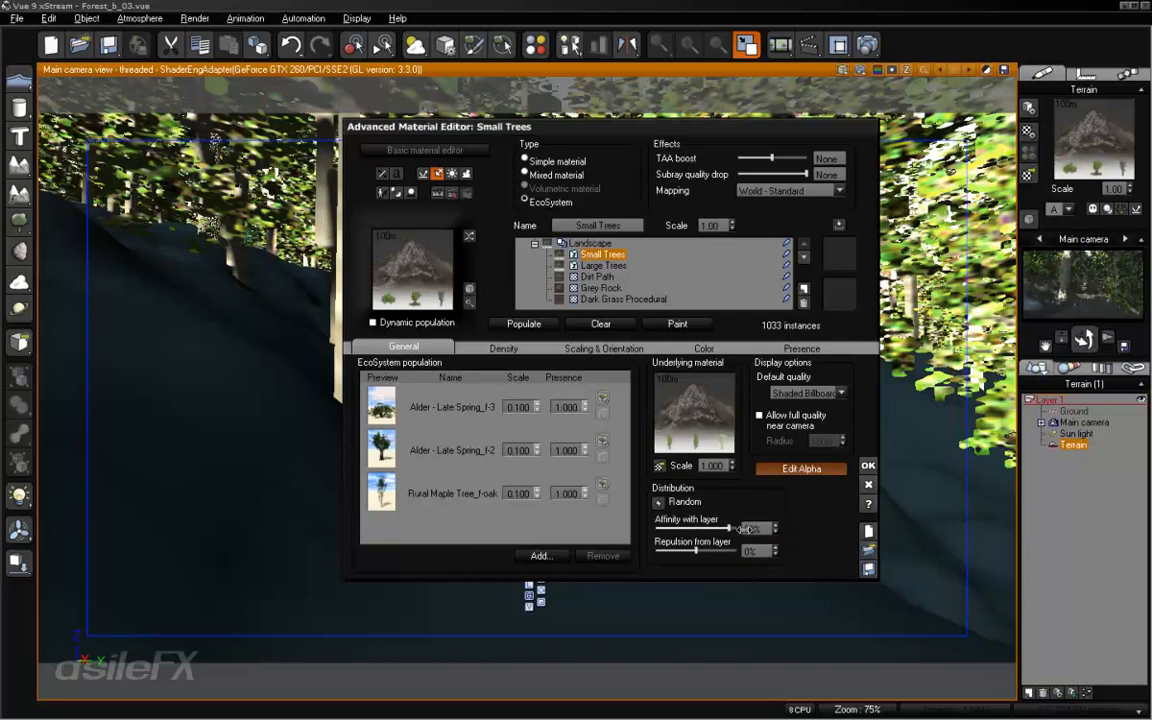
{"action": "left_click", "coordinate": [545, 322]}
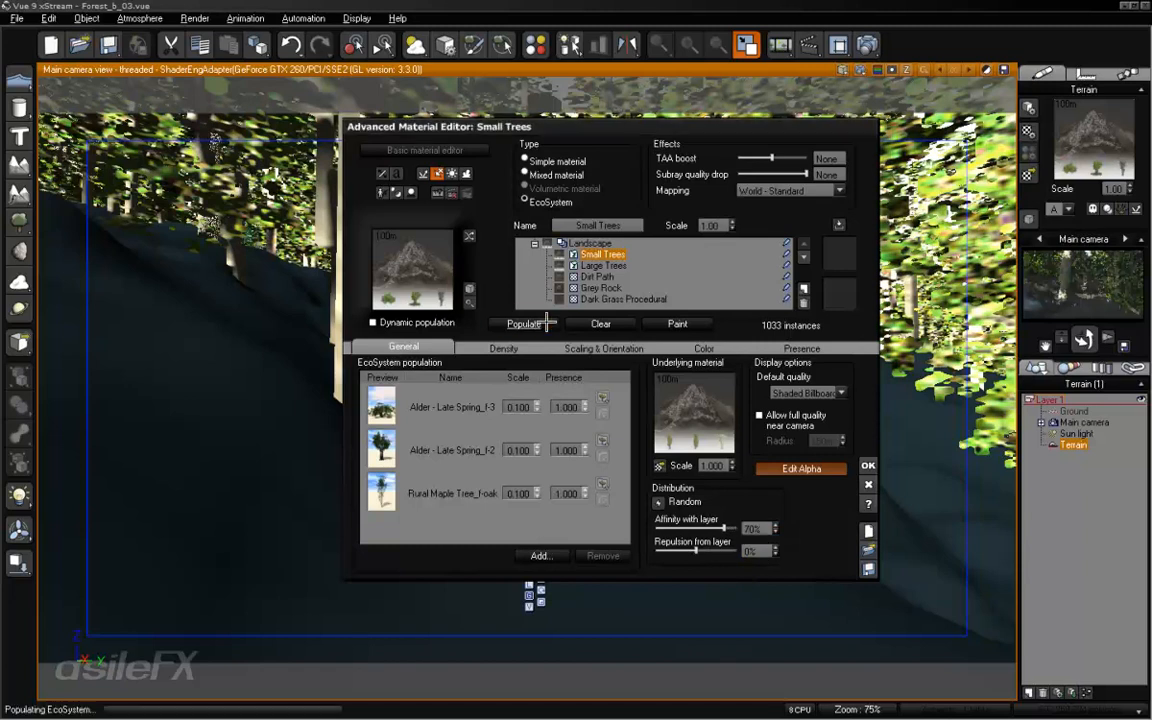
Set Small Trees' overall density to 35%, repopulate, and accept the material.
{"action": "left_click", "coordinate": [505, 347]}
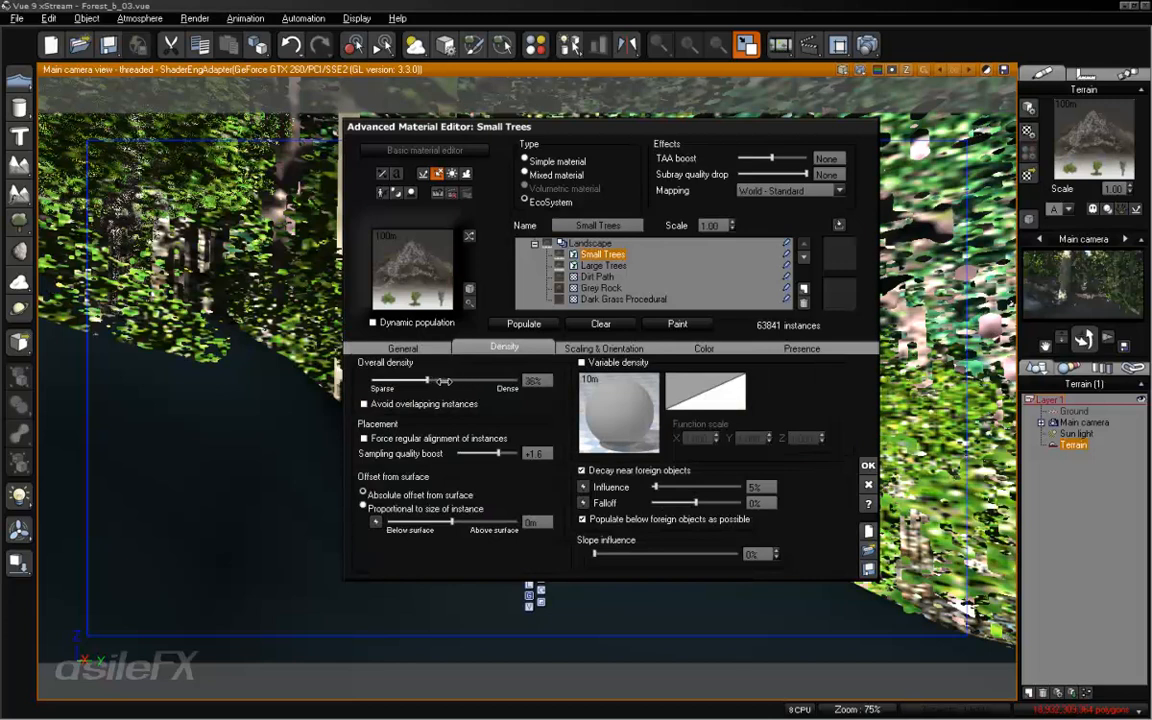
{"action": "left_click", "coordinate": [532, 380]}
{"action": "type", "text": "35"}
{"action": "key", "text": "Return"}
{"action": "left_click", "coordinate": [541, 324]}
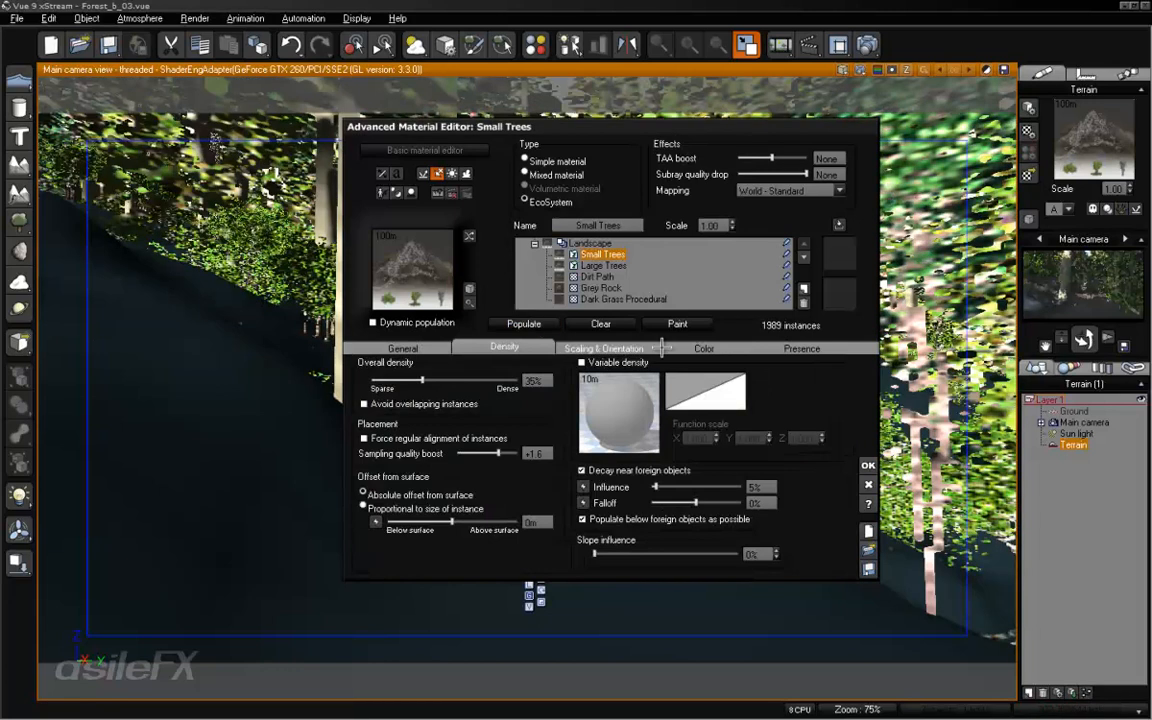
{"action": "left_click_drag", "start_coordinate": [783, 131], "coordinate": [845, 180]}
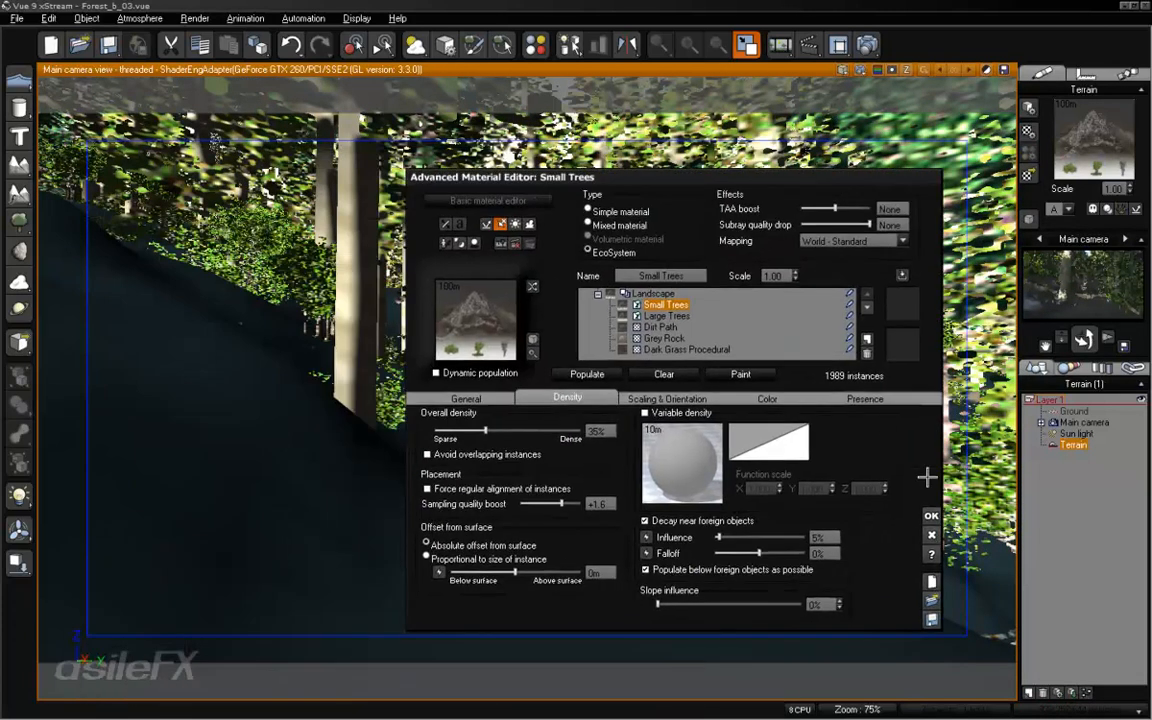
{"action": "left_click", "coordinate": [930, 515]}
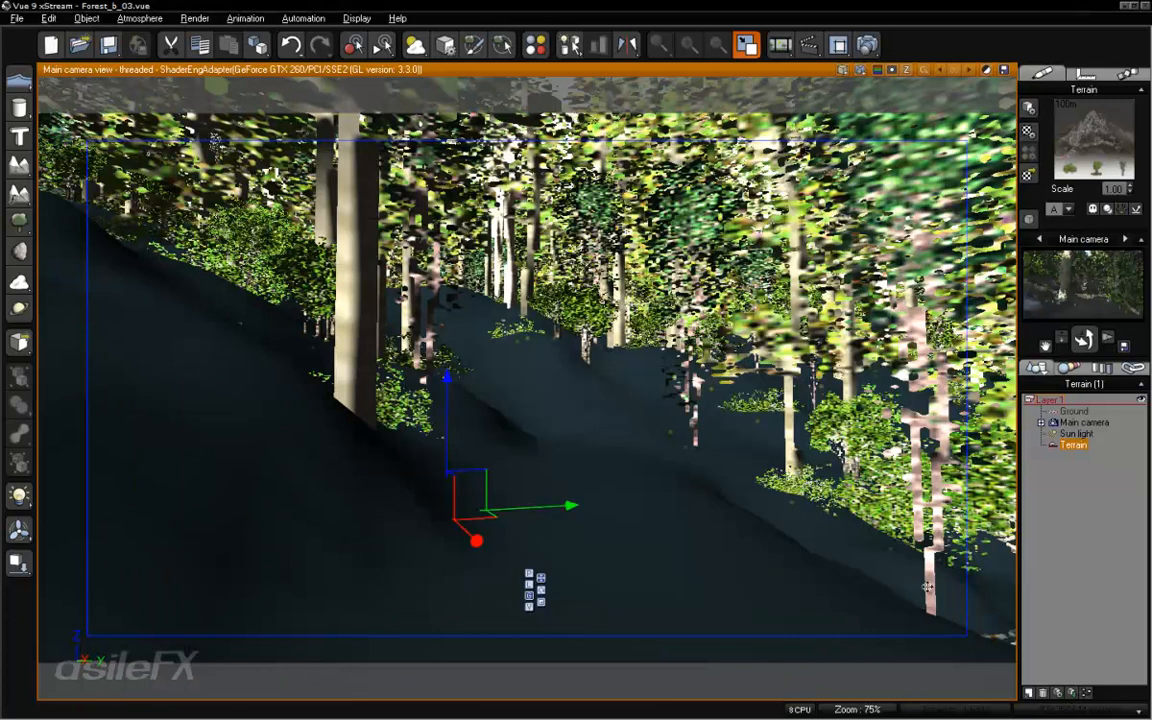
Reopen the terrain material and bring up the Small Trees layer's scaling and orientation settings.
{"action": "left_click", "coordinate": [1094, 140]}
{"action": "left_click", "coordinate": [1083, 121]}
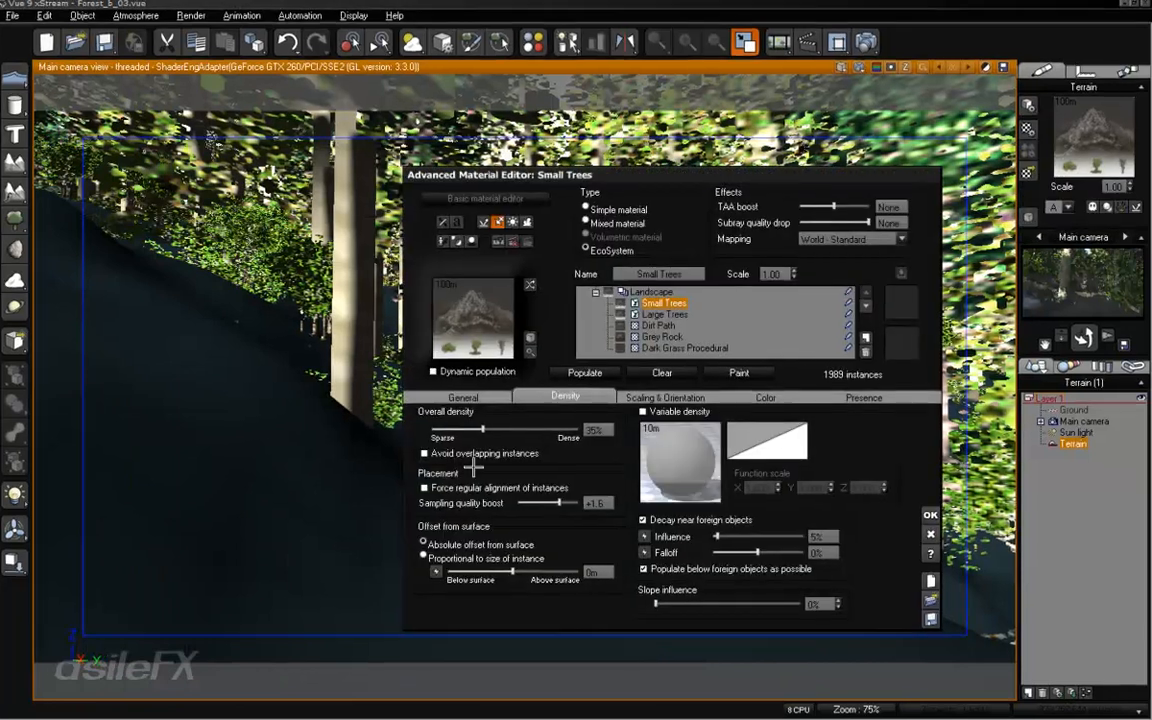
{"action": "left_click", "coordinate": [427, 370]}
{"action": "left_click", "coordinate": [605, 367]}
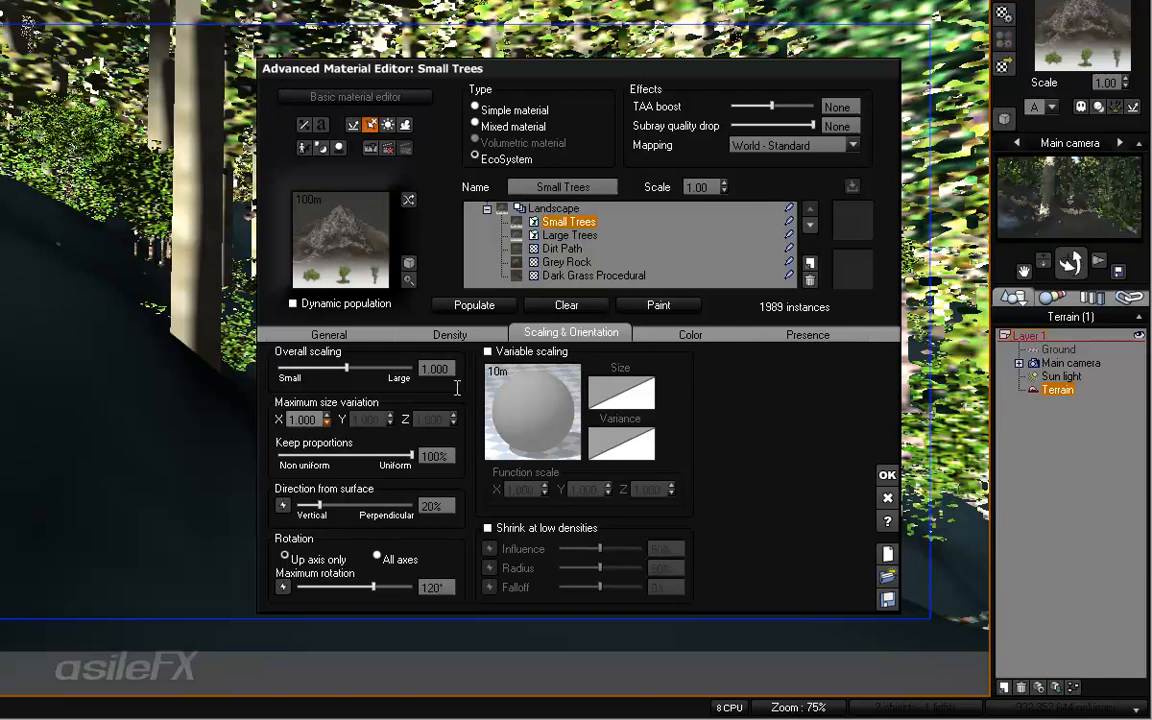
{"action": "left_click", "coordinate": [460, 333]}
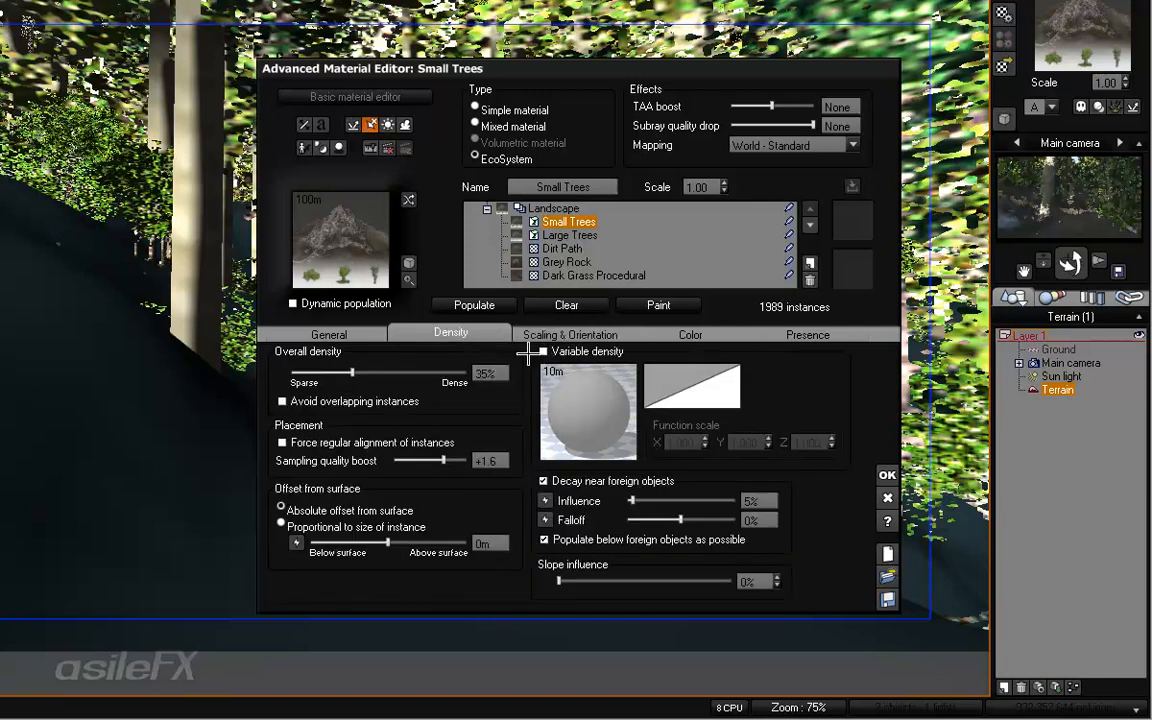
{"action": "left_click", "coordinate": [560, 333]}
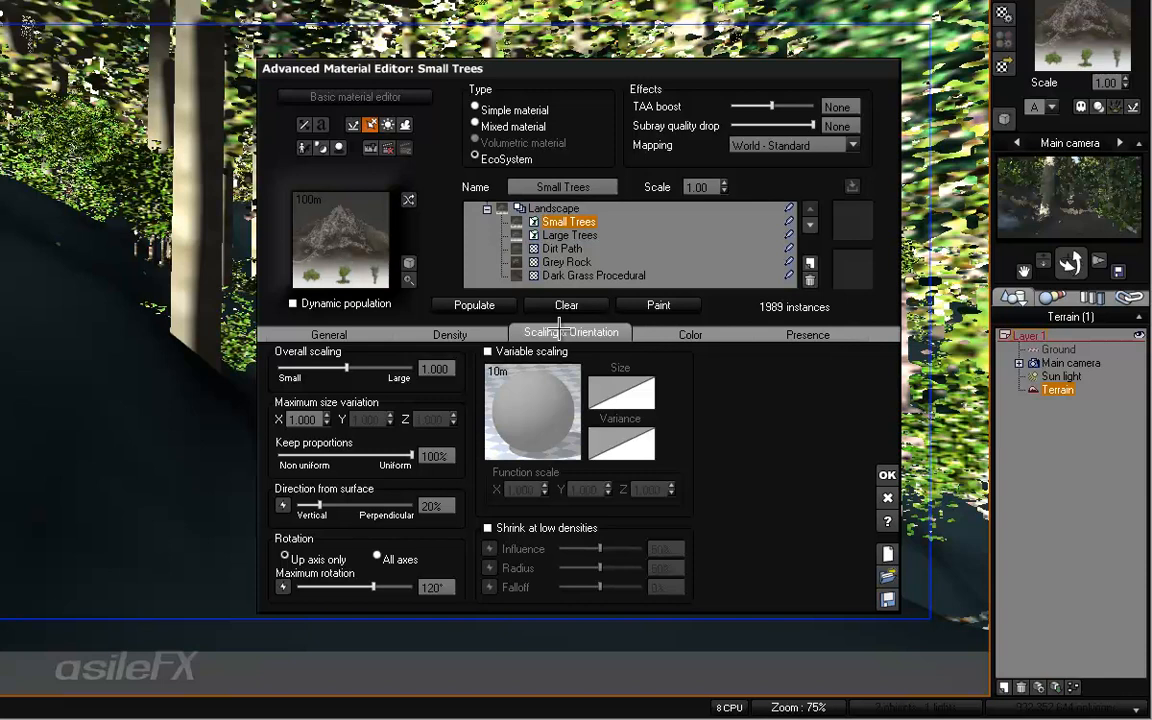
Try an overall scaling of 1.6 for Small Trees and repopulate the layer.
{"action": "left_click", "coordinate": [436, 369]}
{"action": "type", "text": "1.6"}
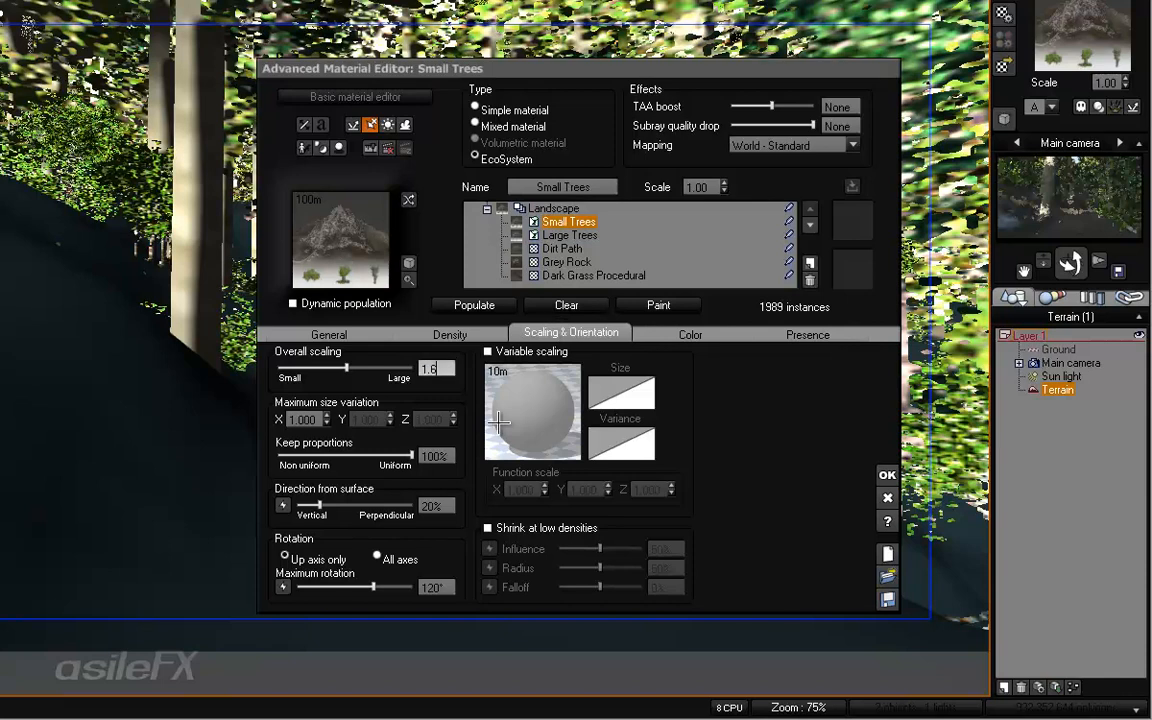
{"action": "left_click", "coordinate": [476, 304]}
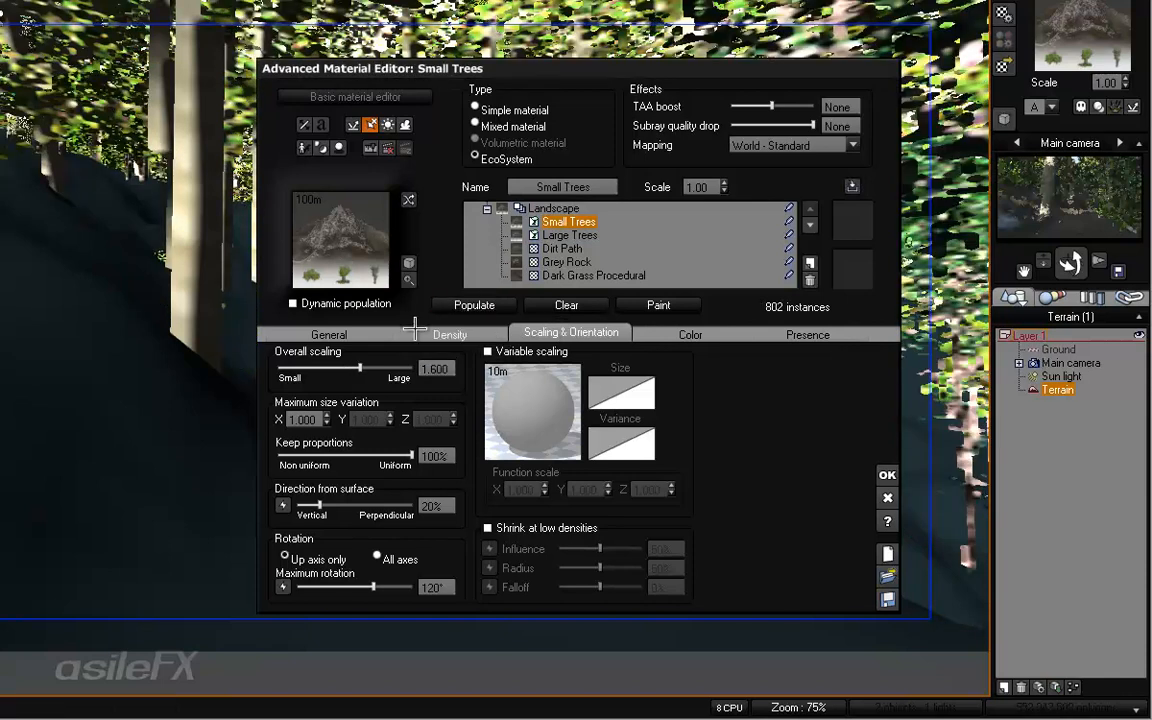
Set Small Trees' overall scaling to 1.3 and repopulate the layer.
{"action": "left_click", "coordinate": [441, 370]}
{"action": "type", "text": "1.2"}
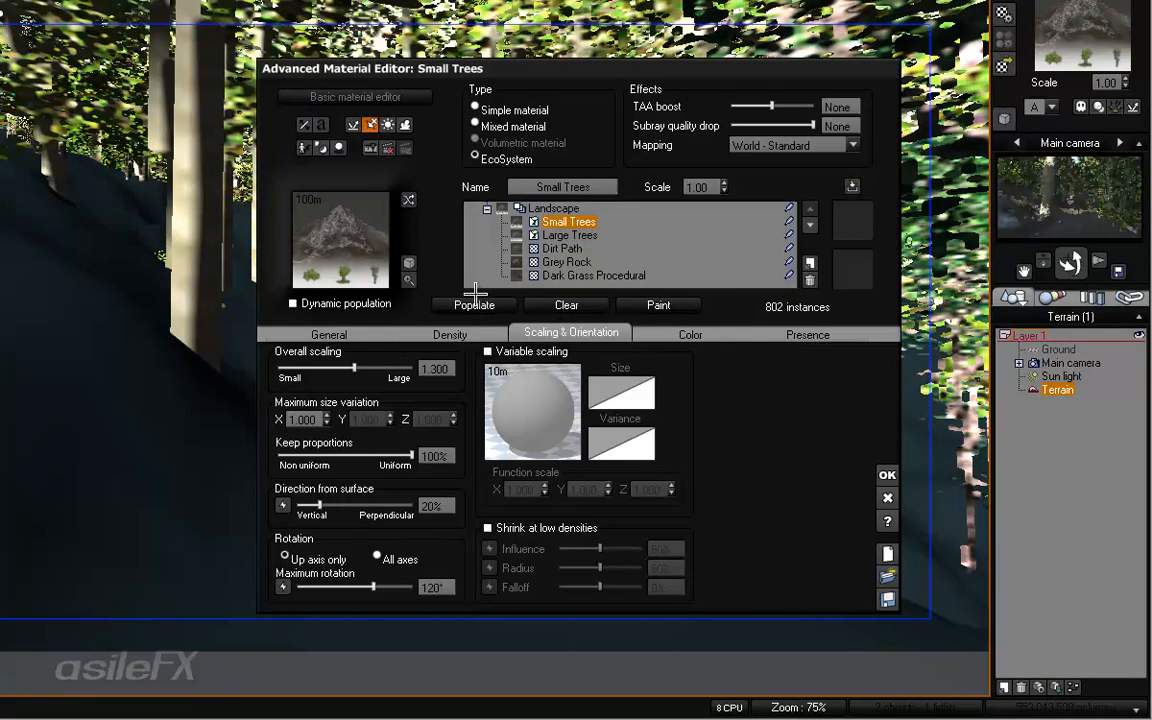
{"action": "left_click", "coordinate": [474, 304]}
Set the Rural Maple Tree's presence in the Small Trees population to 2, repopulate, and accept the material.
{"action": "left_click", "coordinate": [385, 330]}
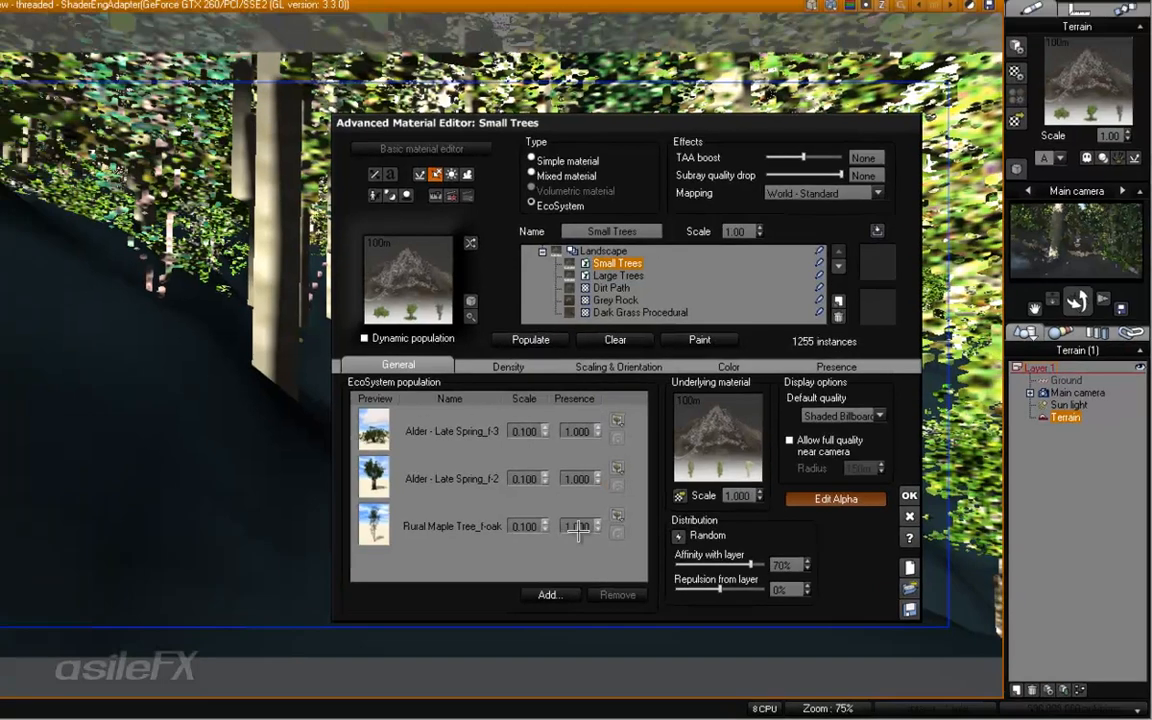
{"action": "left_click", "coordinate": [527, 511]}
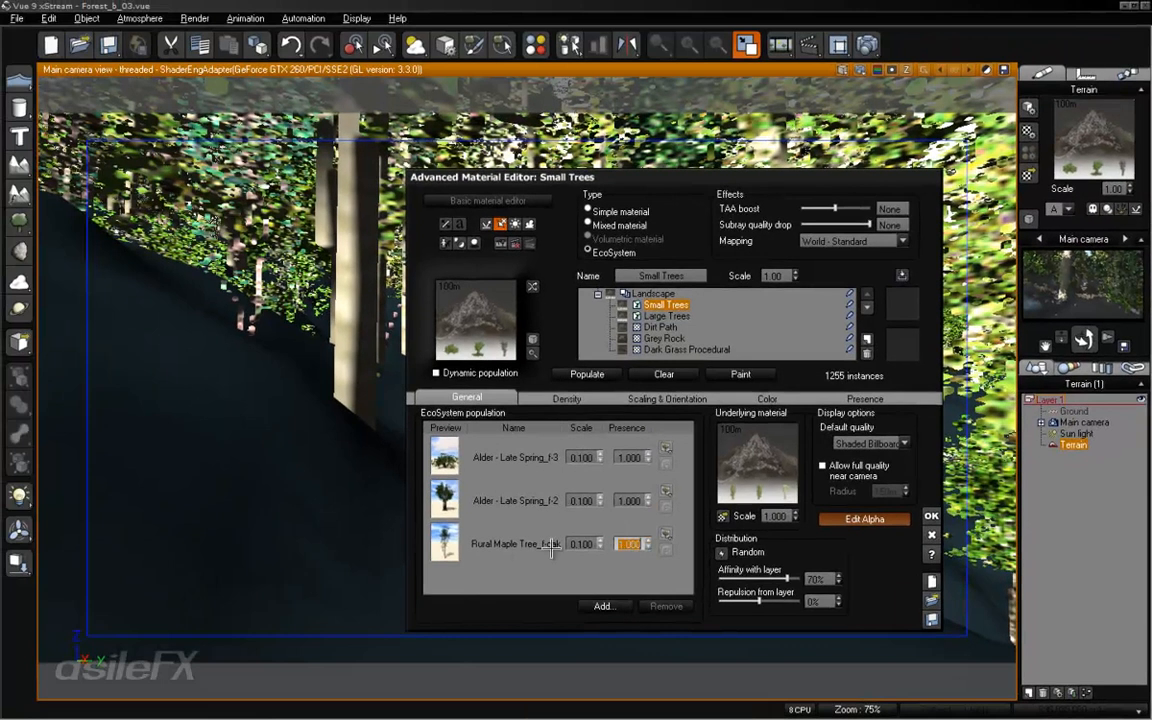
{"action": "type", "text": "2"}
{"action": "left_click", "coordinate": [587, 374]}
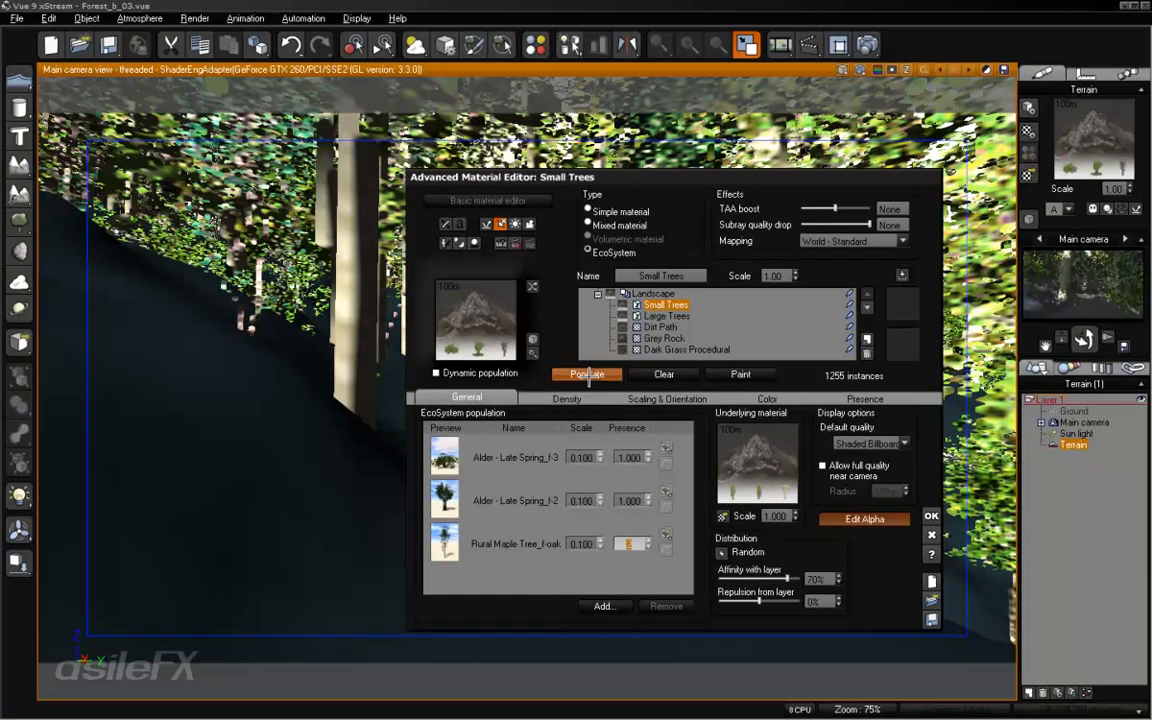
{"action": "left_click", "coordinate": [931, 517]}
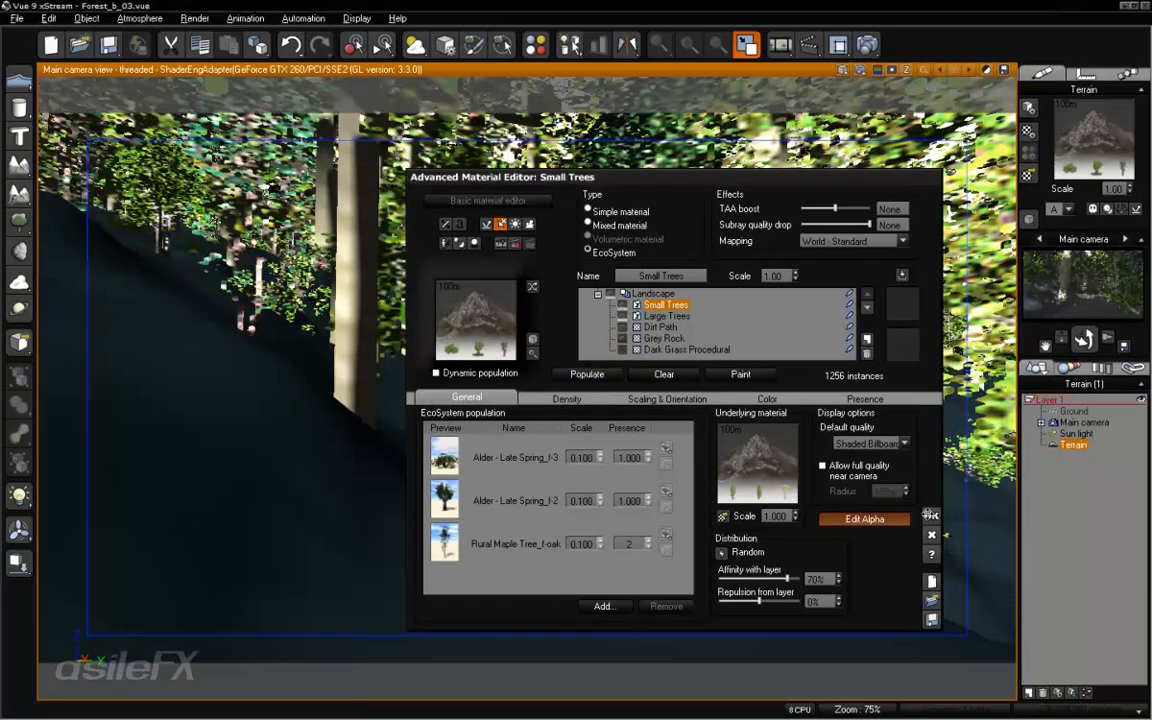
{"action": "left_click", "coordinate": [1095, 500]}
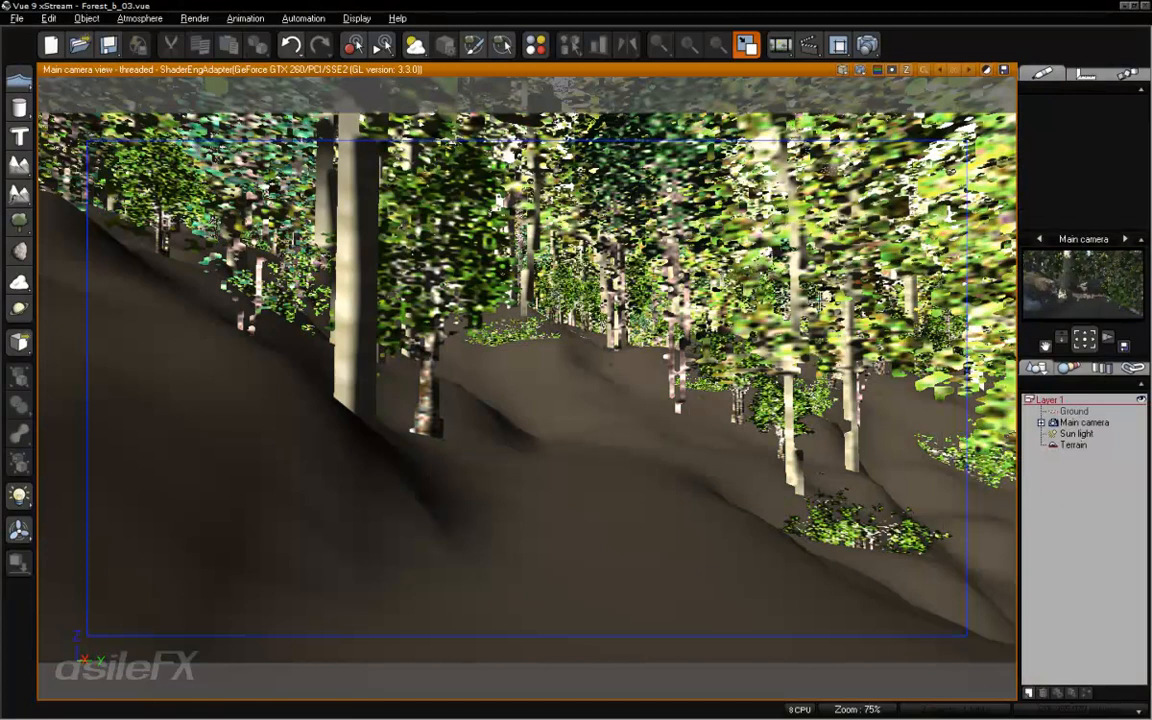
Reopen the terrain material, set Small Trees' overall density to 43%, repopulate, and accept the material.
{"action": "right_click_drag", "start_coordinate": [793, 350], "coordinate": [763, 353]}
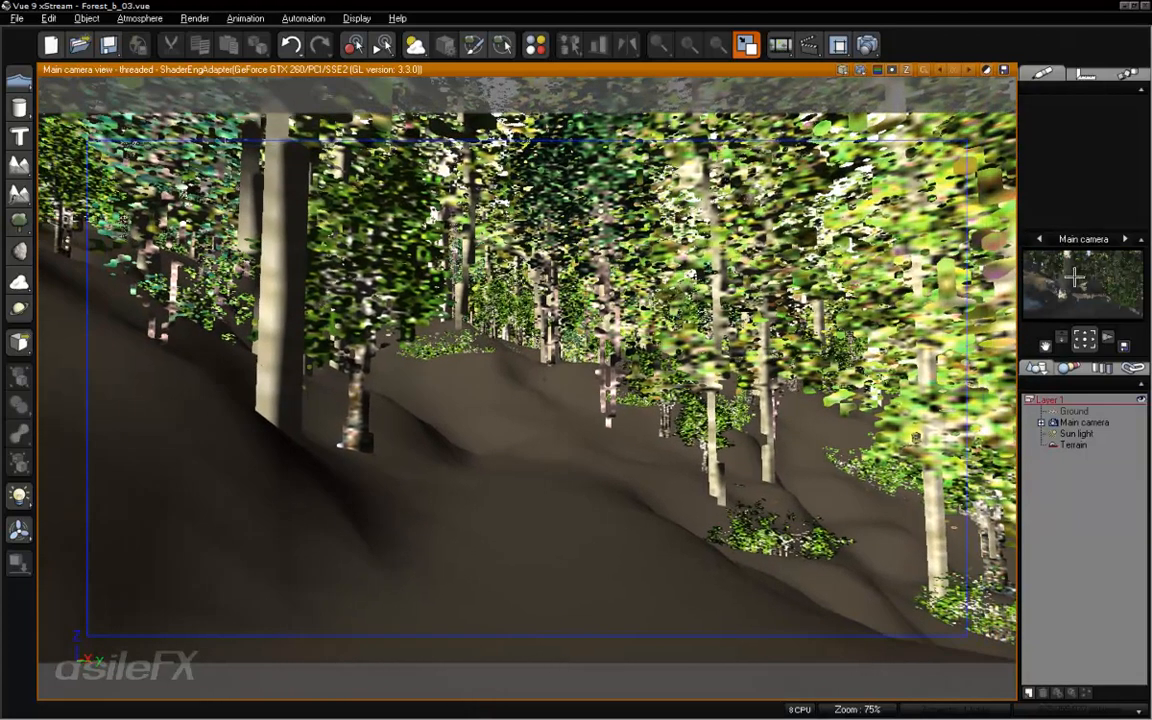
{"action": "left_click", "coordinate": [1074, 445]}
{"action": "right_click", "coordinate": [1093, 137]}
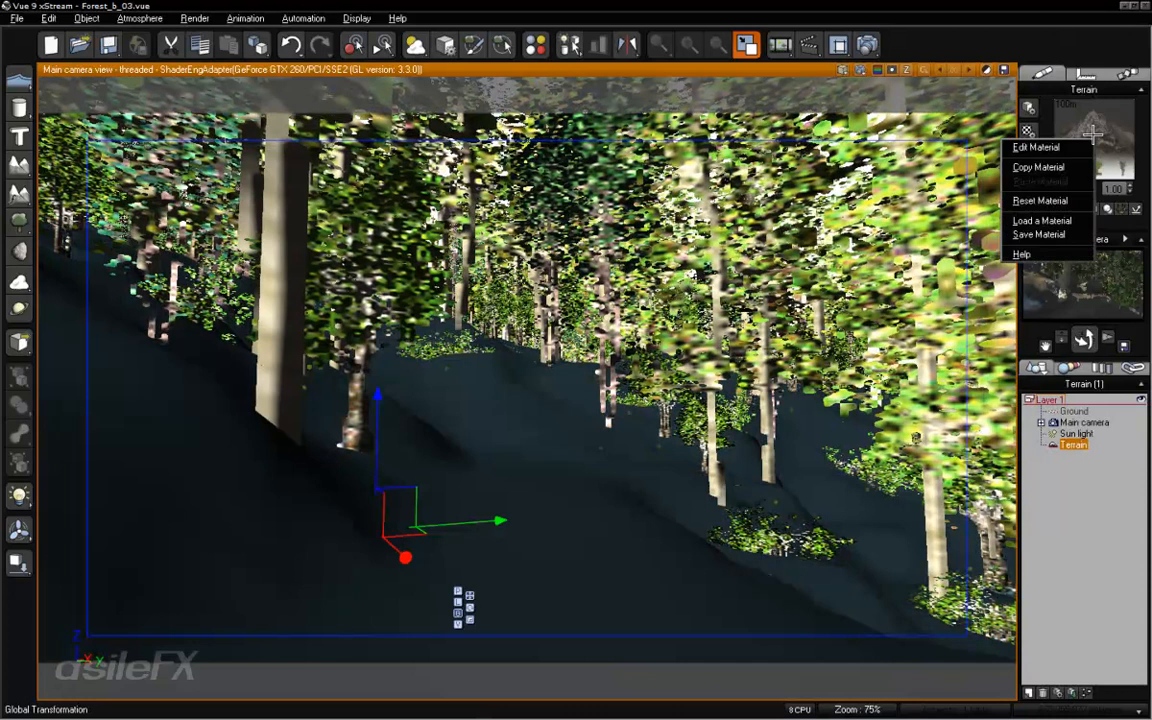
{"action": "left_click", "coordinate": [1067, 147]}
{"action": "left_click", "coordinate": [605, 401]}
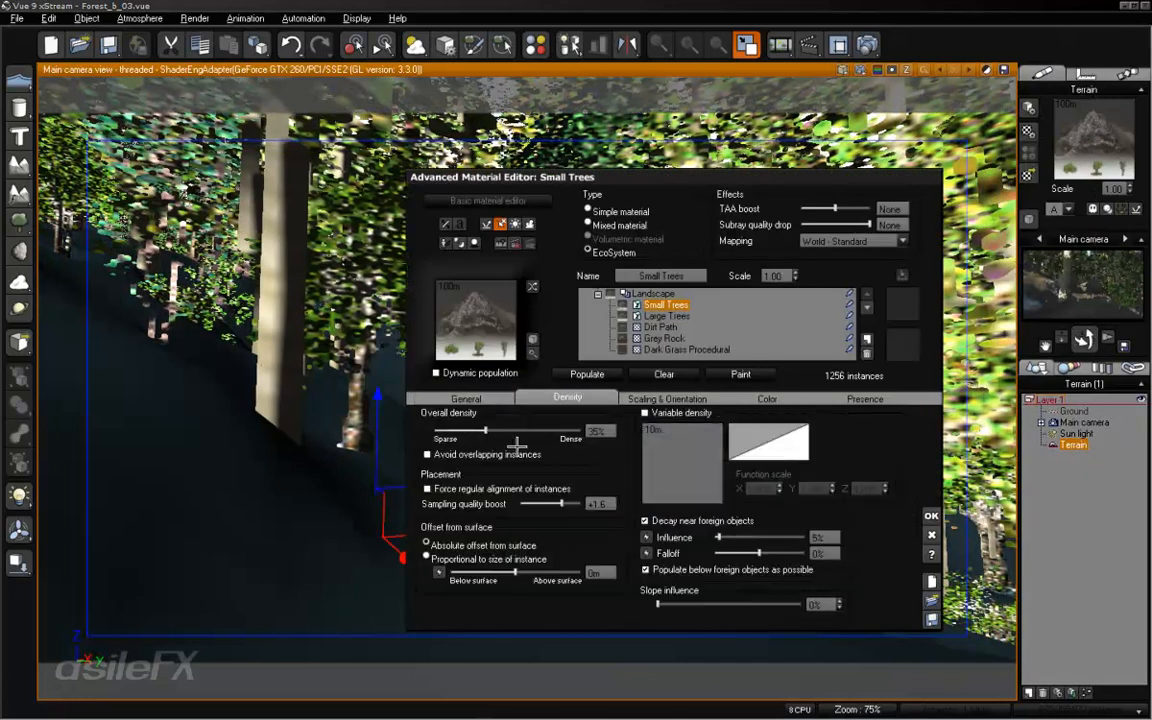
{"action": "left_click", "coordinate": [582, 375]}
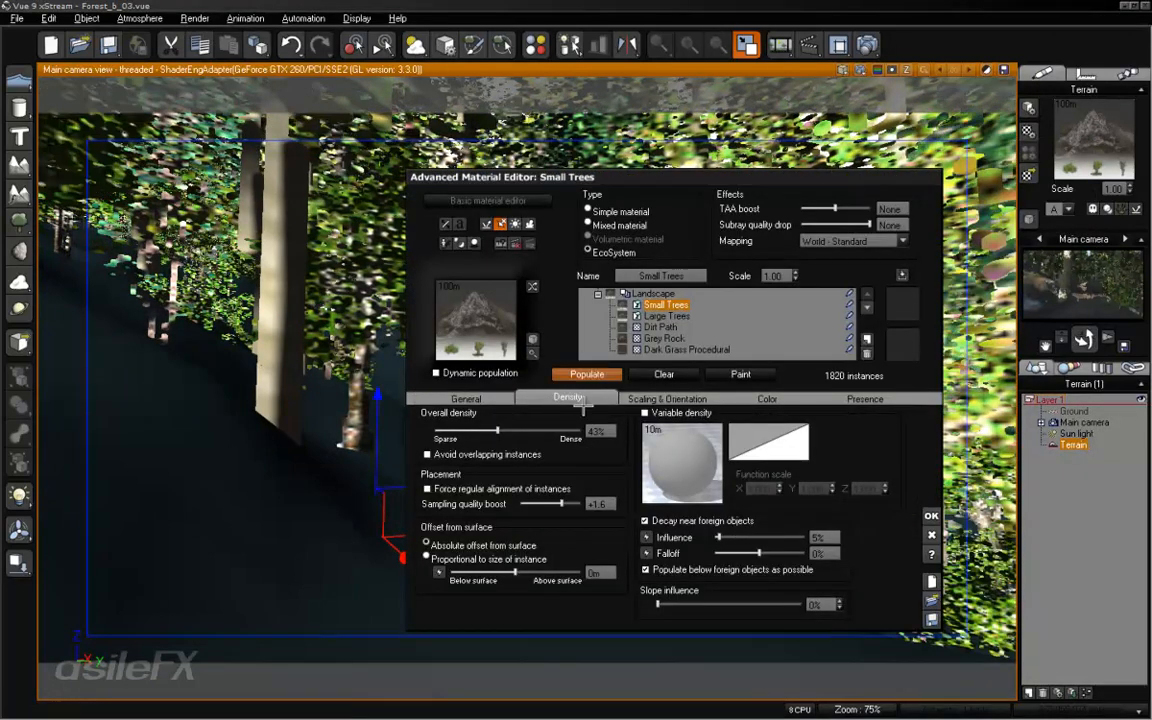
{"action": "left_click", "coordinate": [931, 516]}
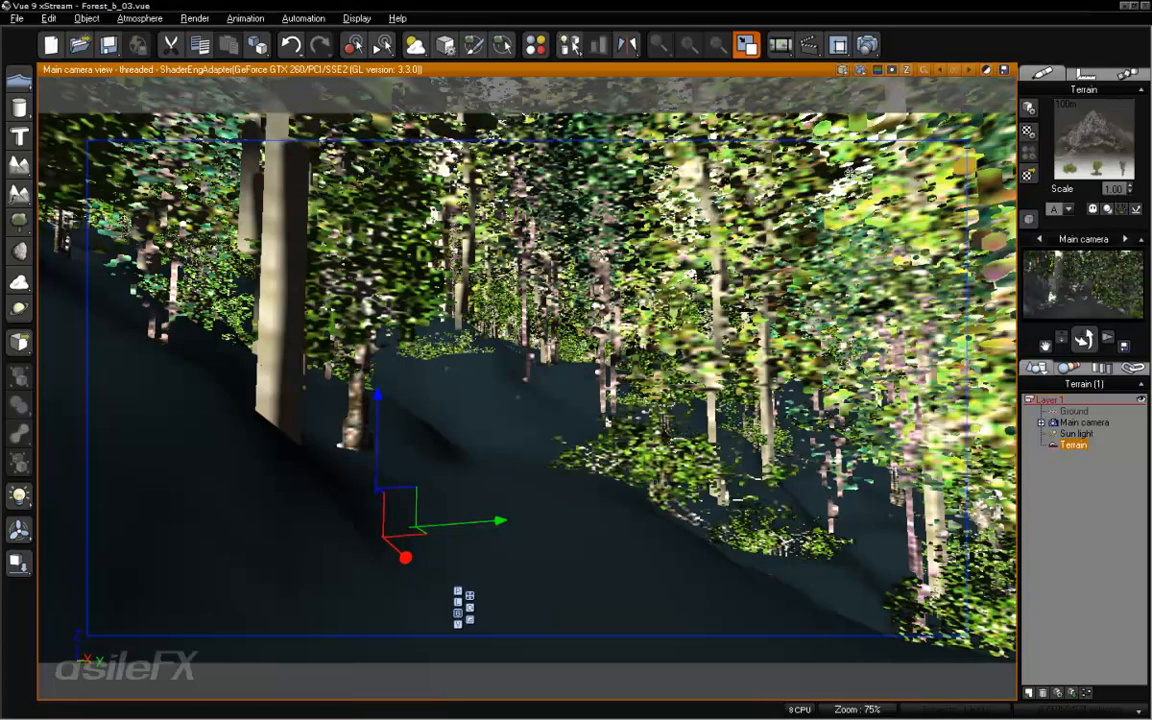
Render the main camera view to check the denser small trees, and close the finished render.
{"action": "left_click", "coordinate": [780, 45]}
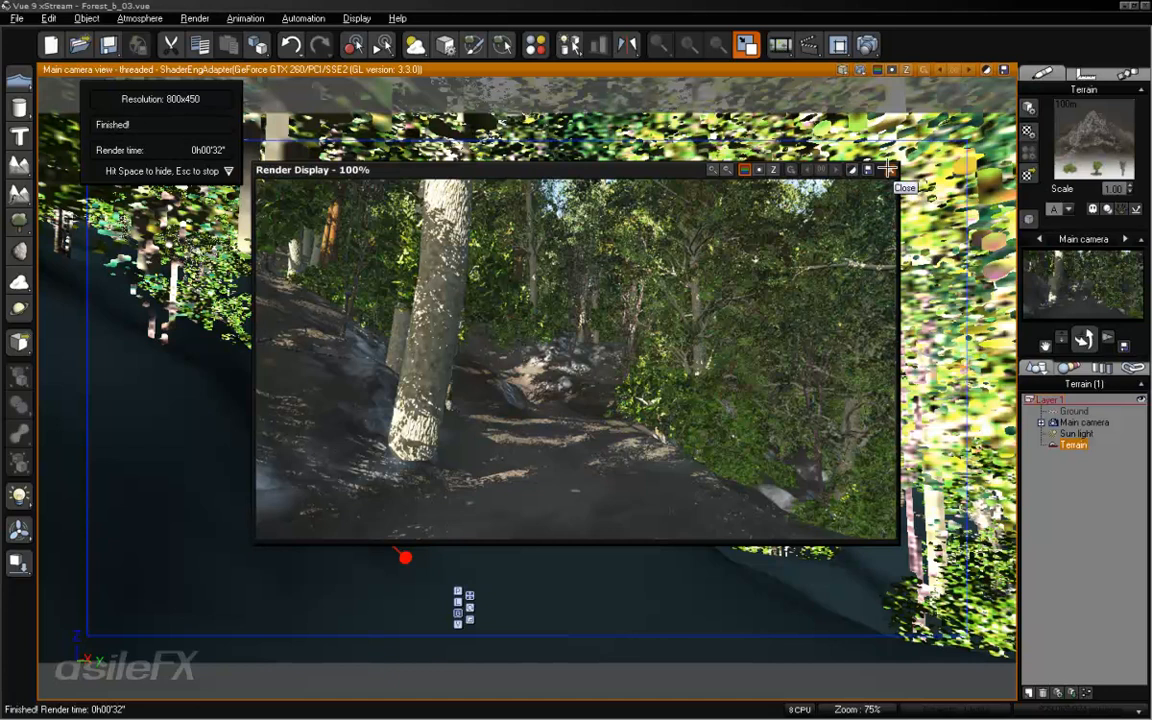
{"action": "left_click", "coordinate": [890, 171]}
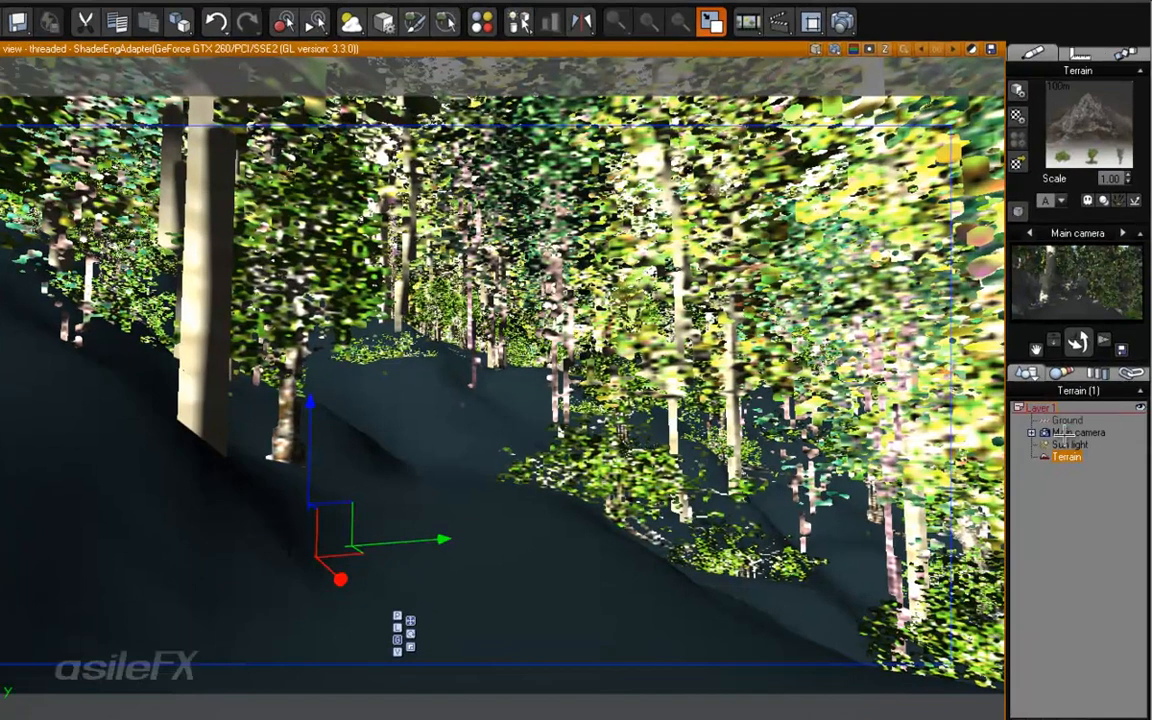
Try a display gamma of 1 and a texture map input gamma of 1 in the main camera's options, and accept.
{"action": "double_click", "coordinate": [1074, 422]}
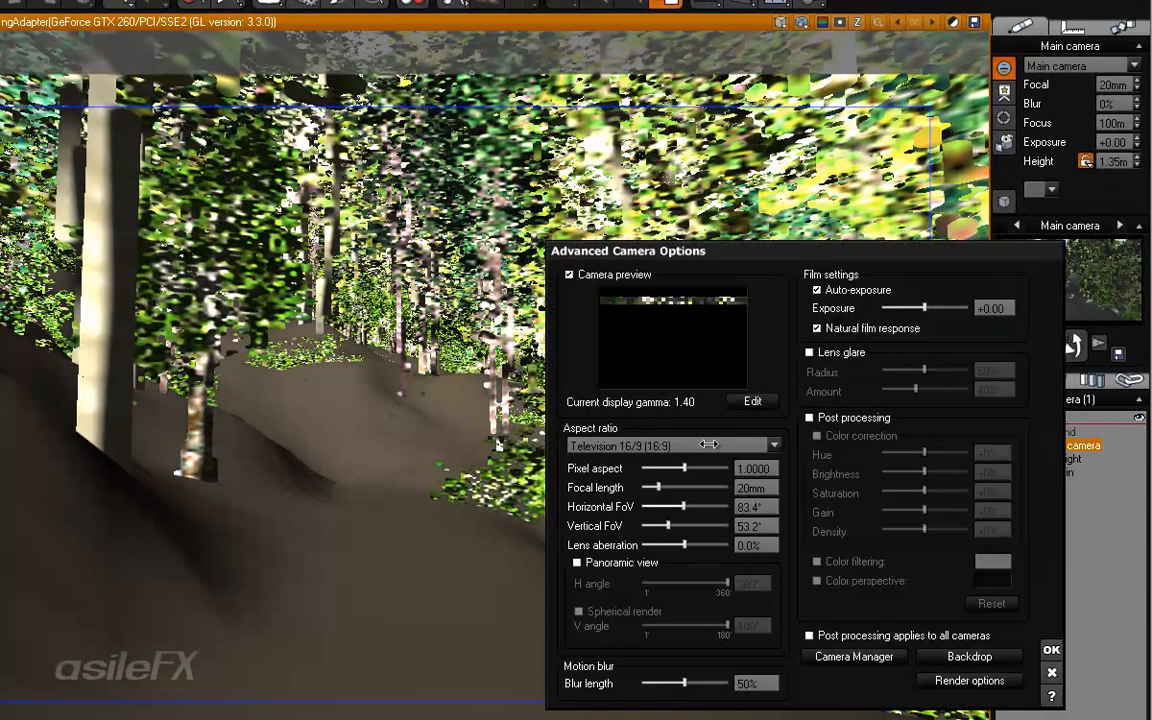
{"action": "left_click", "coordinate": [769, 401]}
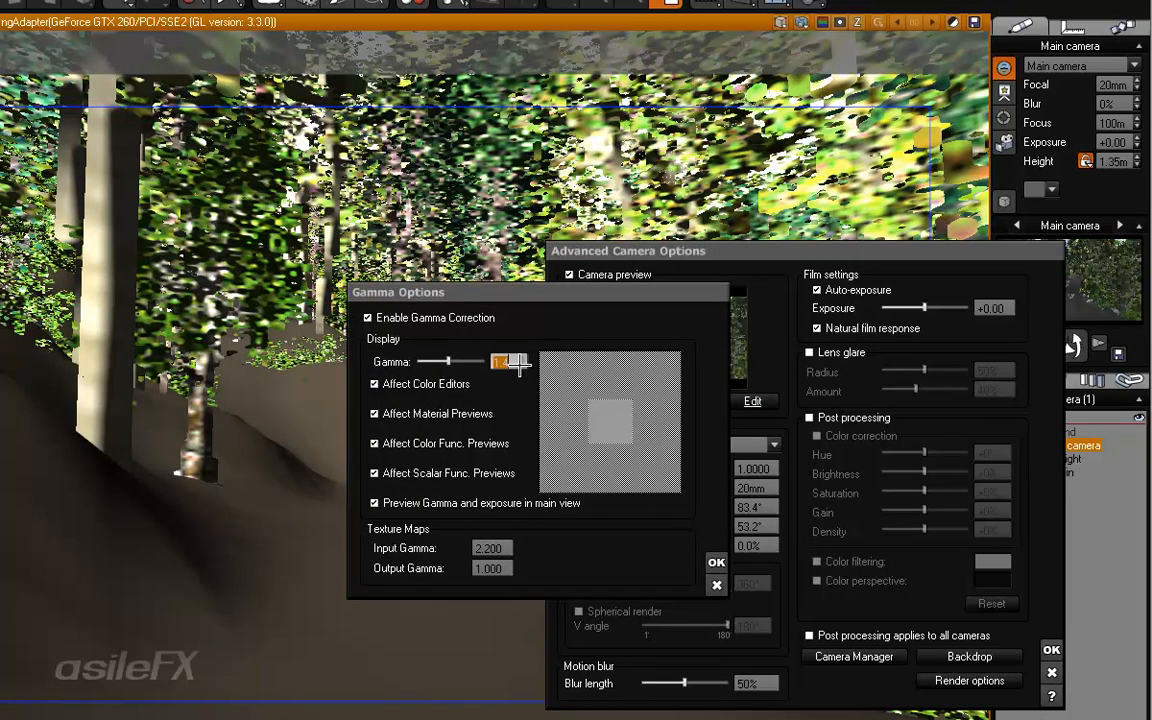
{"action": "type", "text": "1"}
{"action": "key", "text": "Return"}
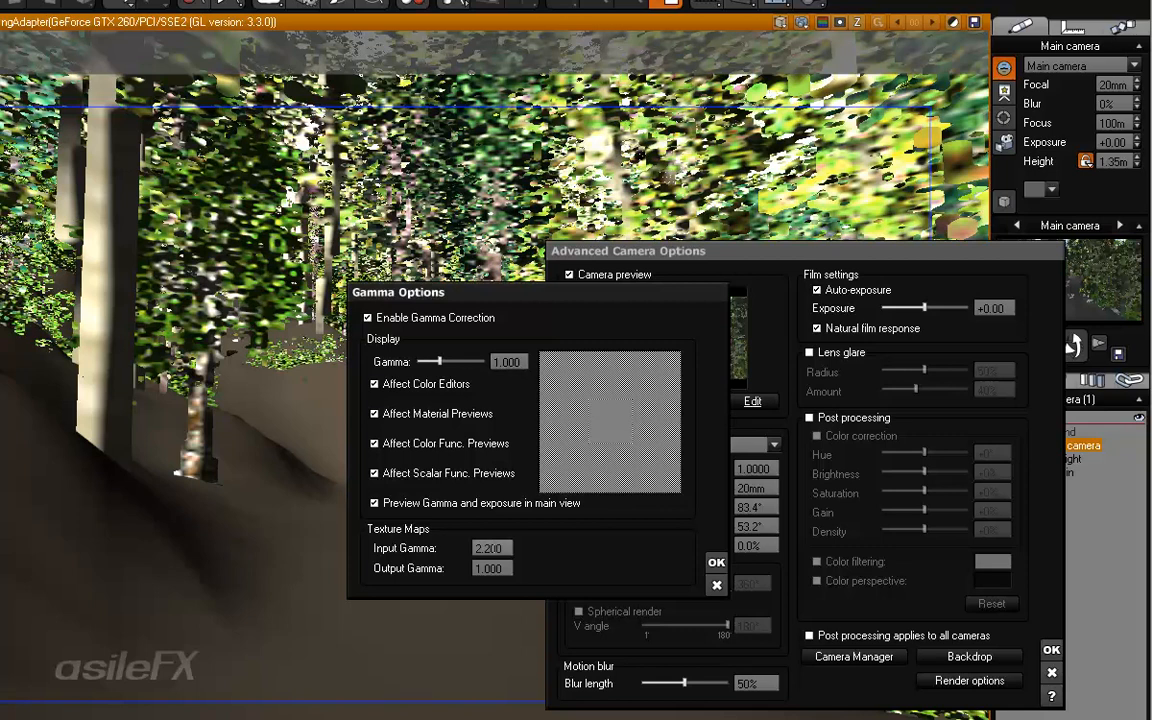
{"action": "left_click", "coordinate": [495, 548]}
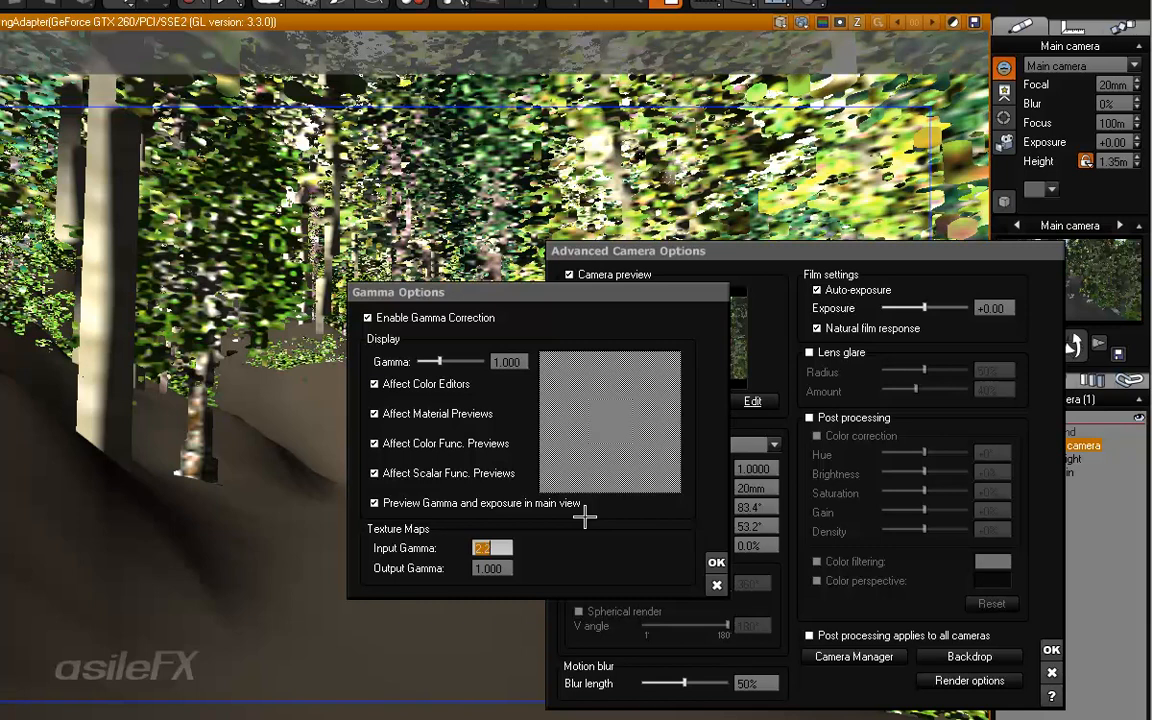
{"action": "type", "text": "1"}
{"action": "key", "text": "Return"}
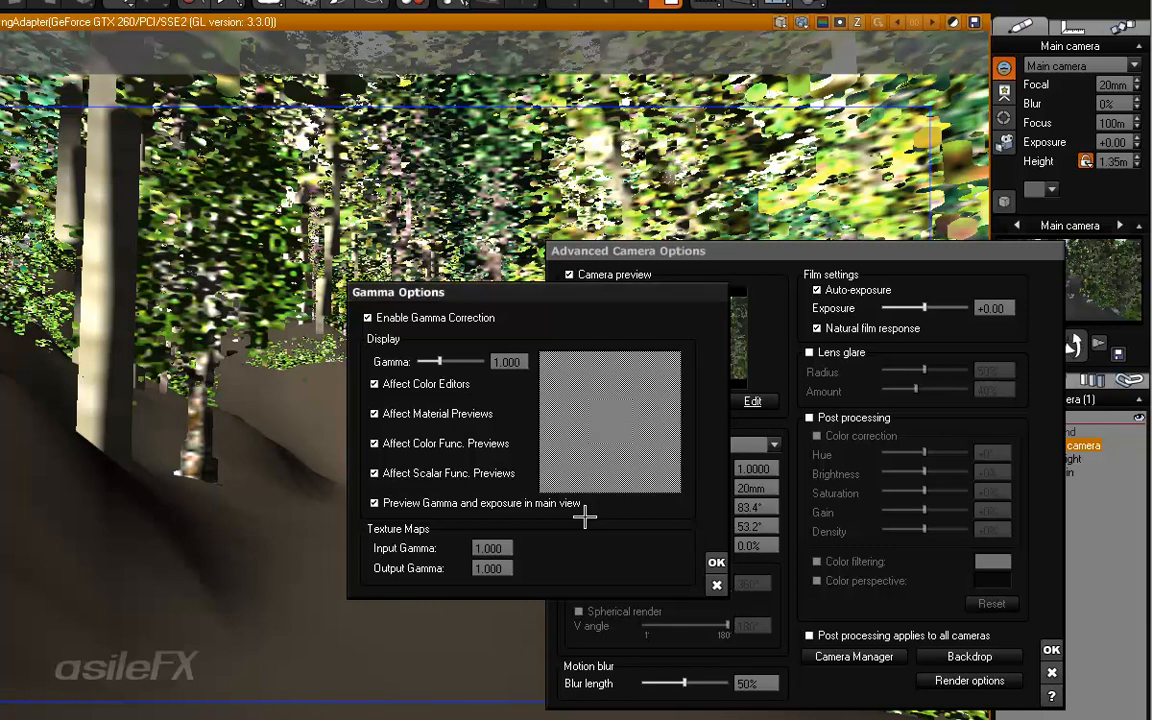
{"action": "left_click", "coordinate": [716, 562]}
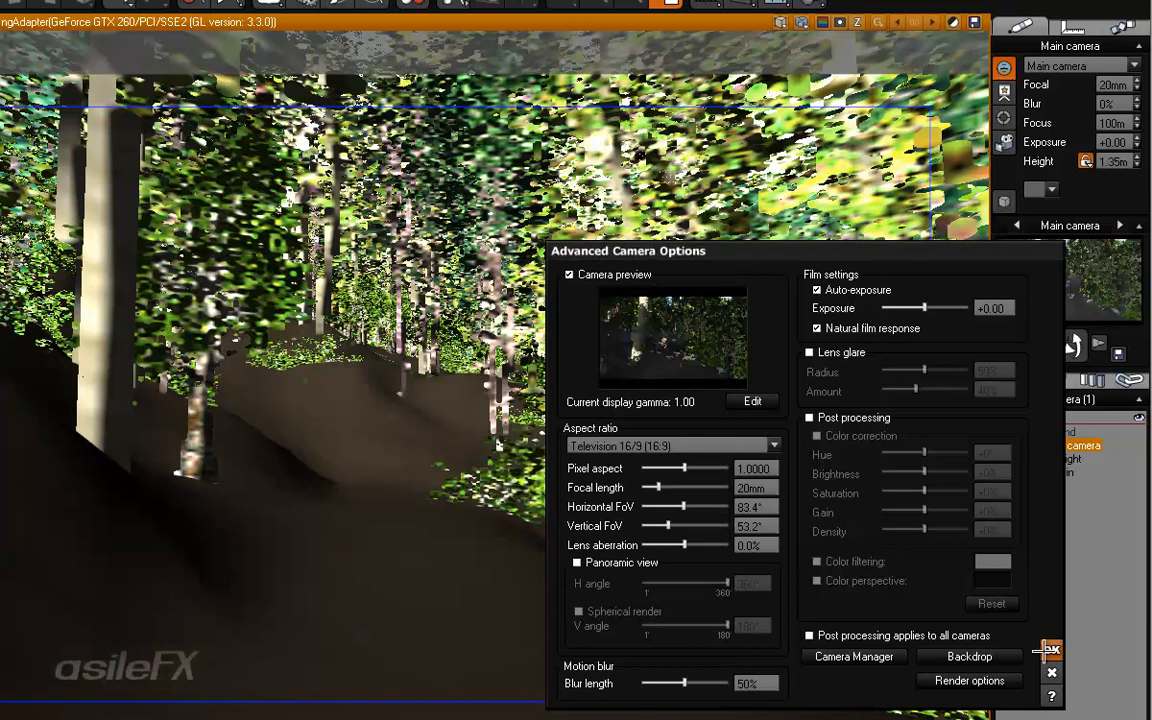
{"action": "left_click", "coordinate": [1051, 650]}
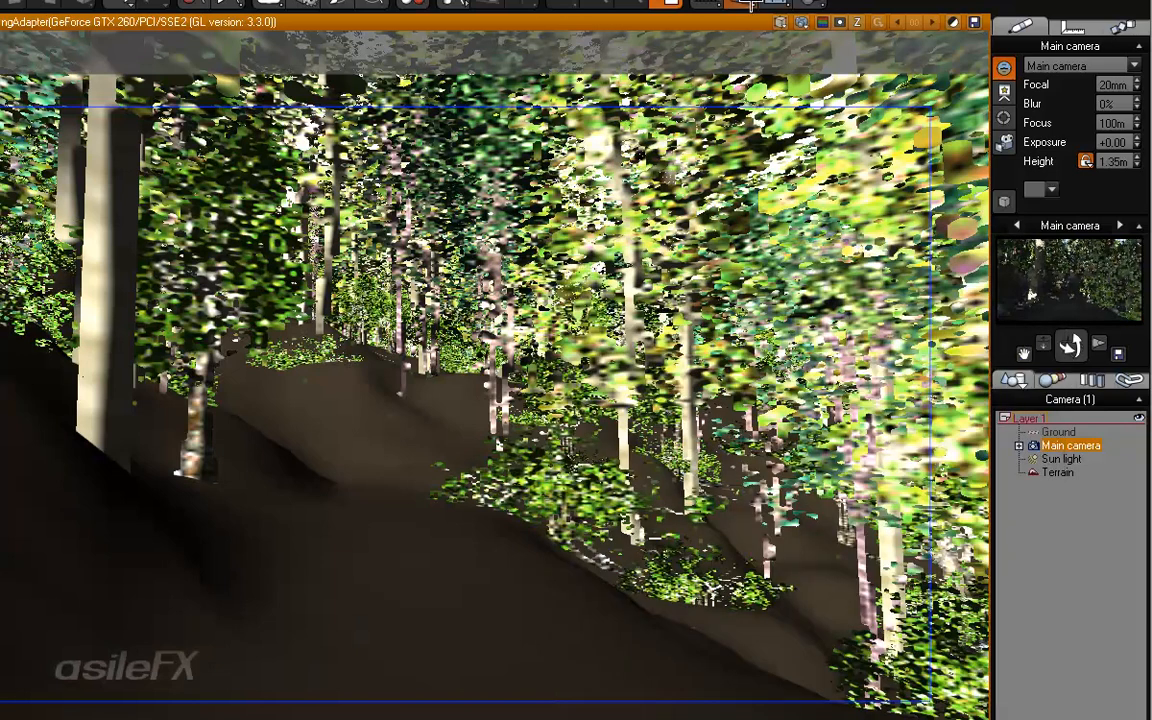
Render the scene with the gamma of 1 and close the finished render.
{"action": "left_click", "coordinate": [802, 3]}
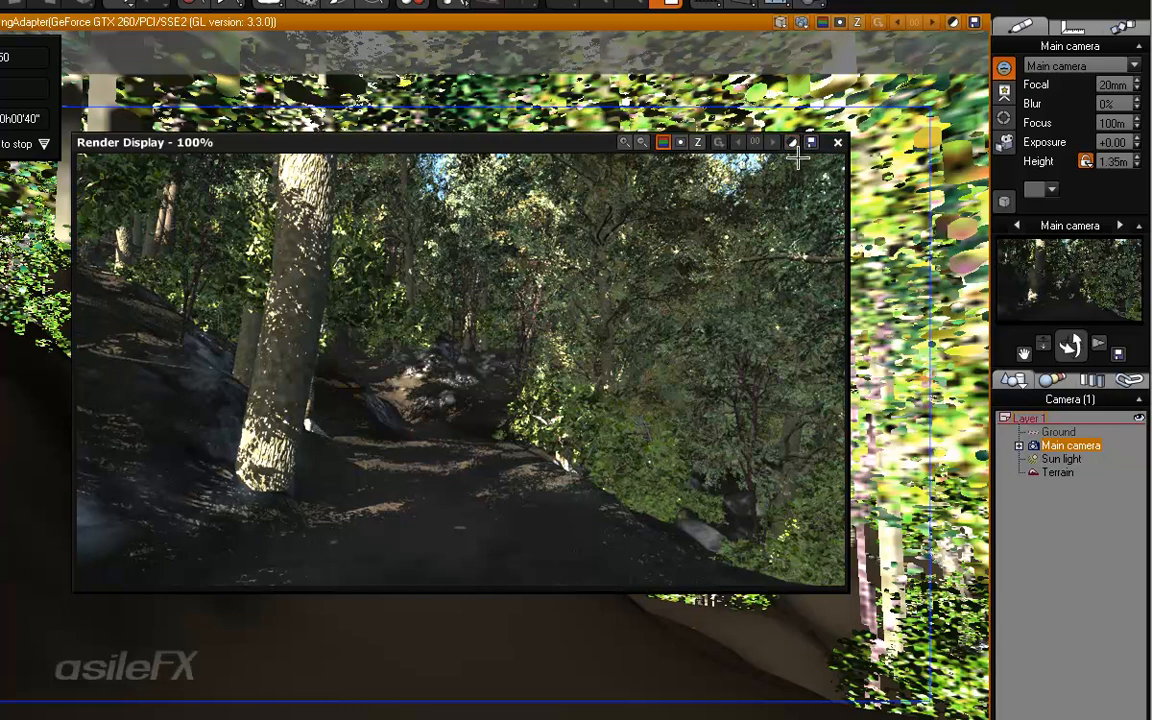
{"action": "left_click", "coordinate": [837, 142]}
Set the main camera's display gamma to 1.2 and texture map input gamma to 2.2, and enable Natural film response.
{"action": "double_click", "coordinate": [1070, 445]}
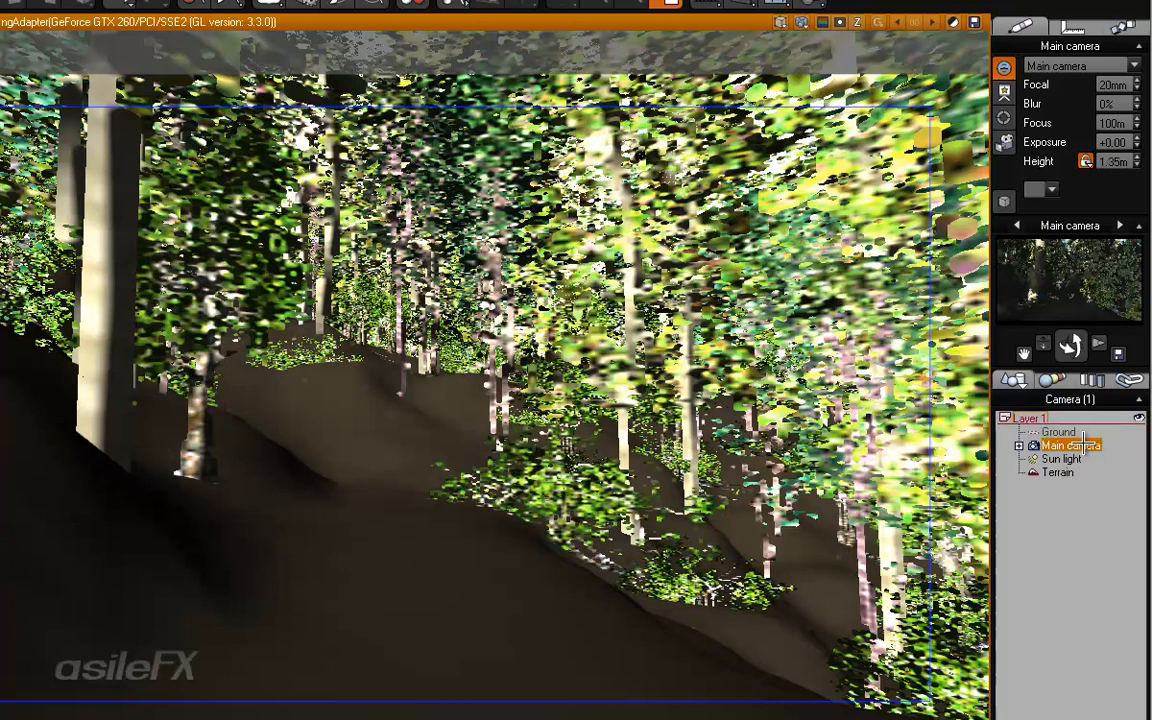
{"action": "left_click", "coordinate": [749, 400]}
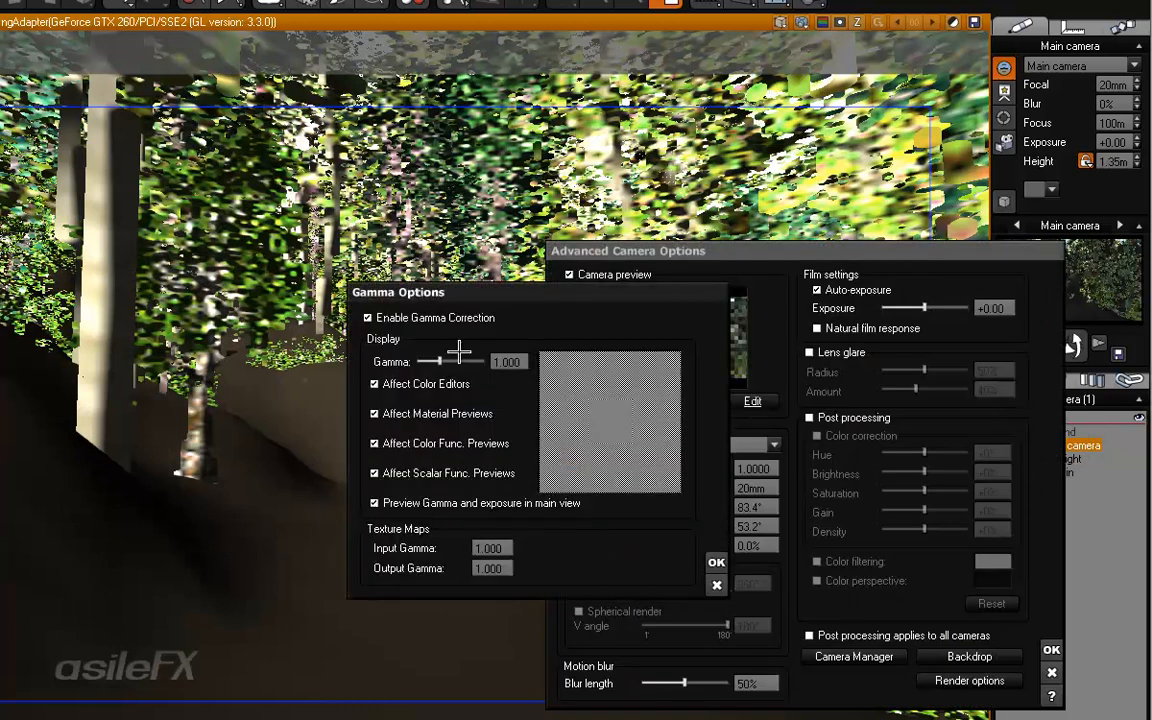
{"action": "left_click", "coordinate": [506, 361]}
{"action": "type", "text": "1.200"}
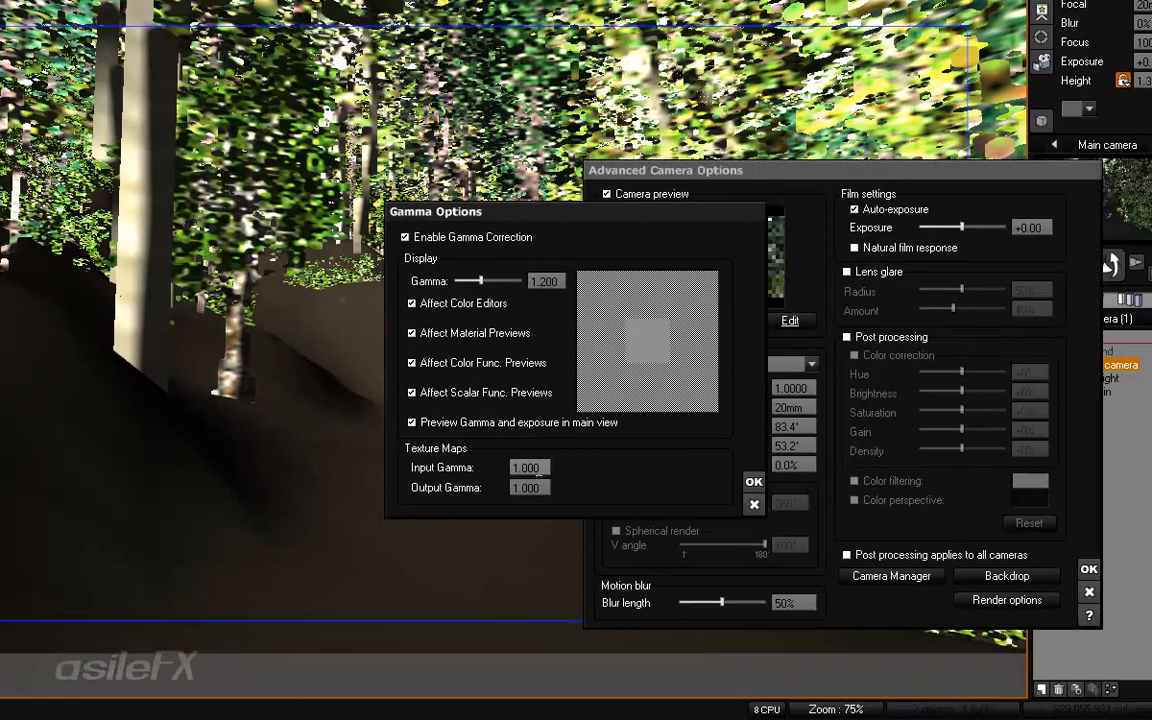
{"action": "left_click", "coordinate": [512, 548]}
{"action": "type", "text": "2.200"}
{"action": "key", "text": "Return"}
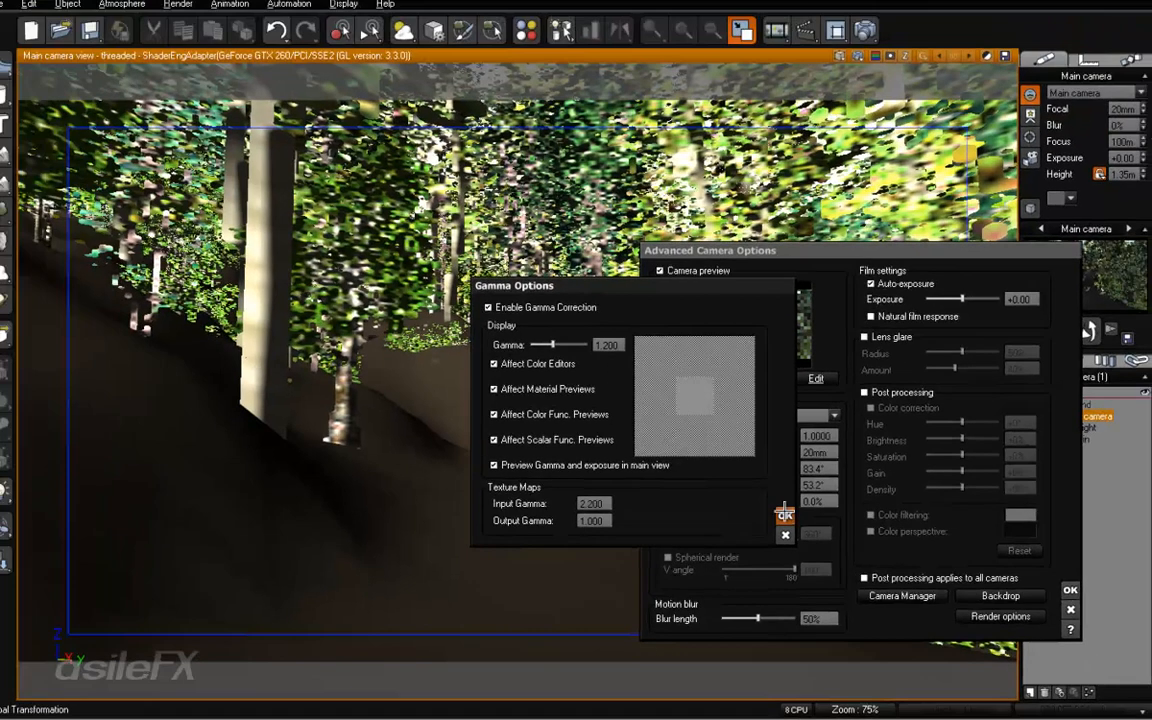
{"action": "left_click", "coordinate": [757, 483]}
{"action": "left_click", "coordinate": [913, 324]}
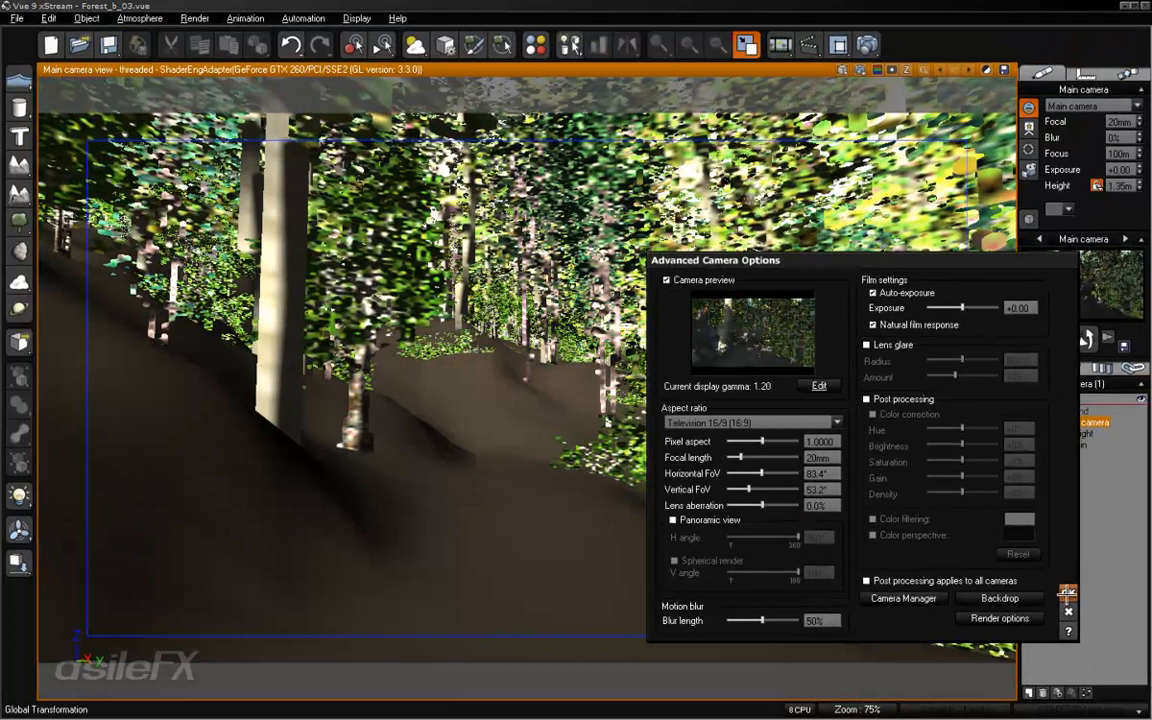
{"action": "left_click", "coordinate": [1068, 592]}
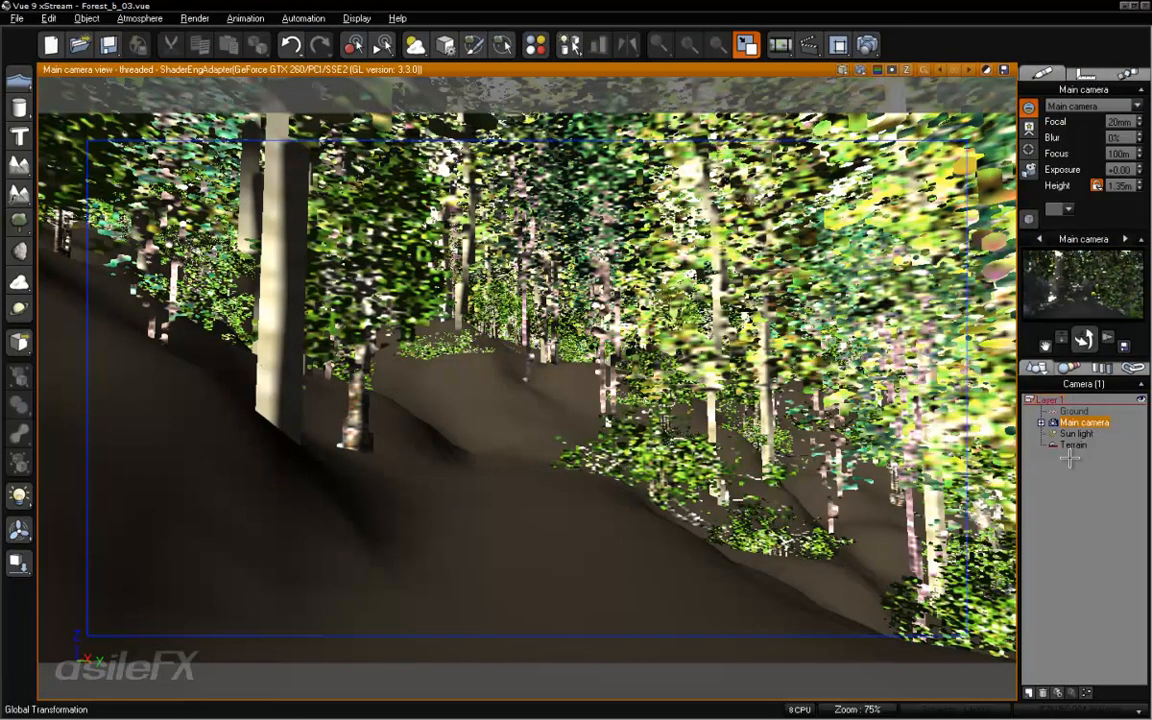
Lower the first Gray Trunk EcoSystem material's lighting to 30% diffuse and 20% ambient, and accept.
{"action": "left_click", "coordinate": [1075, 367]}
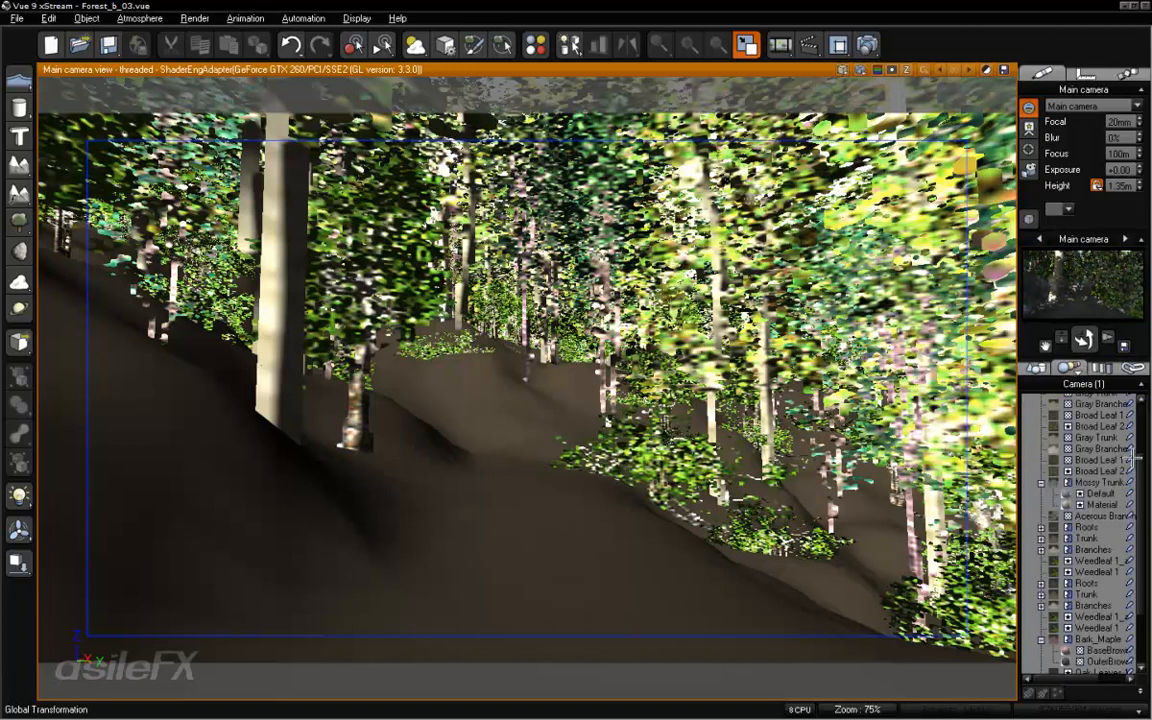
{"action": "left_click_drag", "start_coordinate": [1141, 472], "coordinate": [1141, 424]}
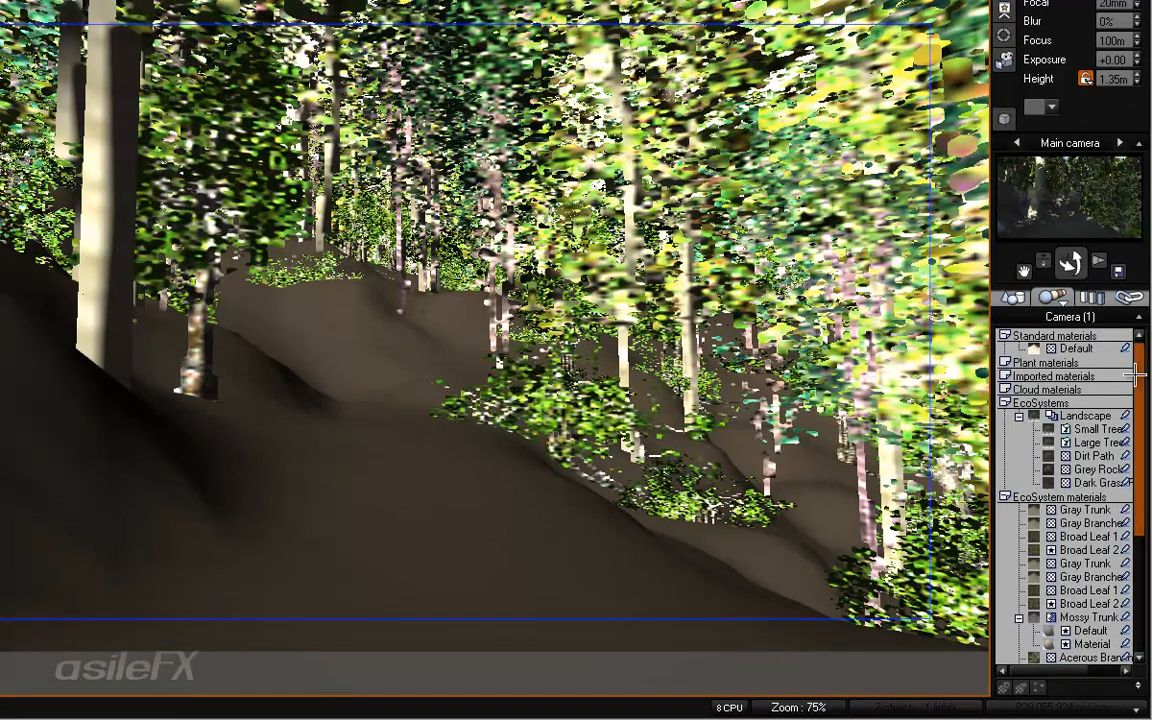
{"action": "left_click_drag", "start_coordinate": [1140, 372], "coordinate": [1145, 444]}
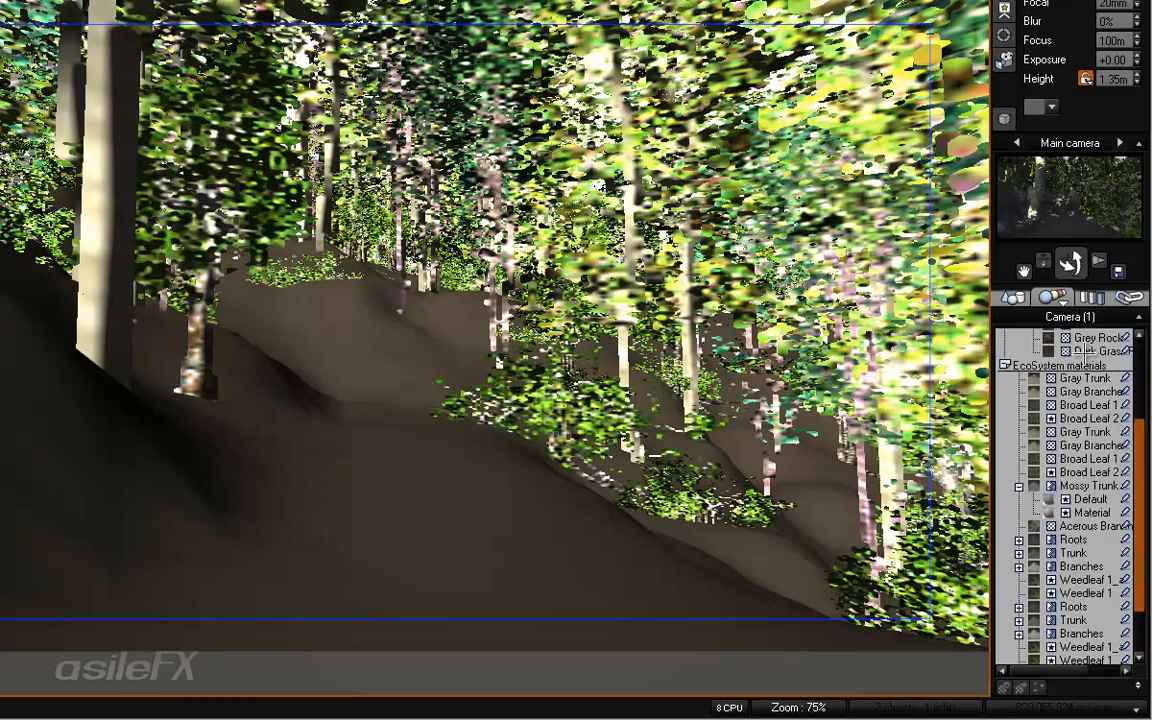
{"action": "scroll", "coordinate": [1103, 449], "scroll_direction": "down", "scroll_amount": 2}
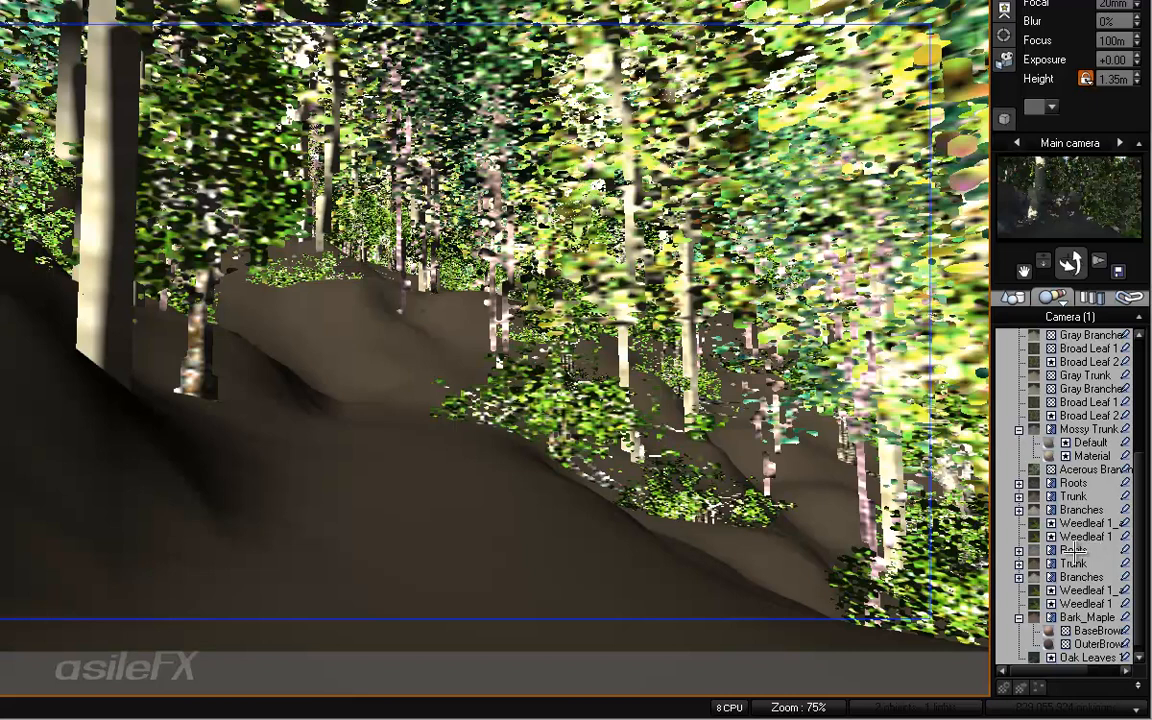
{"action": "left_click_drag", "start_coordinate": [1141, 464], "coordinate": [1141, 429]}
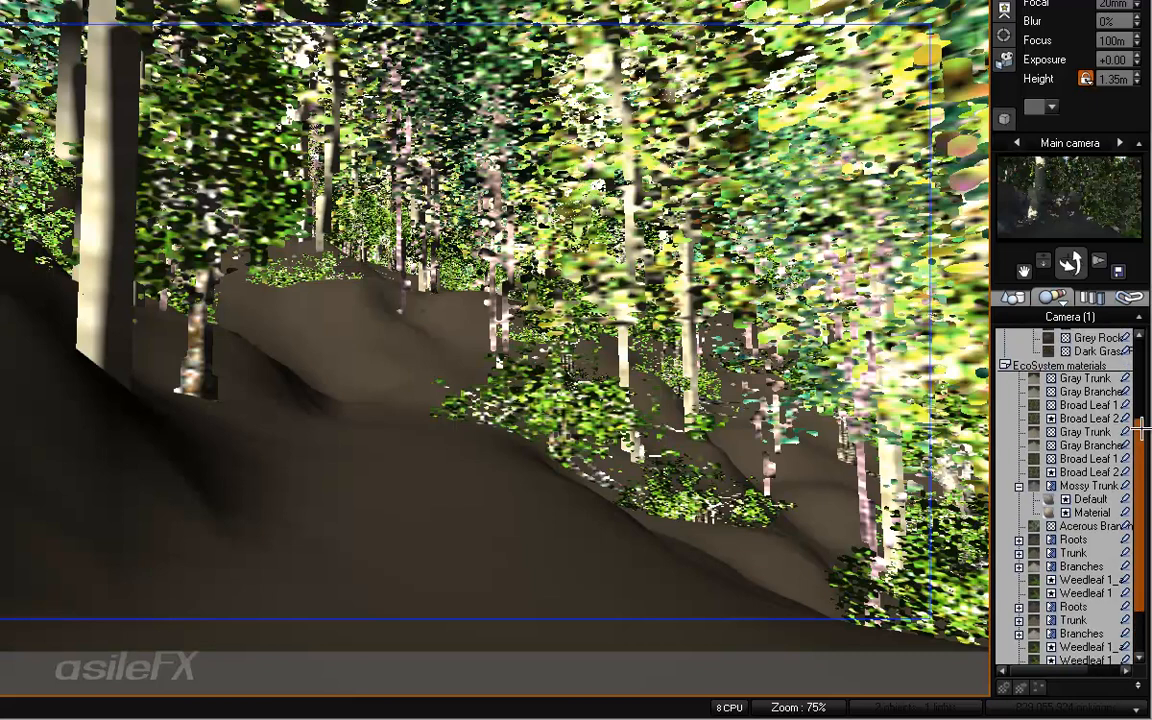
{"action": "double_click", "coordinate": [1100, 378]}
{"action": "left_click", "coordinate": [825, 335]}
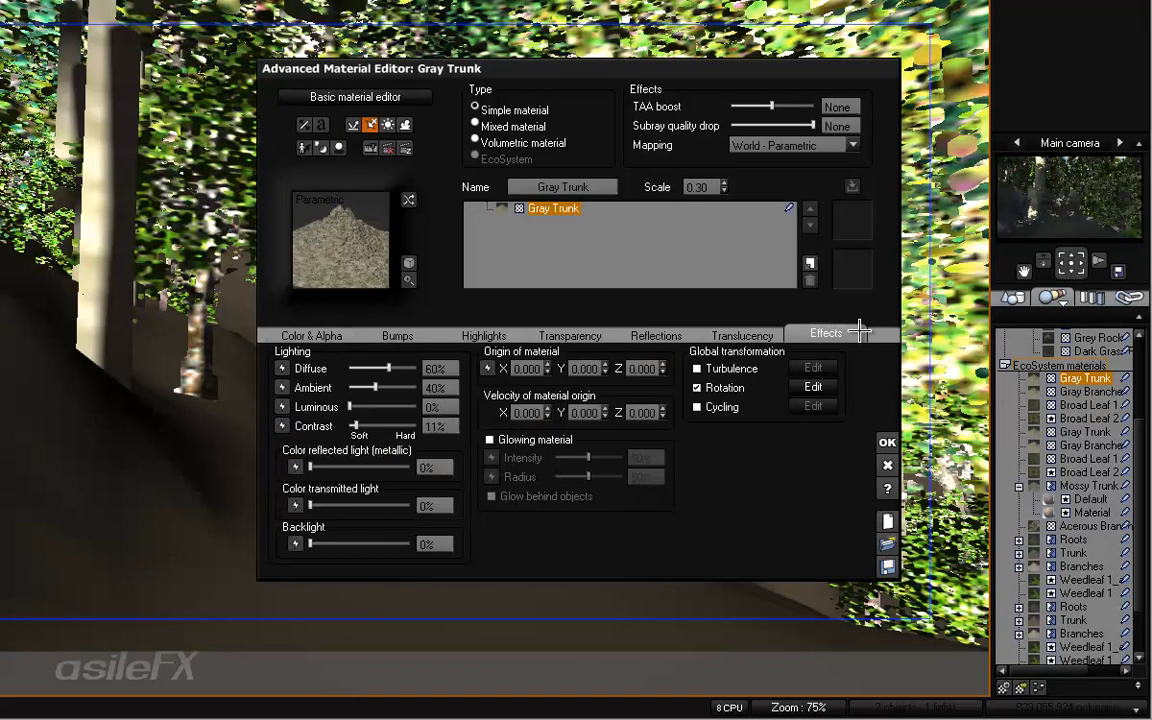
{"action": "left_click", "coordinate": [438, 368]}
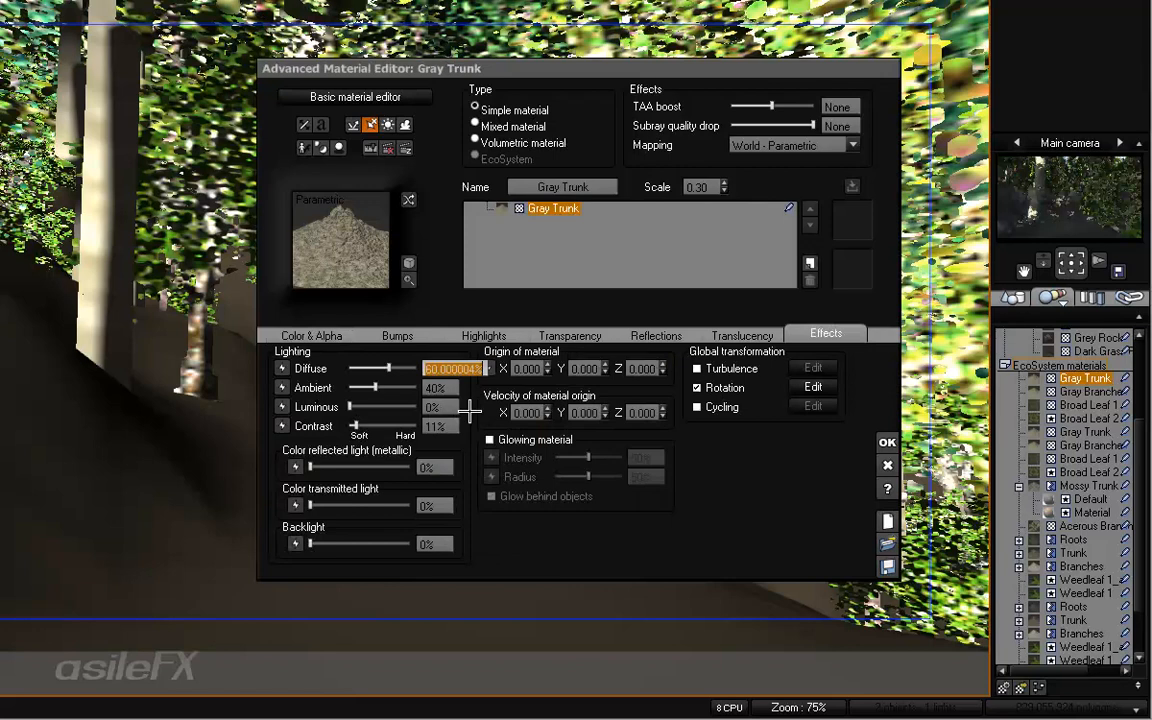
{"action": "type", "text": "30"}
{"action": "left_click", "coordinate": [440, 387]}
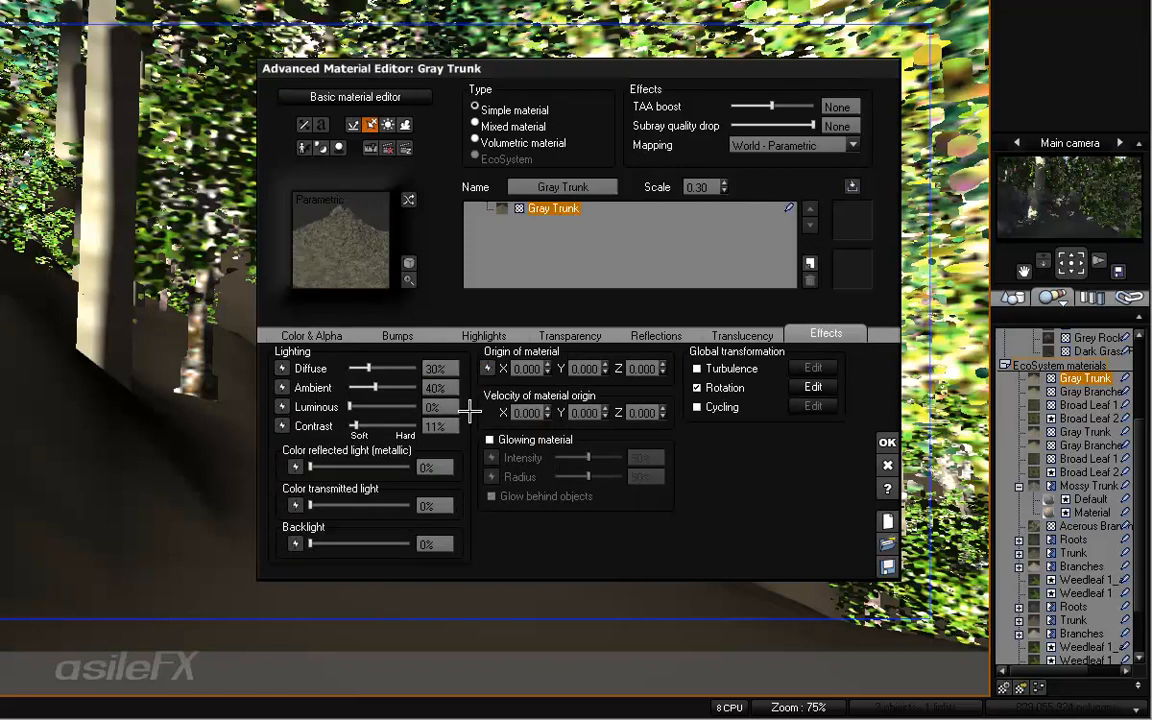
{"action": "type", "text": "20"}
{"action": "key", "text": "Return"}
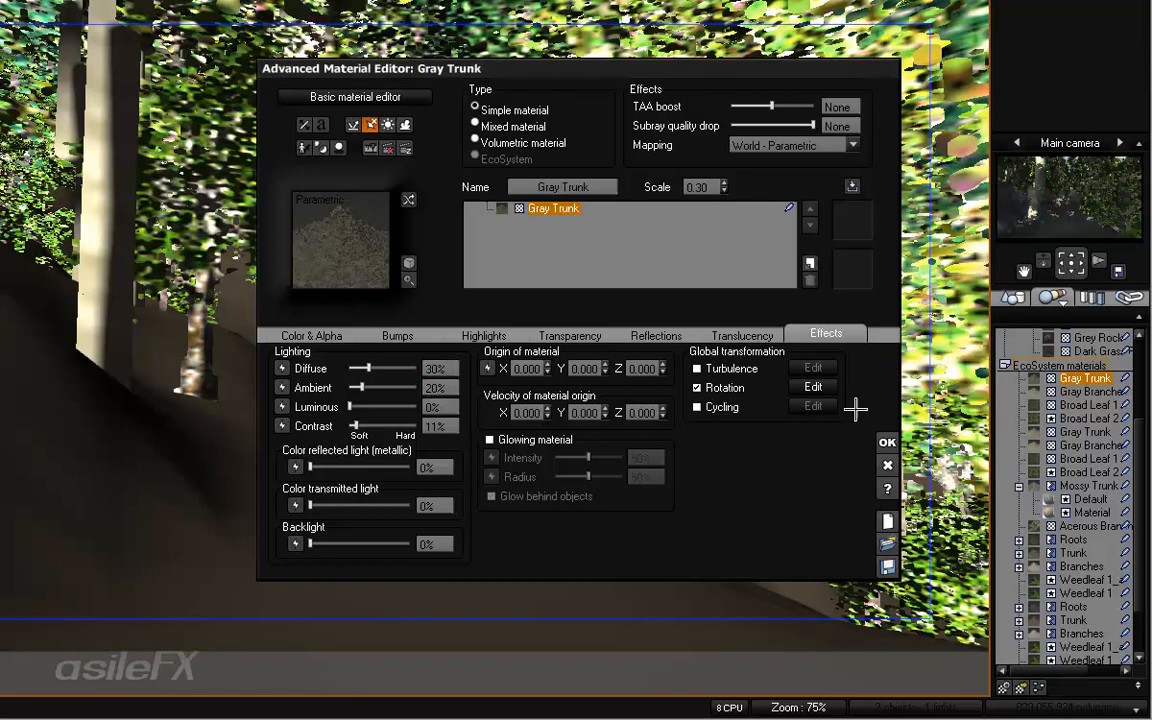
{"action": "left_click", "coordinate": [887, 440]}
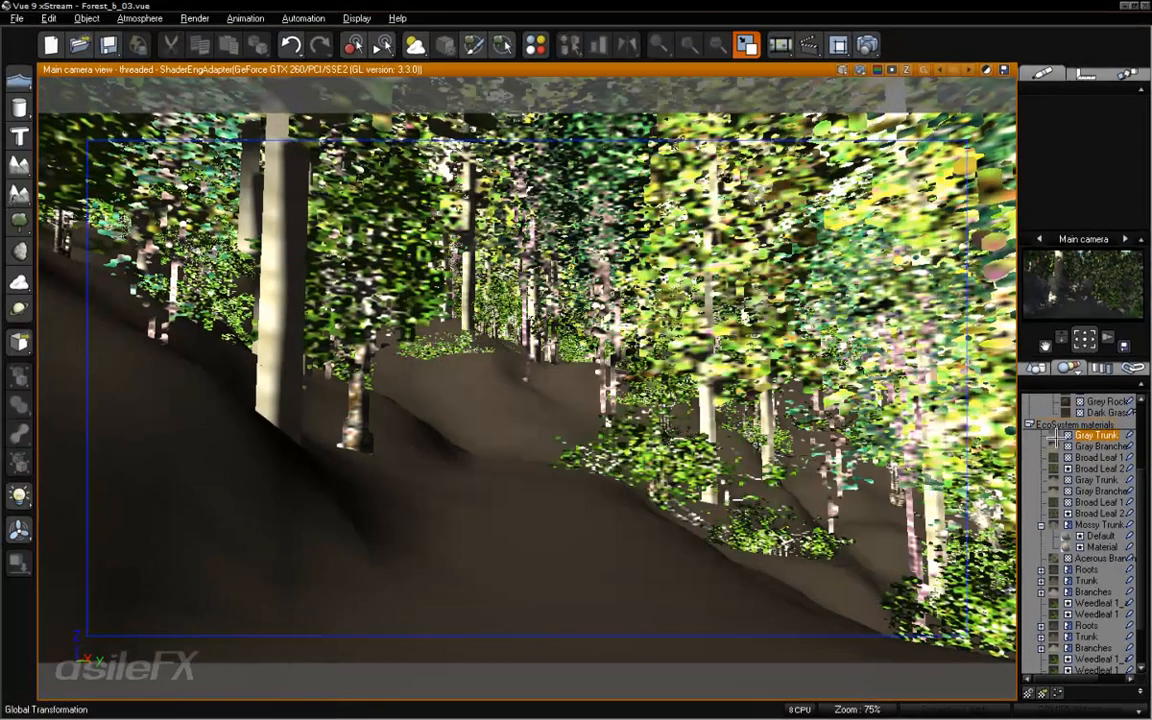
Set the first Gray Branches material's diffuse lighting to 30% and ambient lighting to 20%, and accept.
{"action": "double_click", "coordinate": [1098, 446]}
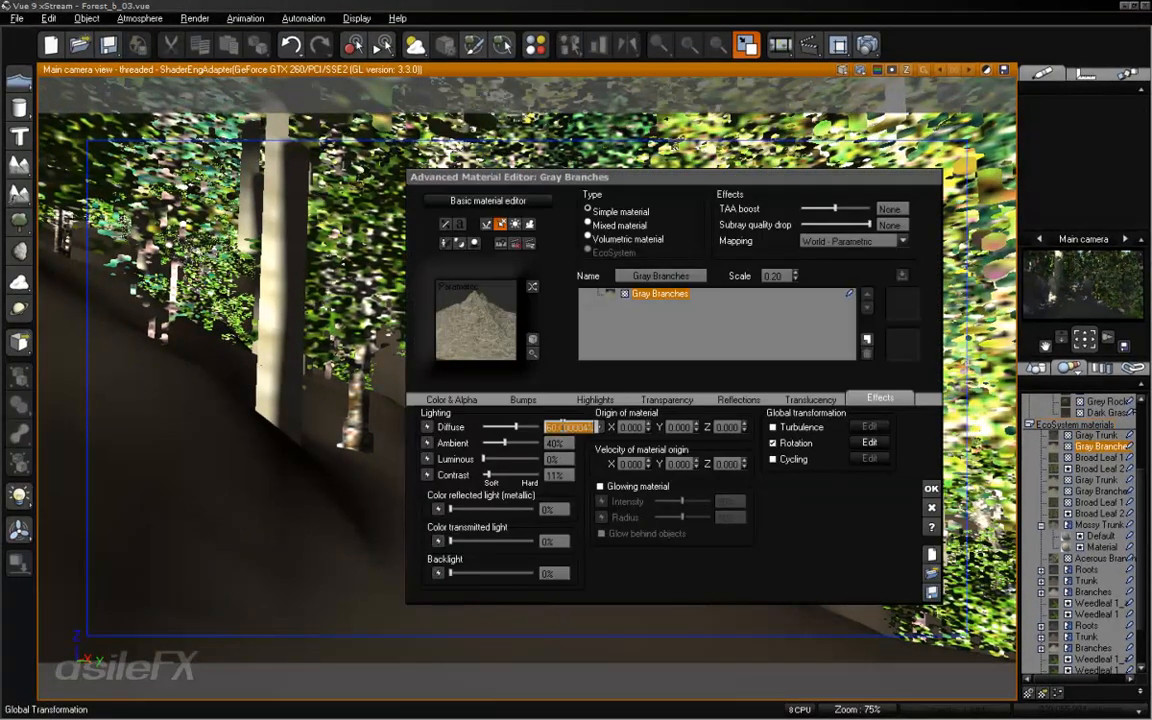
{"action": "left_click", "coordinate": [568, 427]}
{"action": "type", "text": "30"}
{"action": "left_click", "coordinate": [559, 444]}
{"action": "type", "text": "20"}
{"action": "key", "text": "Return"}
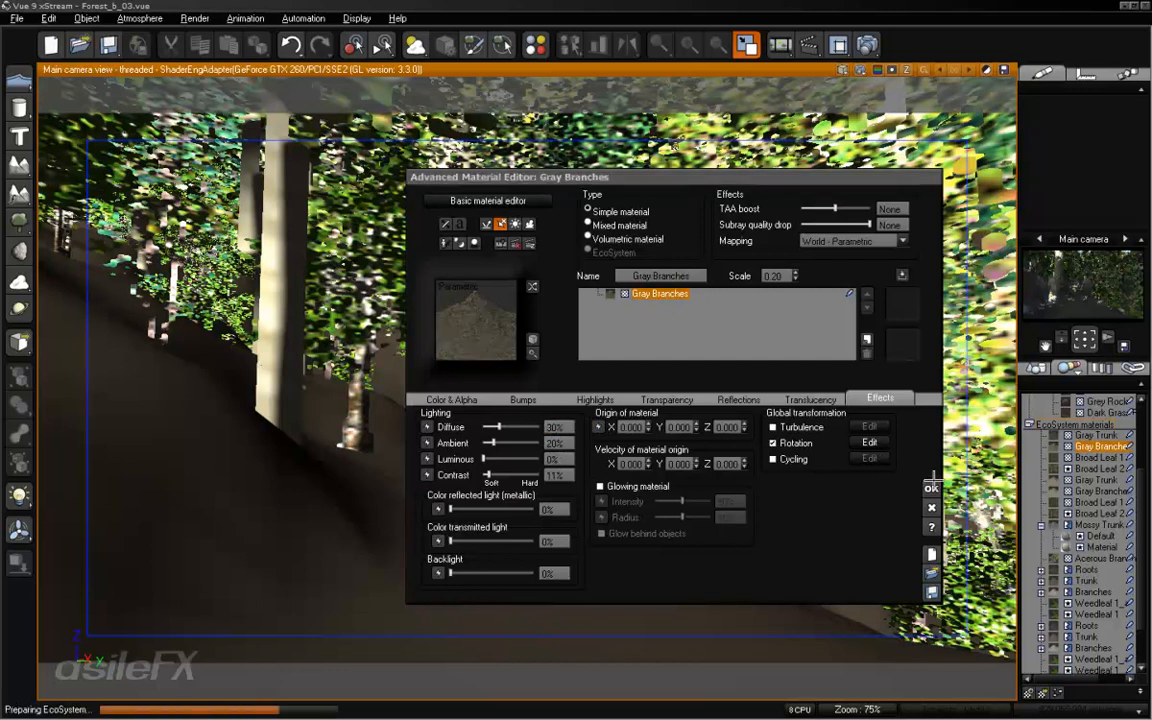
{"action": "left_click", "coordinate": [931, 488]}
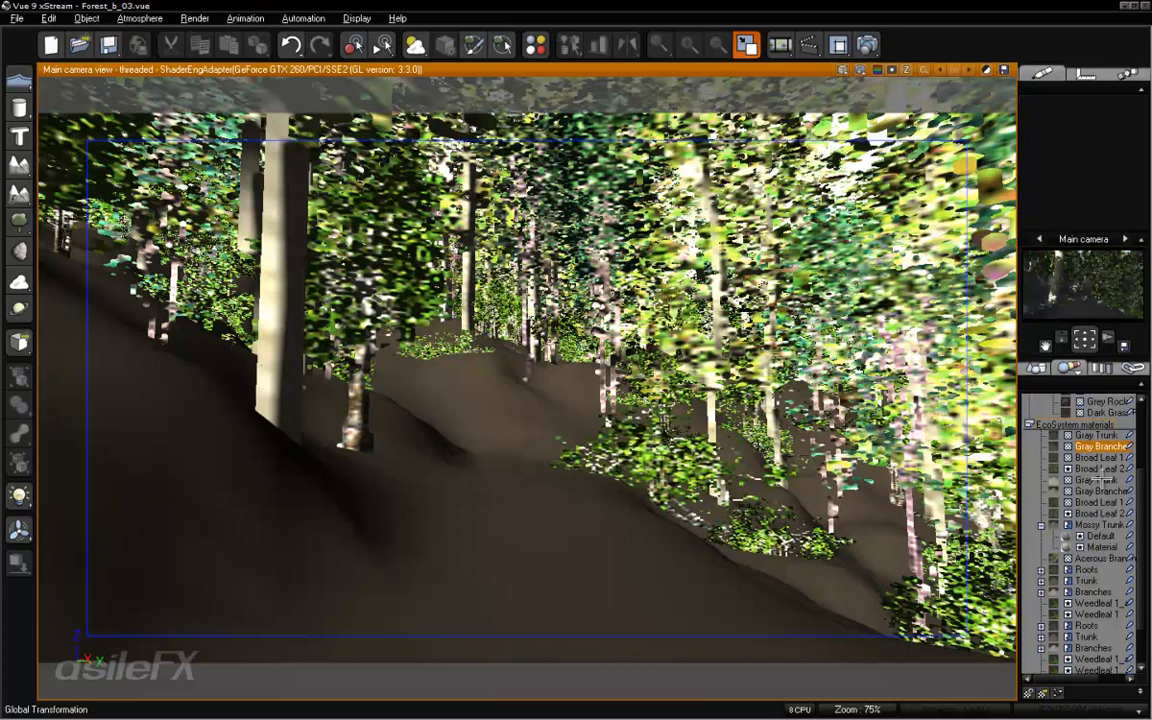
Give the second Gray Trunk material 30% diffuse and 20% ambient lighting, and accept.
{"action": "double_click", "coordinate": [1100, 480]}
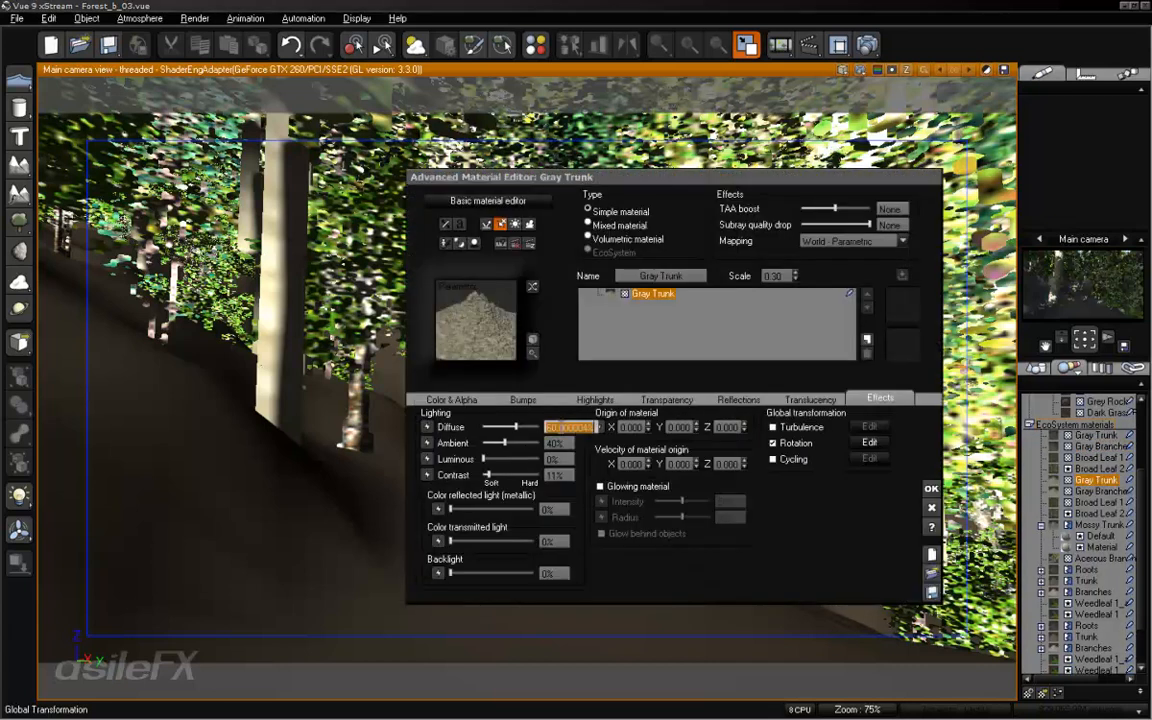
{"action": "type", "text": "30"}
{"action": "left_click", "coordinate": [557, 443]}
{"action": "type", "text": "20"}
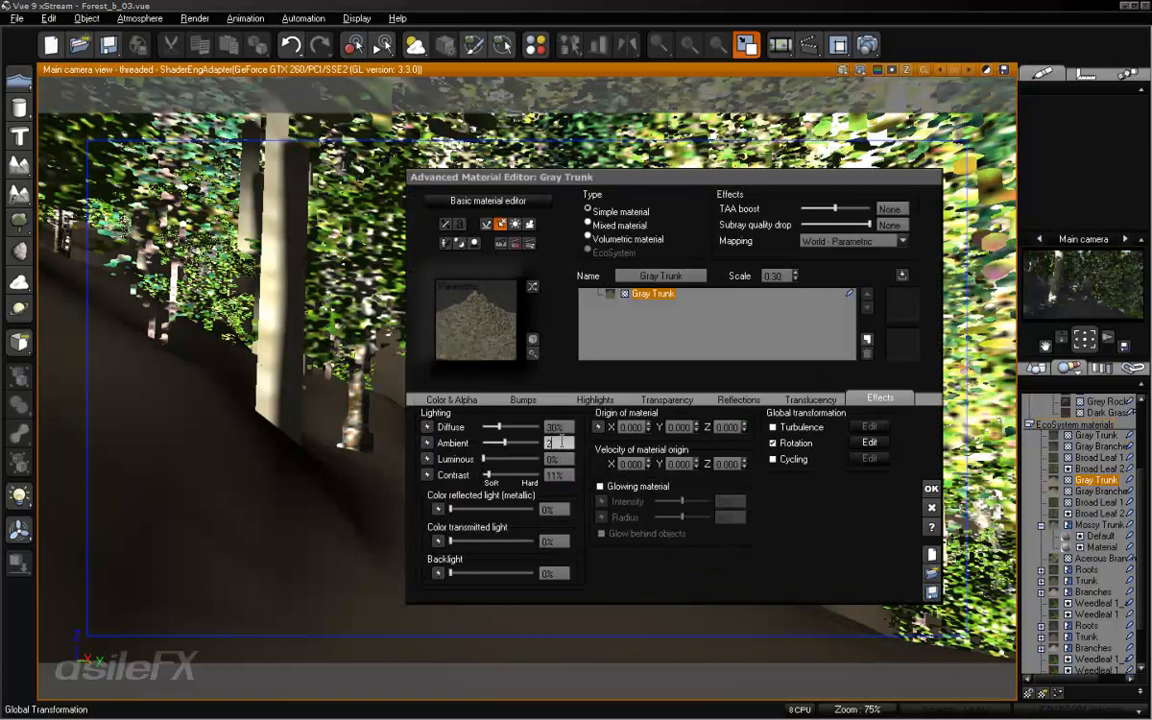
{"action": "key", "text": "Return"}
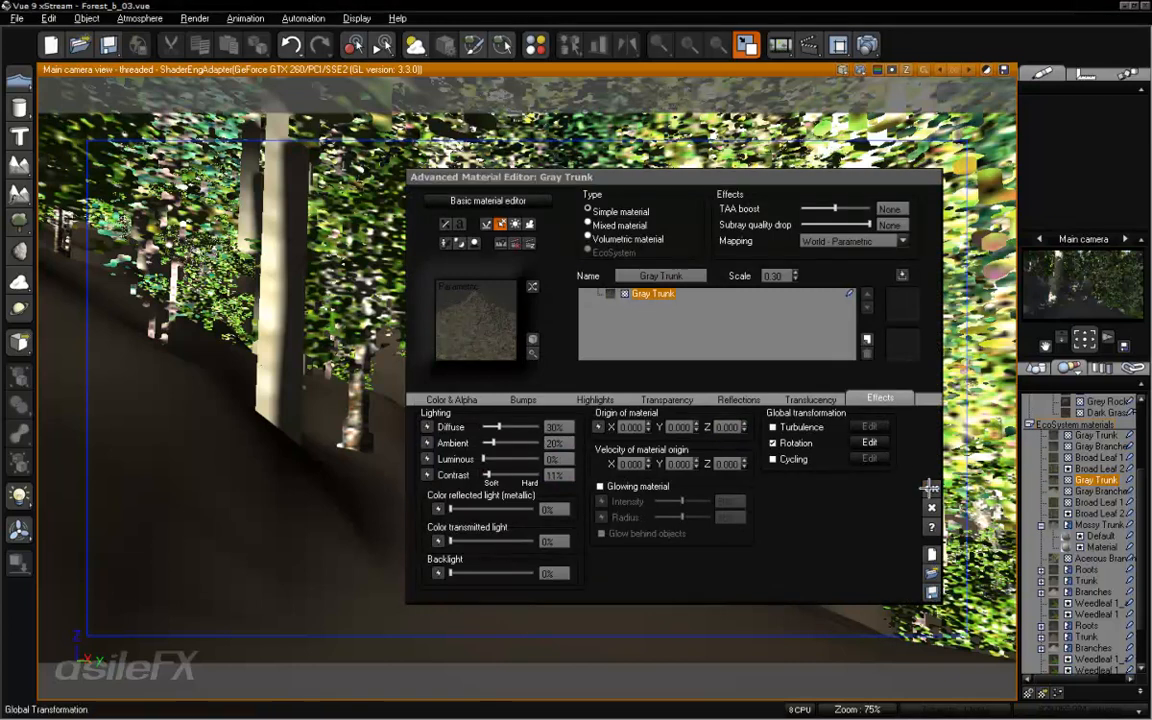
{"action": "left_click", "coordinate": [930, 487]}
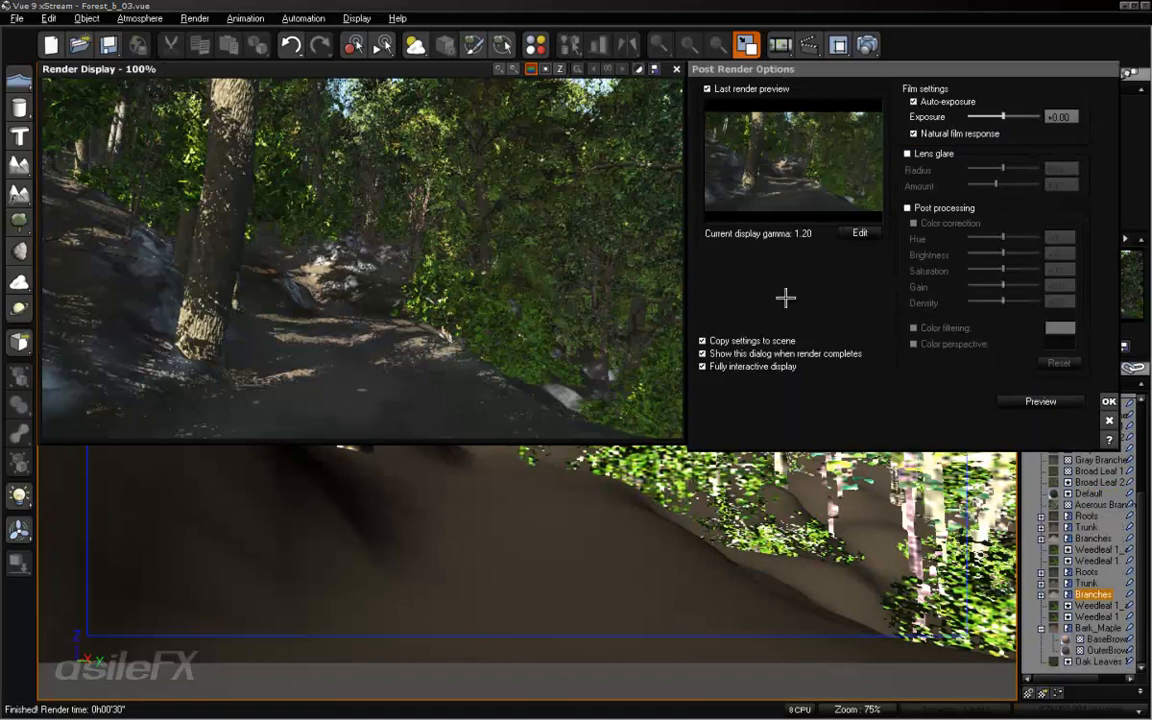
Raise the display gamma to 1.6 in the finished render's gamma options, and accept.
{"action": "left_click", "coordinate": [855, 232]}
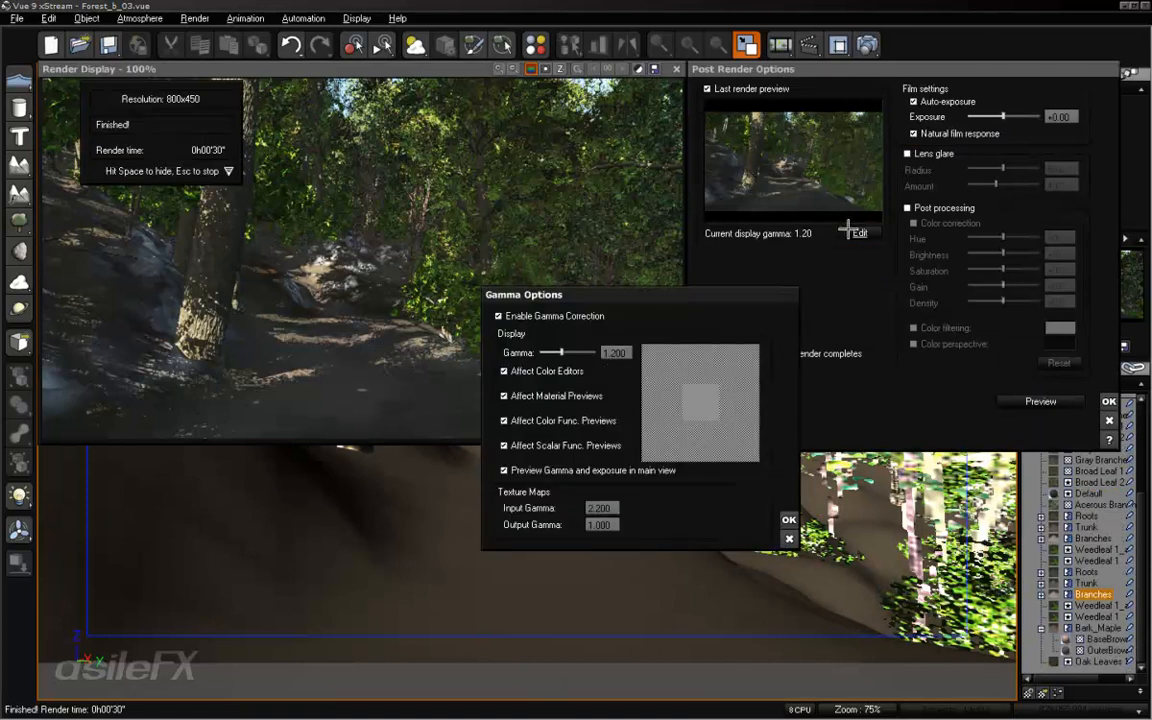
{"action": "left_click", "coordinate": [610, 353]}
{"action": "type", "text": "1.6"}
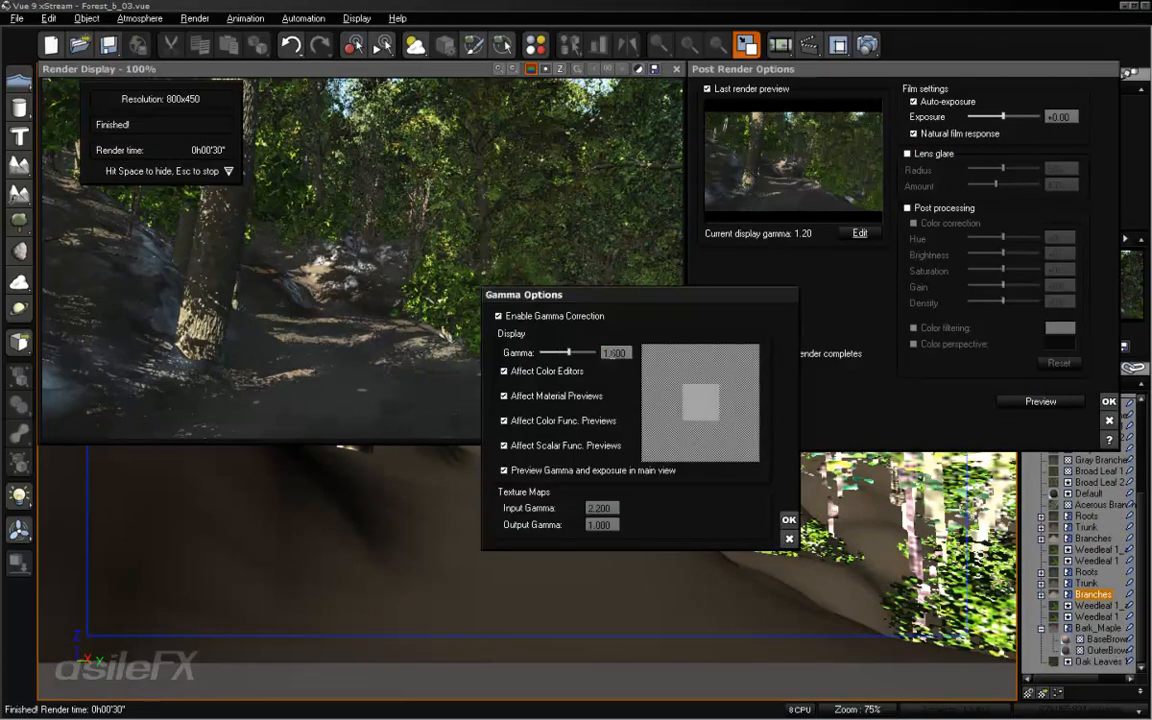
{"action": "left_click", "coordinate": [789, 520]}
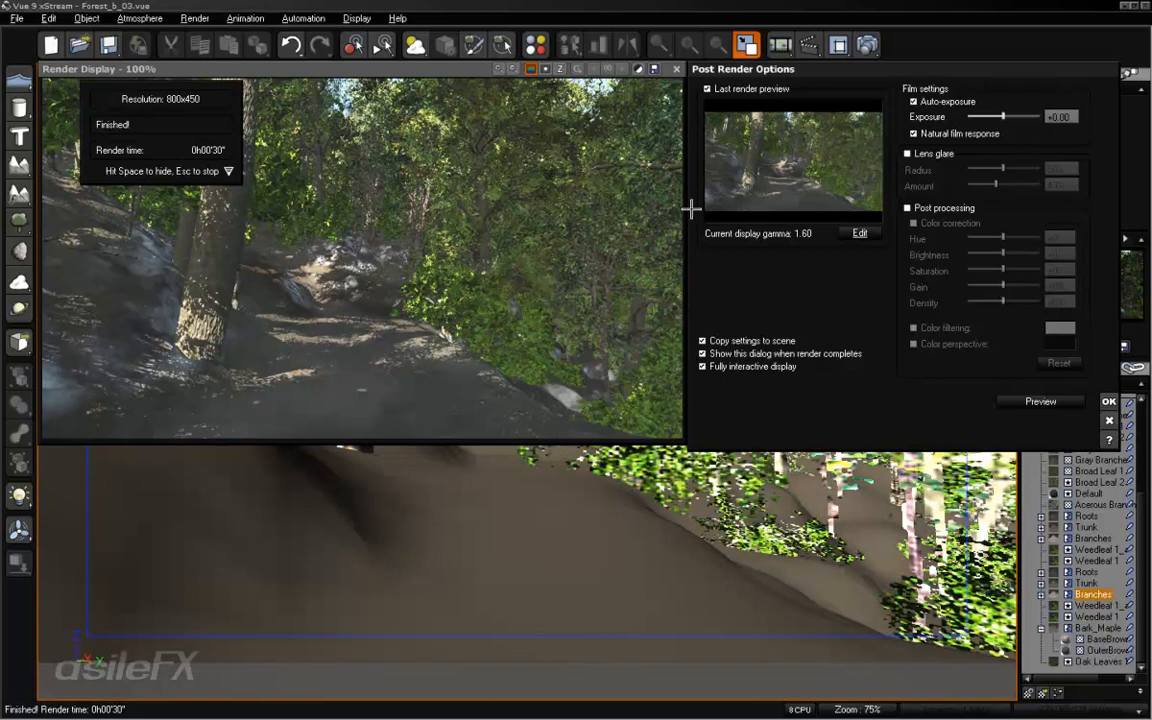
Disable Natural film response in the post render options, accept the settings and close the render.
{"action": "left_click", "coordinate": [955, 134]}
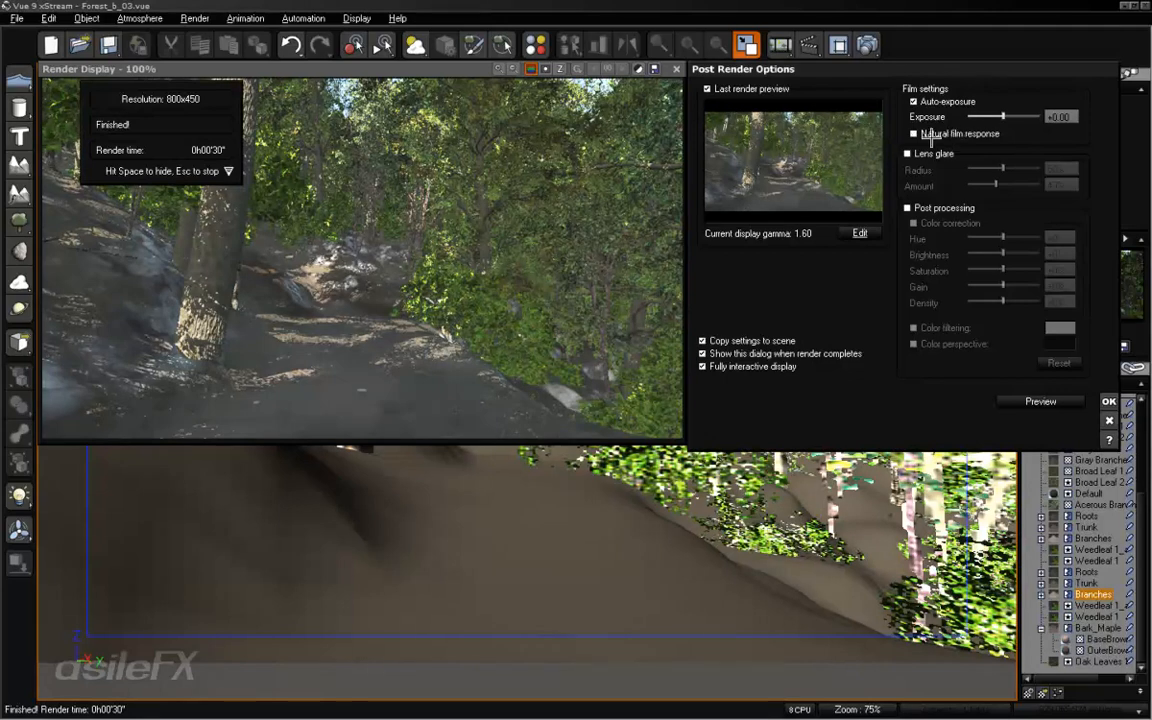
{"action": "right_click", "coordinate": [557, 285]}
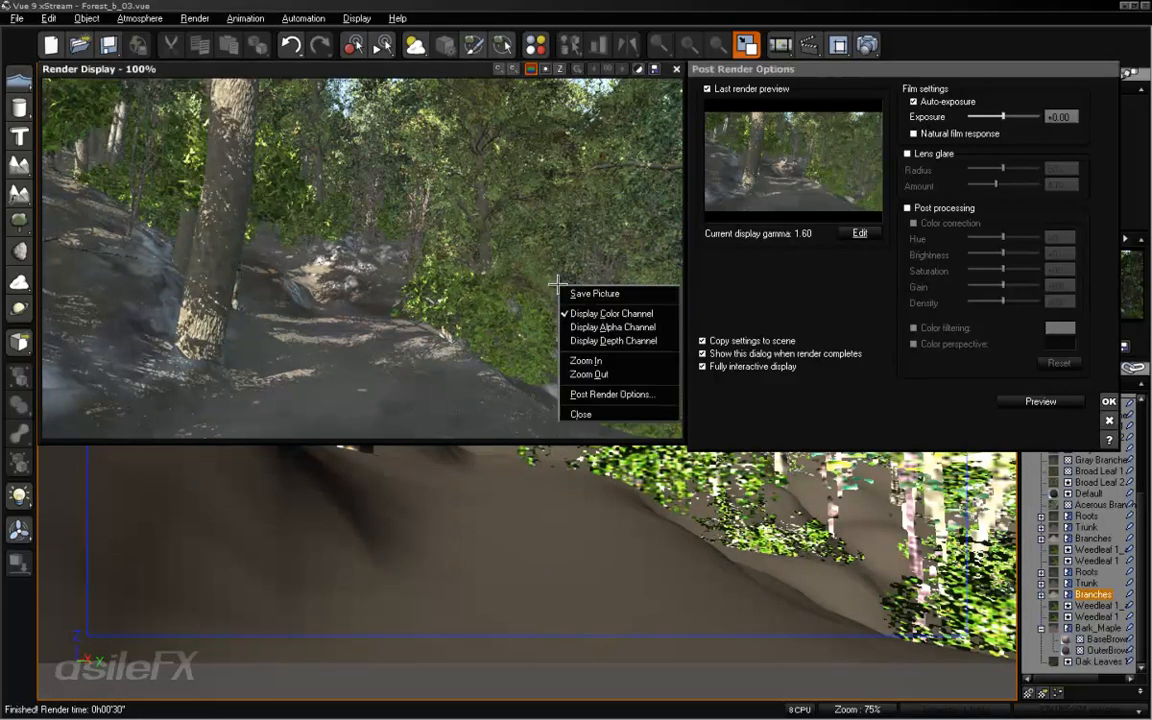
{"action": "left_click", "coordinate": [712, 250]}
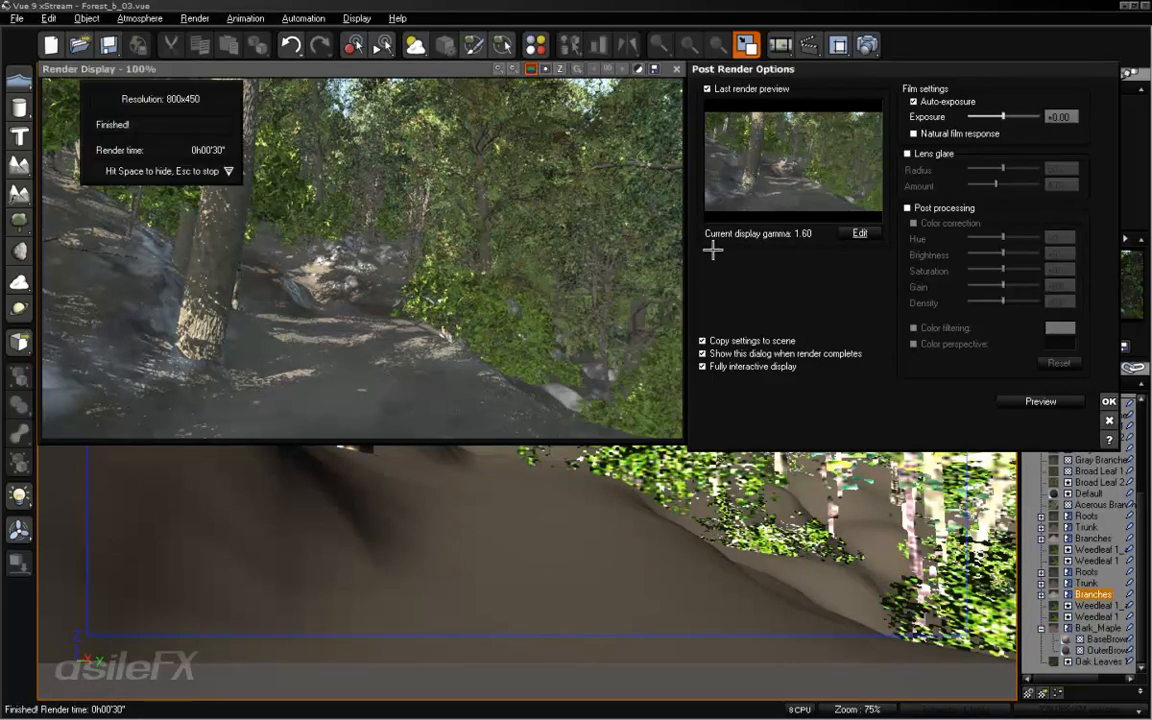
{"action": "left_click", "coordinate": [1108, 400]}
{"action": "left_click", "coordinate": [676, 69]}
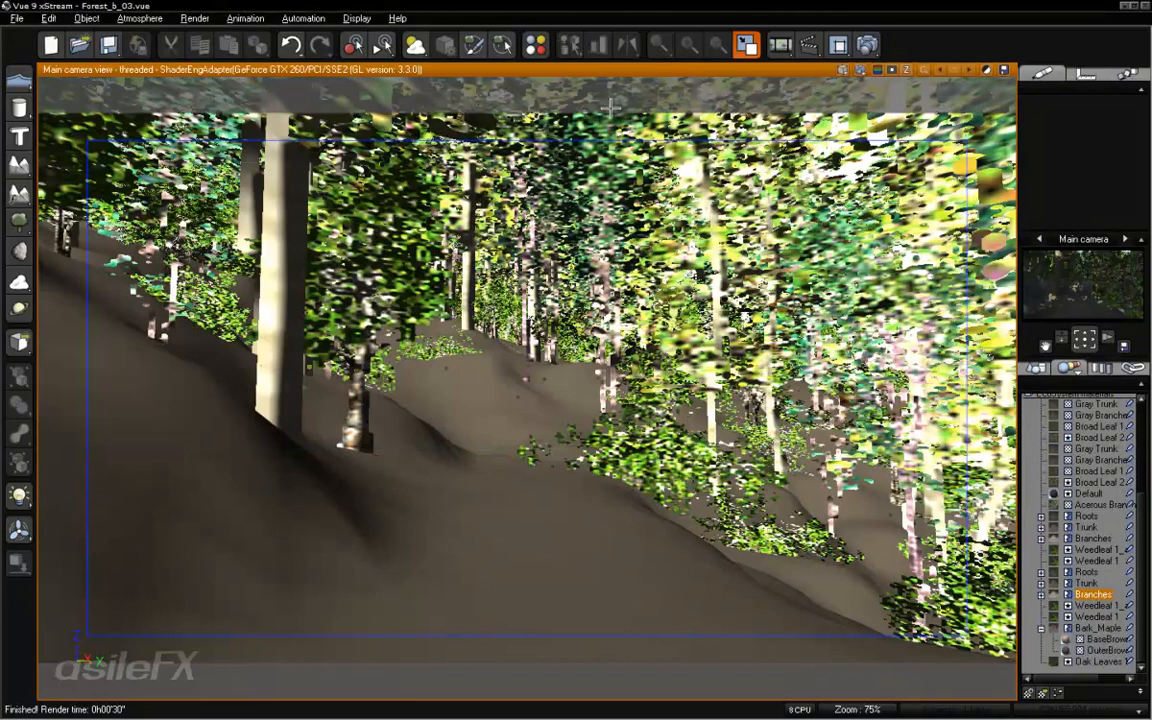
Open the atmosphere's sun settings and try an azimuth of about 76° with a pitch of about 43°, refreshing the camera preview.
{"action": "left_click", "coordinate": [142, 18]}
{"action": "left_click", "coordinate": [155, 87]}
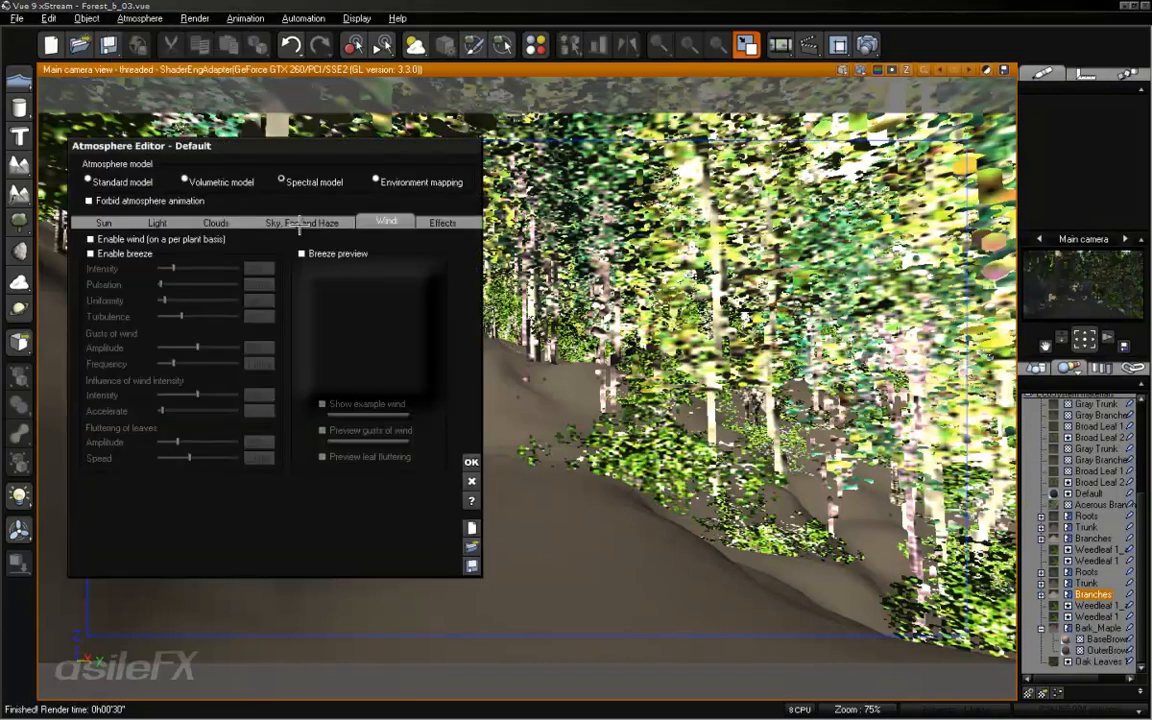
{"action": "left_click_drag", "start_coordinate": [188, 142], "coordinate": [159, 67]}
{"action": "left_click", "coordinate": [74, 146]}
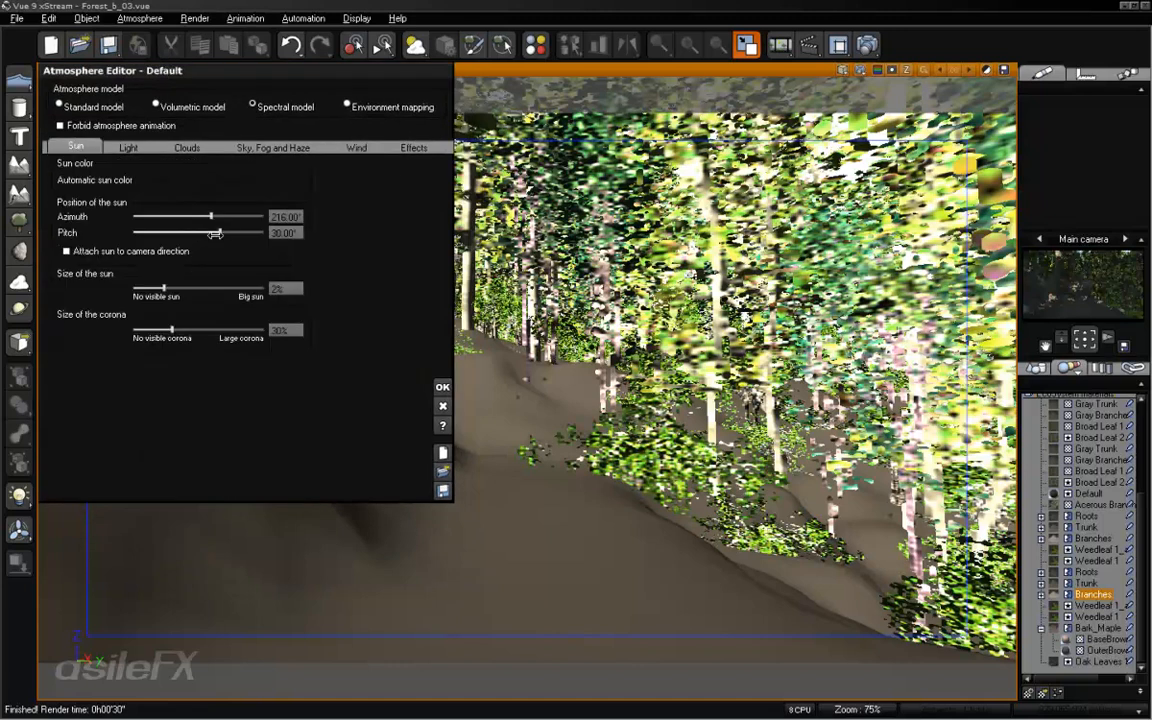
{"action": "left_click_drag", "start_coordinate": [231, 233], "coordinate": [193, 215]}
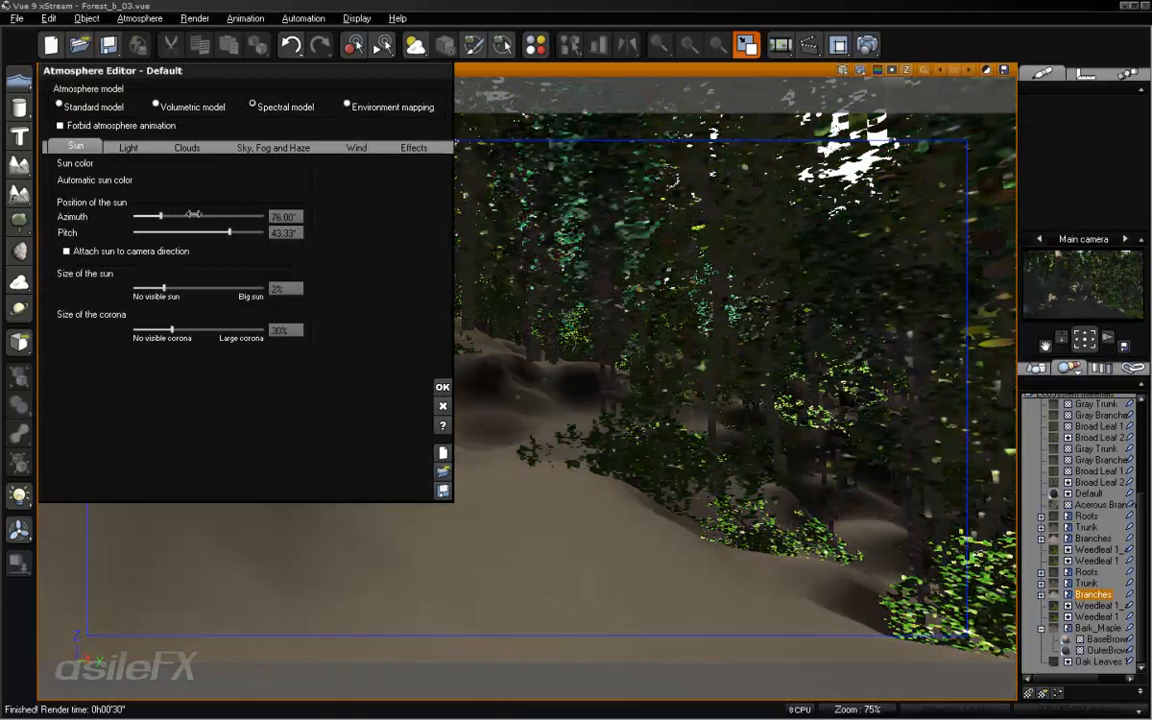
{"action": "right_click", "coordinate": [1063, 283]}
{"action": "left_click", "coordinate": [1064, 281]}
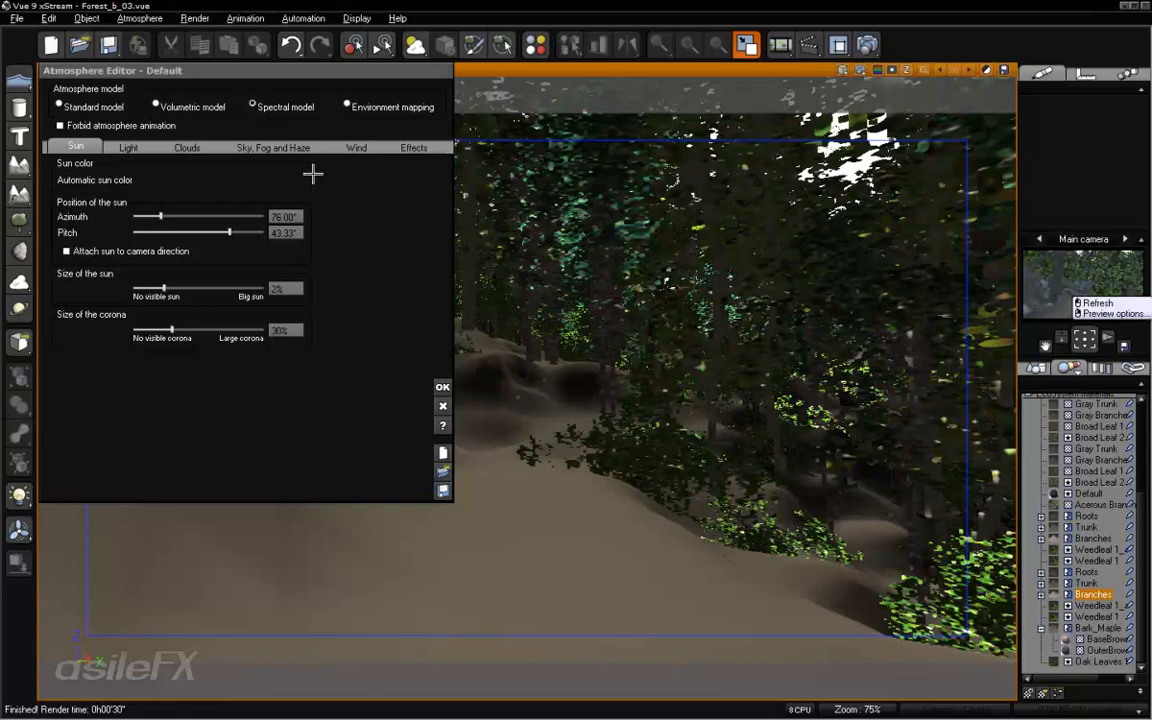
Try the sun at azimuths of about 140° and 152° and a pitch of about 38°, refreshing the camera preview.
{"action": "mouse_move", "coordinate": [160, 216]}
{"action": "left_mouse_down"}
{"action": "mouse_move", "coordinate": [203, 216]}
{"action": "mouse_move", "coordinate": [183, 216]}
{"action": "left_mouse_up"}
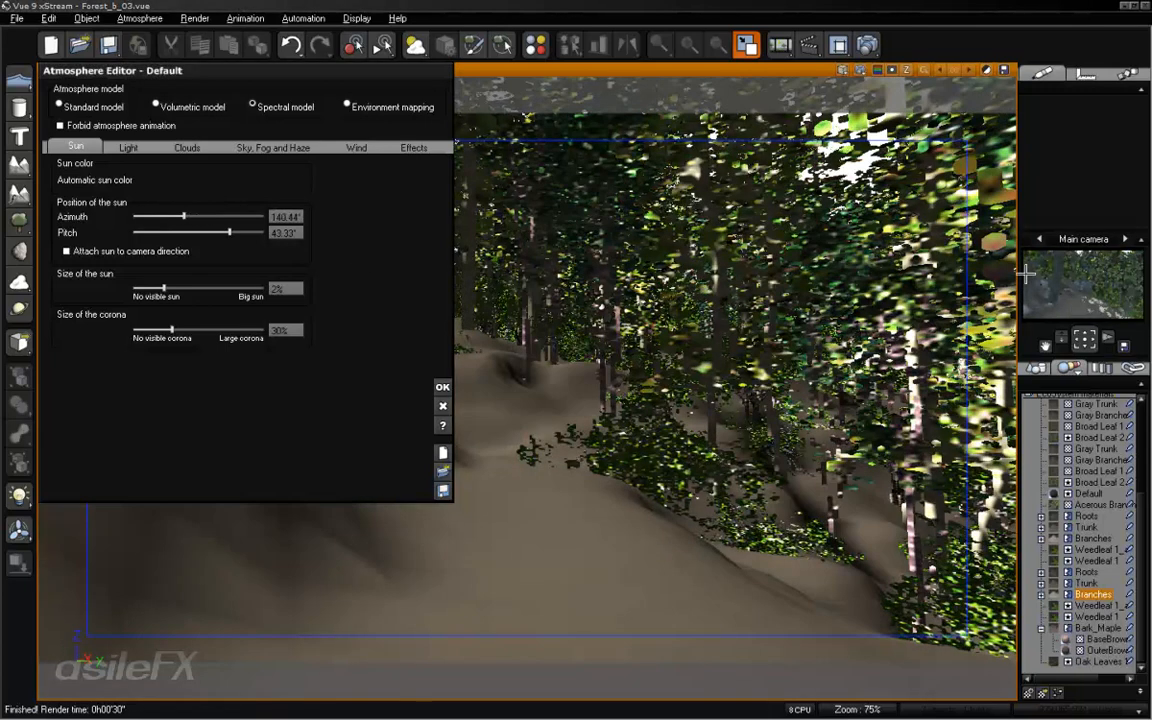
{"action": "right_click", "coordinate": [1067, 318]}
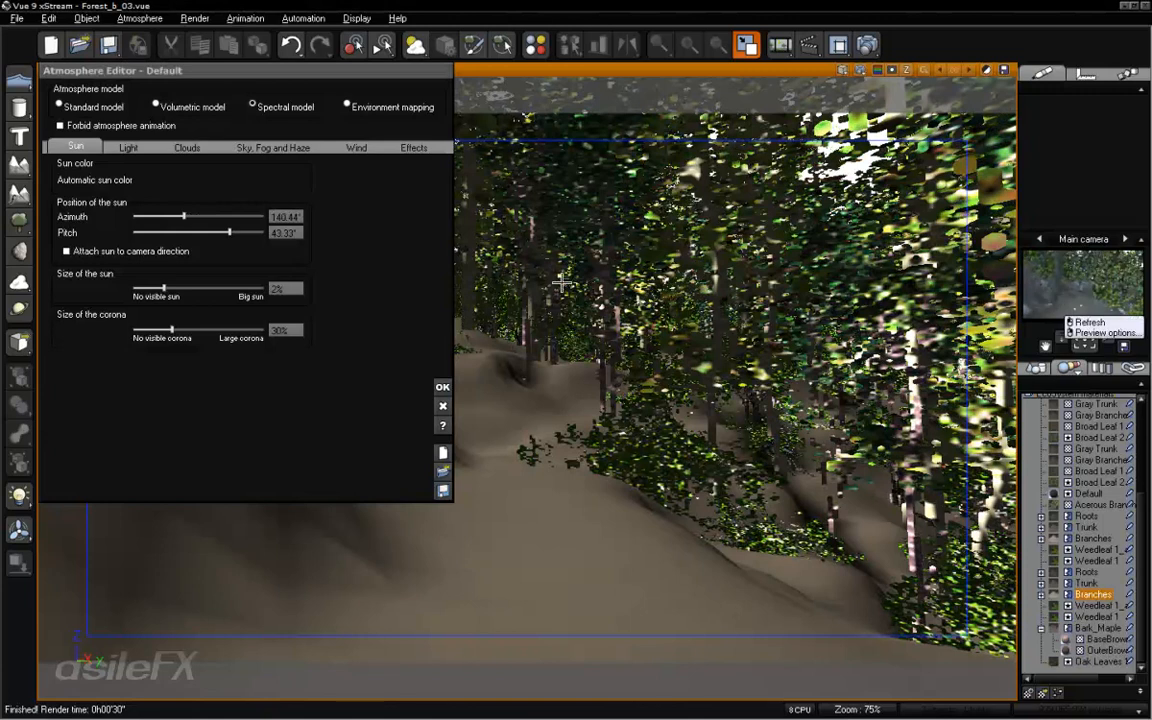
{"action": "mouse_move", "coordinate": [183, 216]}
{"action": "left_mouse_down"}
{"action": "mouse_move", "coordinate": [206, 215]}
{"action": "mouse_move", "coordinate": [187, 216]}
{"action": "left_mouse_up"}
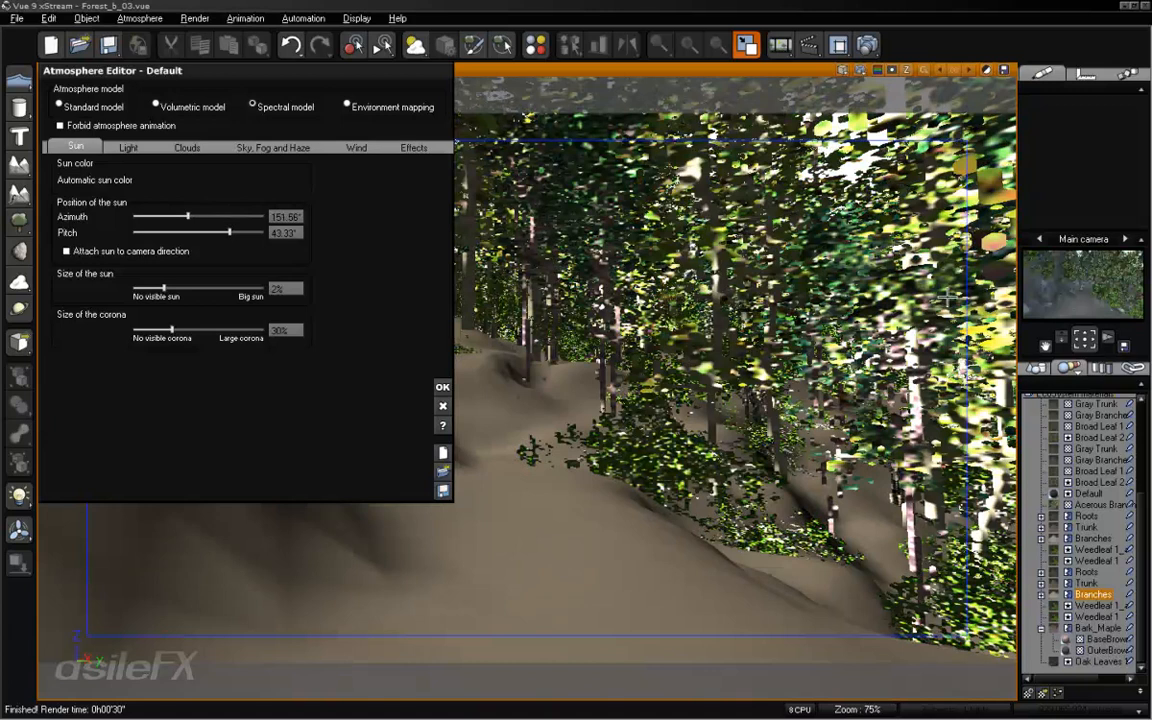
{"action": "right_click", "coordinate": [1043, 314]}
{"action": "left_click_drag", "start_coordinate": [229, 232], "coordinate": [225, 232]}
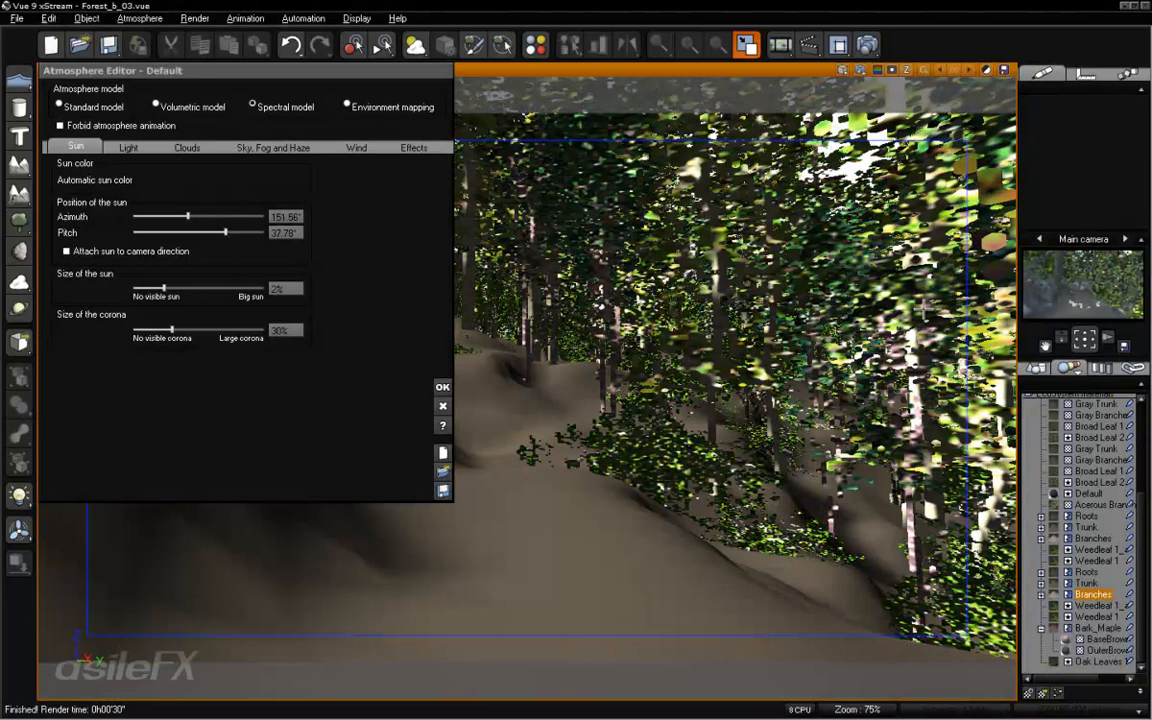
Set the sun's azimuth to 150° and its pitch to 40°.
{"action": "double_click", "coordinate": [284, 217]}
{"action": "type", "text": "150"}
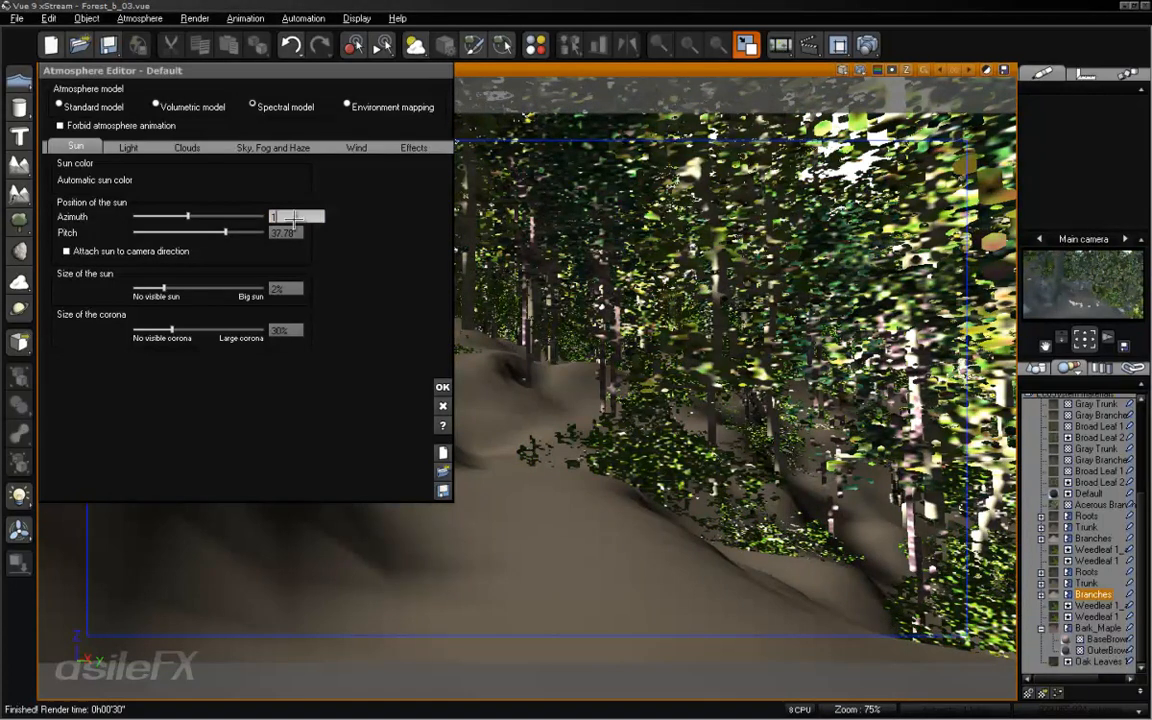
{"action": "double_click", "coordinate": [293, 233]}
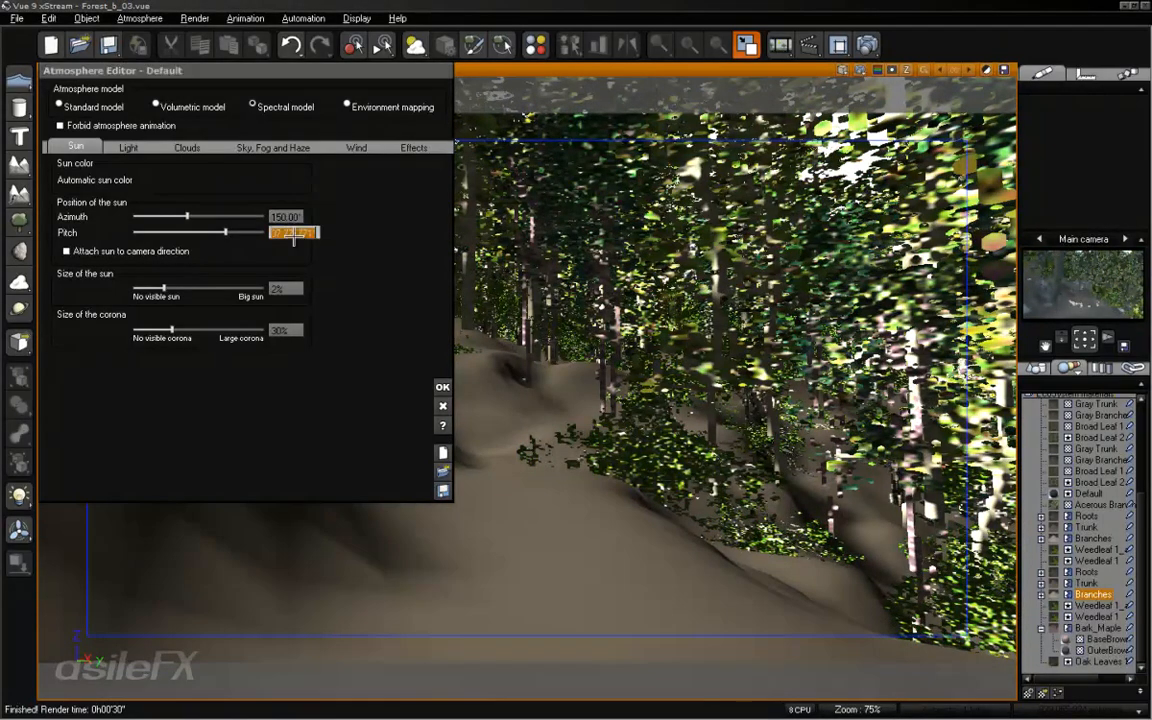
{"action": "type", "text": "40"}
{"action": "key", "text": "Return"}
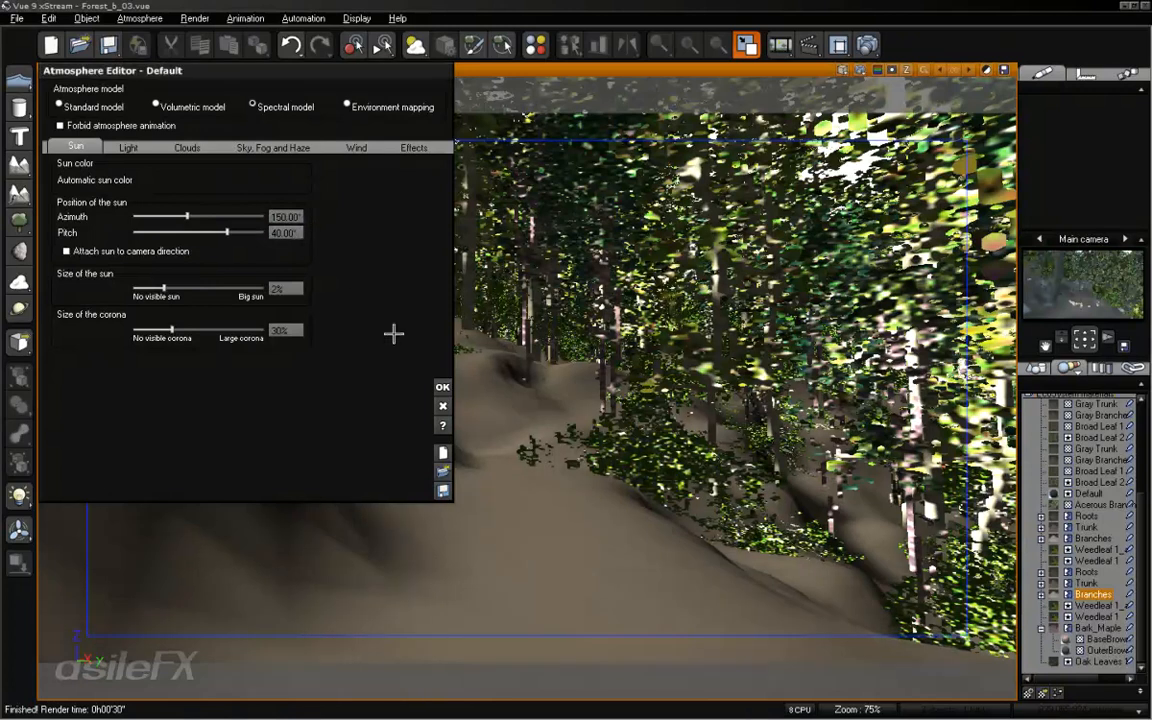
Try the atmosphere's light balance at 80% and 12% against the refreshed camera preview, and reset it to 50%.
{"action": "right_click", "coordinate": [1069, 285]}
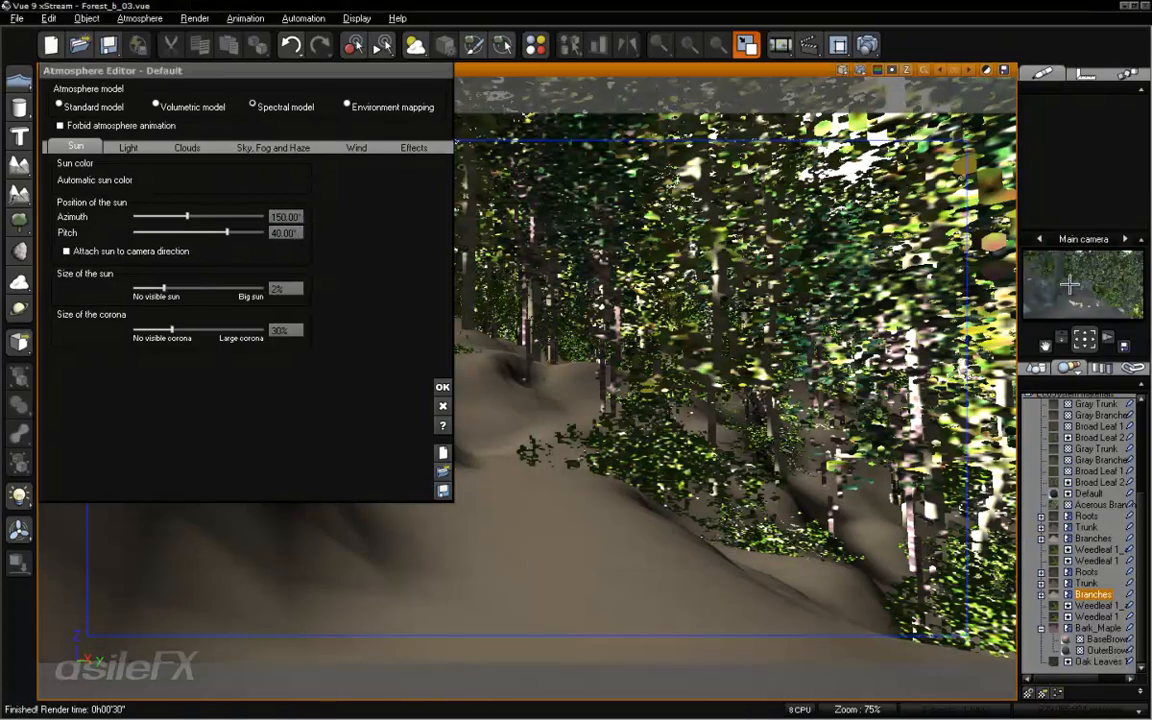
{"action": "left_click", "coordinate": [1103, 307]}
{"action": "left_click", "coordinate": [130, 148]}
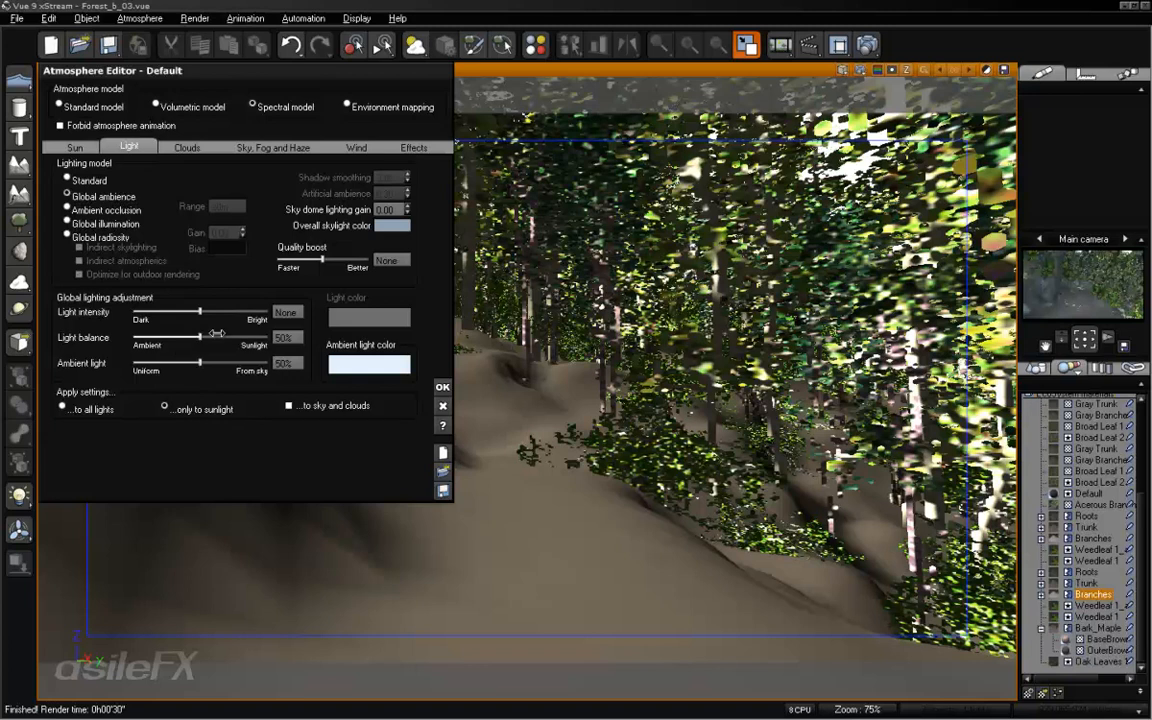
{"action": "mouse_move", "coordinate": [216, 336]}
{"action": "left_mouse_down"}
{"action": "mouse_move", "coordinate": [268, 336]}
{"action": "mouse_move", "coordinate": [233, 333]}
{"action": "left_mouse_up"}
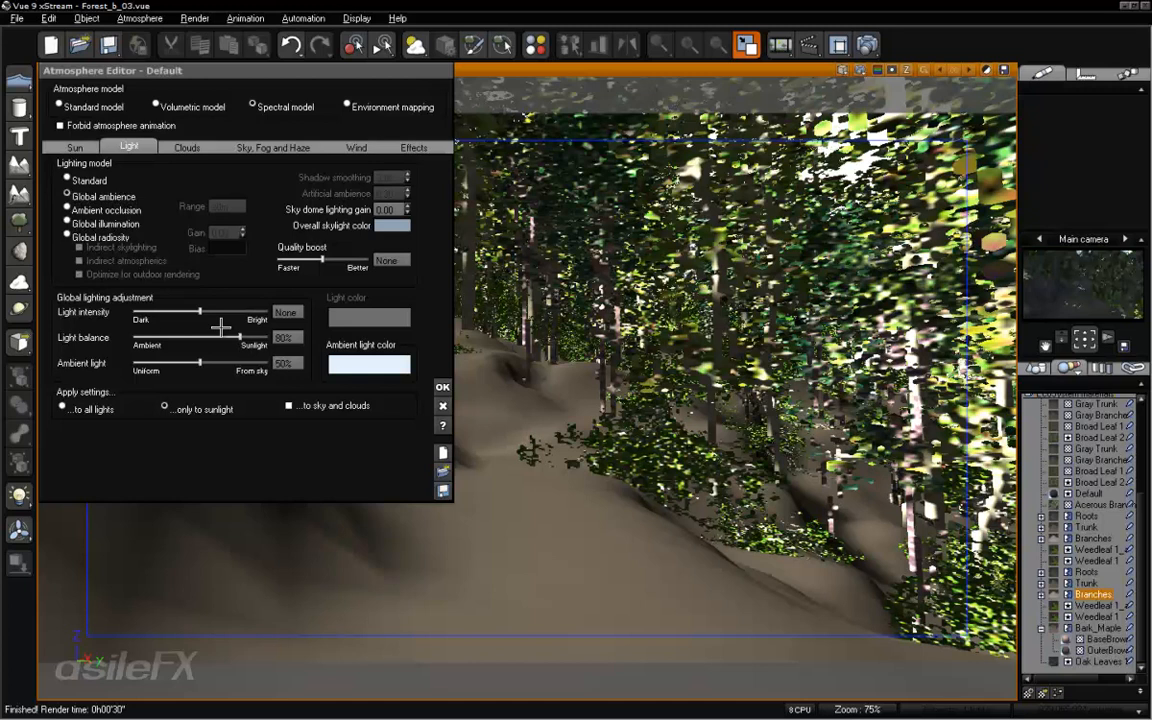
{"action": "left_click_drag", "start_coordinate": [240, 337], "coordinate": [150, 336]}
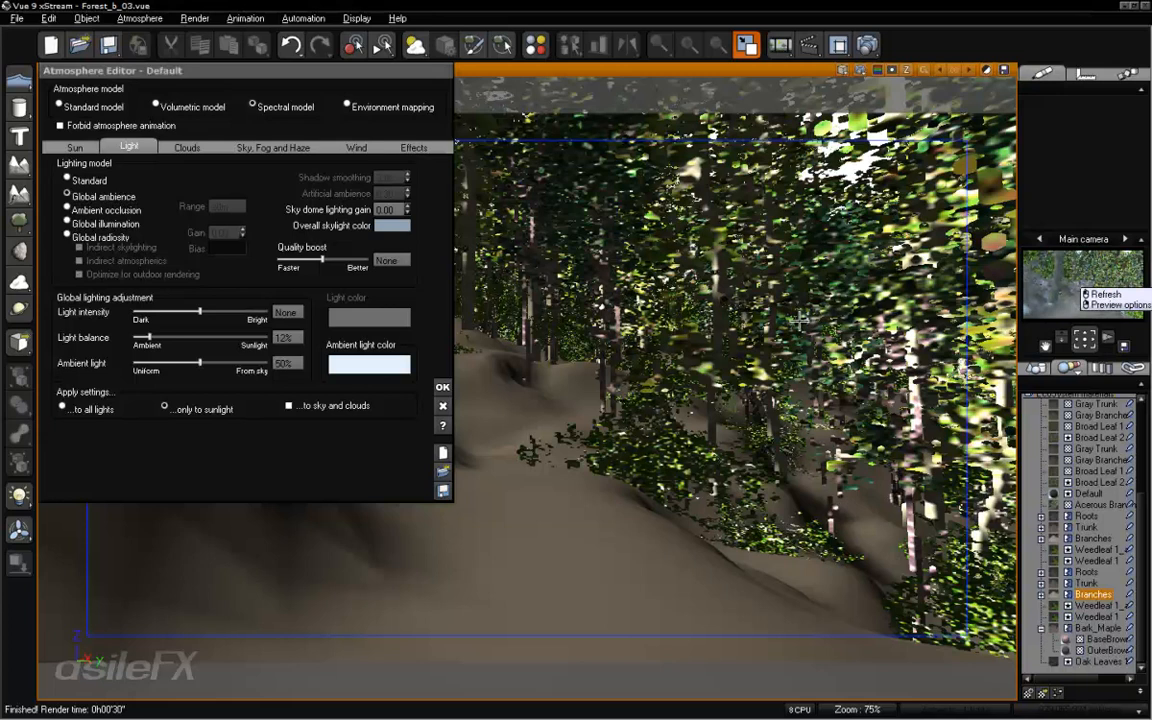
{"action": "left_click", "coordinate": [290, 337]}
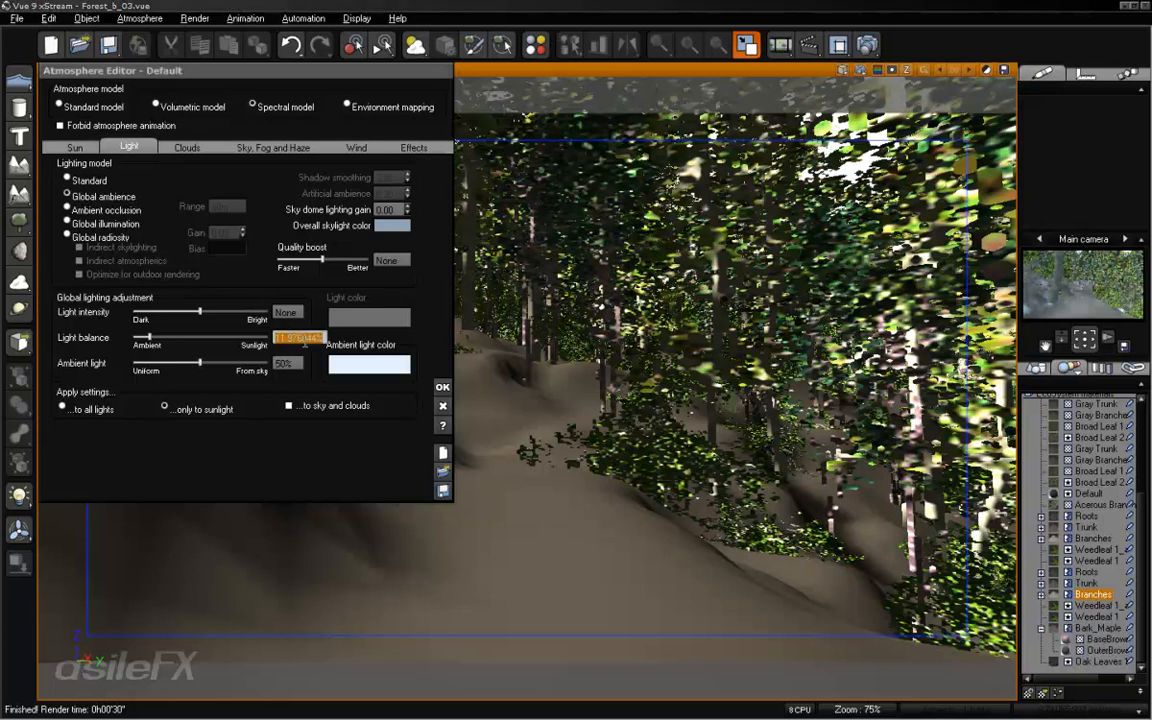
{"action": "type", "text": "50"}
{"action": "key", "text": "Return"}
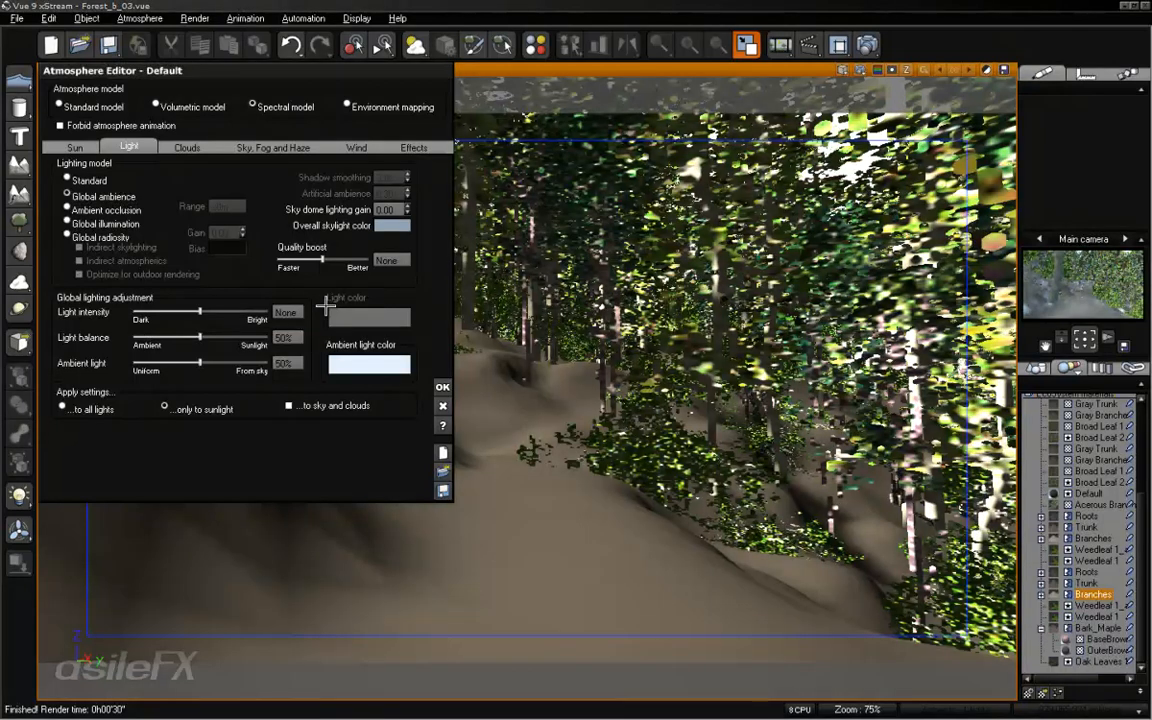
Set the fog and haze glow intensity to 30%, accept the atmosphere, render the main camera view and close the render.
{"action": "left_click", "coordinate": [228, 146]}
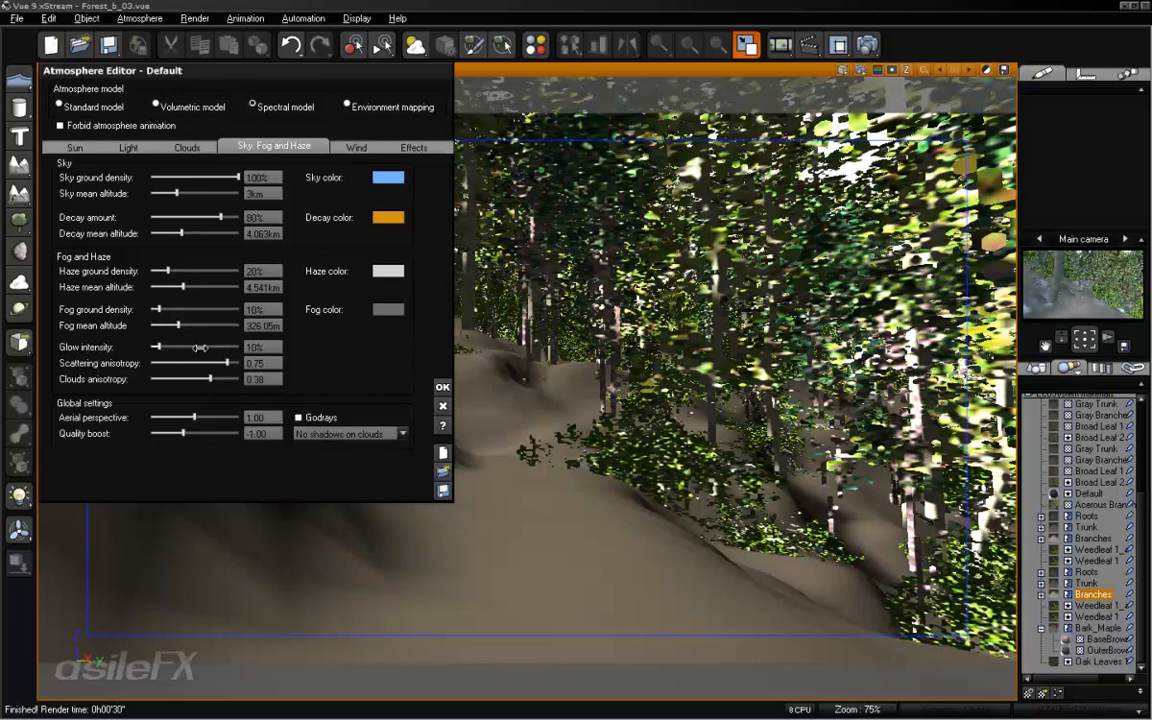
{"action": "left_click", "coordinate": [258, 347]}
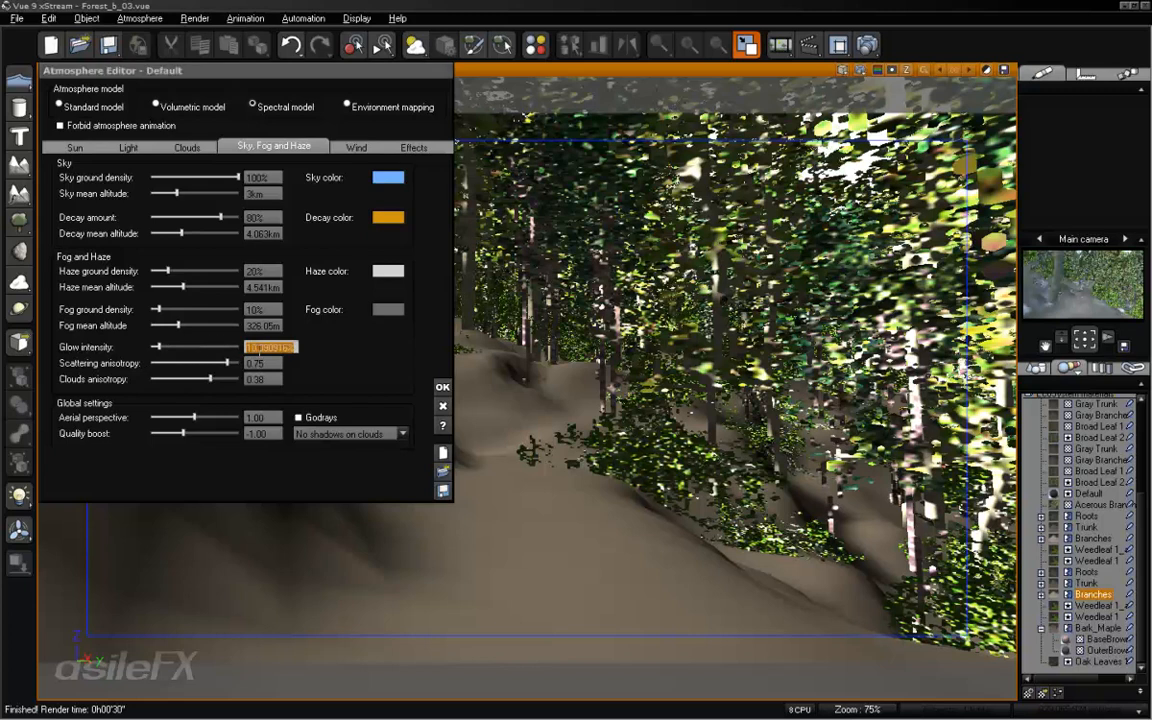
{"action": "type", "text": "30"}
{"action": "key", "text": "Tab"}
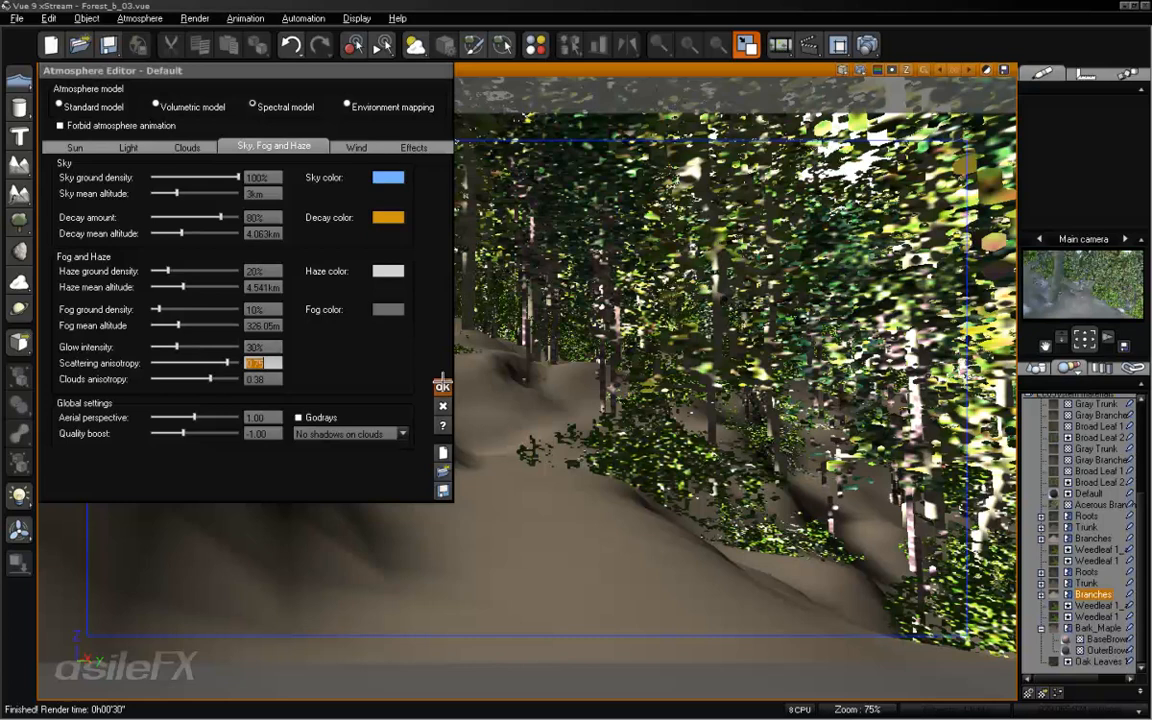
{"action": "left_click", "coordinate": [443, 385]}
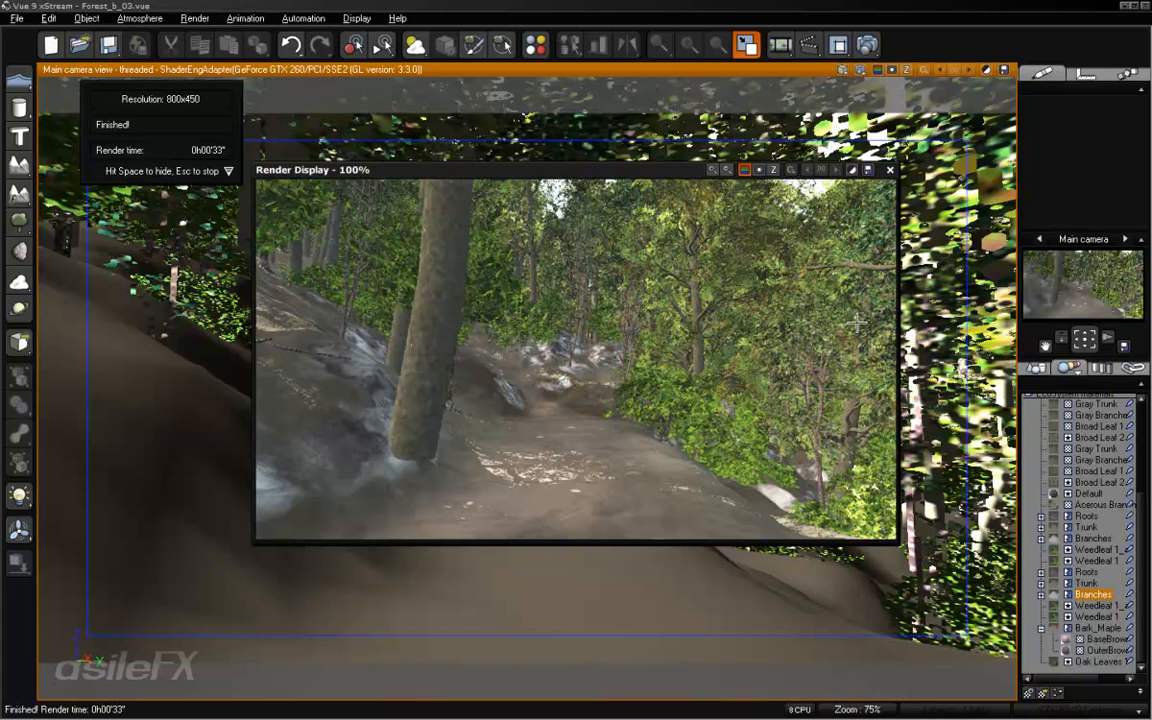
{"action": "left_click", "coordinate": [889, 170]}
Reopen the Atmosphere Editor and try a scattering anisotropy of 0.90, refreshing the camera preview.
{"action": "left_click", "coordinate": [139, 18]}
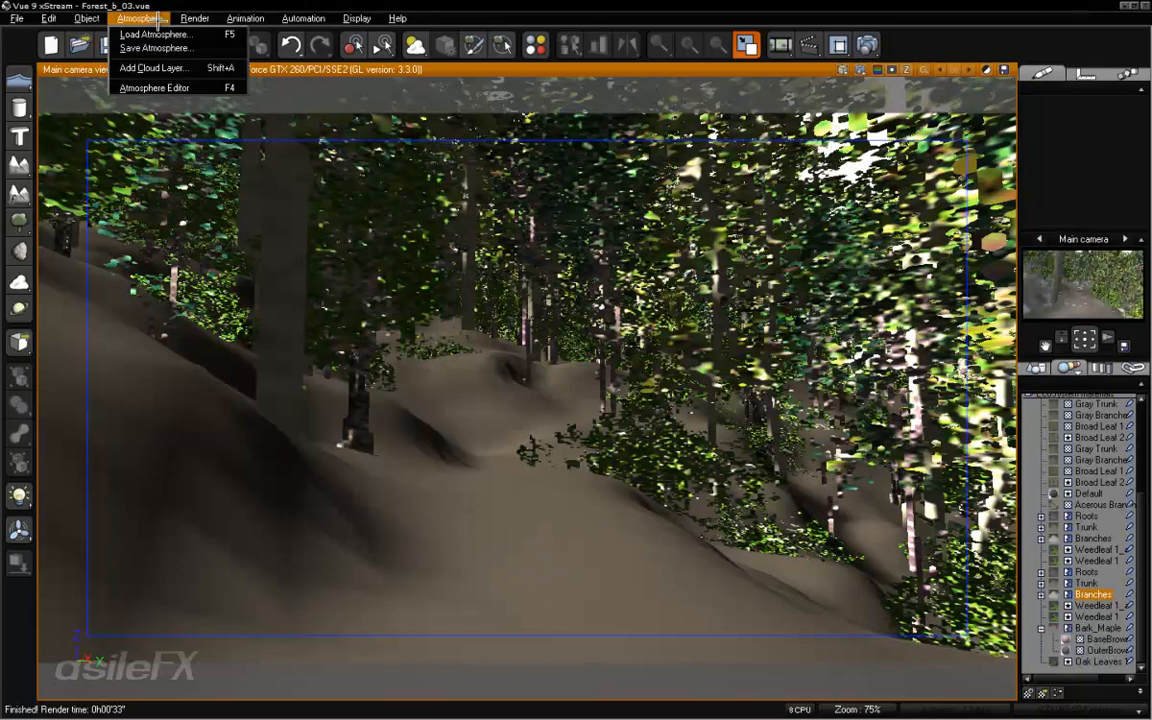
{"action": "left_click", "coordinate": [178, 86]}
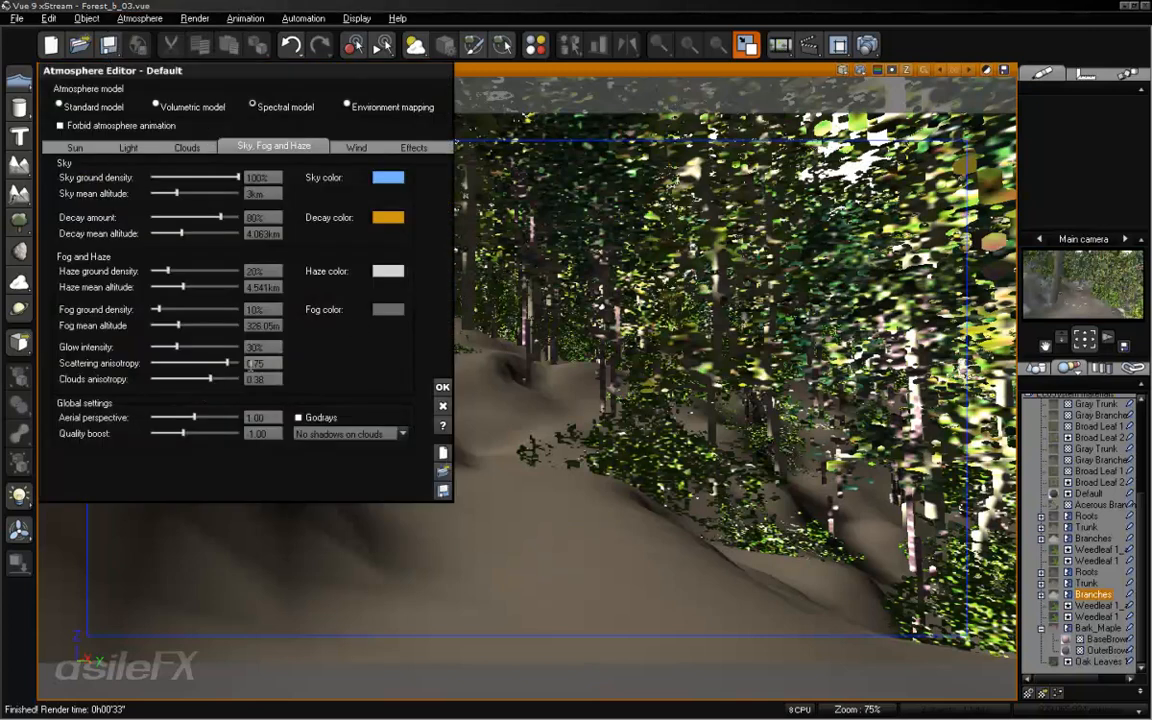
{"action": "left_click", "coordinate": [255, 364]}
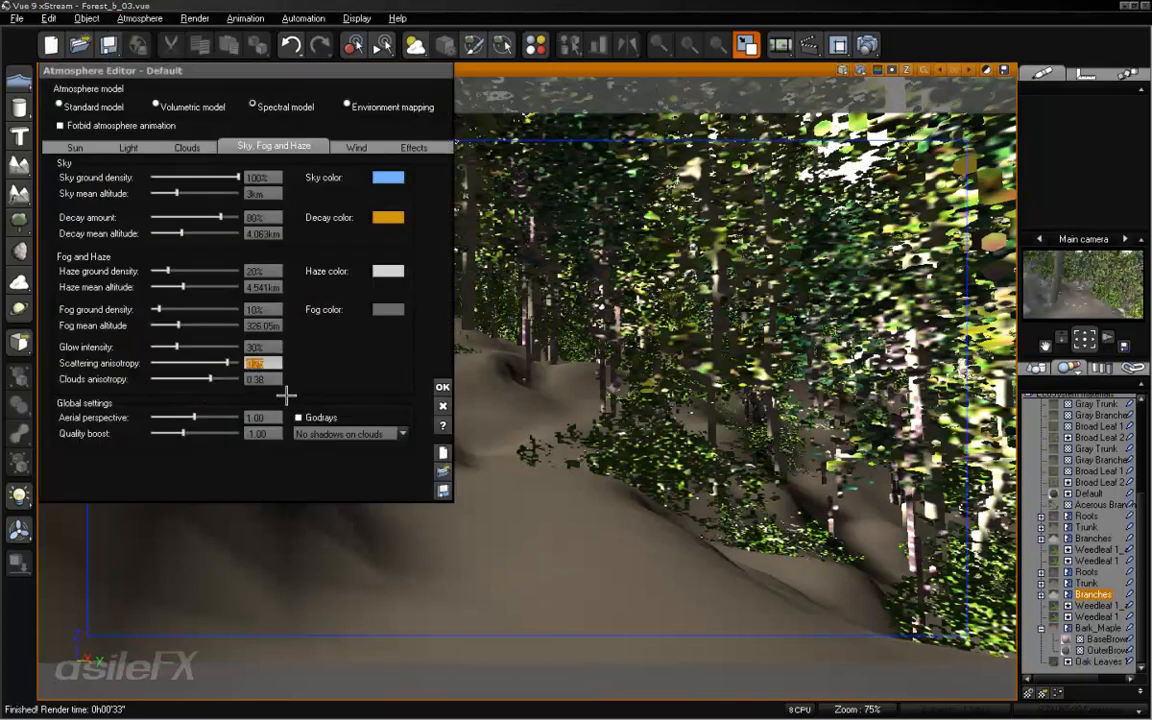
{"action": "mouse_move", "coordinate": [228, 361]}
{"action": "left_mouse_down"}
{"action": "mouse_move", "coordinate": [239, 361]}
{"action": "mouse_move", "coordinate": [224, 361]}
{"action": "left_mouse_up"}
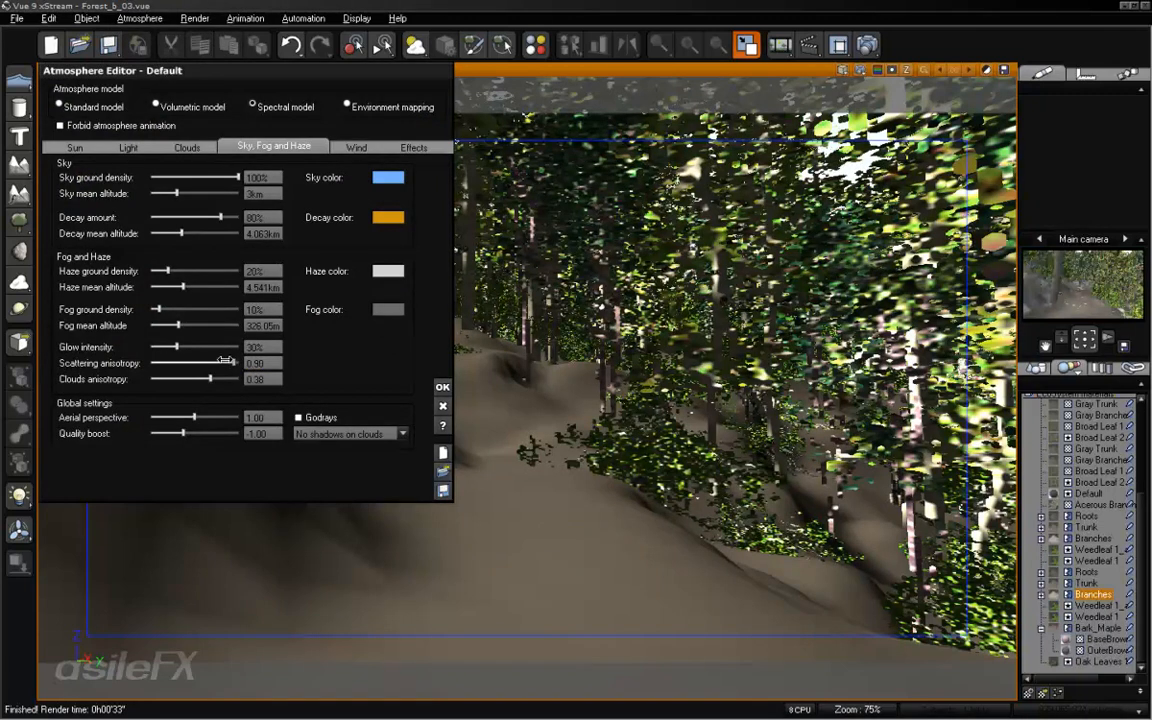
{"action": "right_click", "coordinate": [1061, 305]}
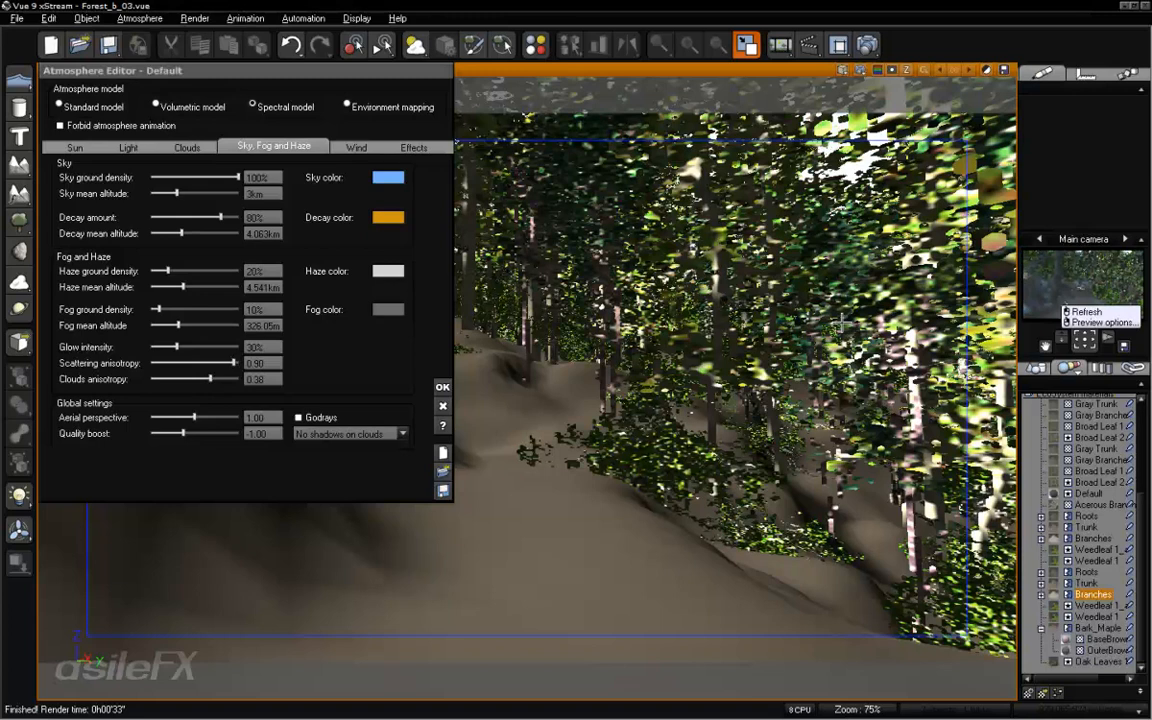
{"action": "left_click", "coordinate": [838, 46]}
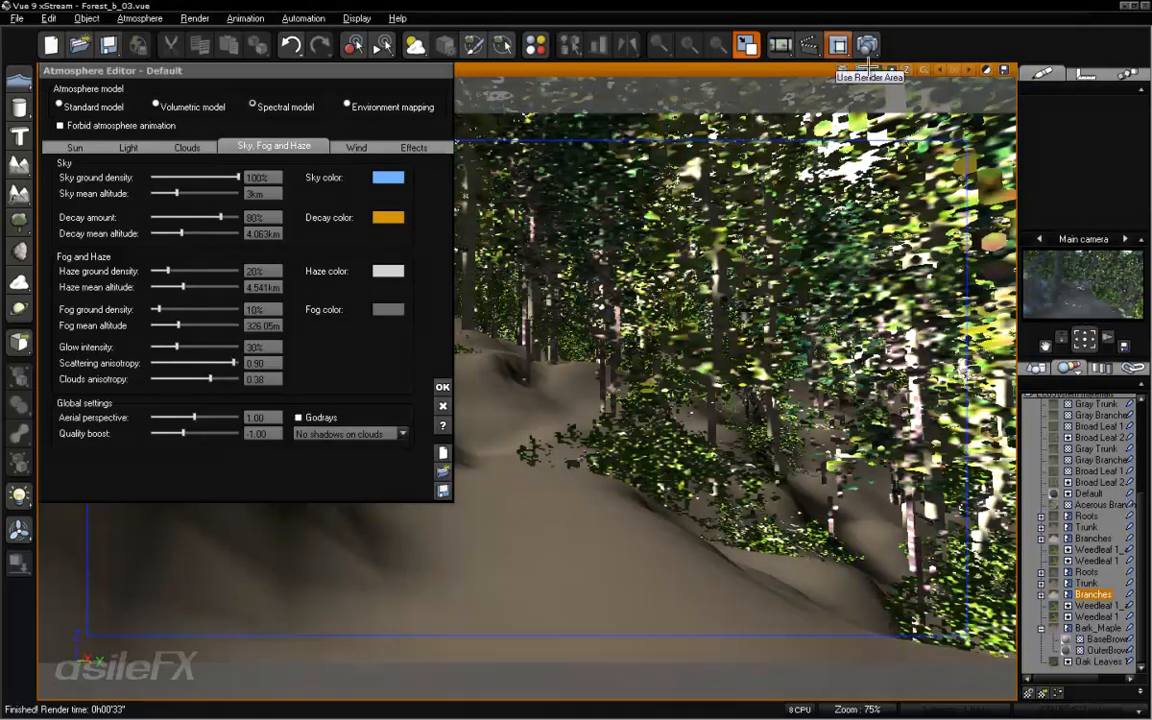
Try scattering anisotropy values of 0.6 and 0.8 against the camera preview.
{"action": "mouse_move", "coordinate": [233, 362]}
{"action": "left_mouse_down"}
{"action": "mouse_move", "coordinate": [200, 359]}
{"action": "mouse_move", "coordinate": [225, 358]}
{"action": "left_mouse_up"}
{"action": "left_click", "coordinate": [259, 359]}
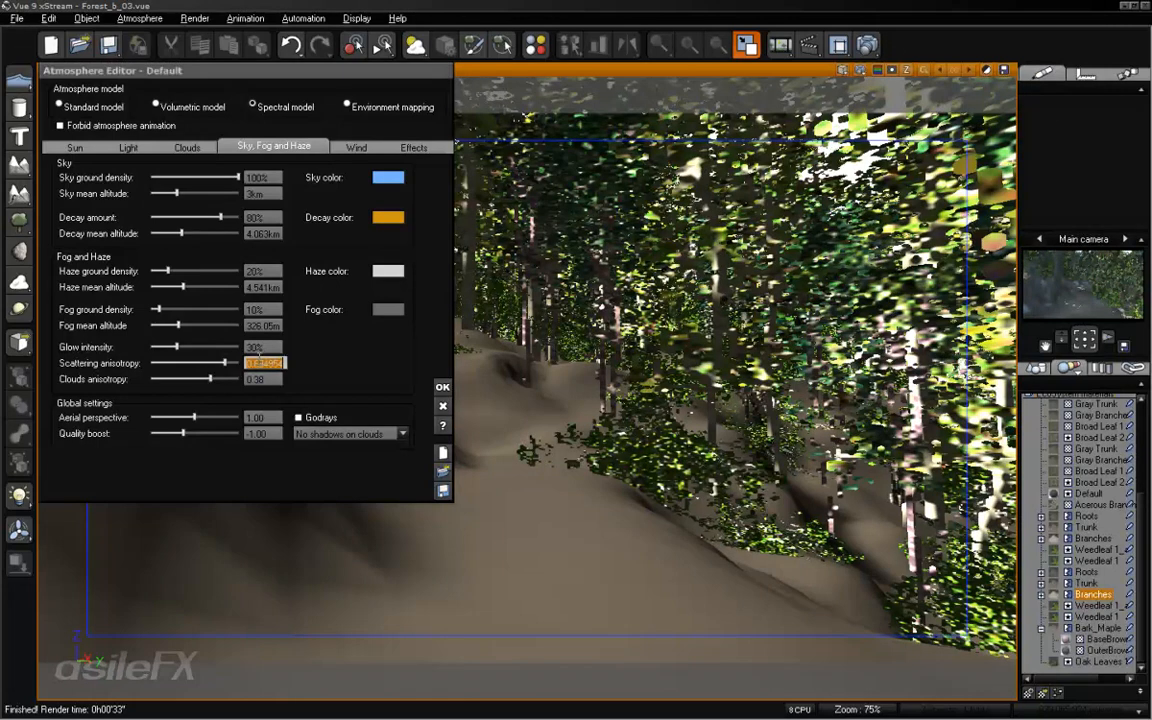
{"action": "type", "text": "0.6"}
{"action": "key", "text": "Return"}
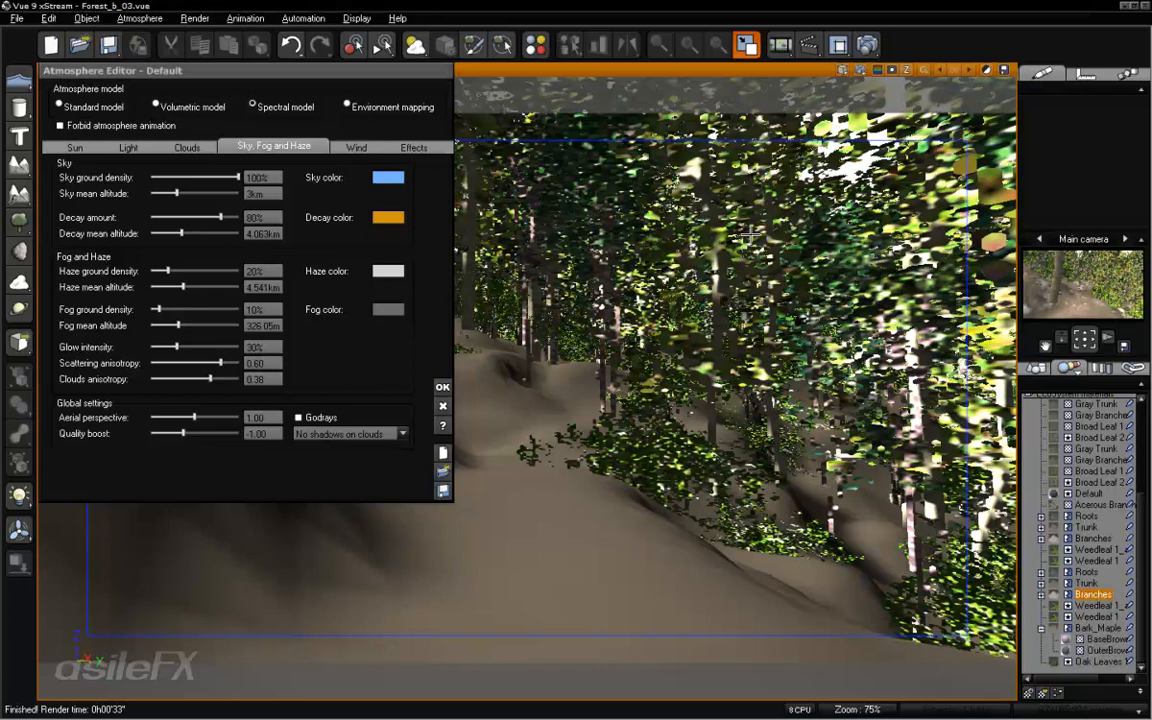
{"action": "left_click", "coordinate": [252, 364]}
{"action": "type", "text": "0.8"}
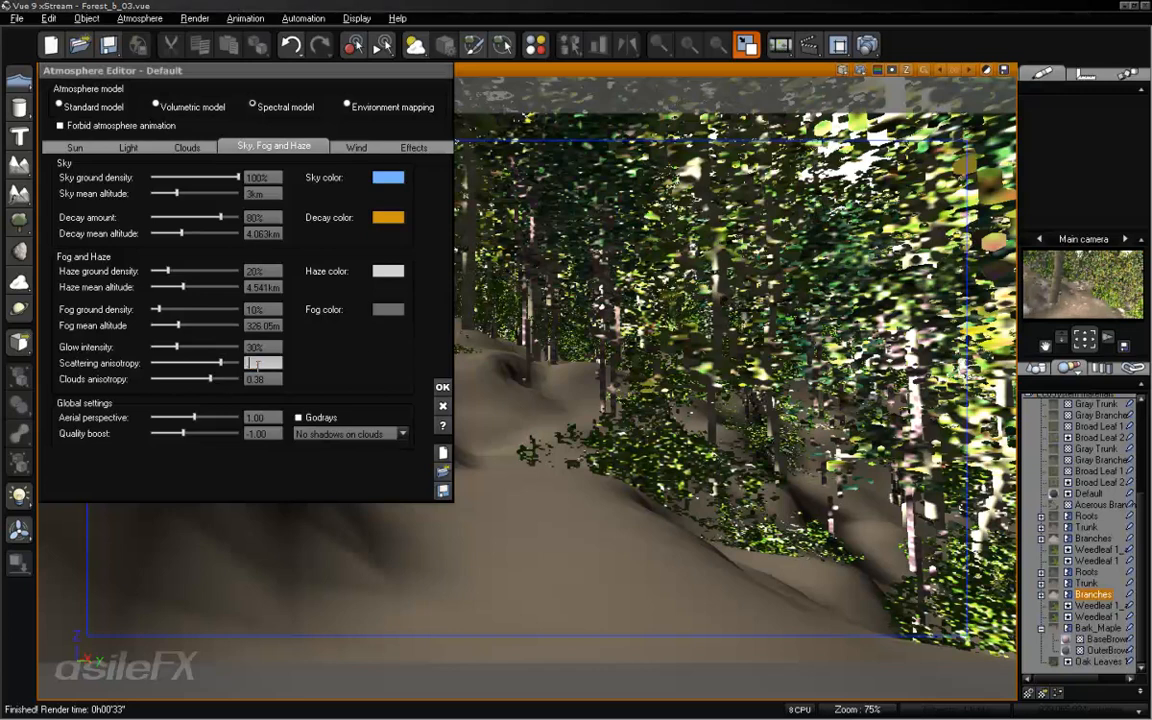
{"action": "key", "text": "Return"}
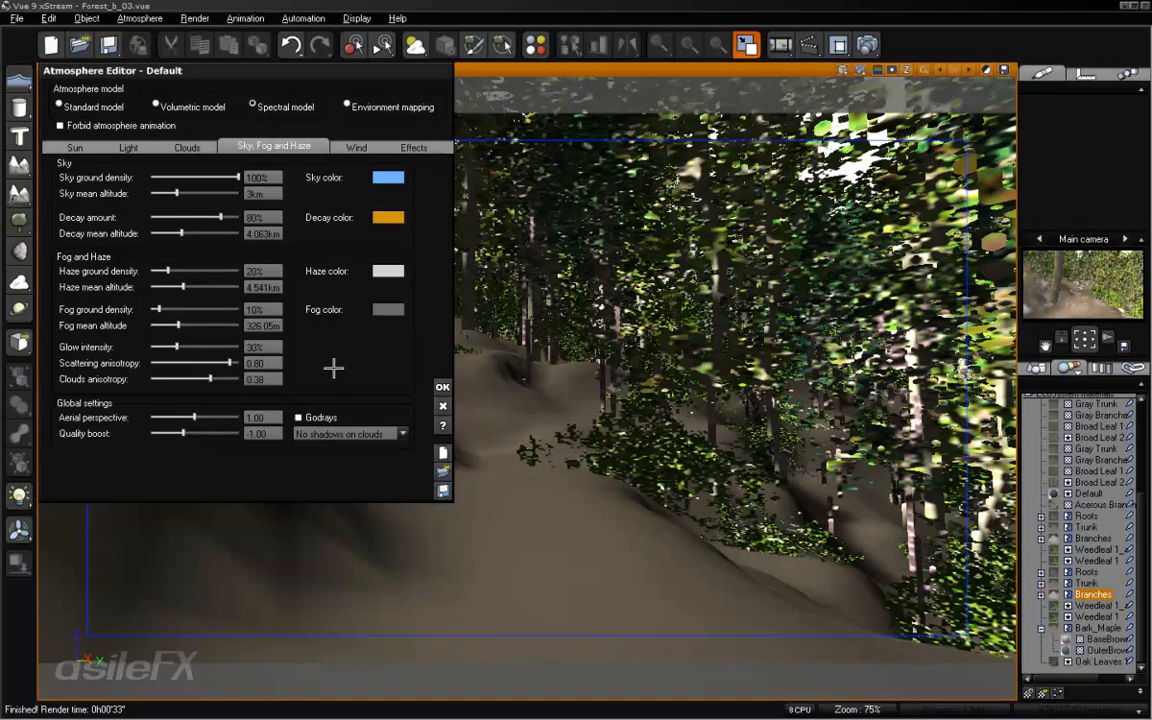
Reset the scattering anisotropy to 0.75 and accept the atmosphere settings.
{"action": "left_click", "coordinate": [265, 363]}
{"action": "type", "text": "0.75"}
{"action": "key", "text": "Return"}
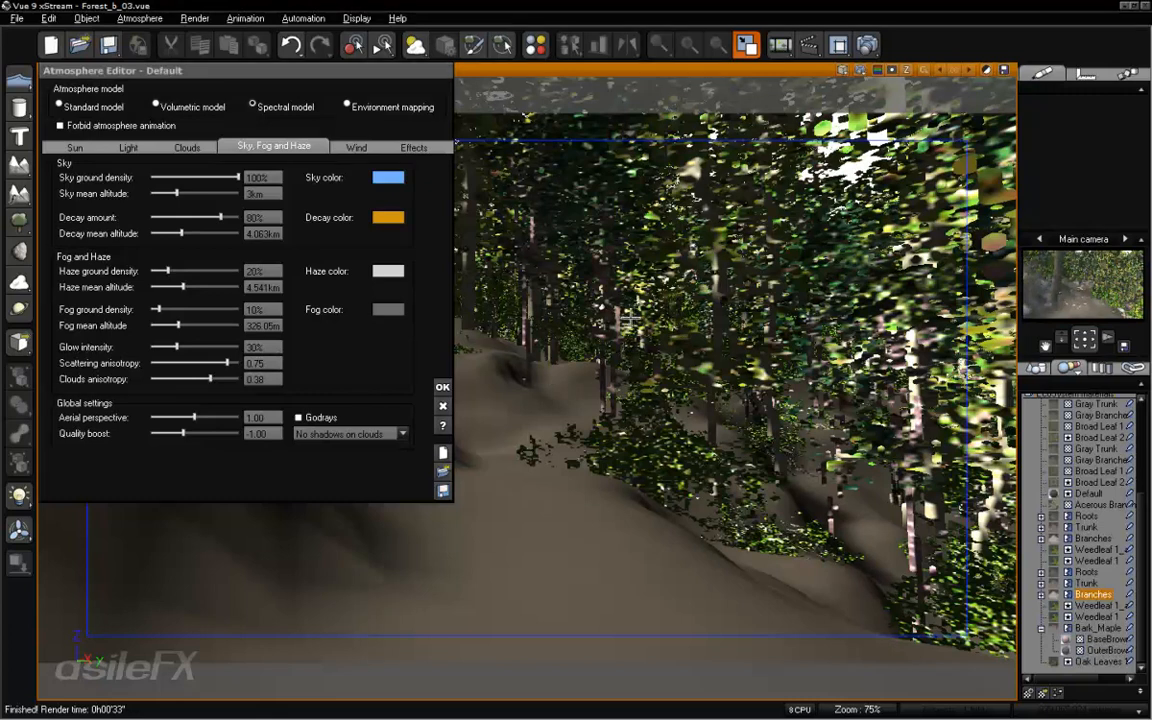
{"action": "left_click", "coordinate": [442, 387]}
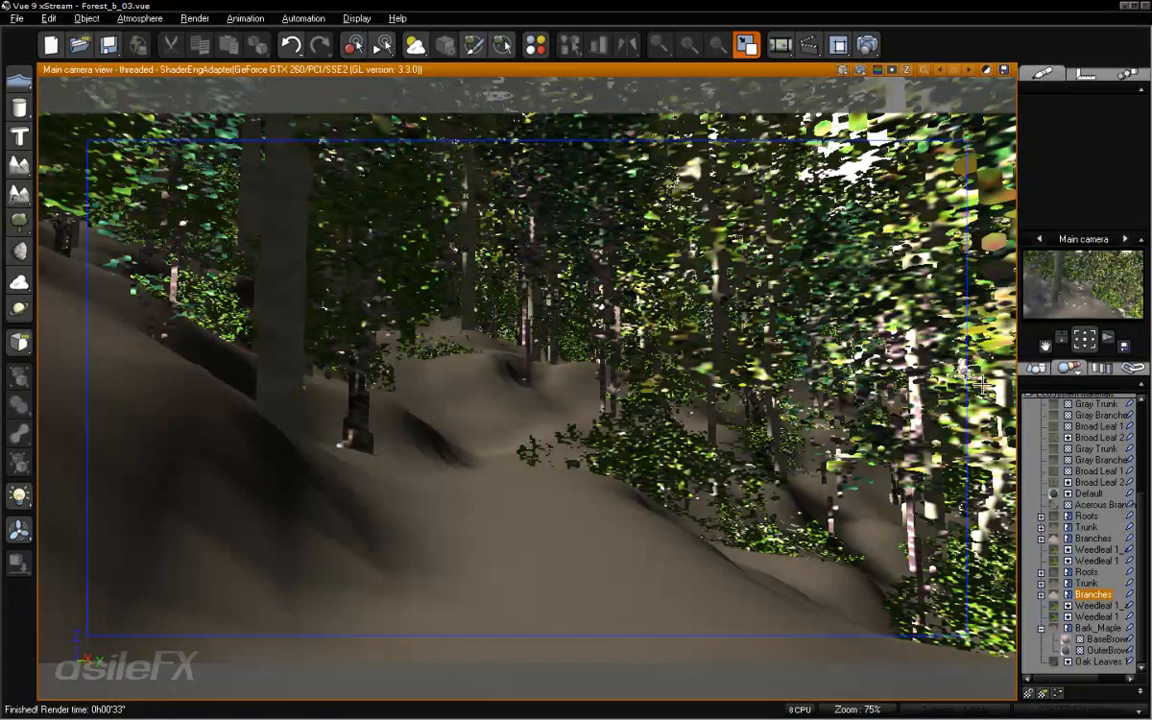
Examine the sun light's shadow settings, and render the main camera view to check the lighting.
{"action": "left_click", "coordinate": [1036, 367]}
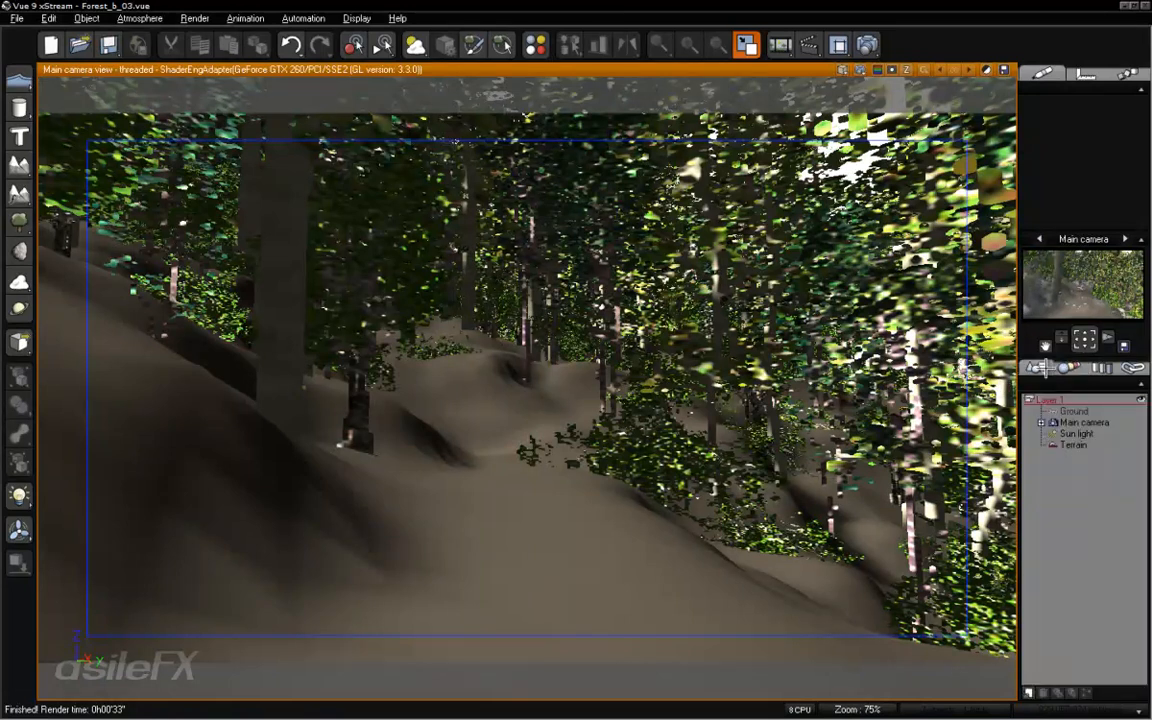
{"action": "double_click", "coordinate": [1077, 433]}
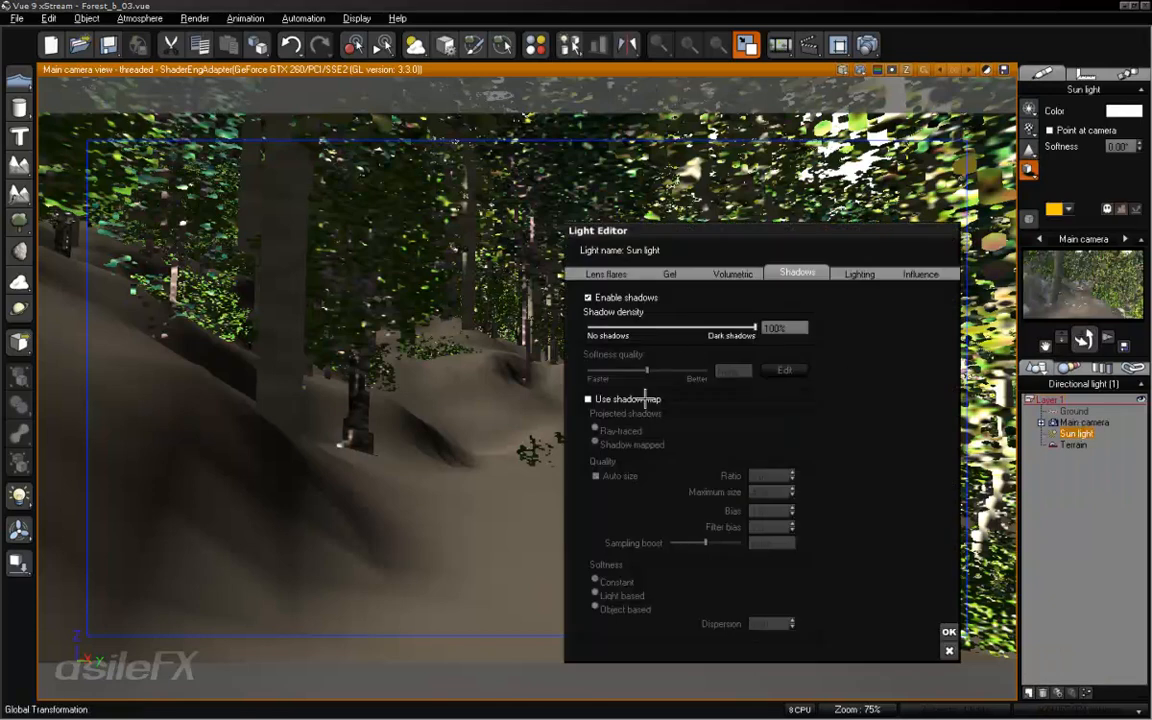
{"action": "left_click", "coordinate": [949, 632]}
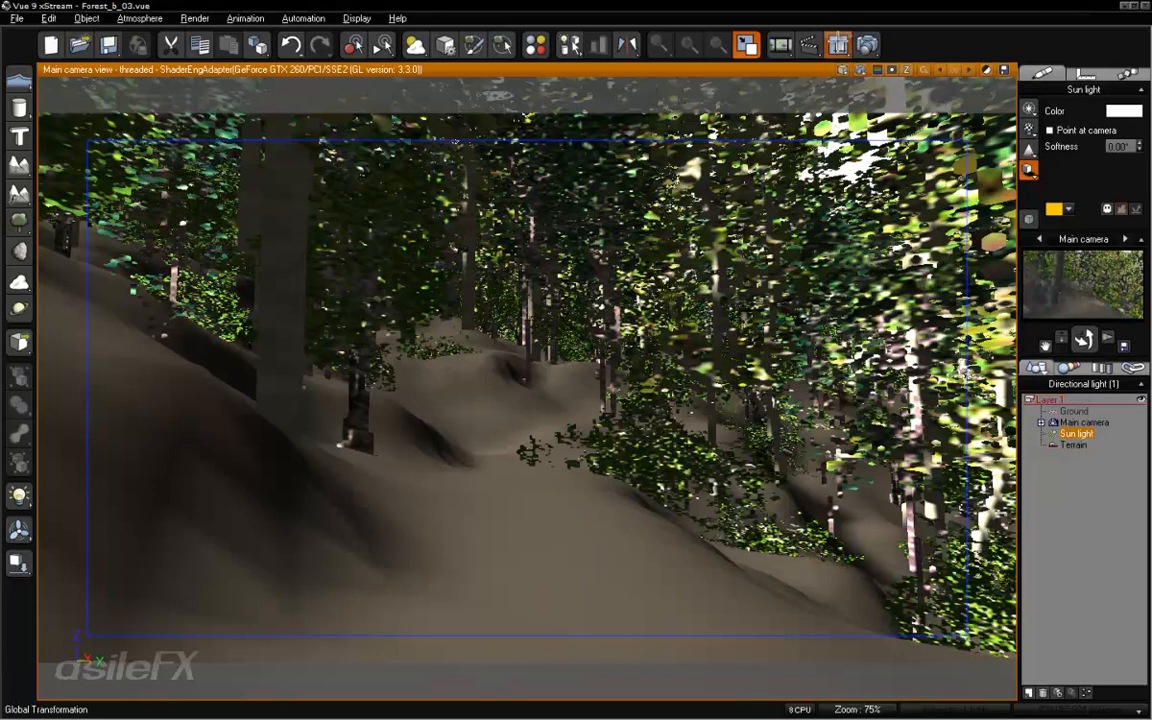
{"action": "left_click", "coordinate": [746, 44]}
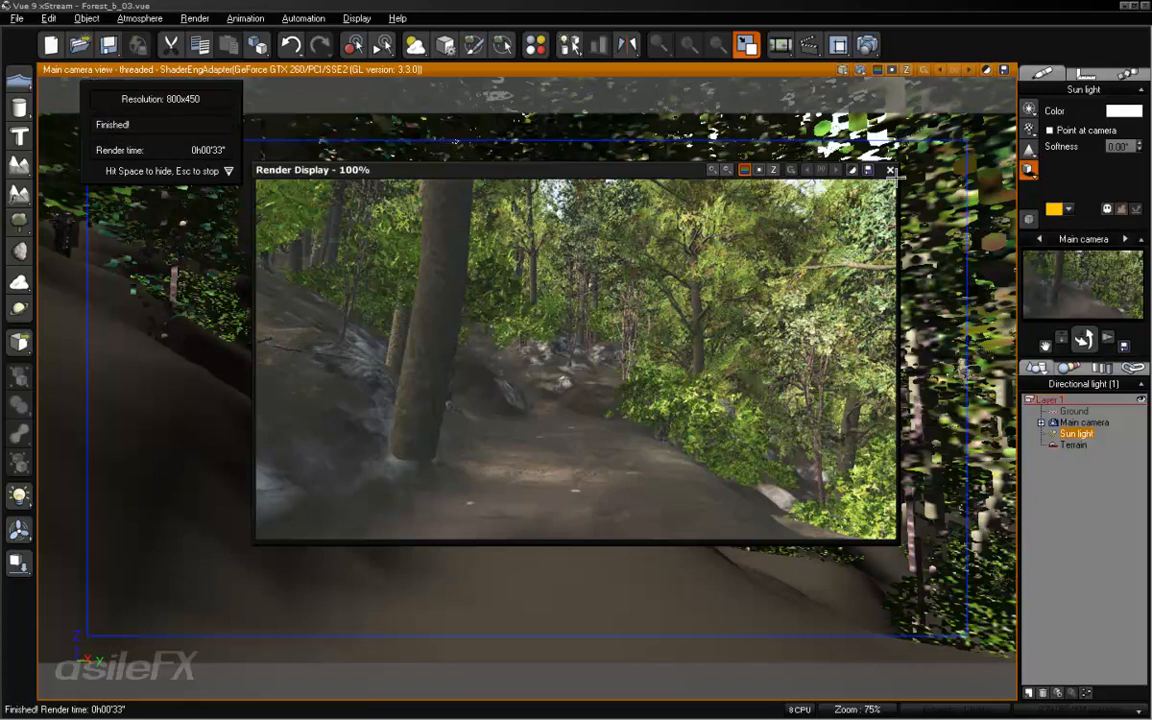
{"action": "key", "text": "space"}
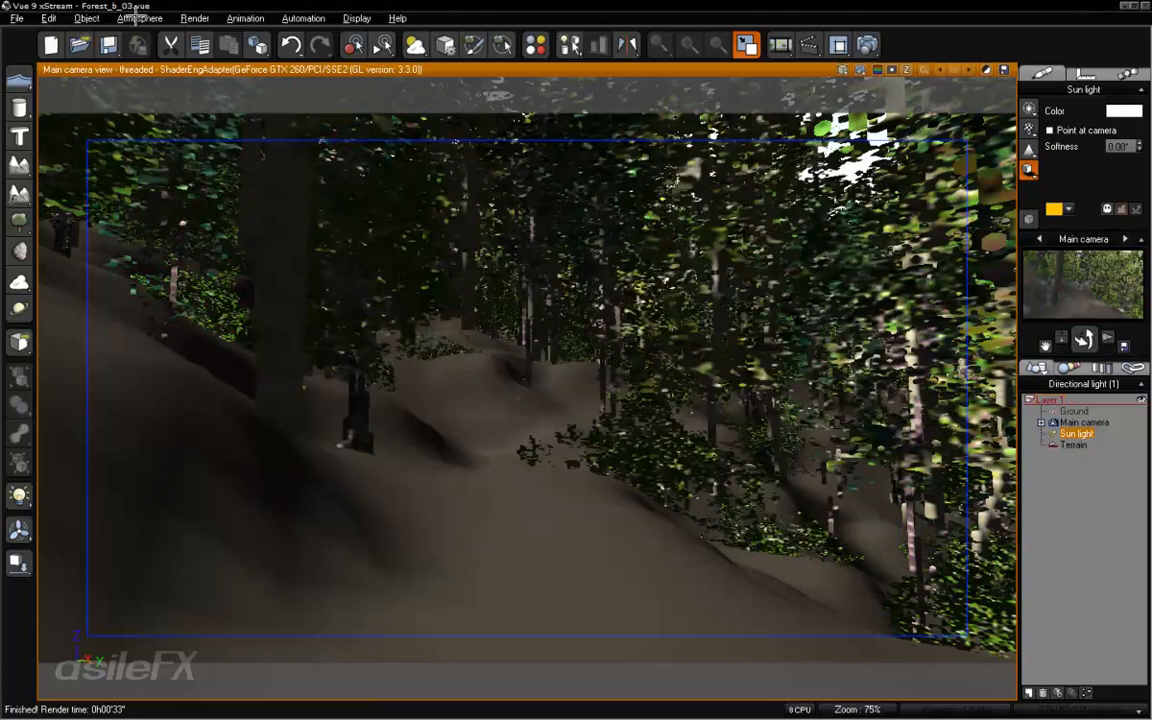
Switch the atmosphere's lighting model to Ambient occlusion and render the main camera view.
{"action": "left_click", "coordinate": [139, 18]}
{"action": "left_click", "coordinate": [150, 84]}
{"action": "left_click", "coordinate": [129, 147]}
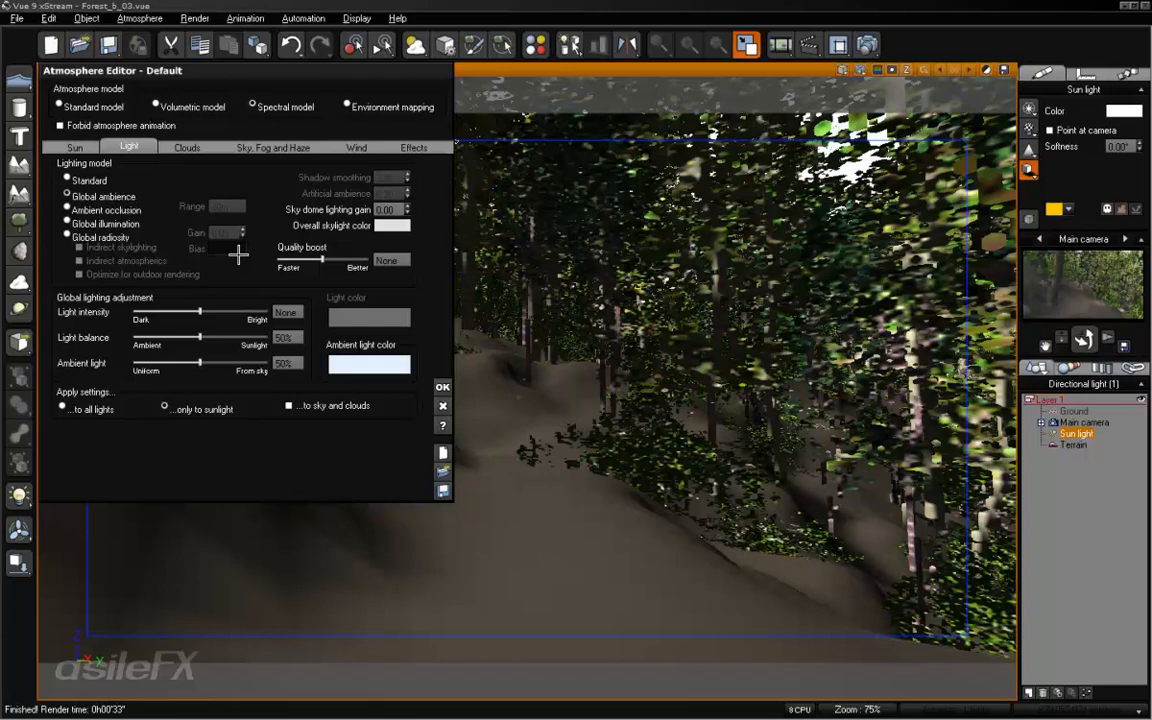
{"action": "left_click", "coordinate": [105, 204]}
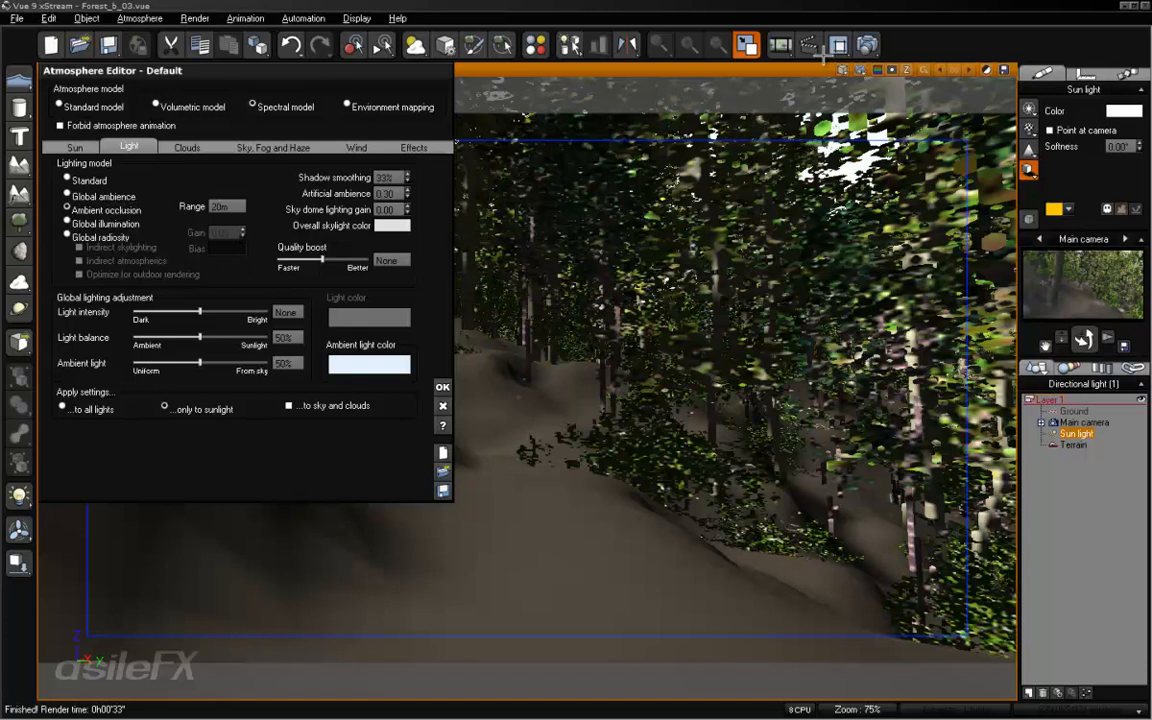
{"action": "left_click", "coordinate": [780, 44]}
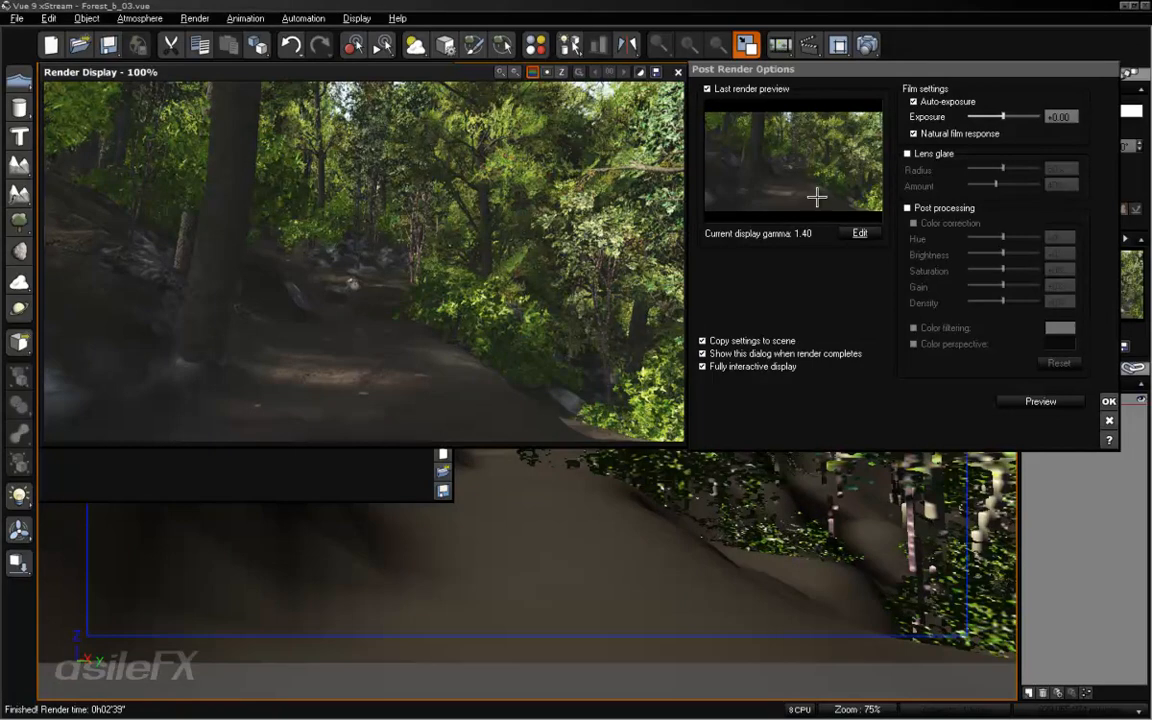
Set the display gamma to 1 for the finished render and accept the gamma options.
{"action": "left_click", "coordinate": [856, 234]}
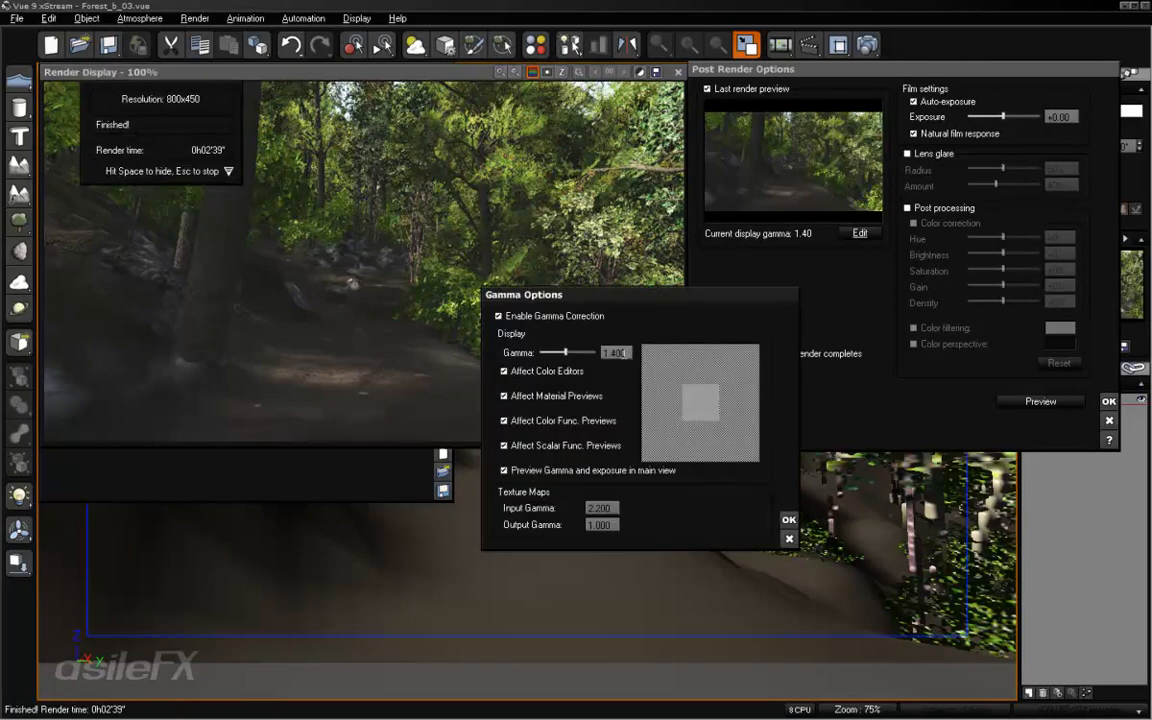
{"action": "left_click", "coordinate": [623, 353]}
{"action": "type", "text": "1"}
{"action": "left_click", "coordinate": [706, 419]}
{"action": "left_click", "coordinate": [789, 519]}
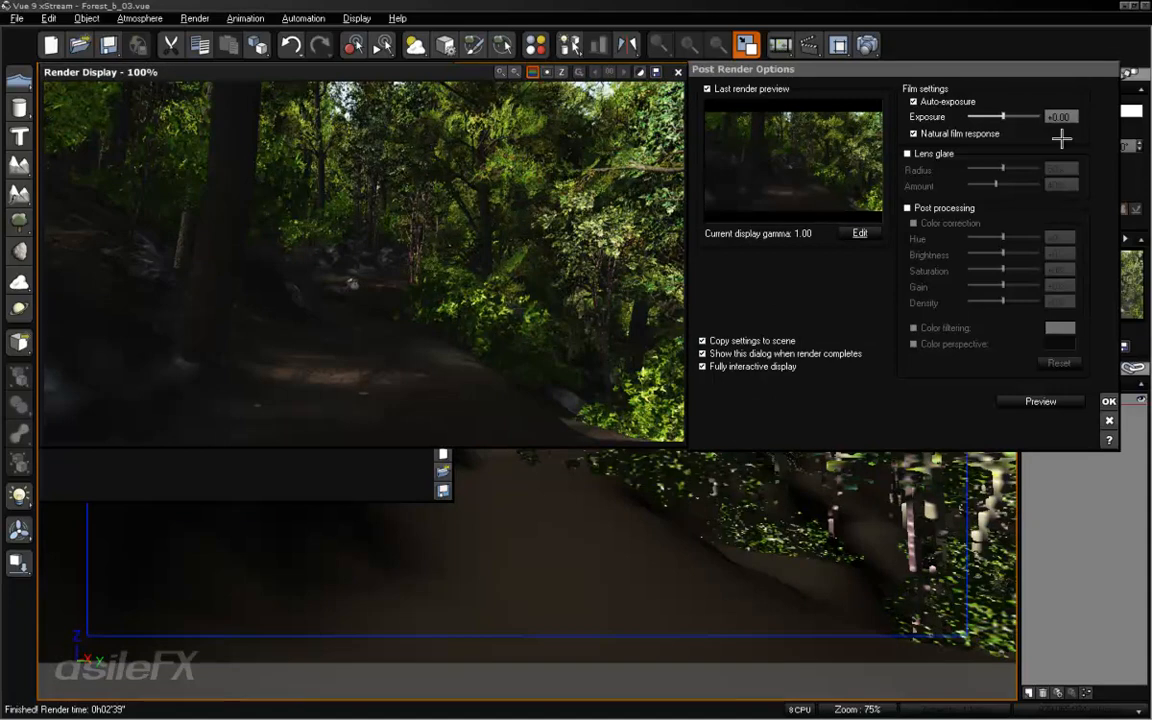
Disable Natural film response, raise the exposure to about +0.27 and accept the post render options.
{"action": "left_click_drag", "start_coordinate": [1000, 115], "coordinate": [1005, 116]}
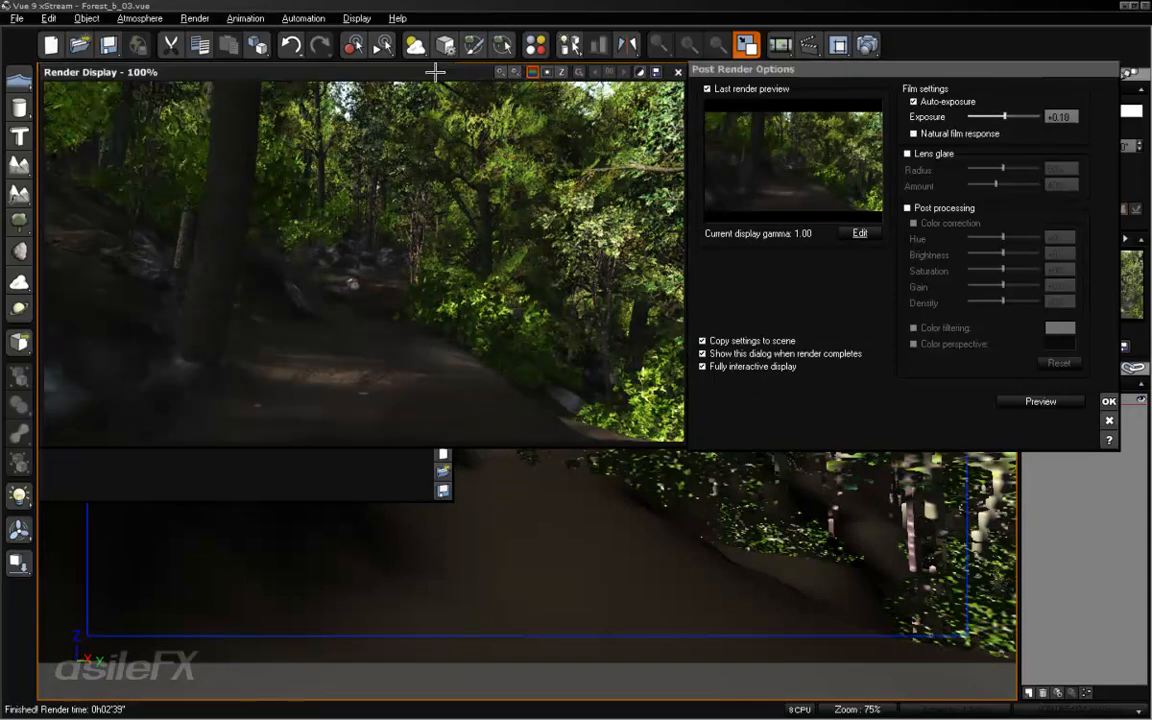
{"action": "mouse_move", "coordinate": [1015, 116]}
{"action": "left_mouse_down"}
{"action": "mouse_move", "coordinate": [1028, 108]}
{"action": "mouse_move", "coordinate": [1017, 109]}
{"action": "left_mouse_up"}
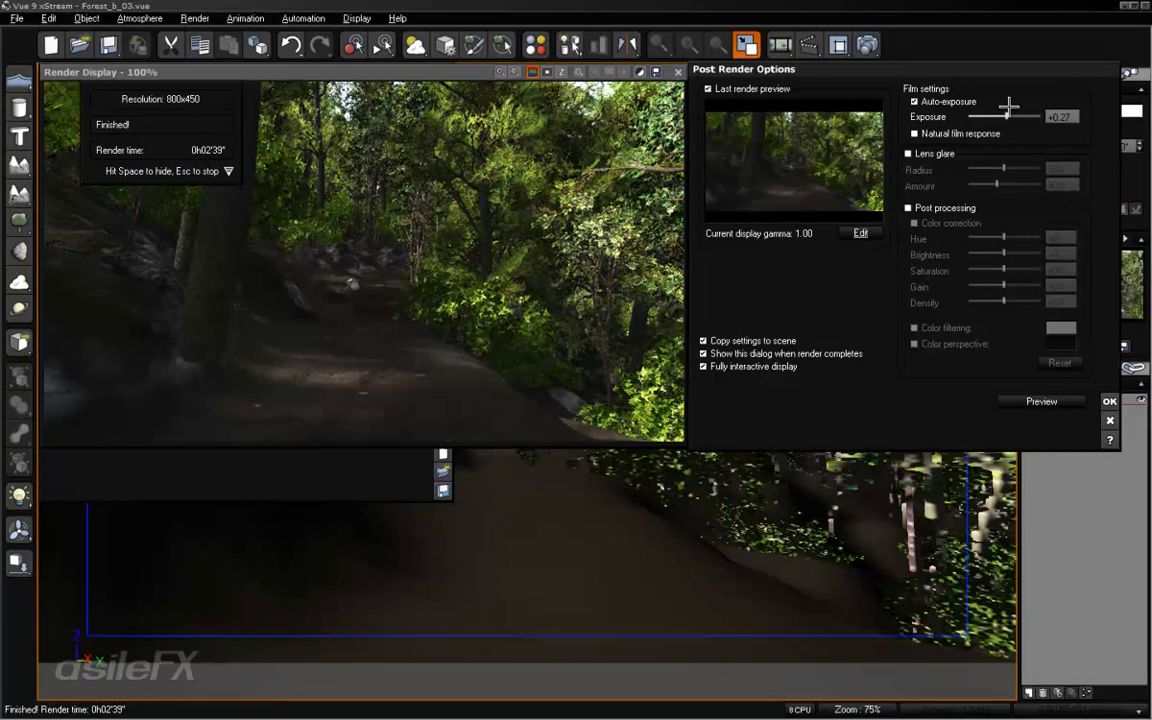
{"action": "left_click", "coordinate": [1108, 401]}
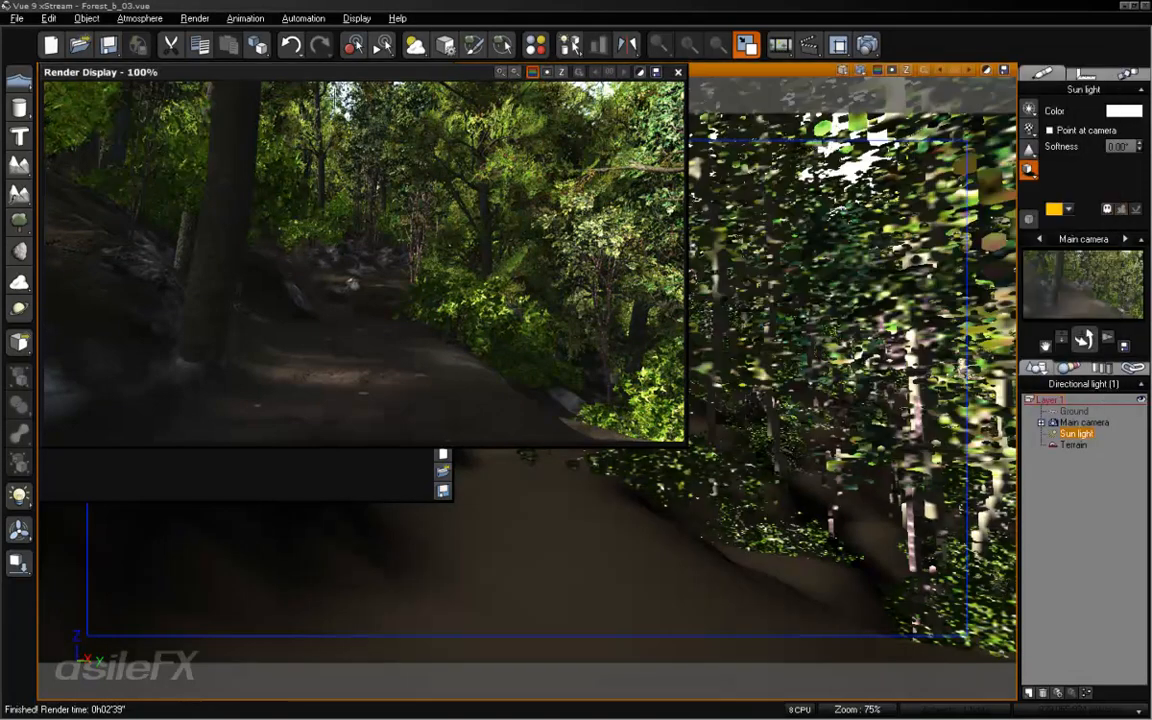
Reopen the post render options and arrange them beside the render display, below the render status read-out.
{"action": "left_click", "coordinate": [640, 72]}
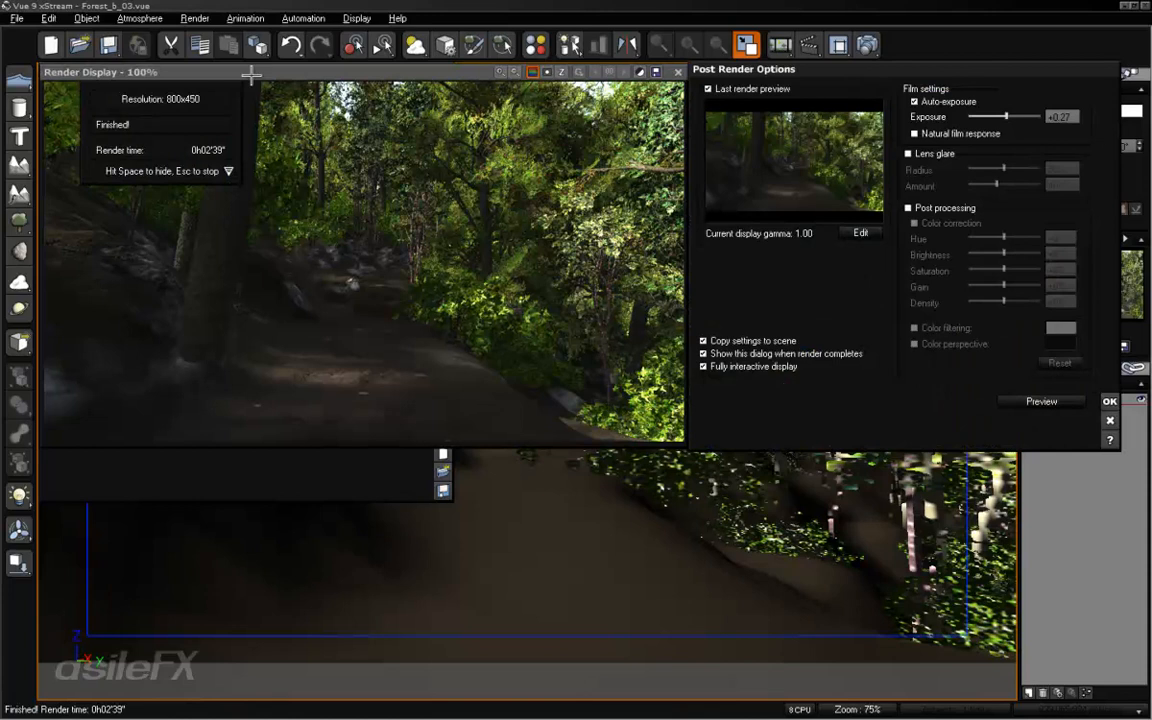
{"action": "left_click_drag", "start_coordinate": [228, 67], "coordinate": [257, 222]}
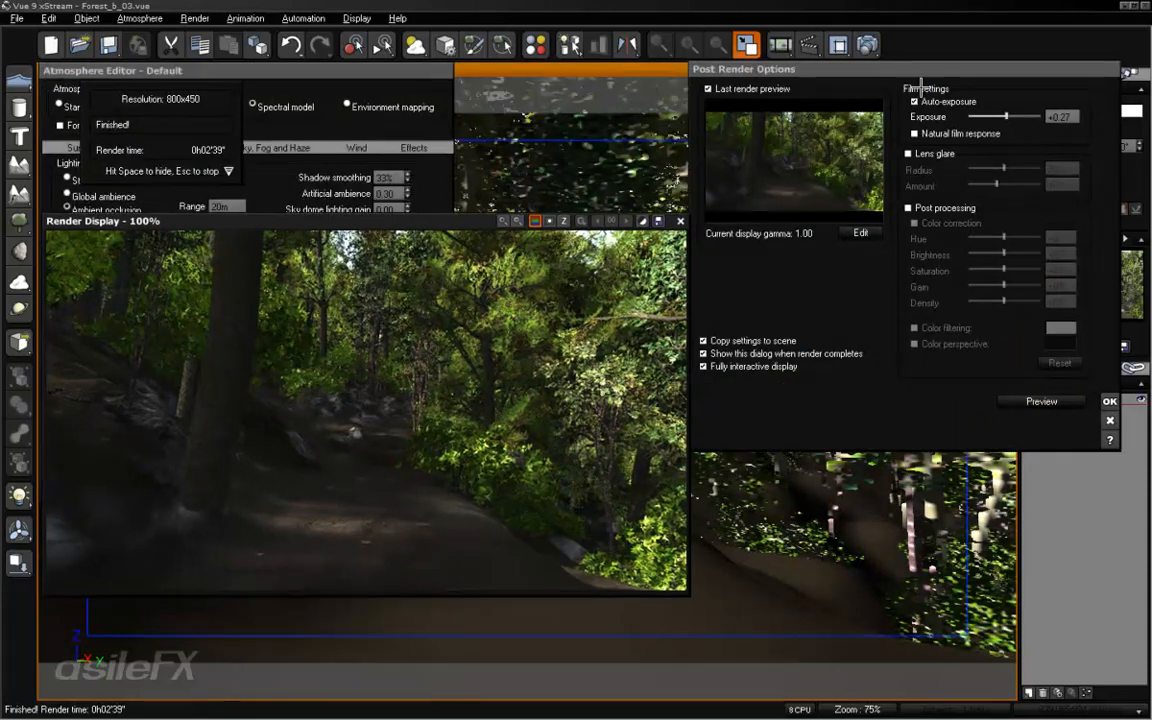
{"action": "left_click_drag", "start_coordinate": [828, 78], "coordinate": [922, 229]}
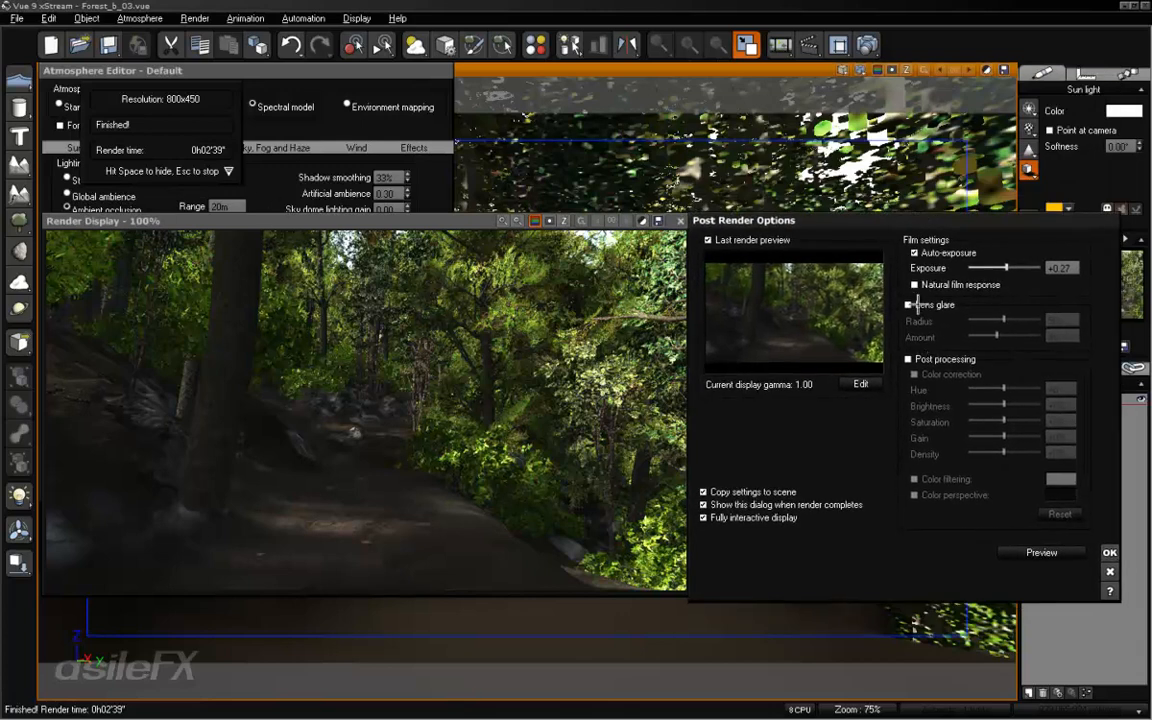
{"action": "left_click_drag", "start_coordinate": [869, 216], "coordinate": [875, 216]}
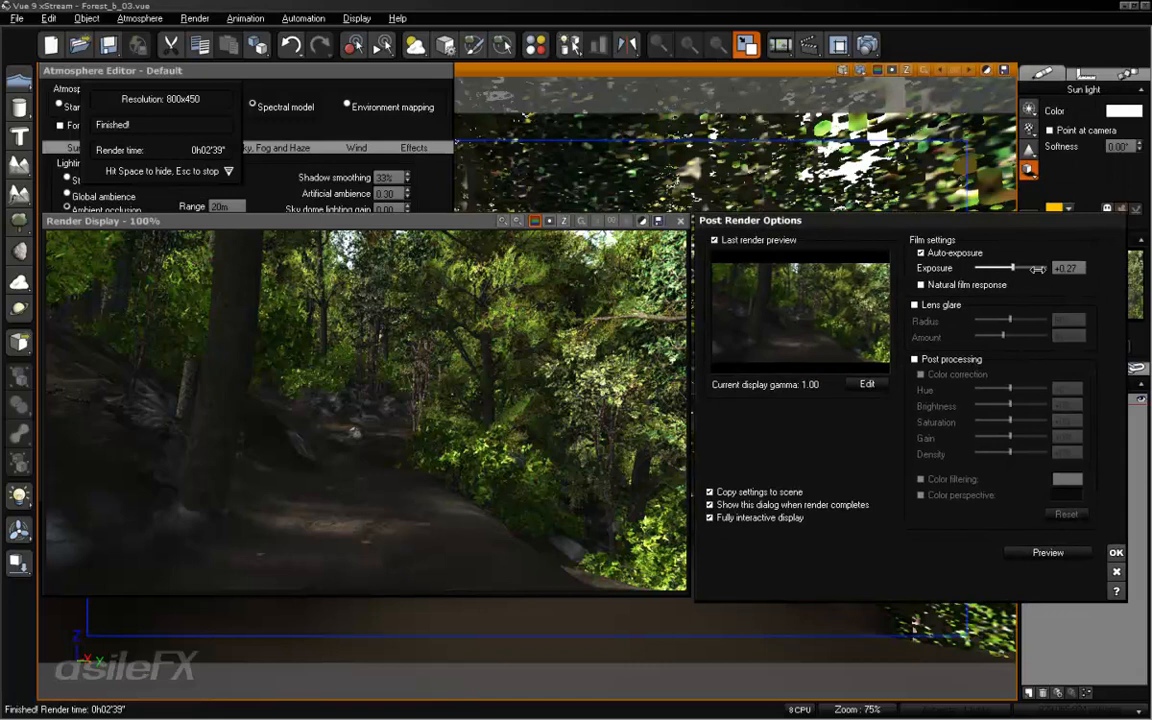
Enable Natural film response and set the render's exposure to about +0.72.
{"action": "left_click_drag", "start_coordinate": [1037, 268], "coordinate": [959, 272]}
{"action": "left_click", "coordinate": [931, 284]}
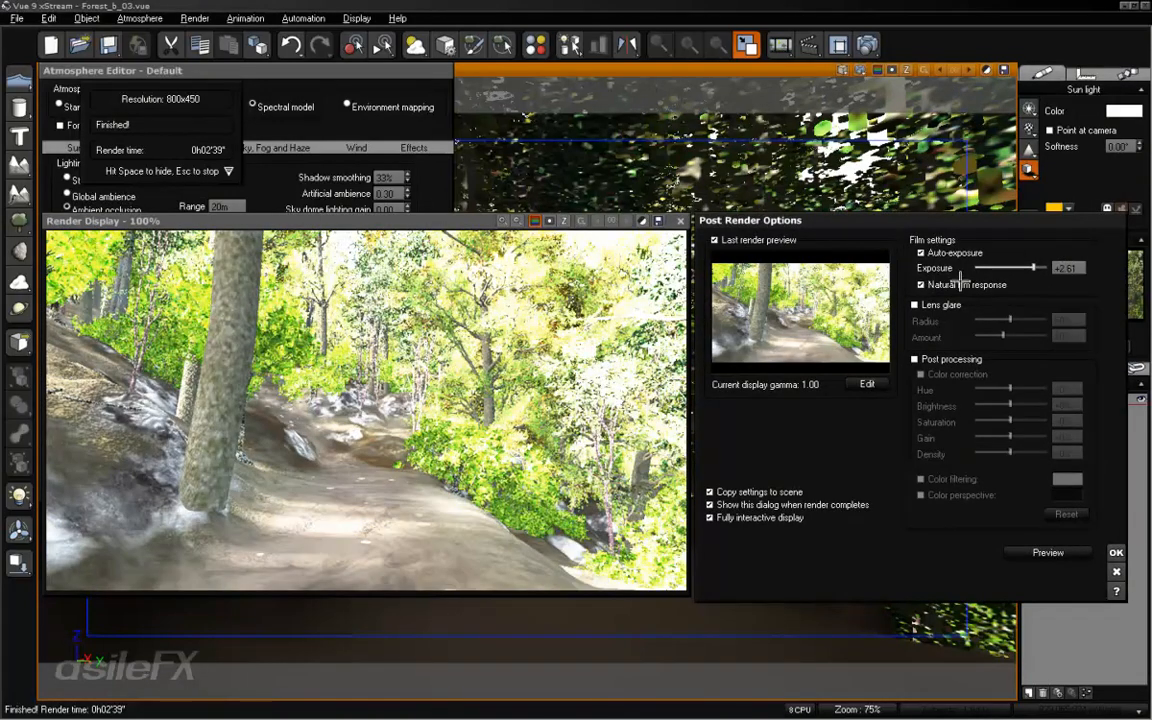
{"action": "mouse_move", "coordinate": [1043, 264]}
{"action": "left_mouse_down"}
{"action": "mouse_move", "coordinate": [1017, 266]}
{"action": "mouse_move", "coordinate": [1033, 267]}
{"action": "left_mouse_up"}
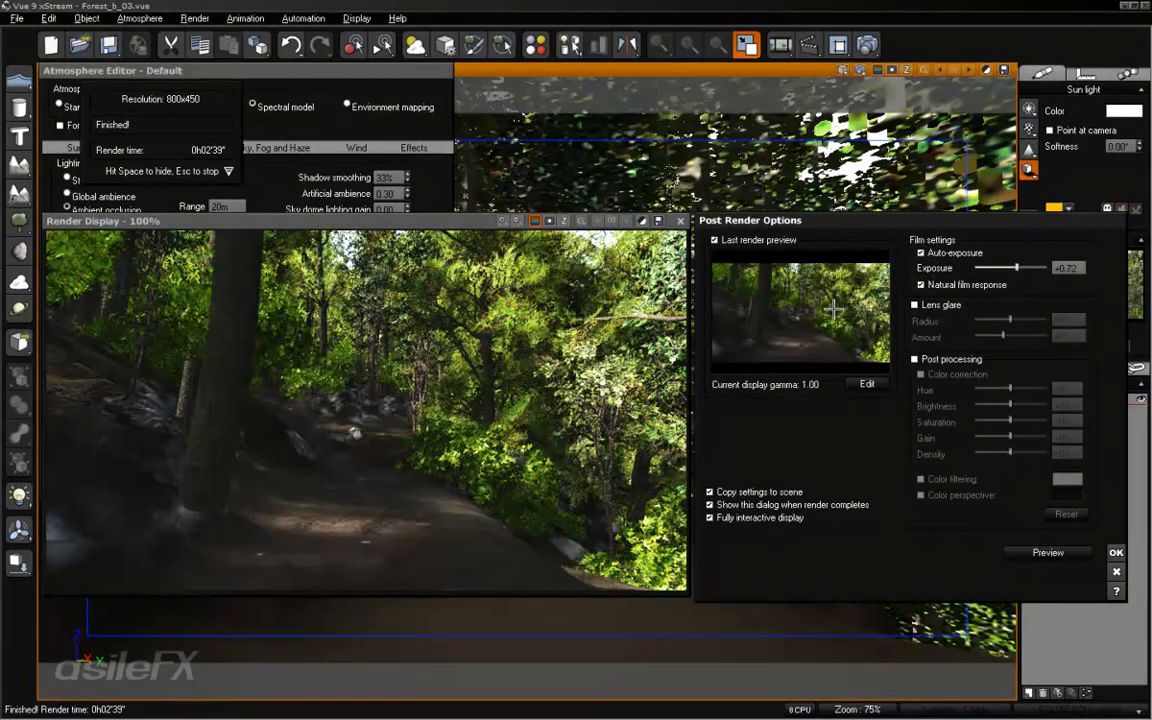
{"action": "left_click", "coordinate": [944, 285]}
Set the texture maps' input gamma to 1 and accept the gamma options.
{"action": "left_click", "coordinate": [862, 383]}
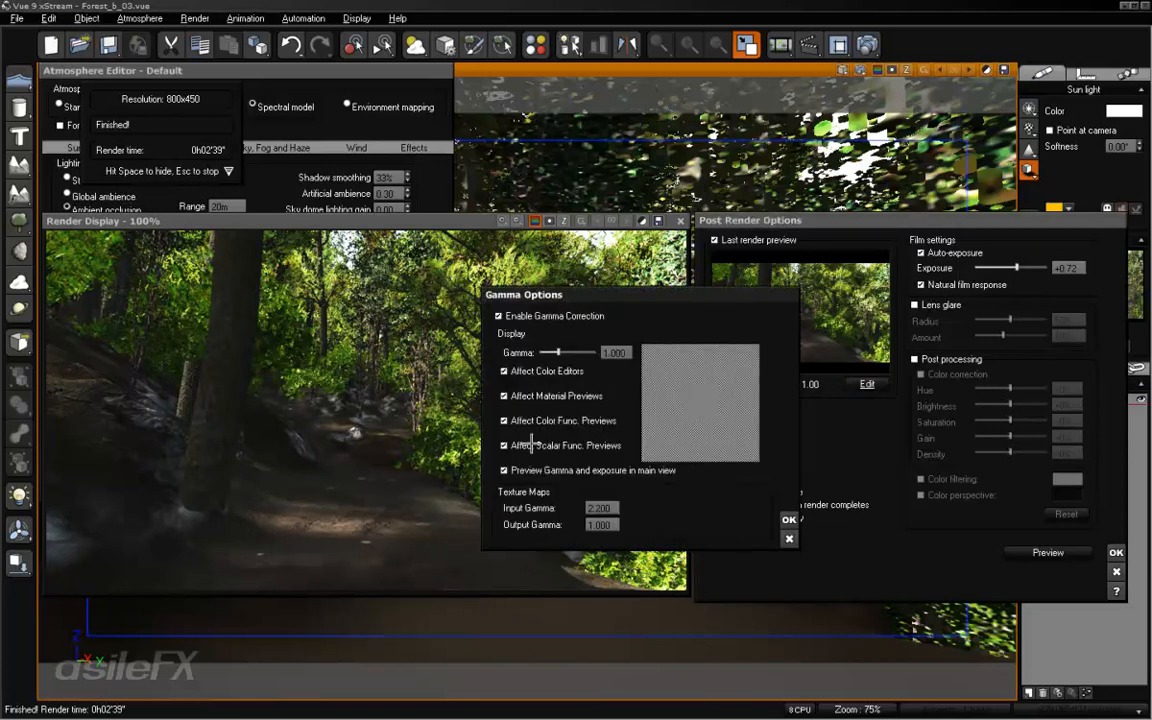
{"action": "left_click", "coordinate": [603, 509]}
{"action": "type", "text": "1"}
{"action": "key", "text": "Return"}
{"action": "left_click", "coordinate": [789, 519]}
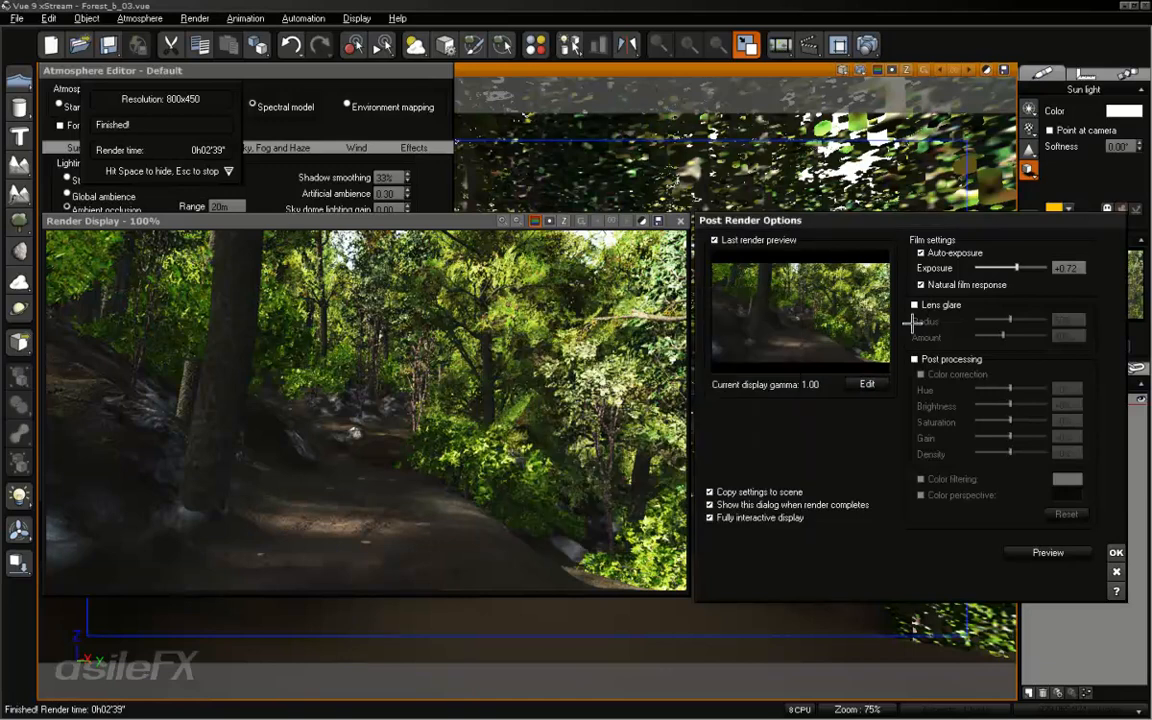
Return the texture maps' input gamma to 2.2 and accept the gamma options.
{"action": "left_click", "coordinate": [864, 384]}
{"action": "left_click", "coordinate": [601, 508]}
{"action": "type", "text": "2.2"}
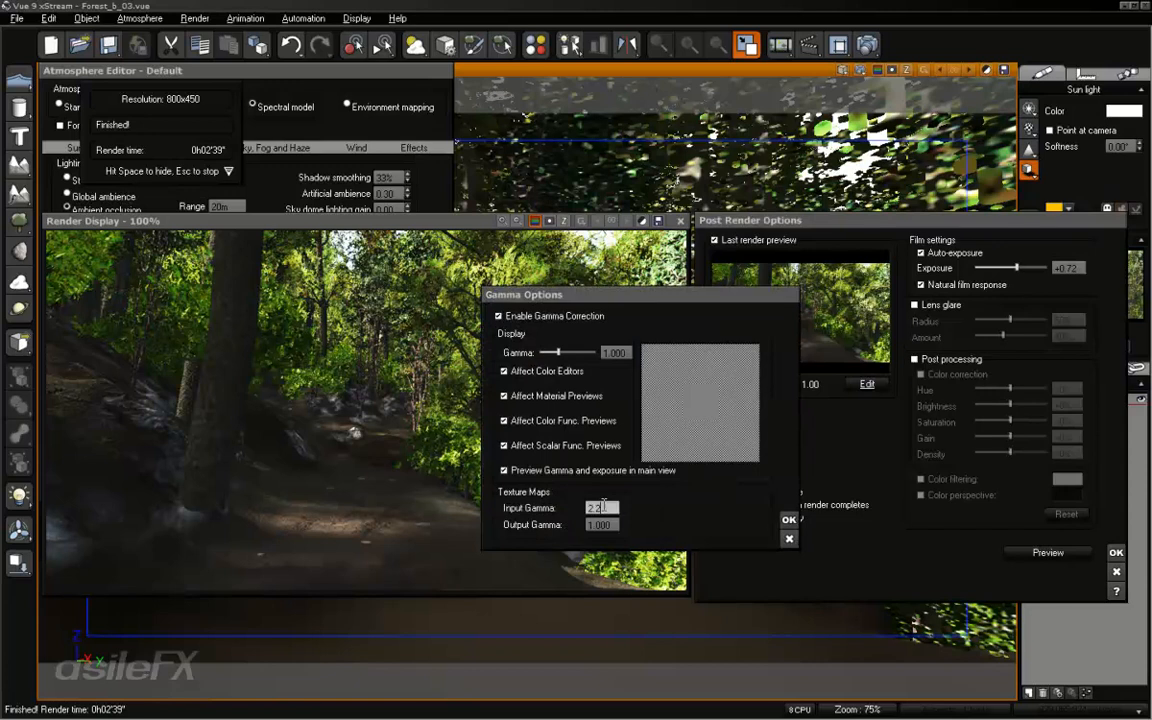
{"action": "left_click", "coordinate": [789, 519]}
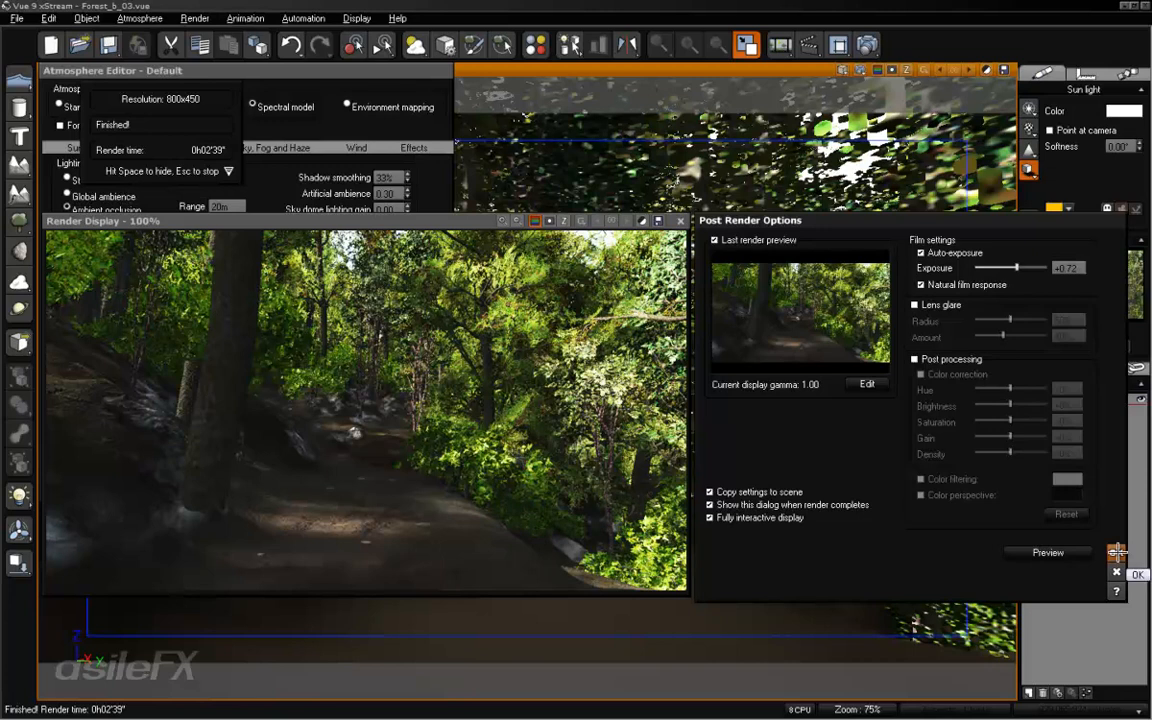
Set the display gamma to 1.2, accept the post render options, and close the render display and atmosphere settings.
{"action": "left_click", "coordinate": [865, 384]}
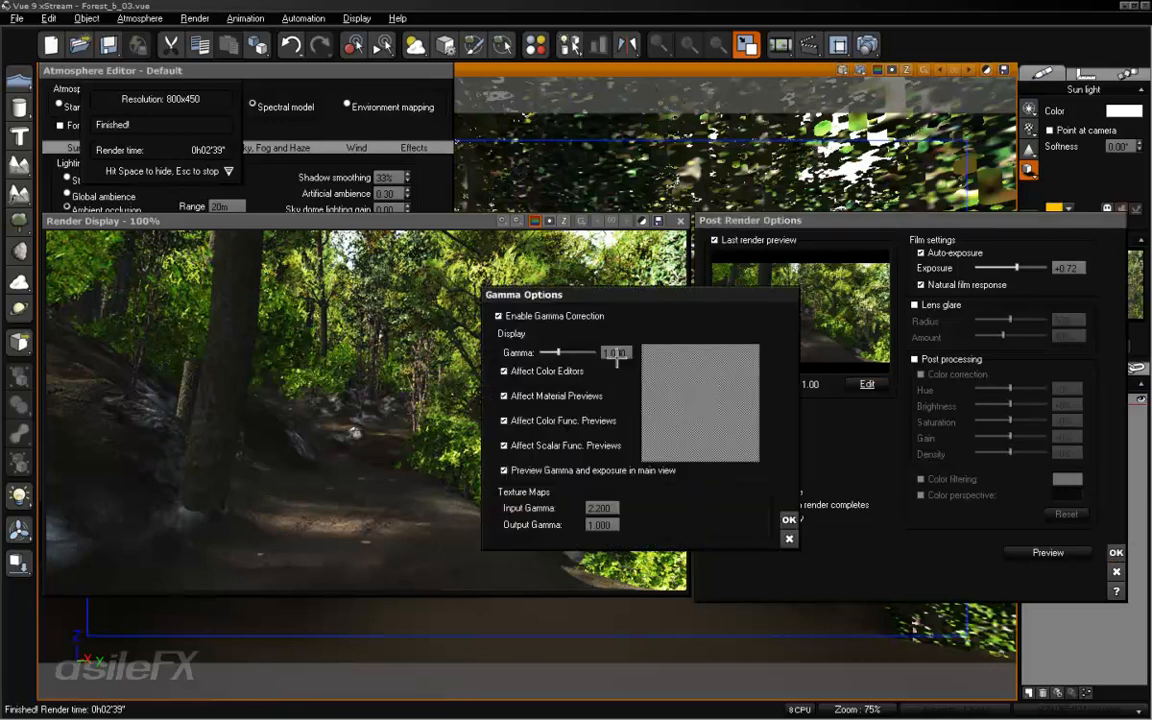
{"action": "left_click", "coordinate": [789, 519]}
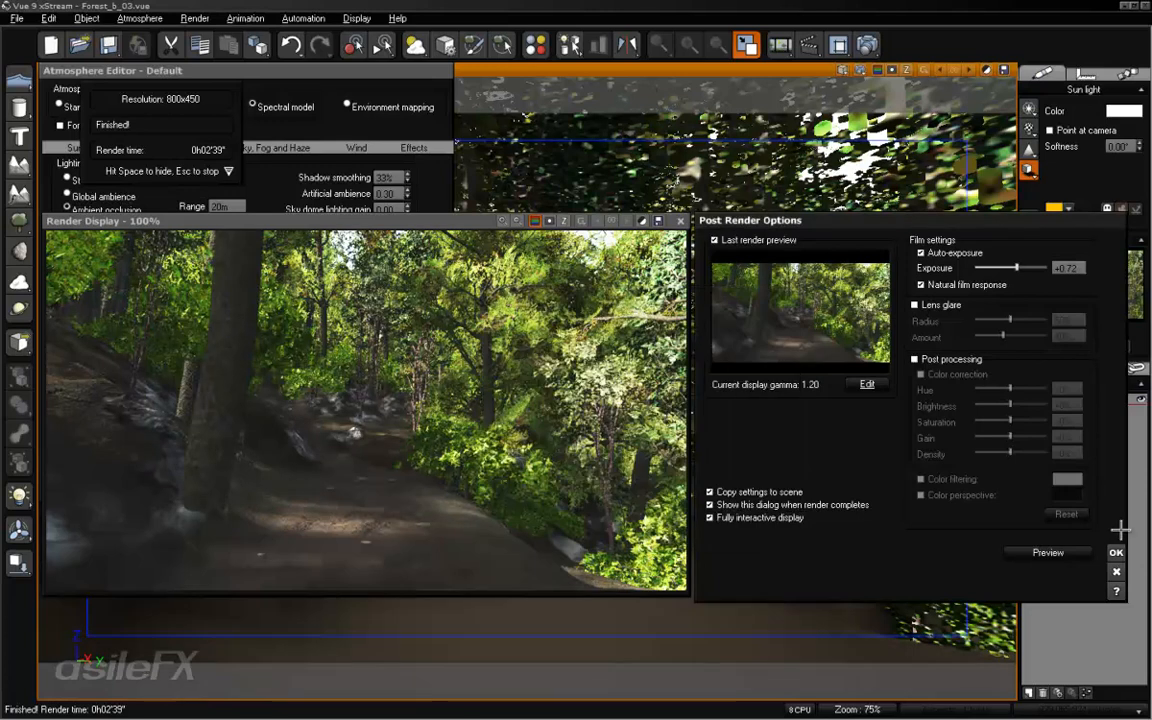
{"action": "left_click", "coordinate": [1116, 552]}
{"action": "left_click", "coordinate": [680, 220]}
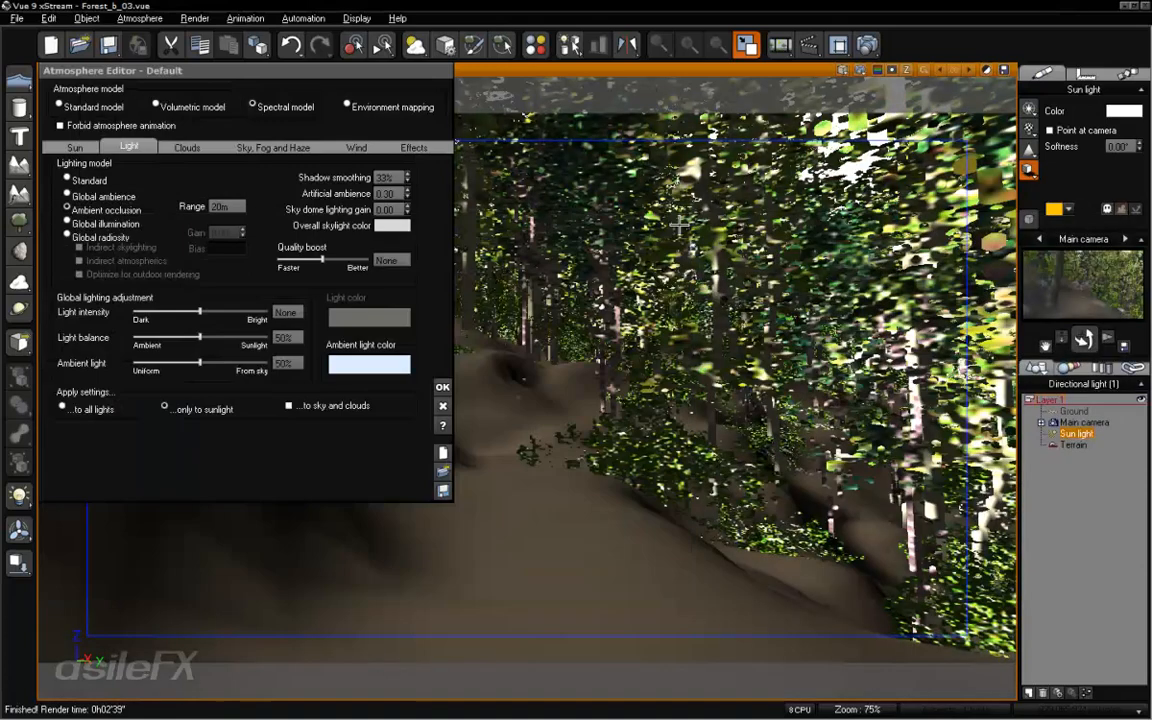
{"action": "left_click", "coordinate": [442, 387]}
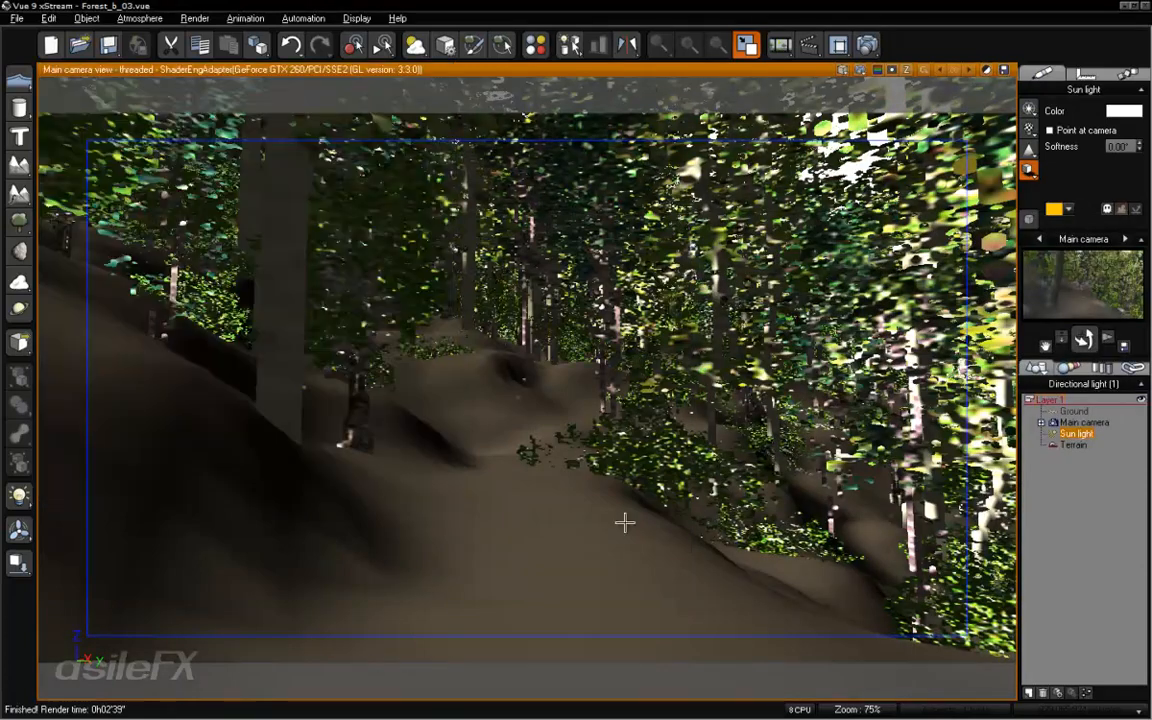
Open the EcoSystem Painter for the Large Trees layer of the terrain's material.
{"action": "left_click", "coordinate": [535, 576]}
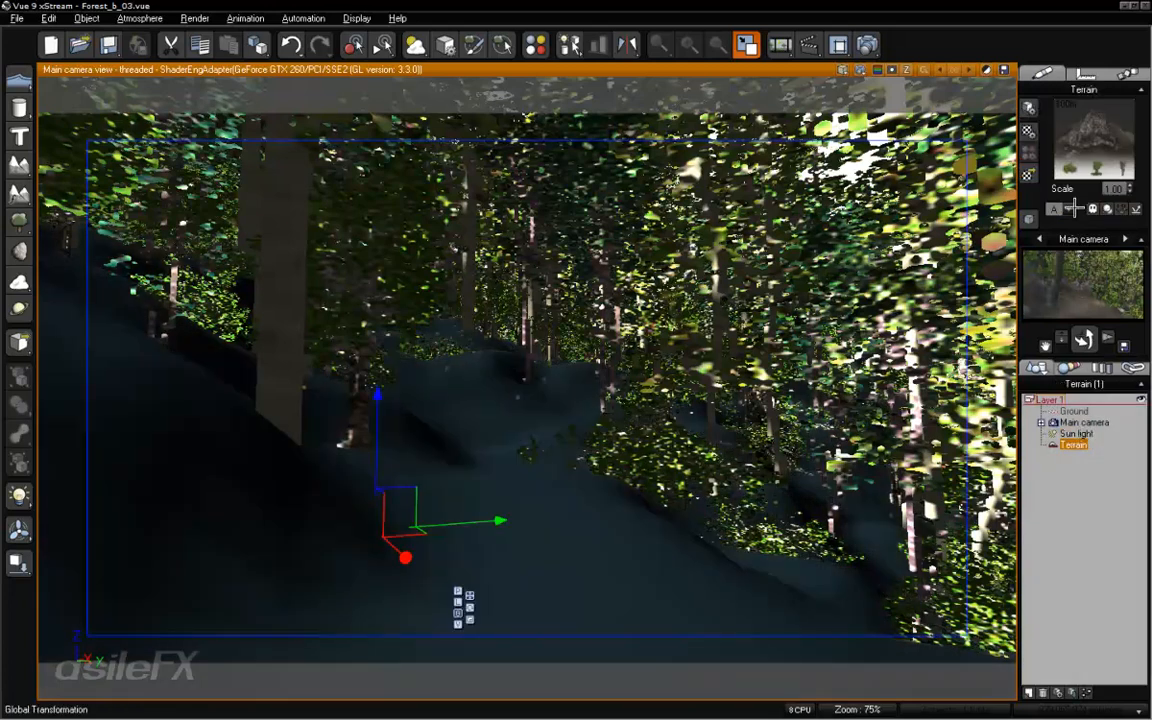
{"action": "right_click", "coordinate": [1090, 140]}
{"action": "left_click", "coordinate": [1020, 147]}
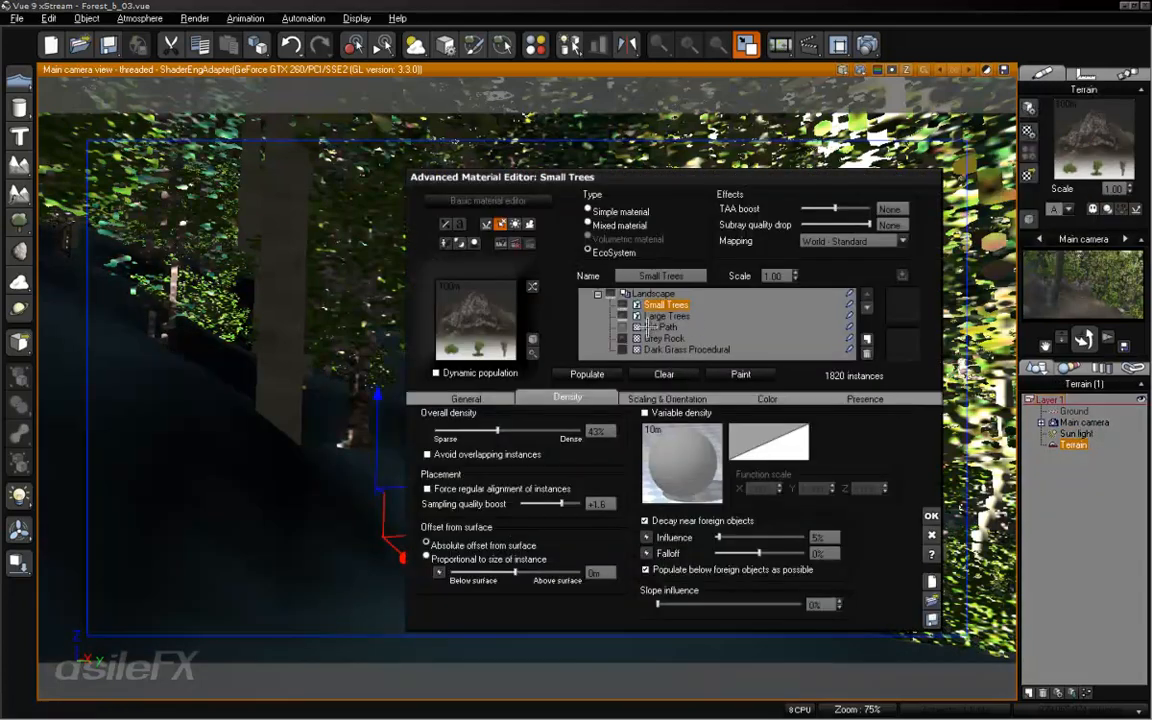
{"action": "left_click", "coordinate": [667, 316]}
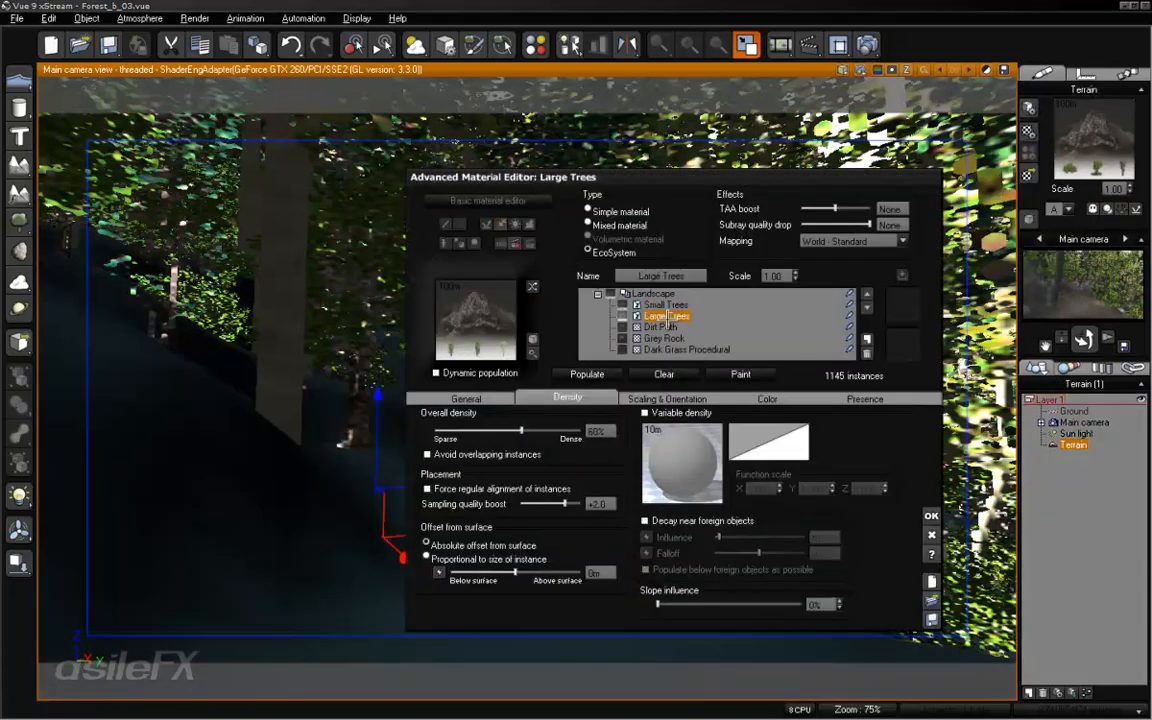
{"action": "left_click", "coordinate": [743, 374]}
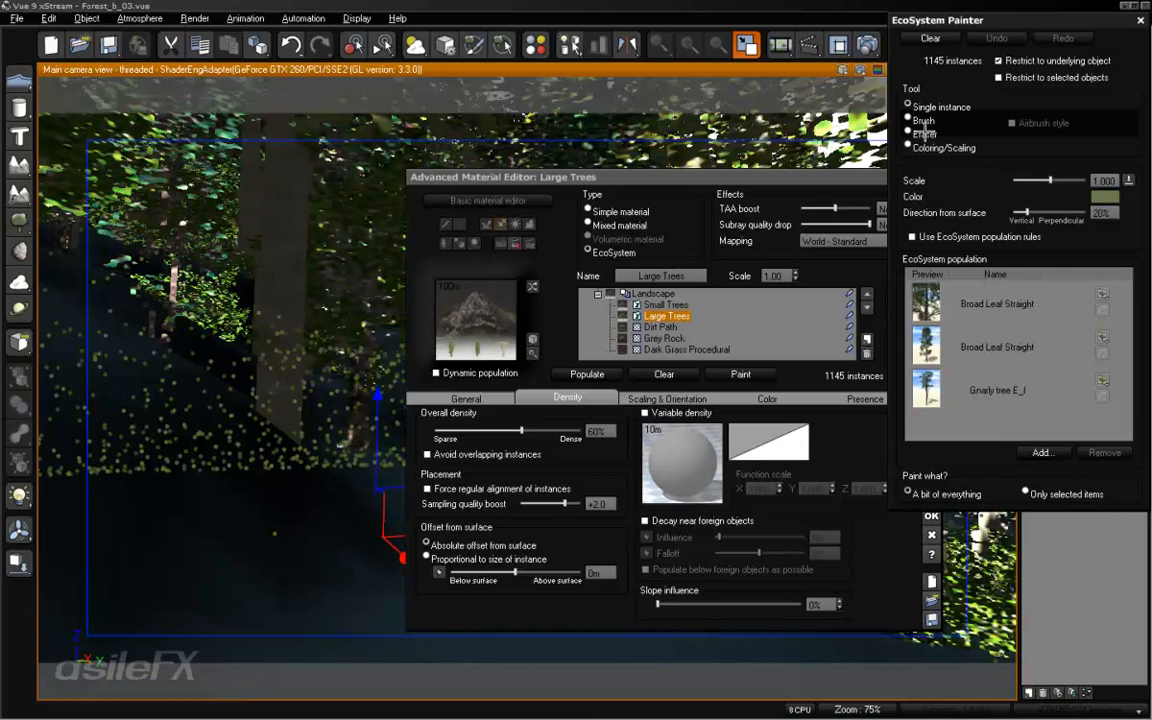
Erase the isolated large tree instance on the near slope beside the path with the Eraser, and accept the material.
{"action": "left_click", "coordinate": [916, 122]}
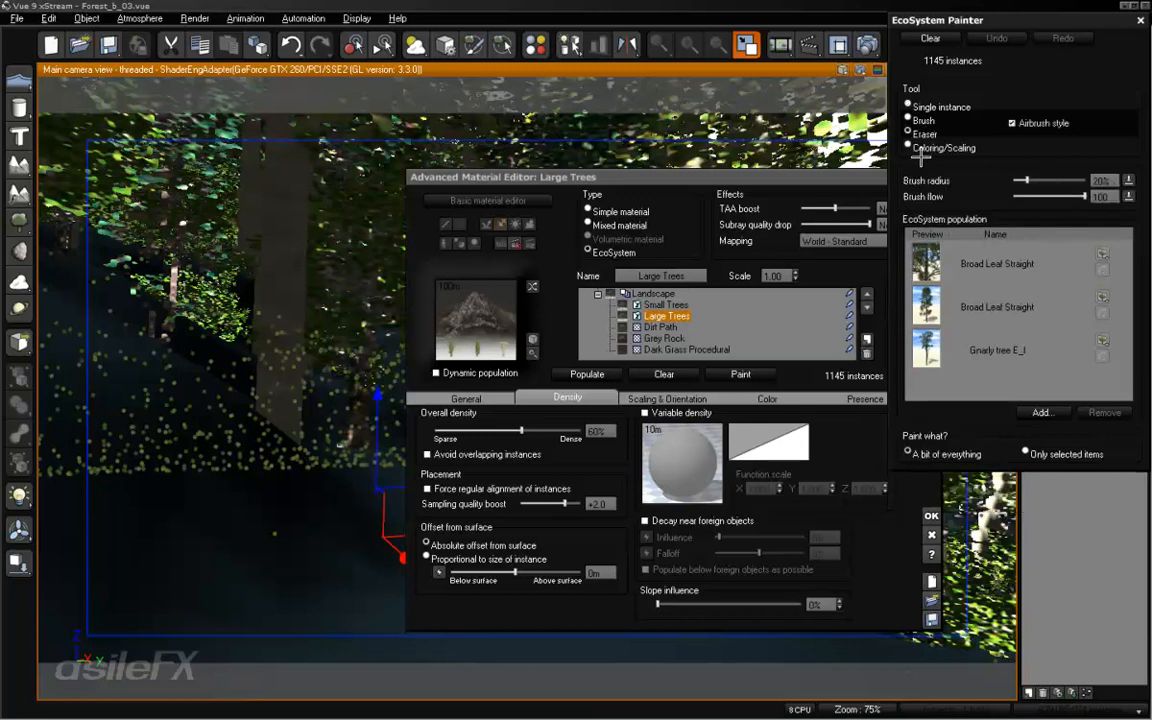
{"action": "left_click", "coordinate": [275, 533]}
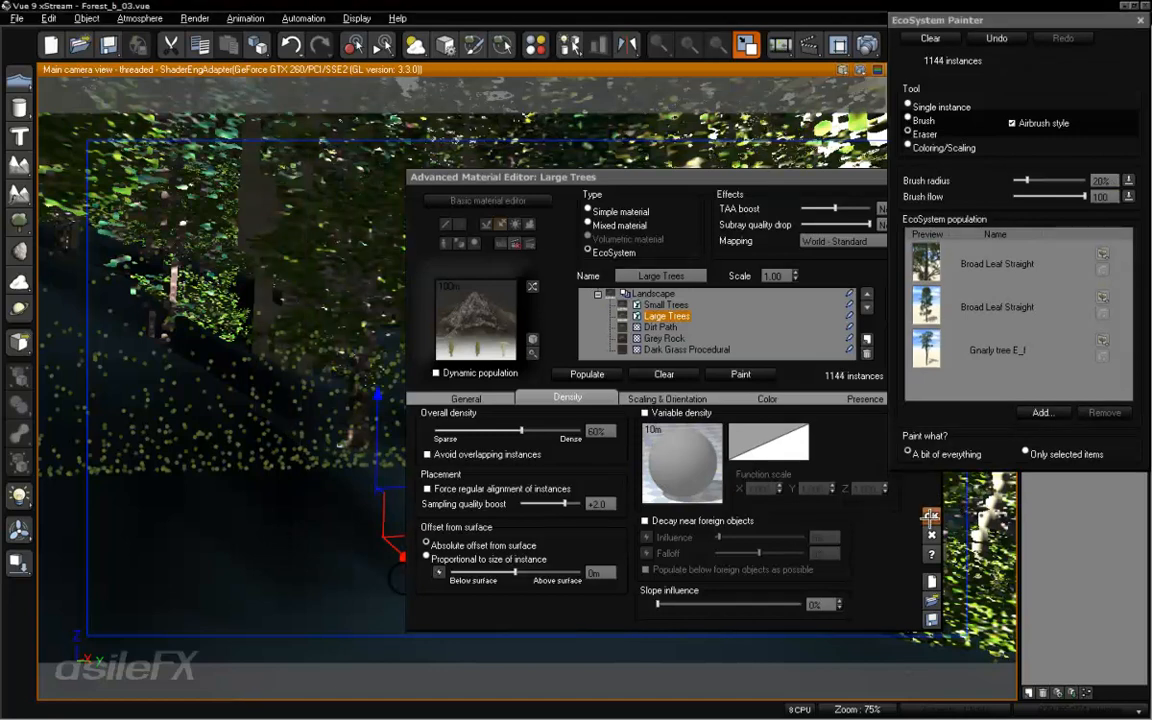
{"action": "left_click", "coordinate": [931, 516]}
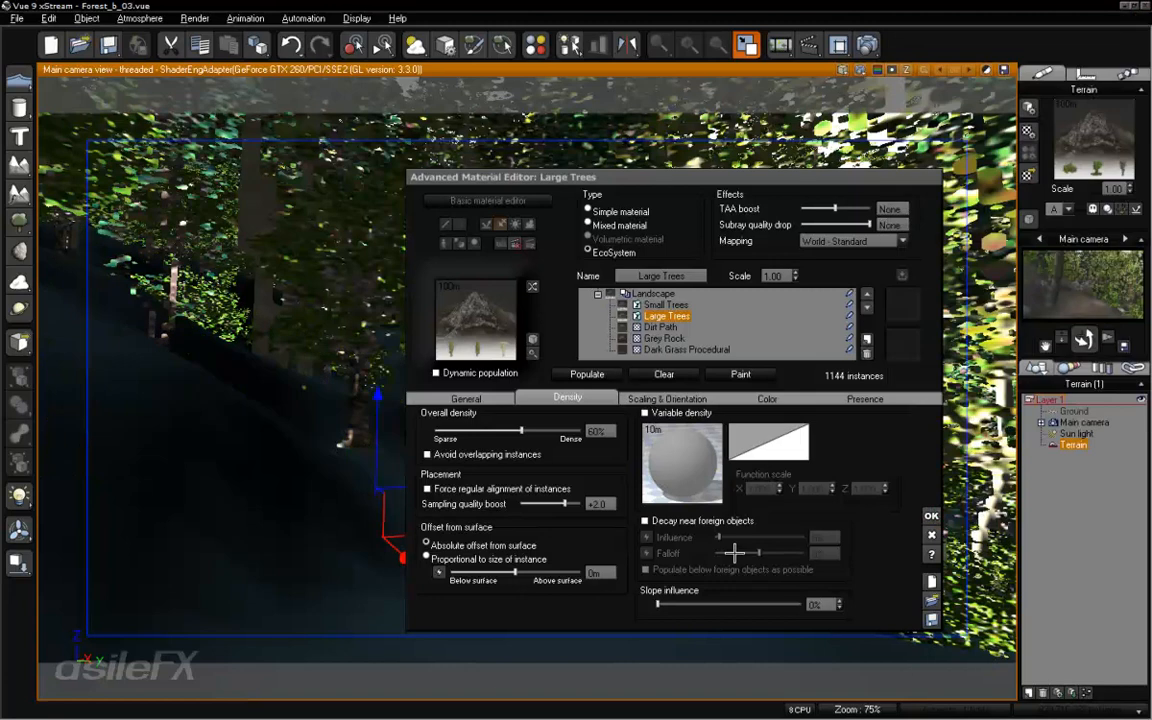
Clear the selection and reselect the terrain in the main camera view.
{"action": "left_click", "coordinate": [1079, 497]}
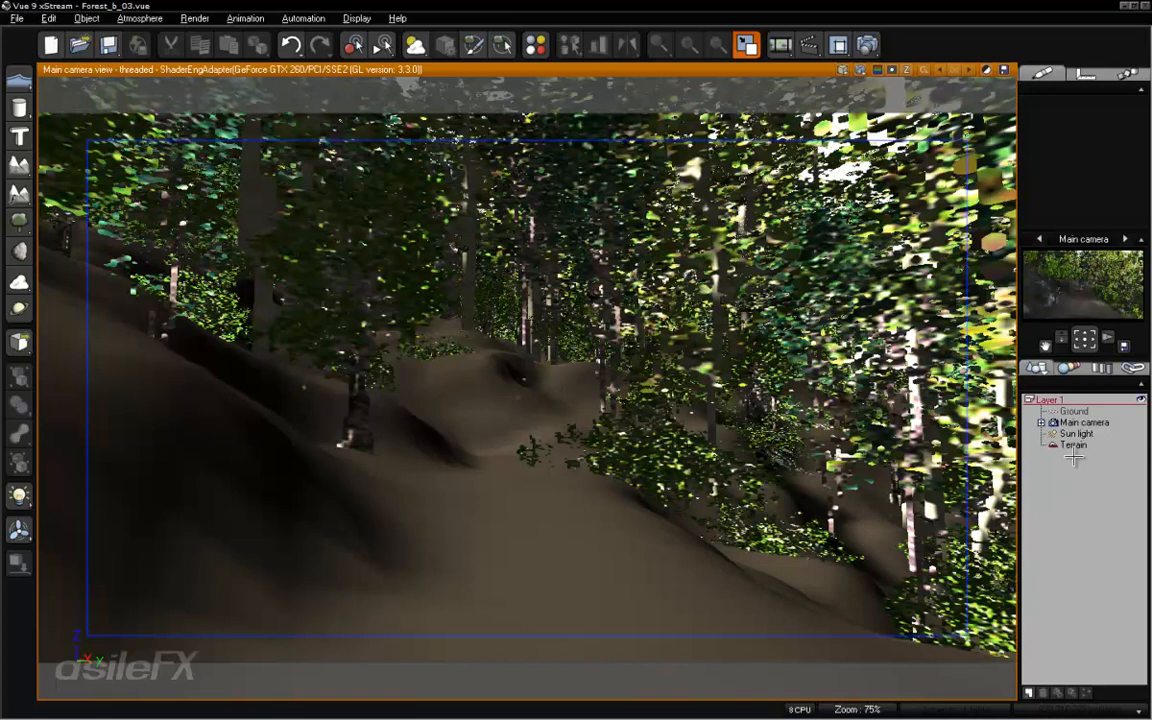
{"action": "left_click", "coordinate": [334, 485]}
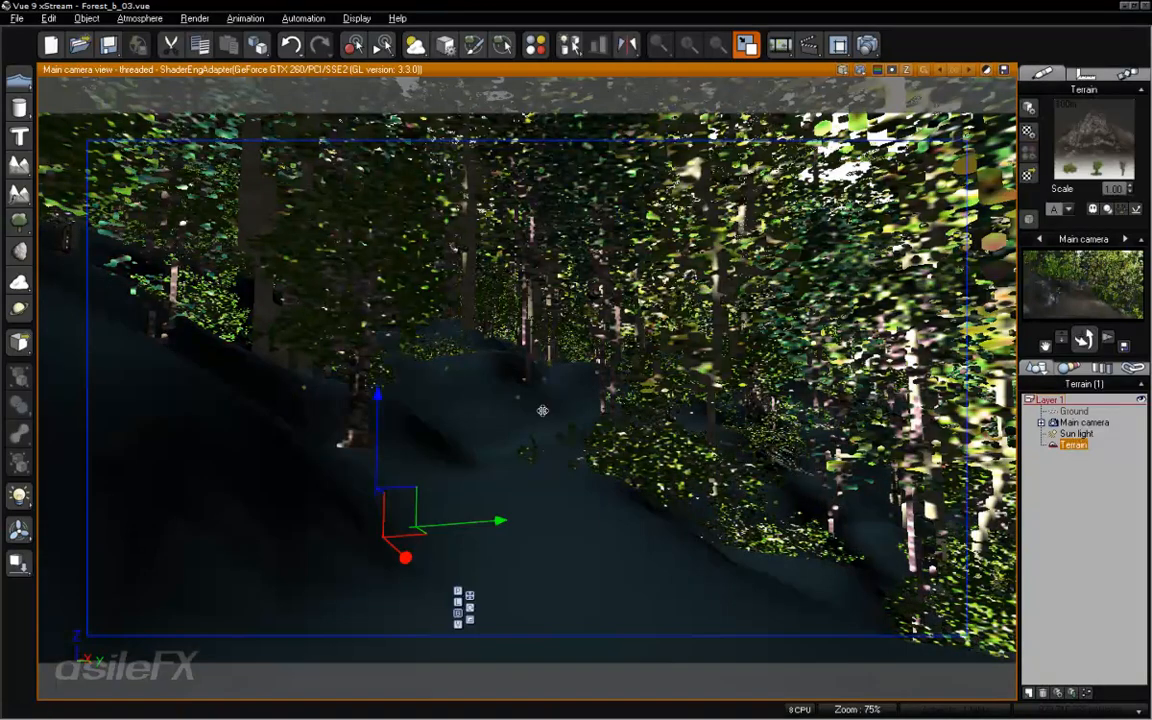